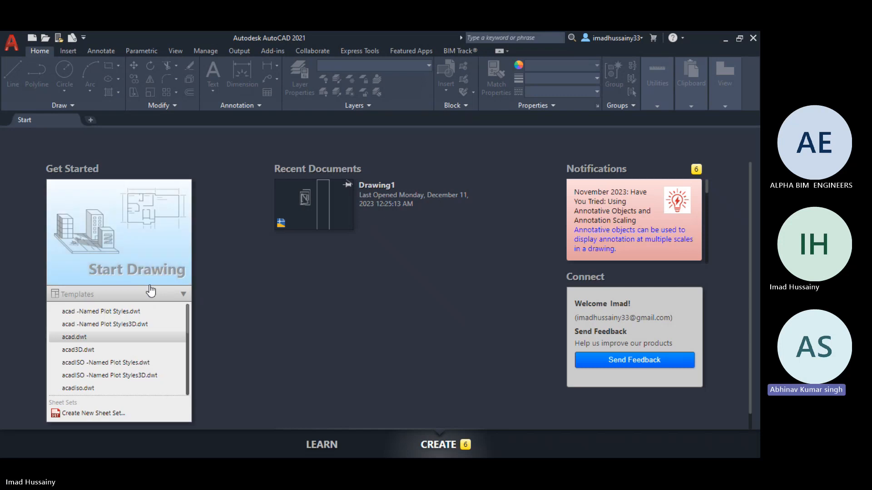
- Start a new drawing from the acad.dwt template
left_click(297, 292)
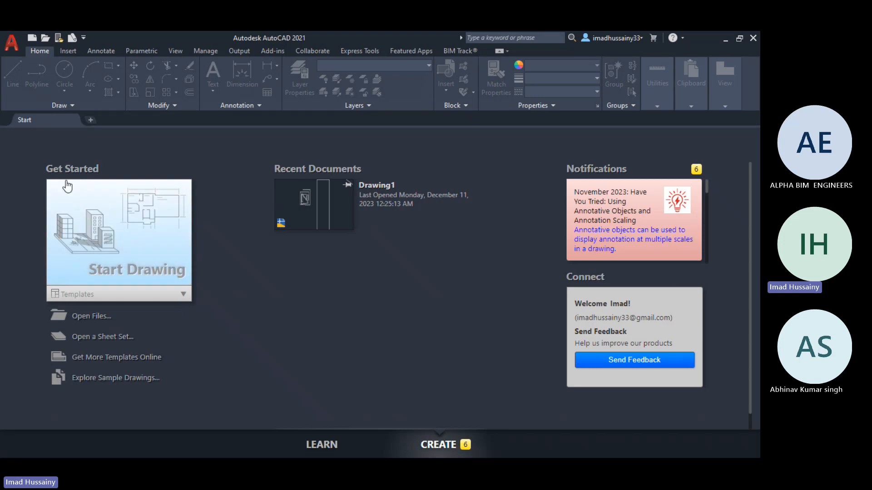
left_click(167, 295)
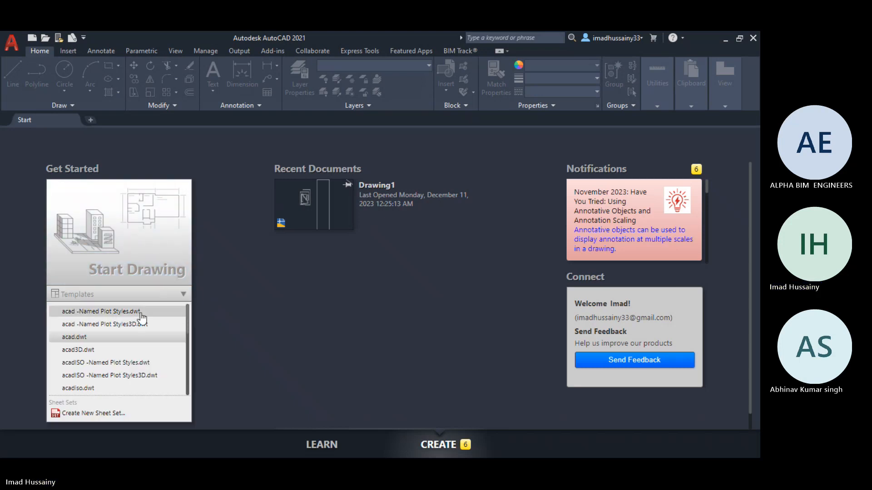
left_click(87, 337)
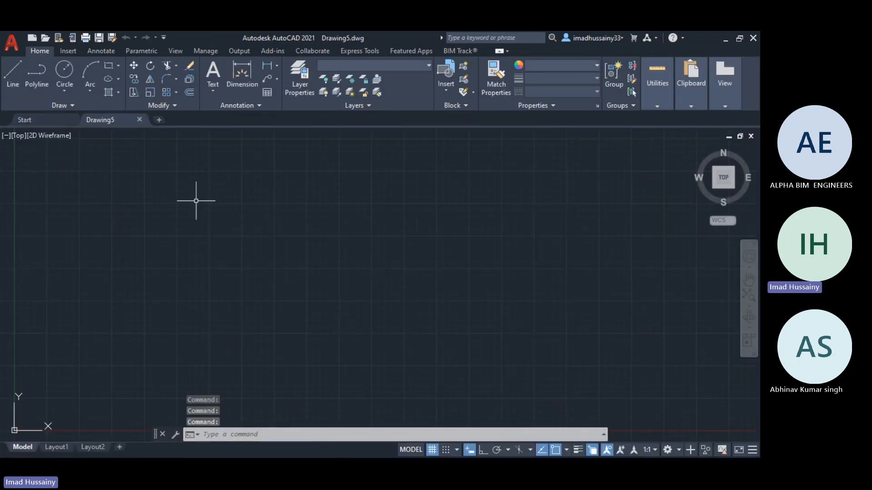
left_click(33, 36)
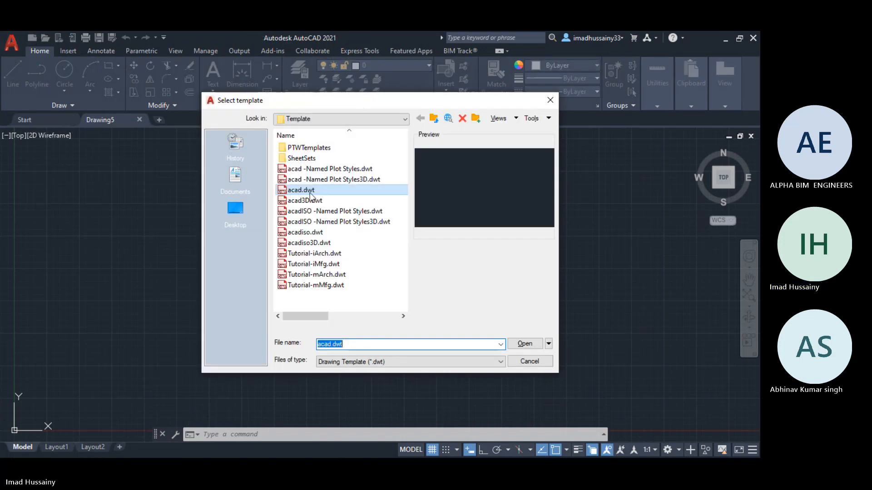
left_click(530, 360)
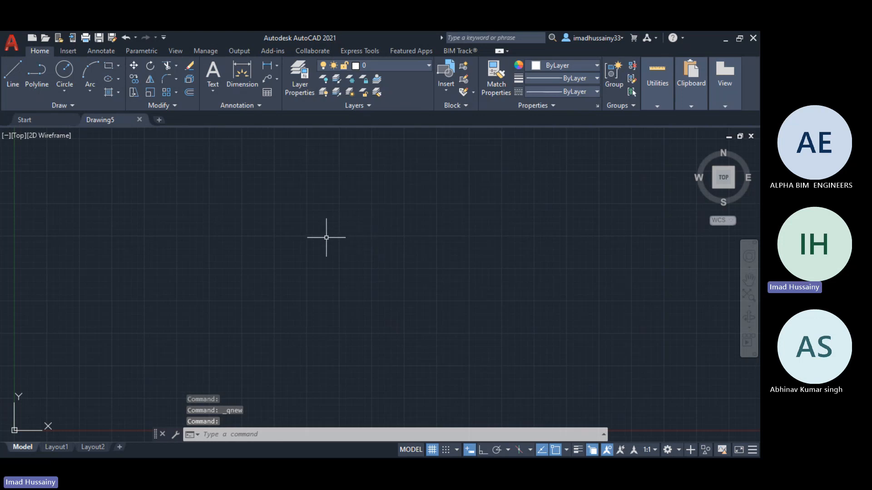
- Draw a horizontal rectangle freehand near the middle of the drawing area
type("rec")
key("Return")
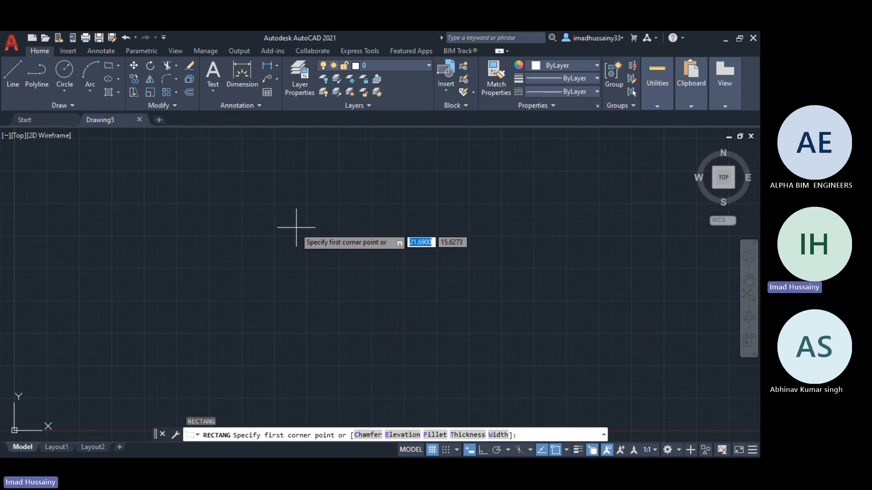
left_click(245, 205)
left_click(426, 293)
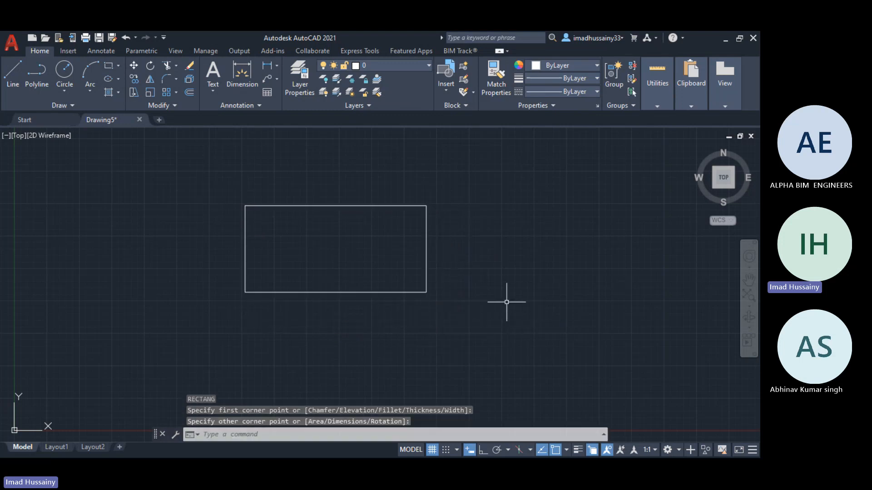
- Try a window selection over part of the rectangle and a crossing selection over its other half, and clear the selection
left_click(175, 191)
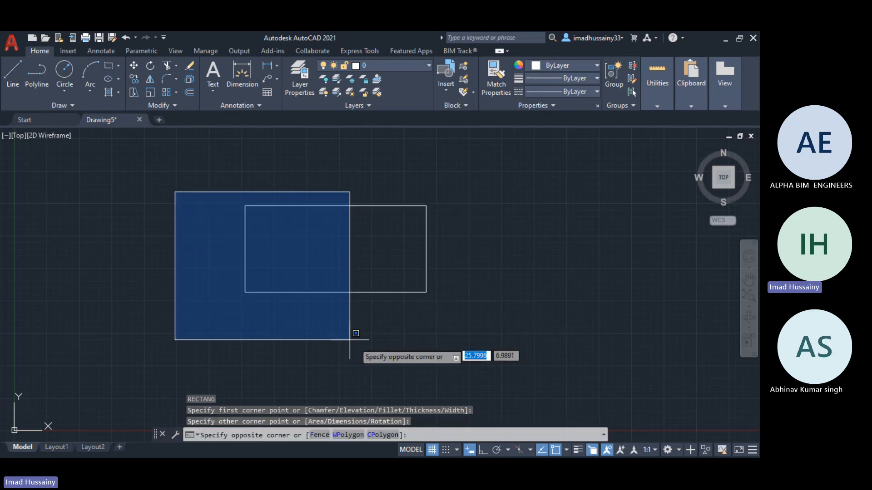
left_click(361, 345)
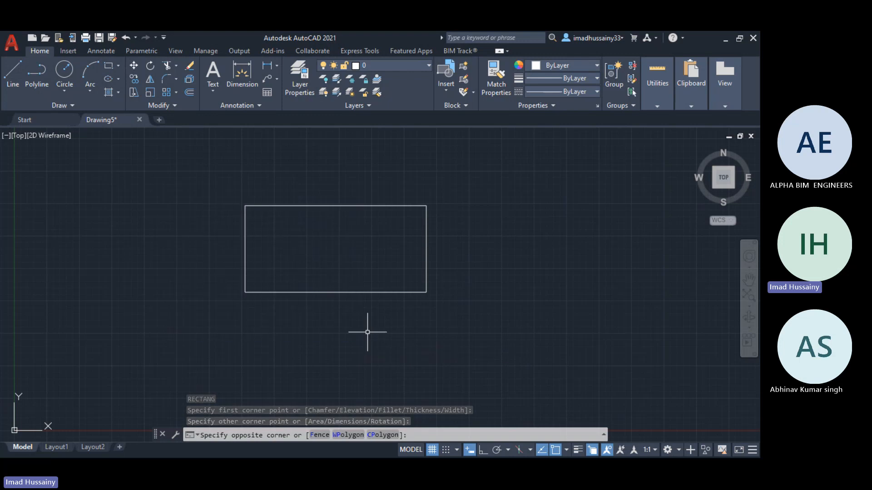
left_click(484, 156)
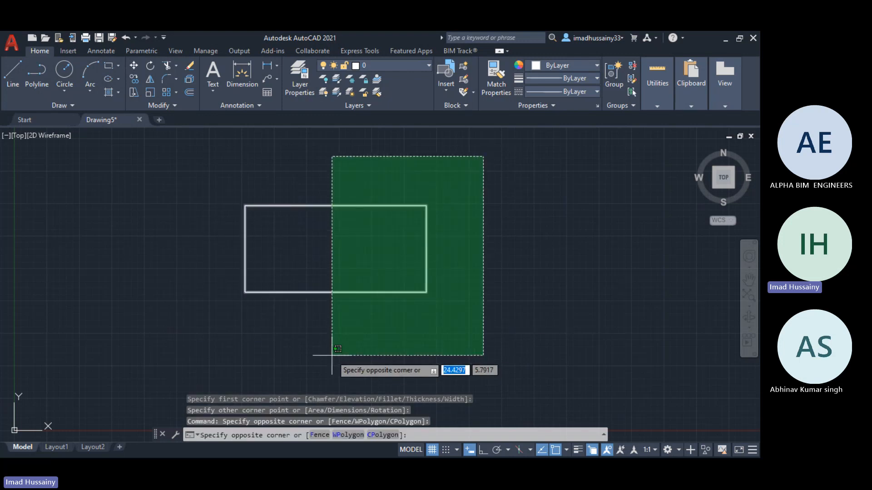
left_click(337, 348)
key("Escape")
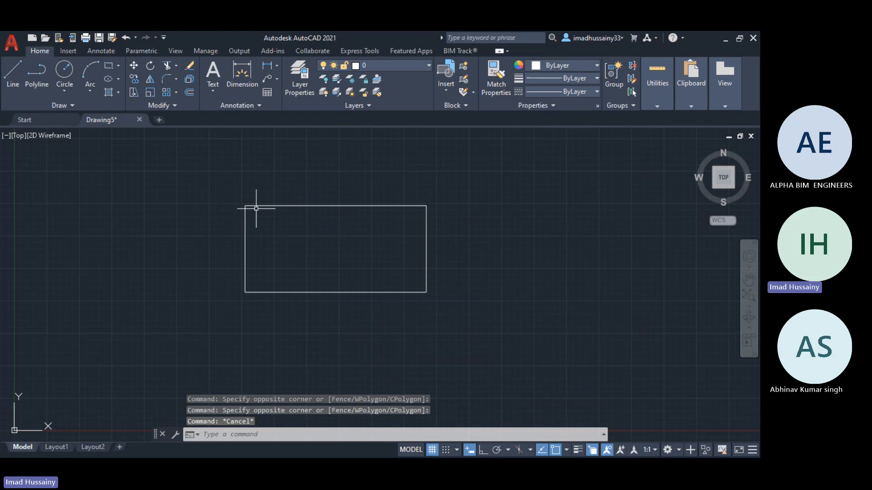
type("L")
key("Return")
key("Escape")
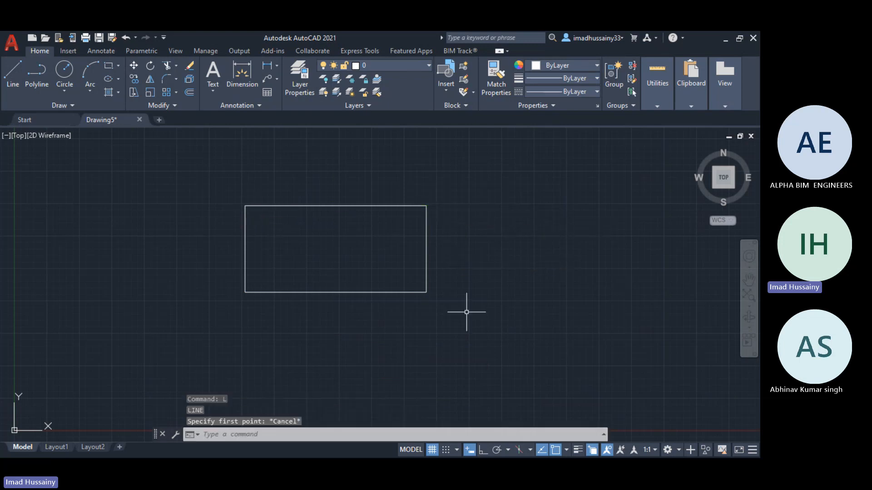
- Copy the rectangle from its upper-left corner to a spot just to the right of the original
left_click(464, 322)
left_click(217, 214)
type("co")
key("Return")
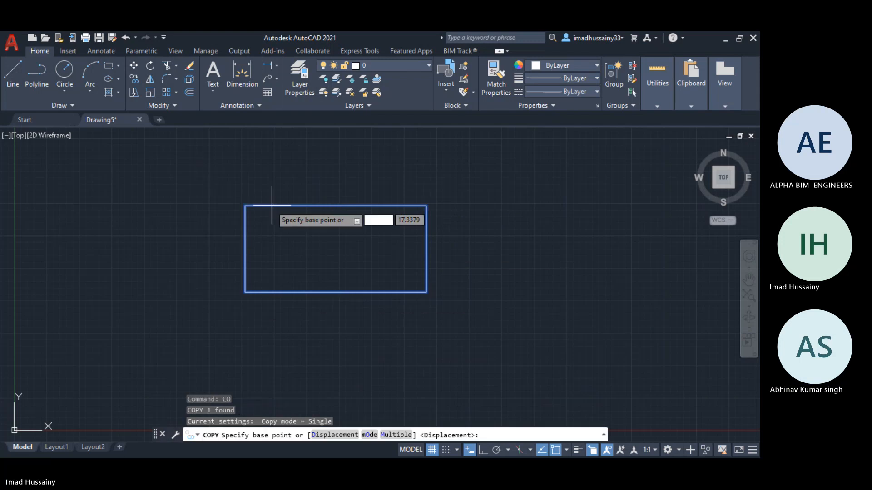
left_click(245, 206)
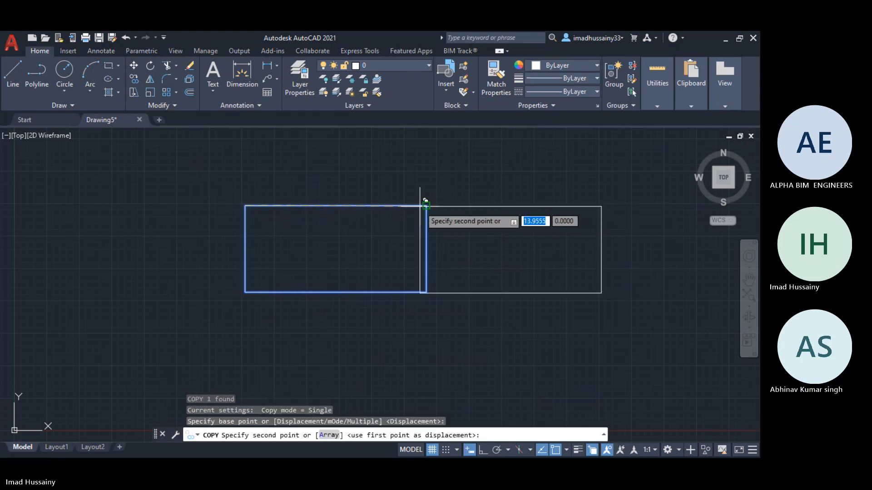
left_click(455, 207)
key("Escape")
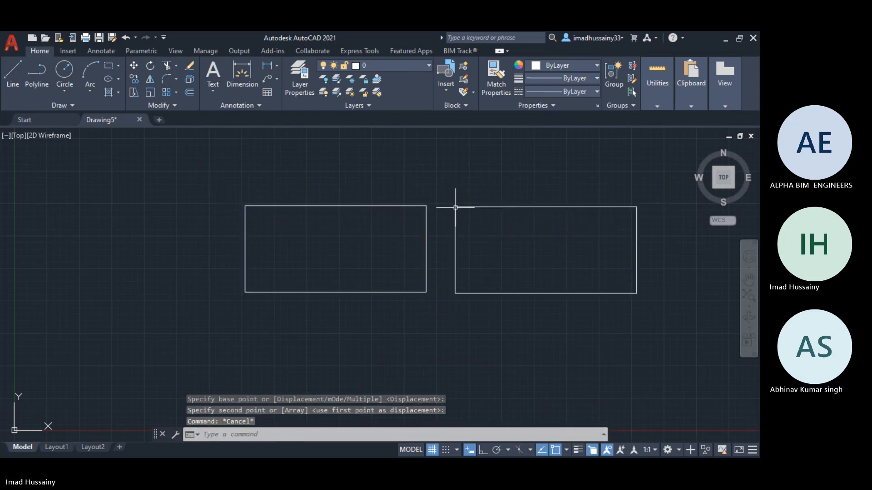
key("Escape")
- Explode the copied rectangle into separate lines, select only its upper edge, and clear the selection
type("E")
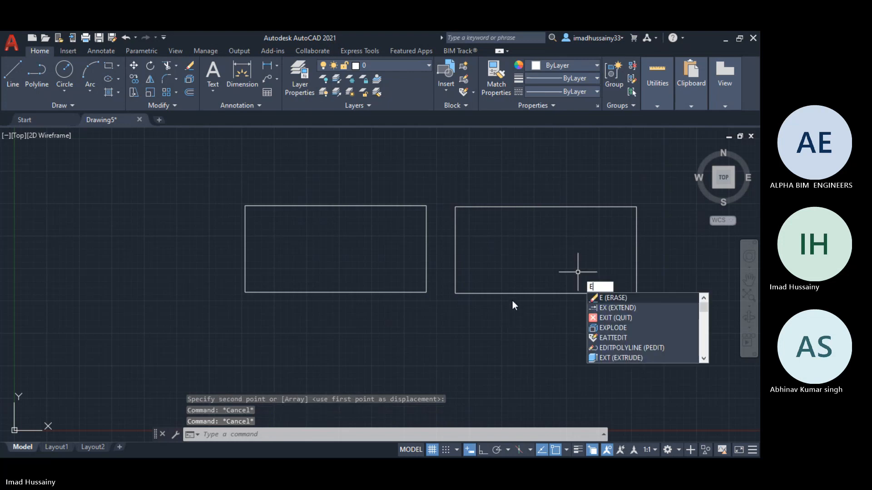
type("X")
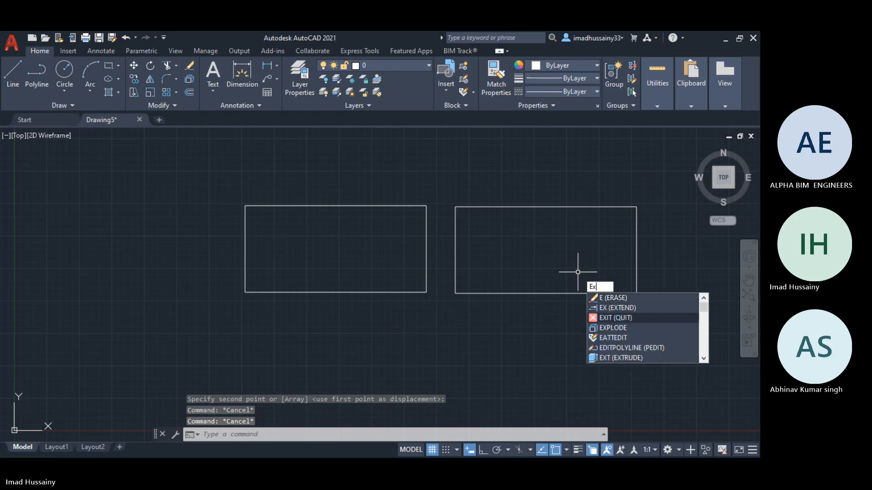
left_click(612, 317)
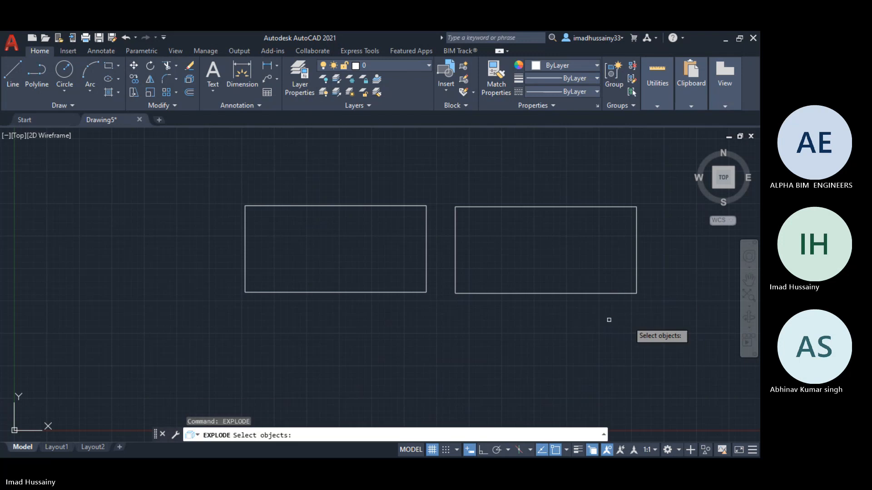
left_click_drag(608, 318, 531, 195)
left_click(519, 216)
left_click(503, 194)
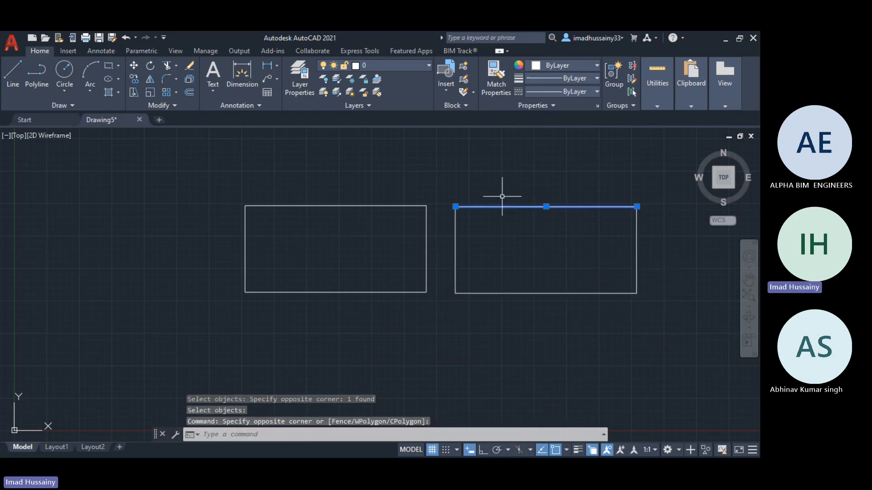
key("Escape")
key("Escape")
key("Escape")
- Window-select the original rectangle together with the left edge of the exploded one, and clear the selection
left_click_drag(222, 174, 476, 339)
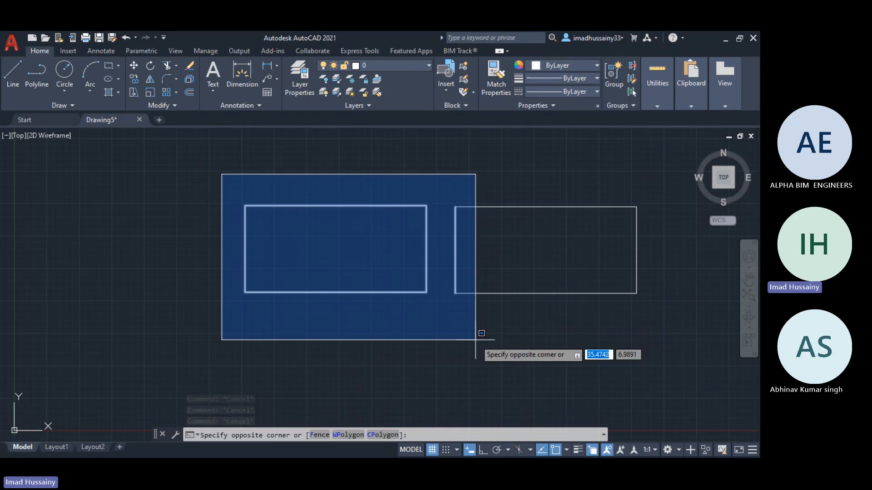
left_click(475, 339)
key("Escape")
key("Escape")
key("Escape")
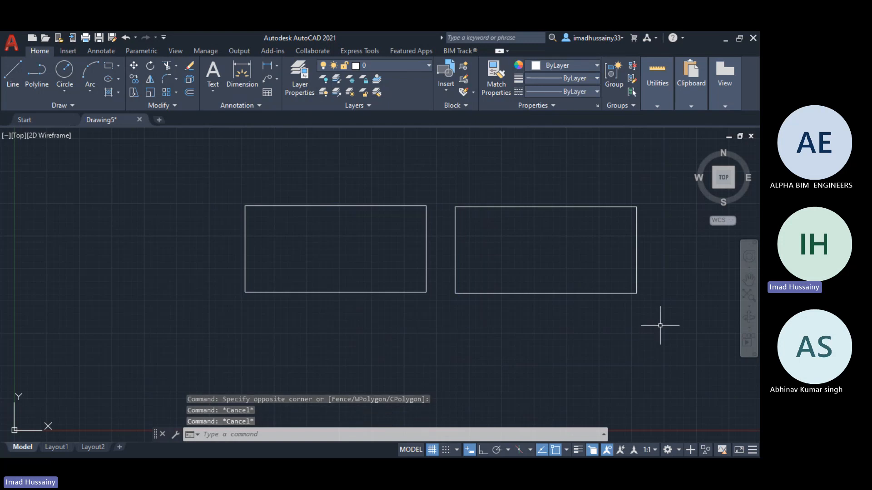
- Select both rectangles with crossing selections, adding the exploded one's upper edge, and clear the selection
left_click_drag(662, 323, 413, 281)
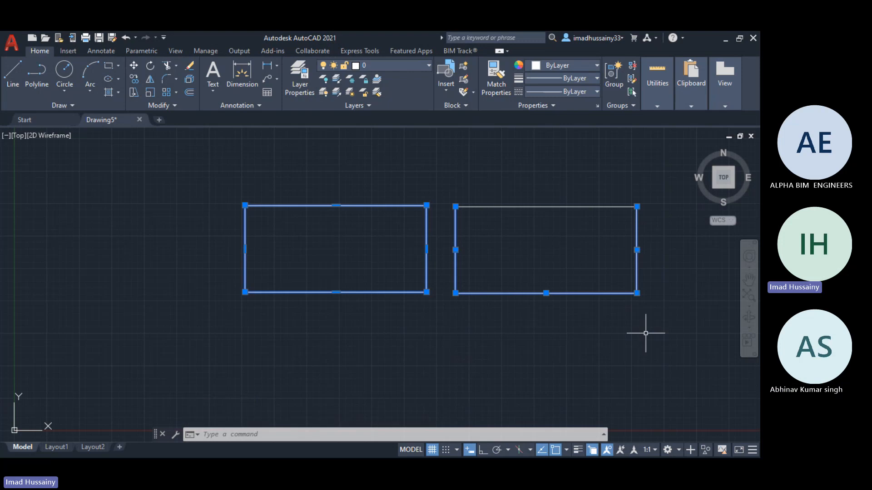
left_click(674, 335)
left_click(423, 177)
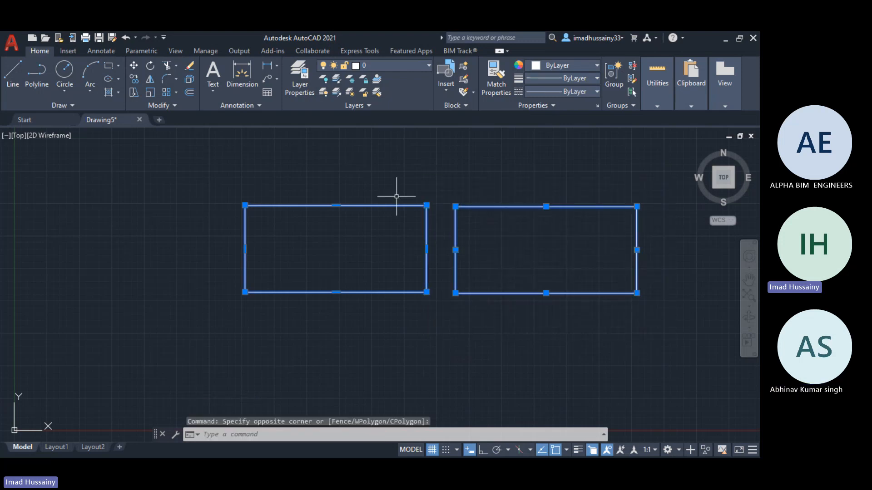
key("Escape")
key("Escape")
- Examine the clipboard commands offered for the drawing, such as Copy with Base Point, without running any
scroll(345, 256, "down", 4)
scroll(454, 267, "up", 2)
right_click(528, 236)
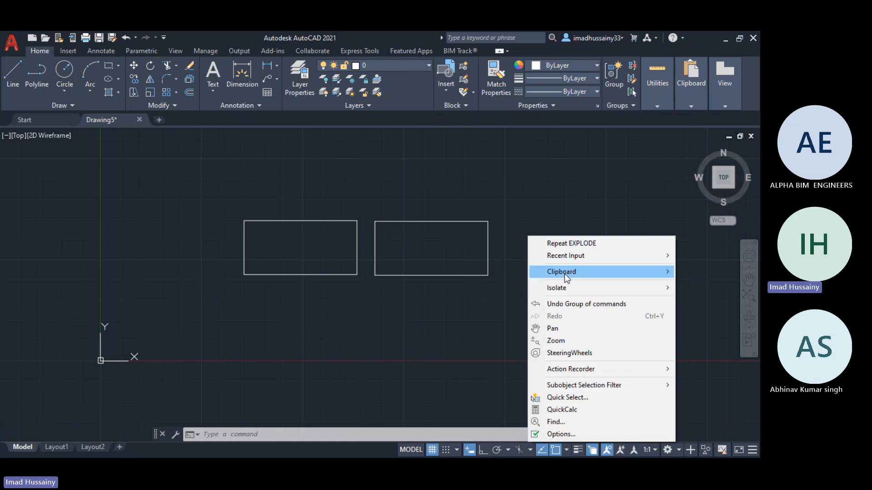
mouse_move(565, 274)
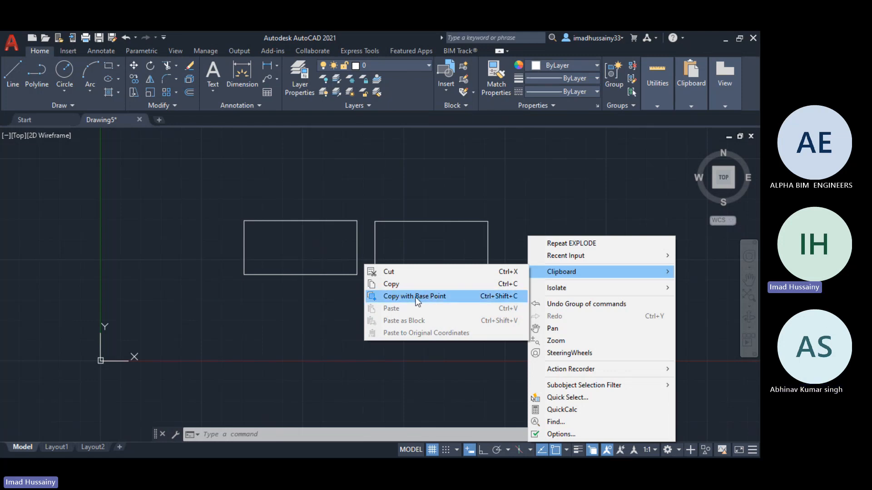
left_click(464, 187)
left_click(535, 233)
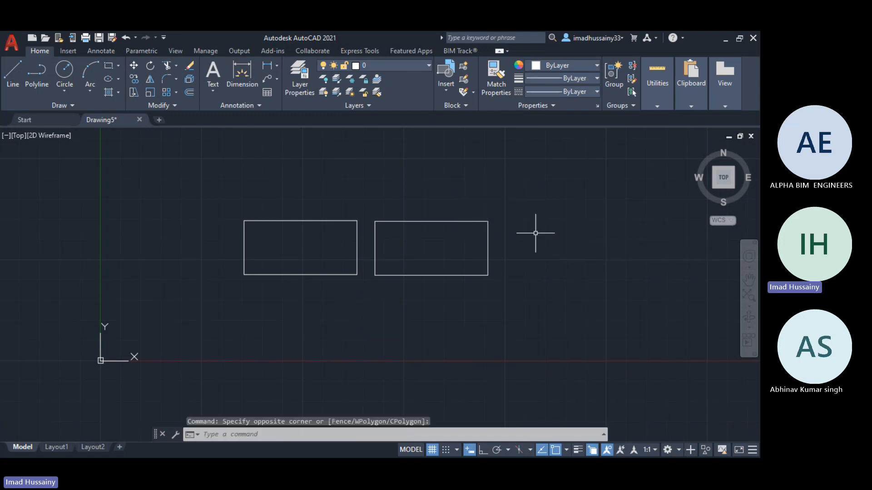
key("Escape")
key("Escape")
key("Escape")
- Draw a circle with a radius of about 4.38 centred on the exploded rectangle's lower-left corner
type("c")
key("Return")
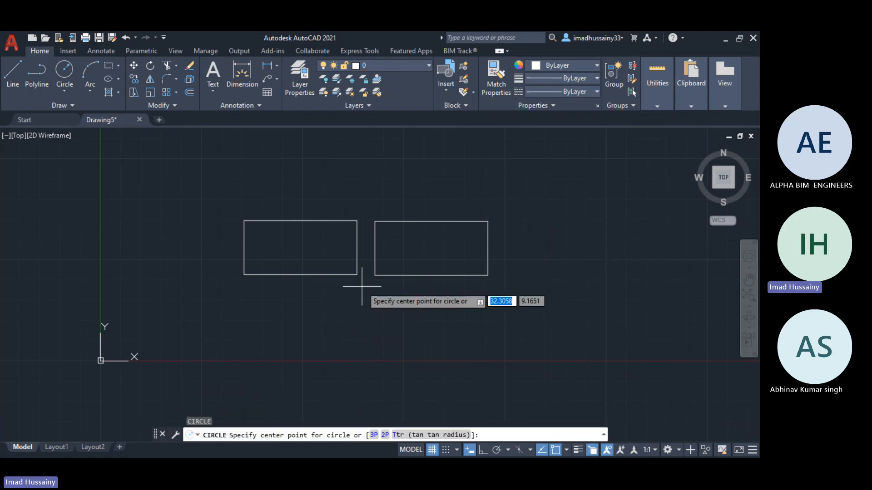
left_click(375, 275)
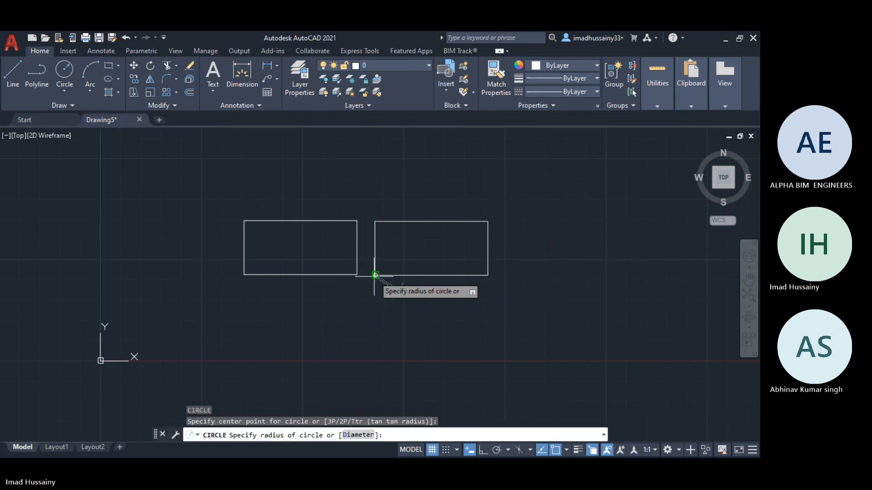
left_click(410, 268)
key("Escape")
- Draw a larger circle centred on the original rectangle's upper-right corner, overlapping the first circle
key("Return")
left_click(357, 220)
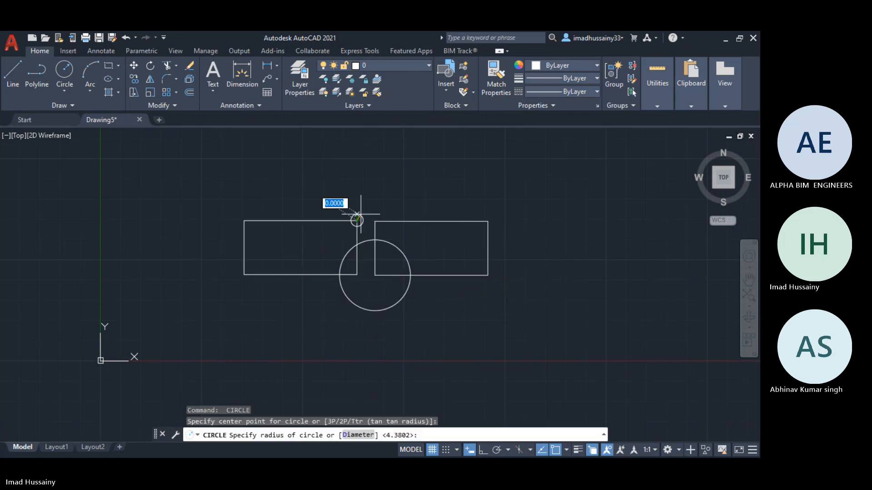
left_click(400, 209)
key("Escape")
key("Escape")
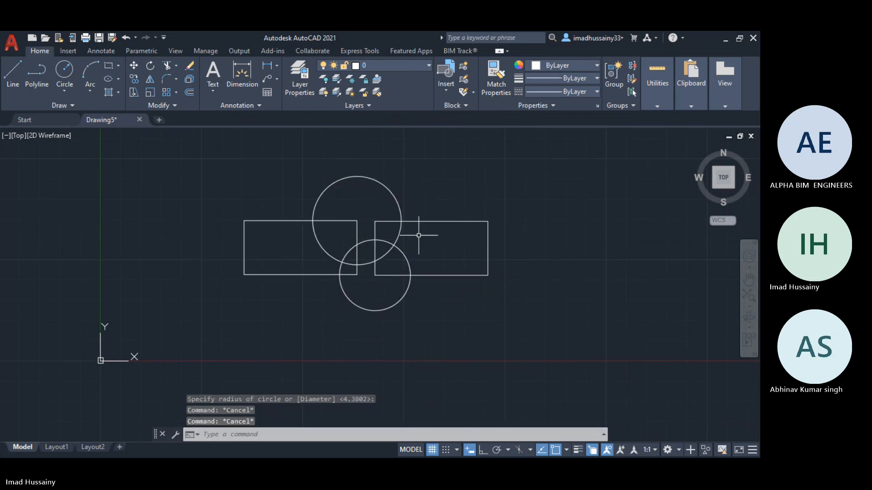
- Isolate the smaller, lower circle so all other objects are hidden
right_click(456, 247)
mouse_move(502, 300)
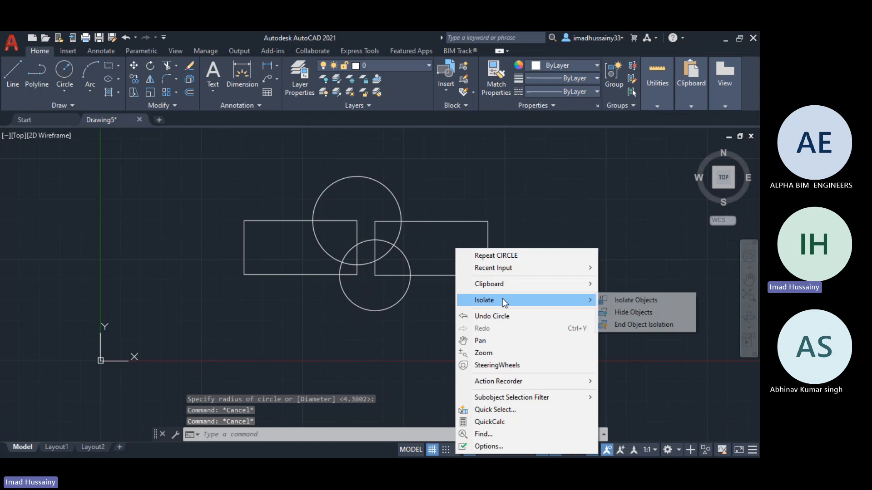
left_click(629, 303)
left_click(408, 291)
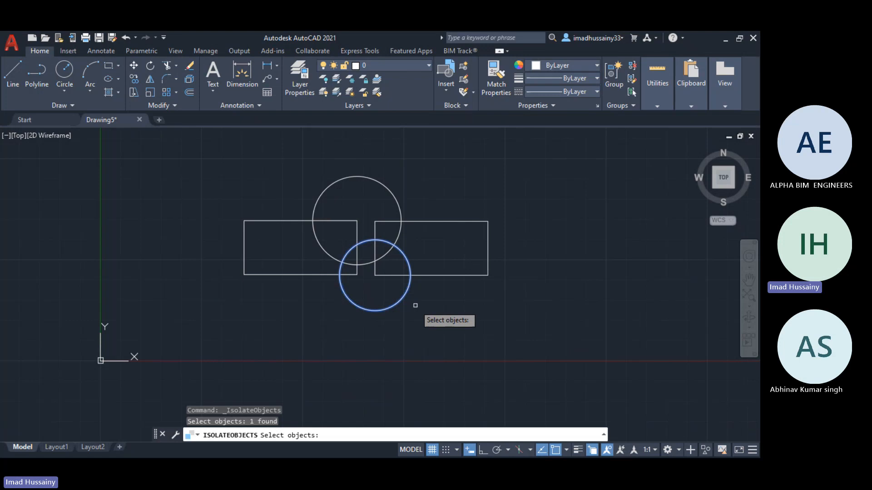
key("Return")
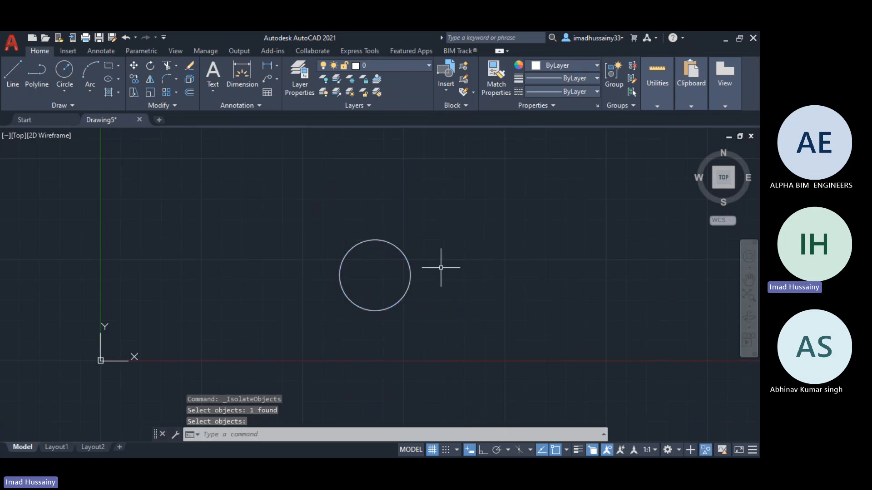
- End the object isolation to bring back all hidden rectangles and circles
right_click(377, 267)
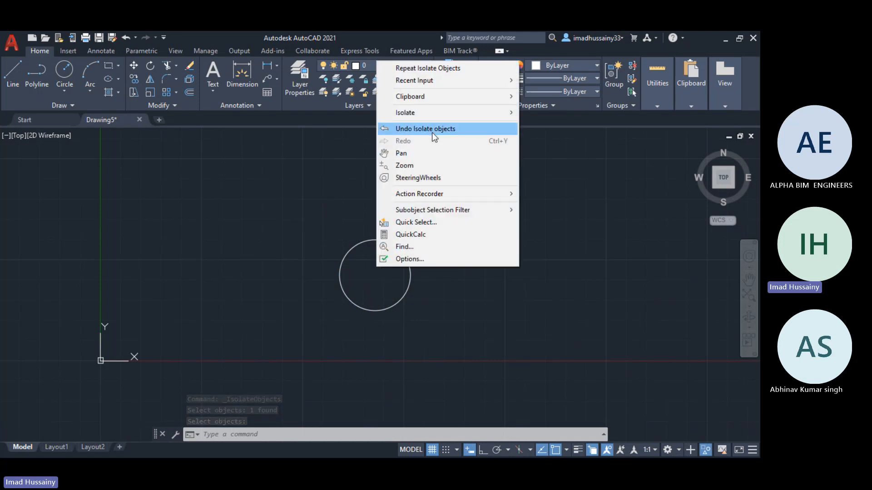
mouse_move(474, 114)
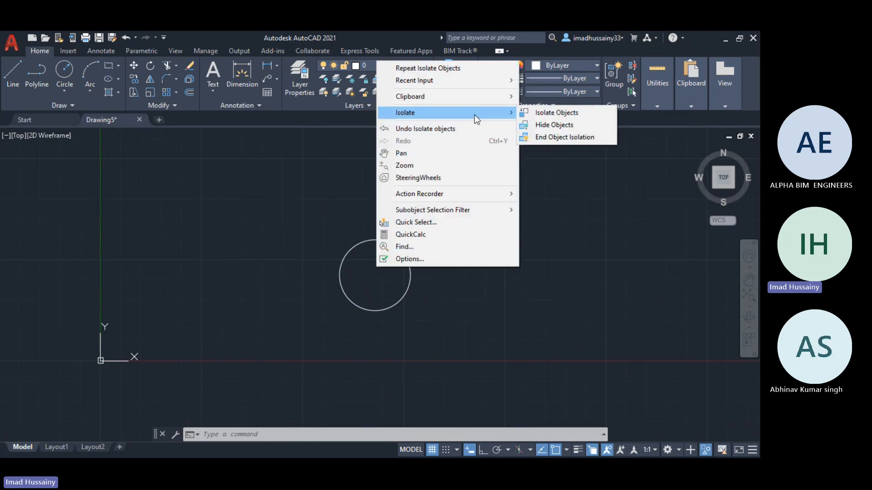
left_click(563, 137)
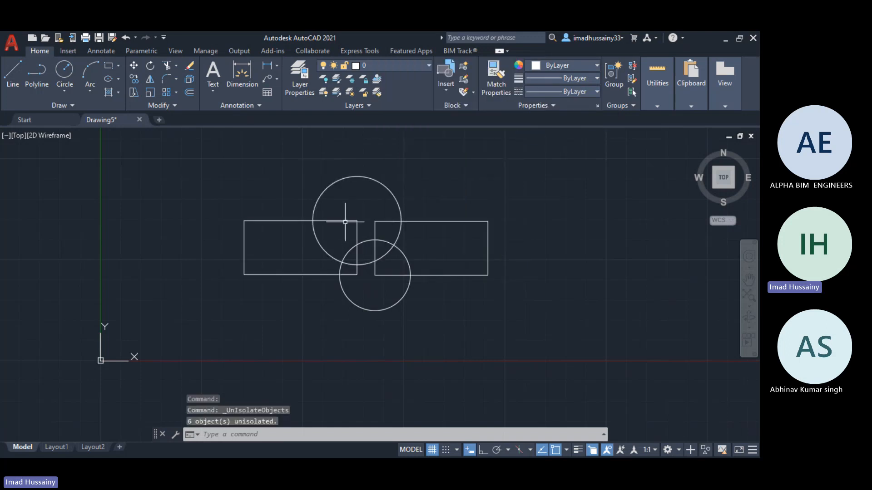
- Hide the original rectangle and all lines of the exploded rectangle, leaving only the two circles displayed
right_click(348, 203)
mouse_move(399, 255)
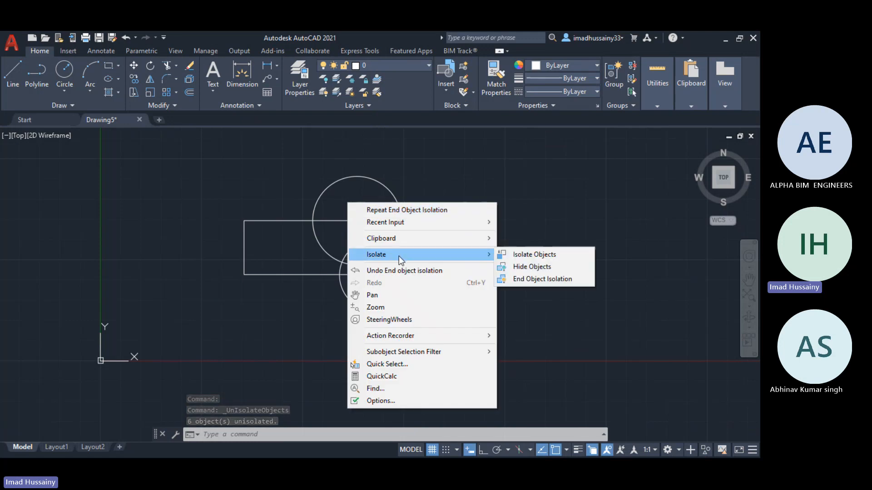
left_click(526, 267)
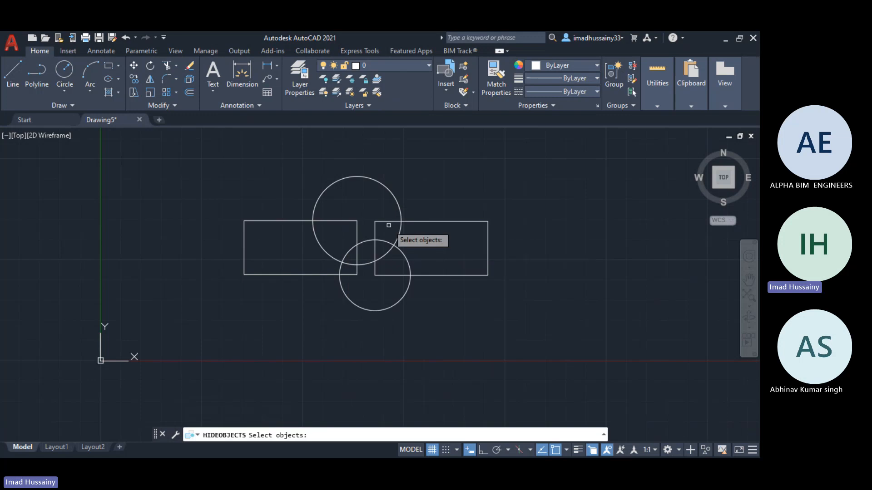
left_click(390, 230)
left_click(336, 215)
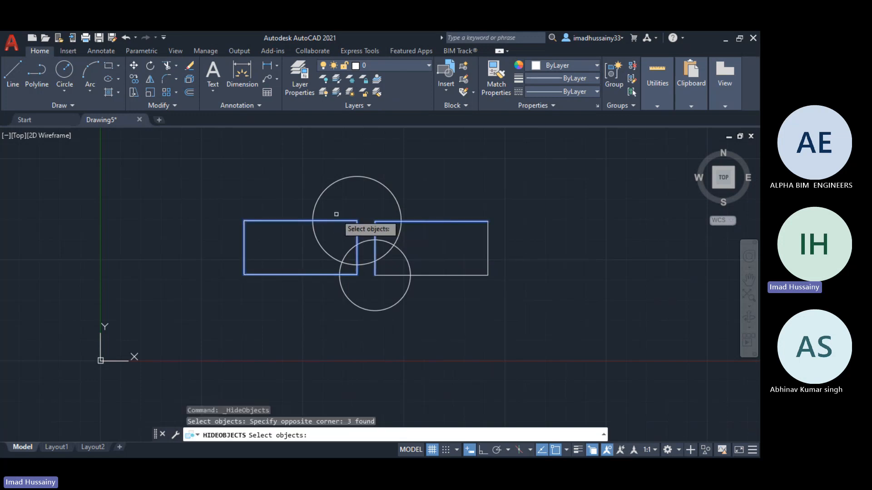
left_click(513, 281)
left_click(485, 274)
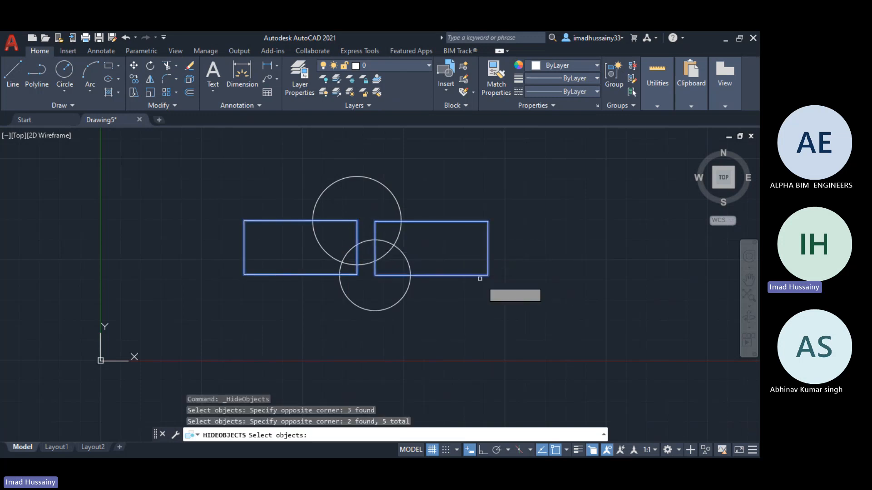
key("Return")
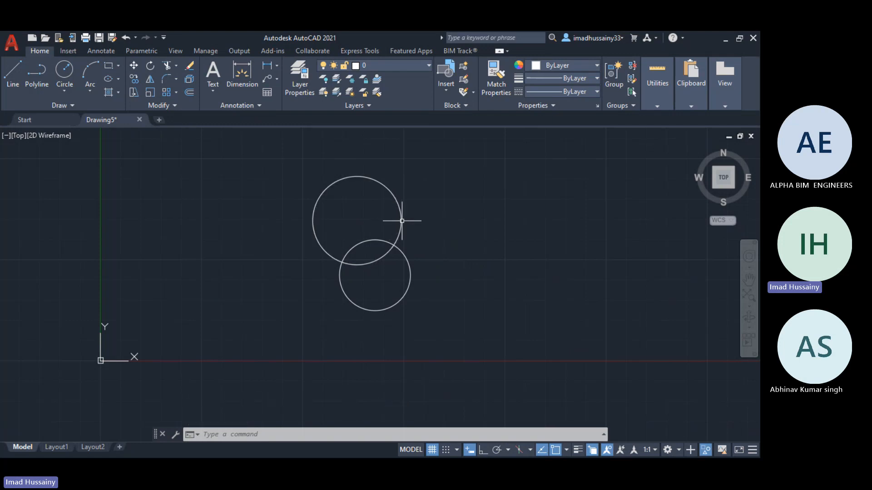
left_click(398, 219)
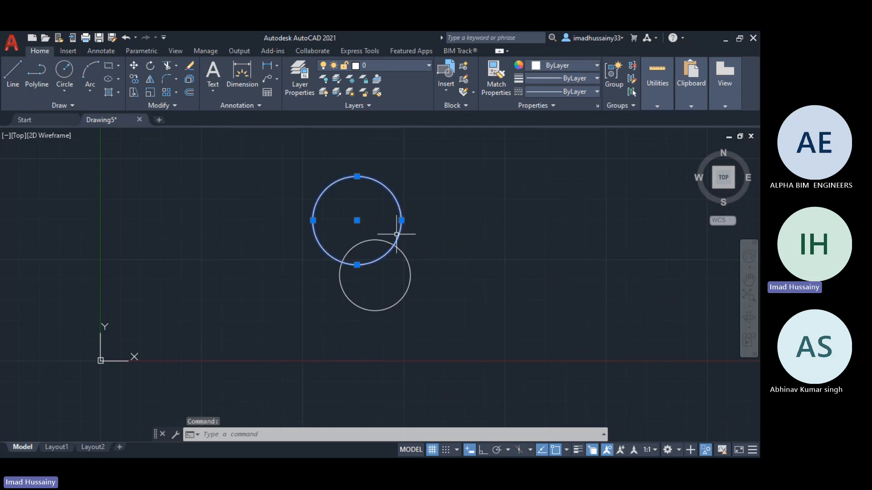
key("Escape")
key("Escape")
key("Escape")
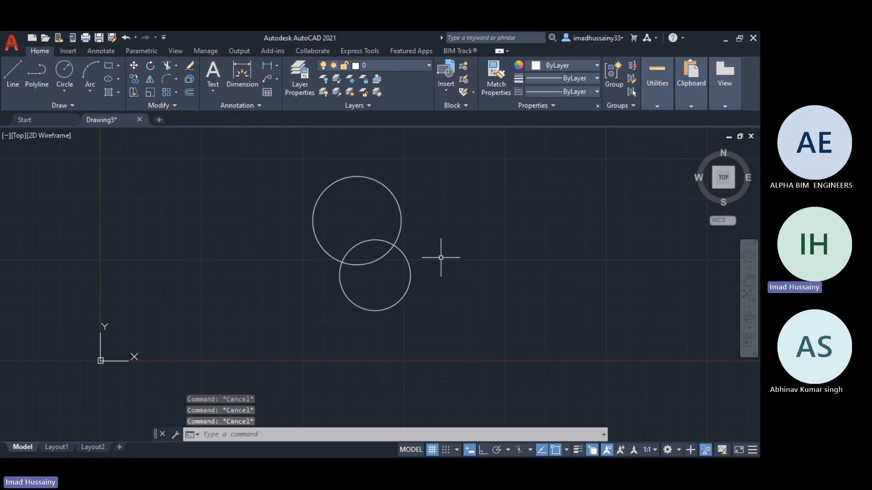
- End the object isolation so that both hidden rectangles are displayed again with the circles
right_click(436, 229)
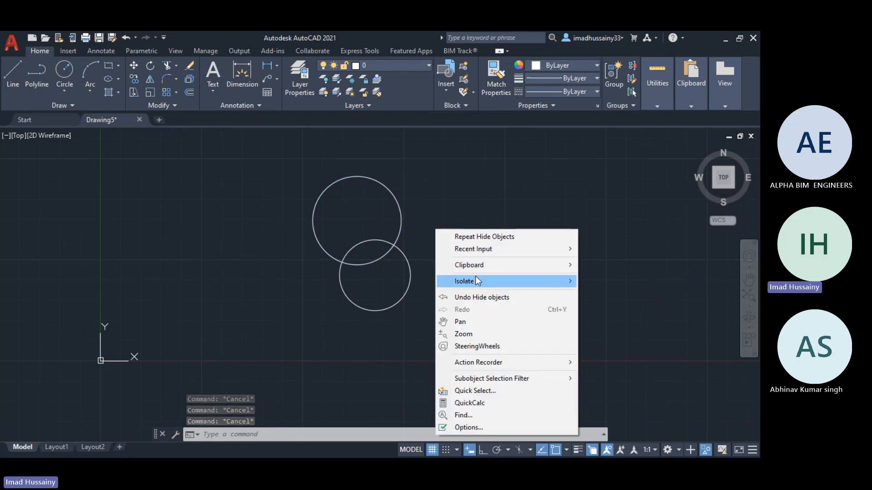
mouse_move(475, 279)
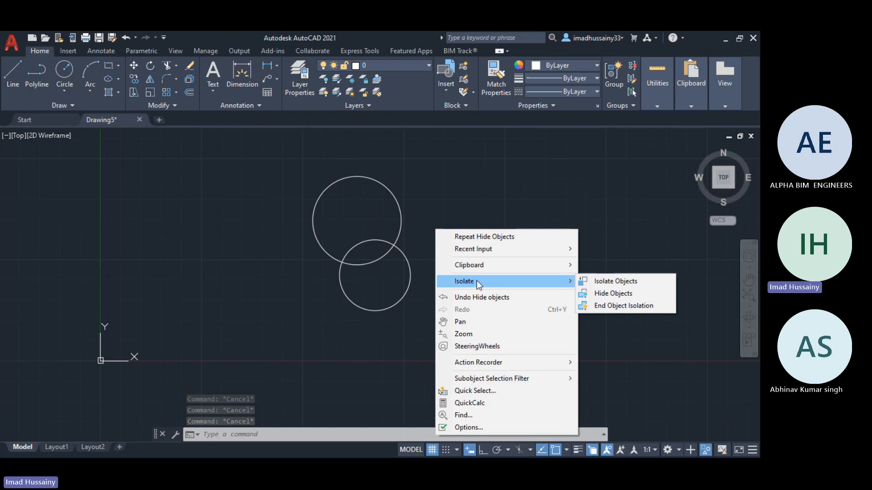
left_click(611, 308)
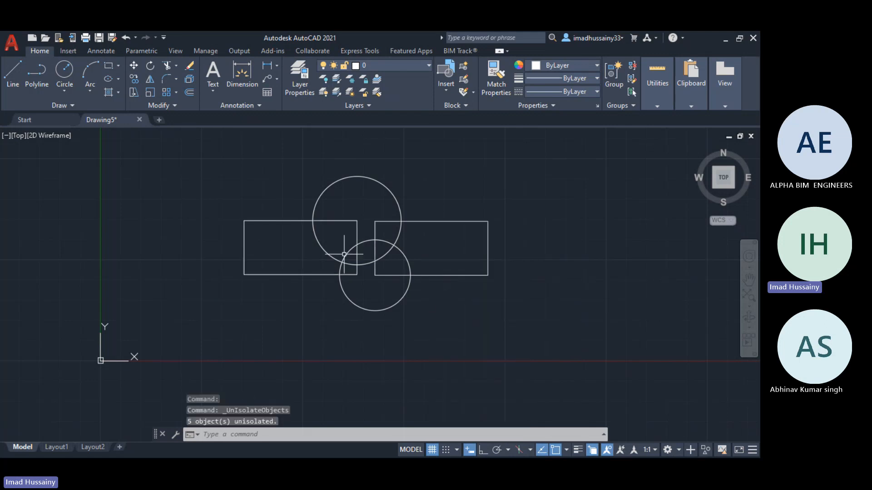
right_click(442, 237)
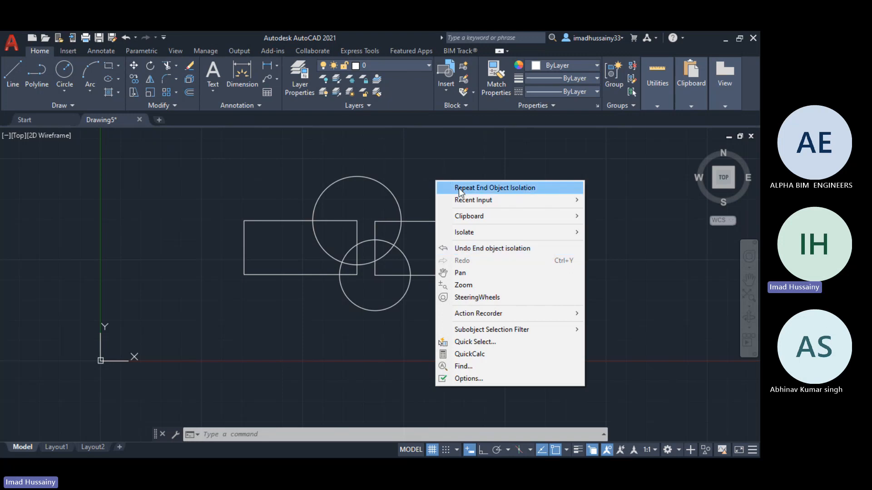
key("Escape")
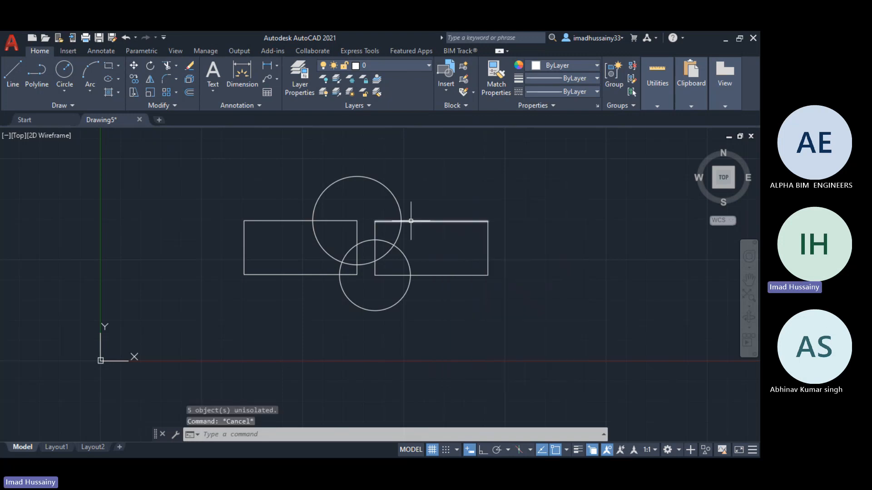
- Examine the Action Recorder commands, such as Play and Record, without running any
right_click(477, 189)
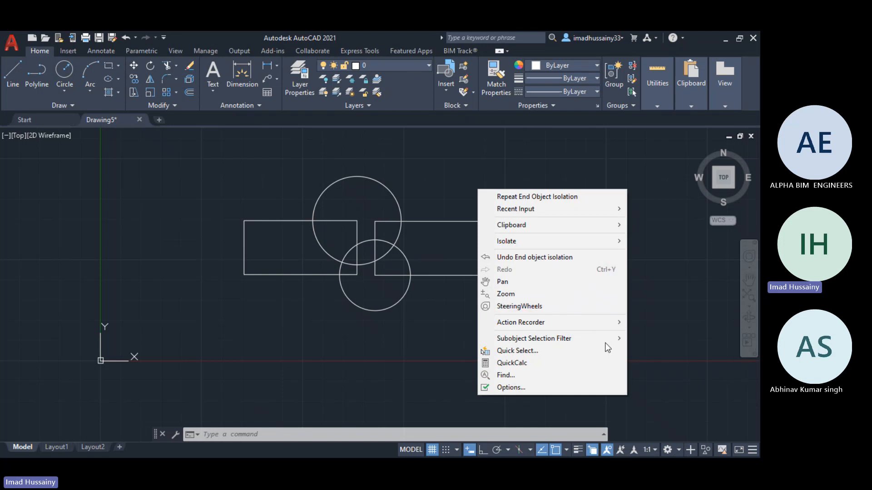
mouse_move(536, 323)
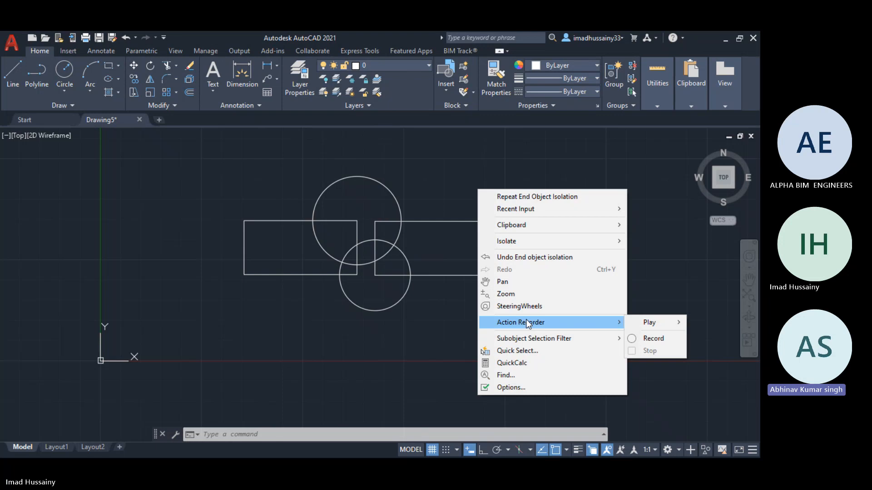
left_click(404, 331)
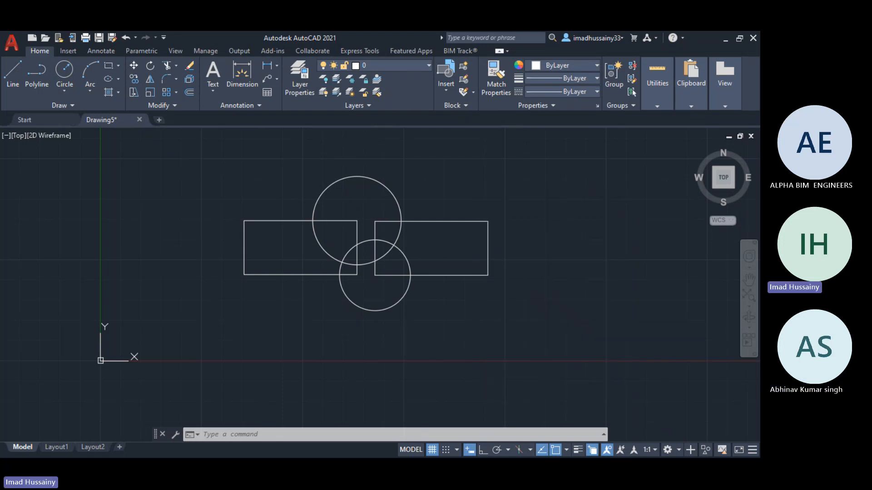
left_click(404, 331)
key("Escape")
key("Escape")
key("Escape")
left_click(194, 49)
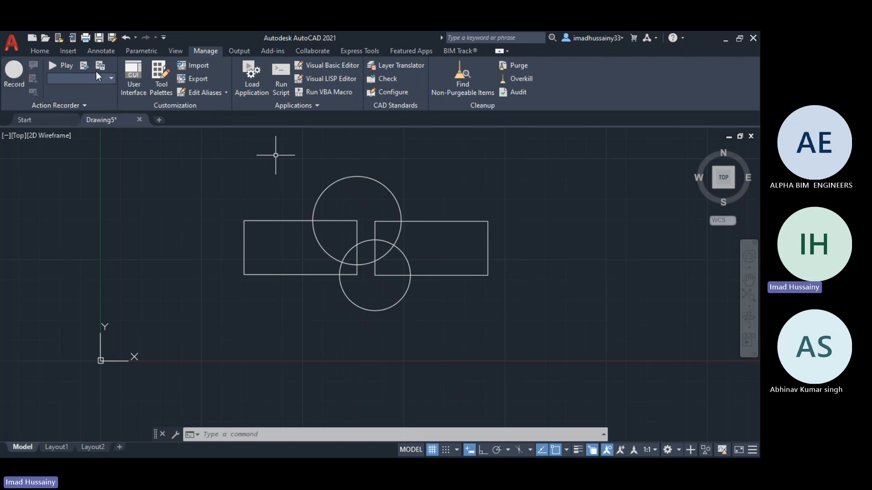
- Detach the Draw tool group from the ribbon, float it over the drawing area, and dock it back in place
left_click(40, 51)
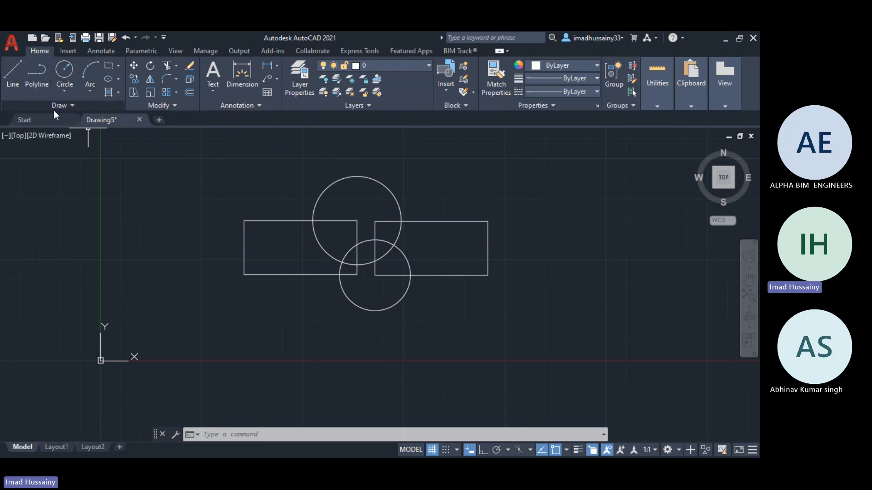
mouse_move(29, 104)
left_mouse_down()
mouse_move(145, 167)
mouse_move(189, 203)
mouse_move(164, 212)
left_mouse_up()
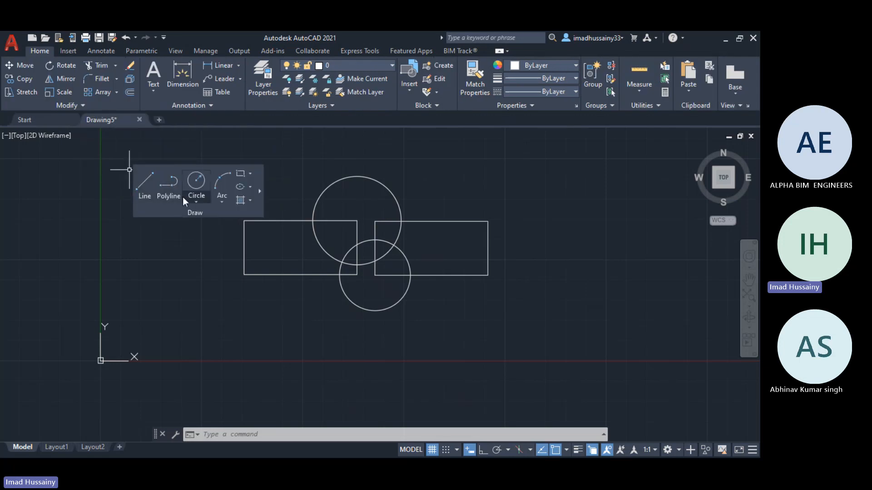
mouse_move(128, 172)
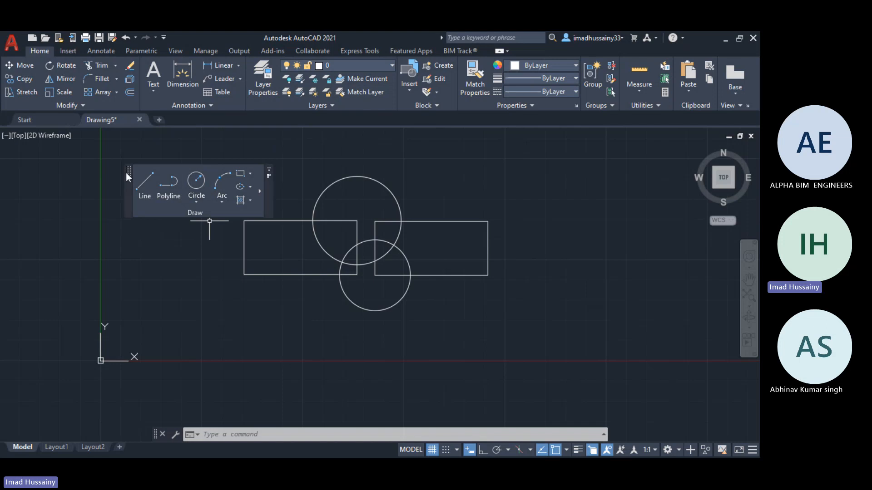
mouse_move(129, 171)
left_mouse_down()
mouse_move(14, 88)
mouse_move(140, 86)
mouse_move(6, 82)
left_mouse_up()
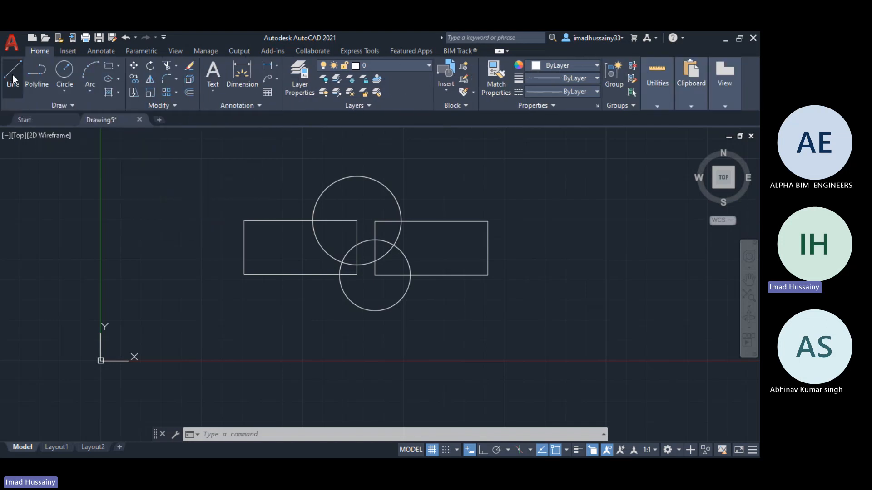
left_click(219, 50)
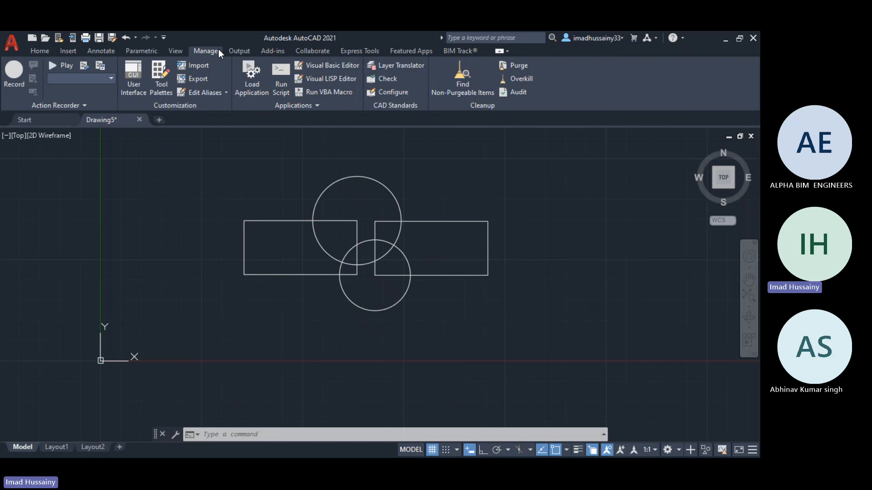
key("alt+Tab")
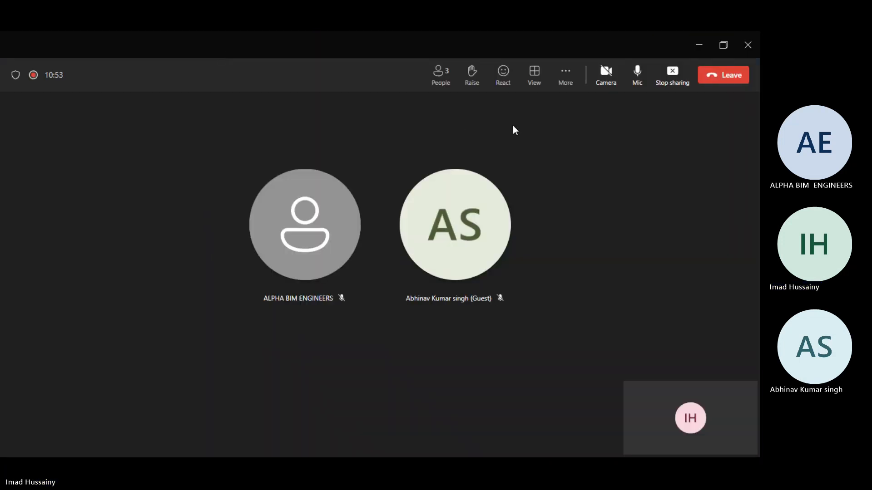
key("alt+Tab")
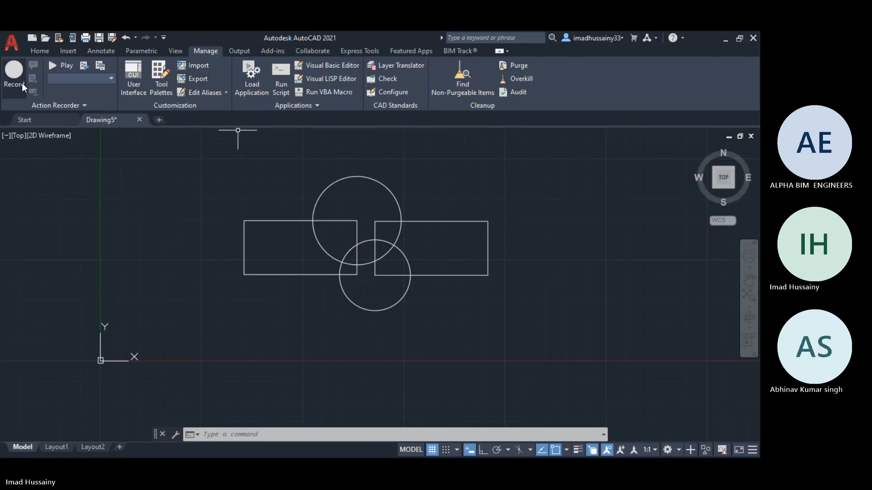
- Draw an open, irregular chain of fifteen line segments in the empty area beside the rectangles and circles
scroll(260, 241, "down", 4)
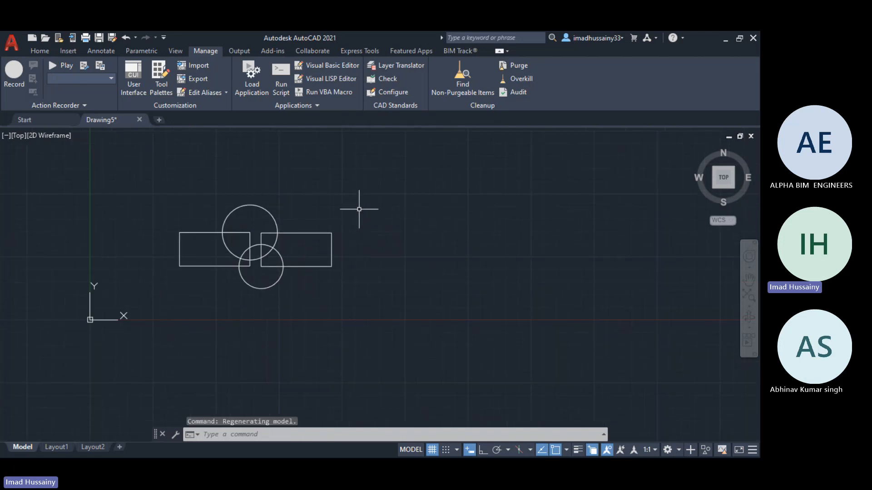
key("Escape")
key("Escape")
key("Escape")
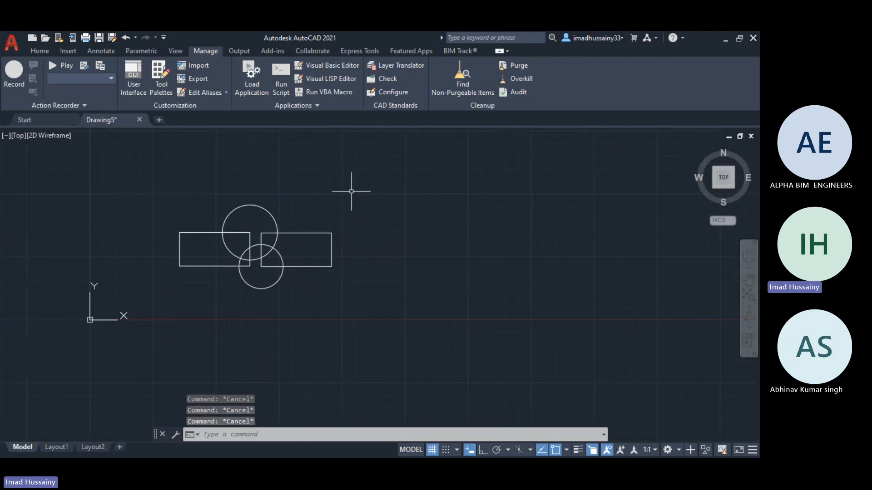
type("l")
key("Return")
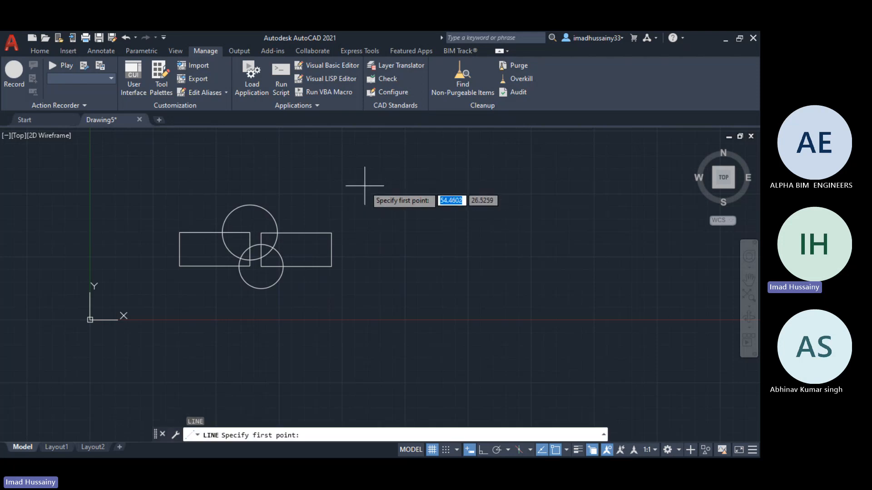
left_click(364, 186)
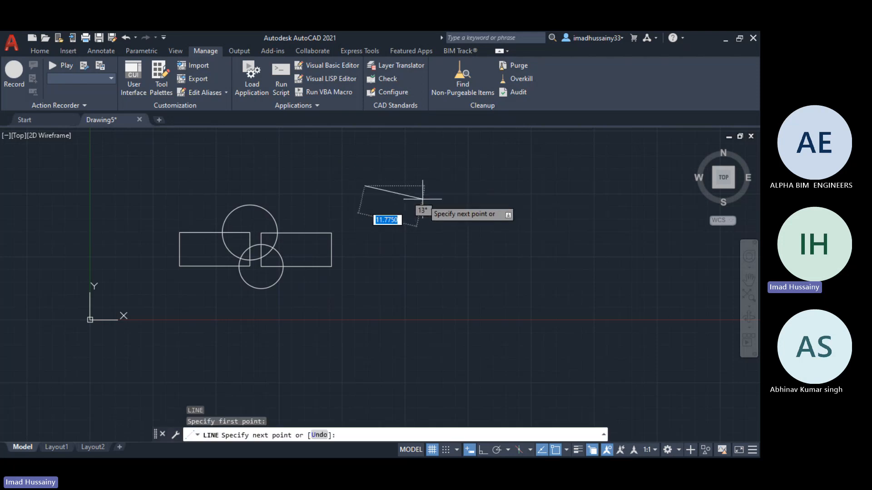
left_click(422, 198)
left_click(468, 179)
left_click(514, 196)
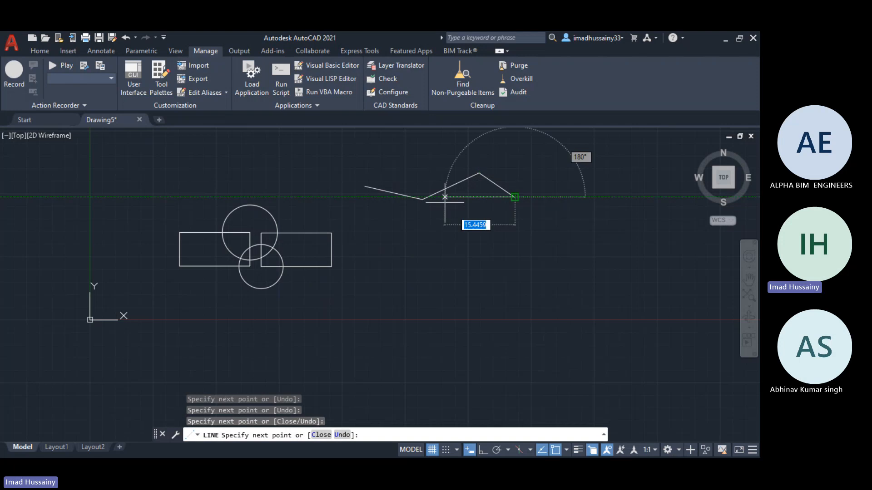
left_click(442, 220)
left_click(404, 258)
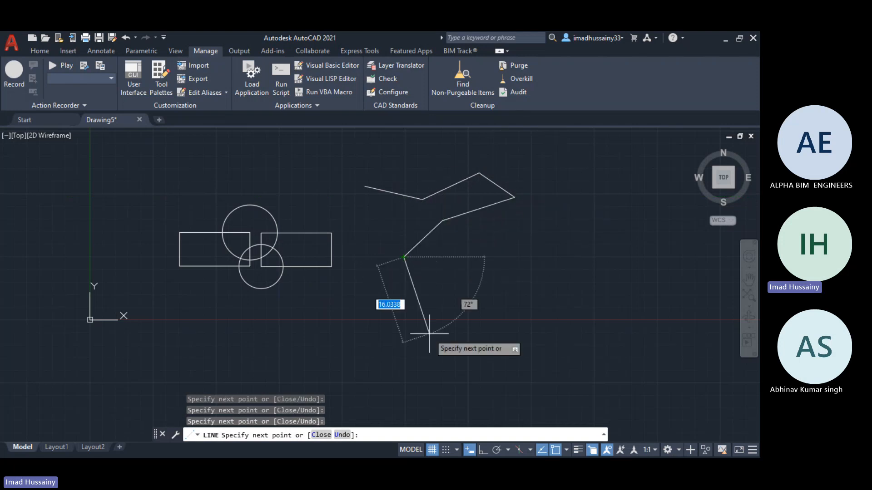
left_click(429, 333)
left_click(490, 281)
left_click(476, 239)
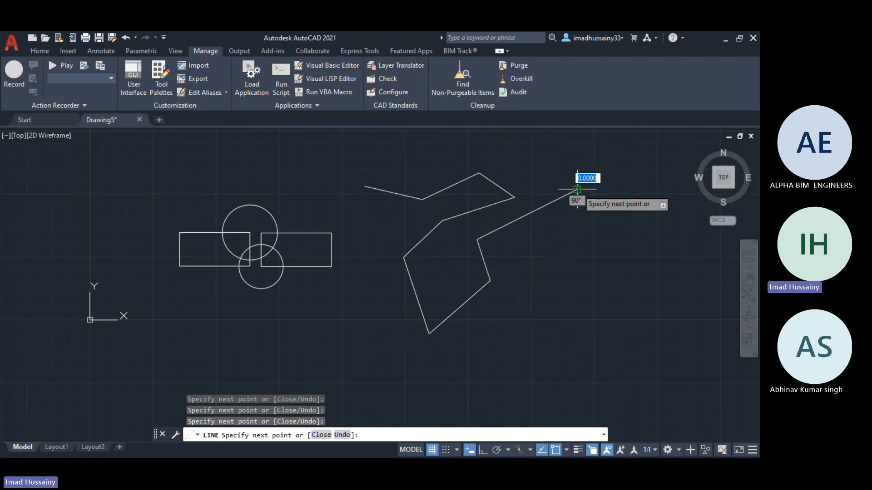
left_click(577, 190)
left_click(603, 241)
left_click(602, 290)
left_click(486, 351)
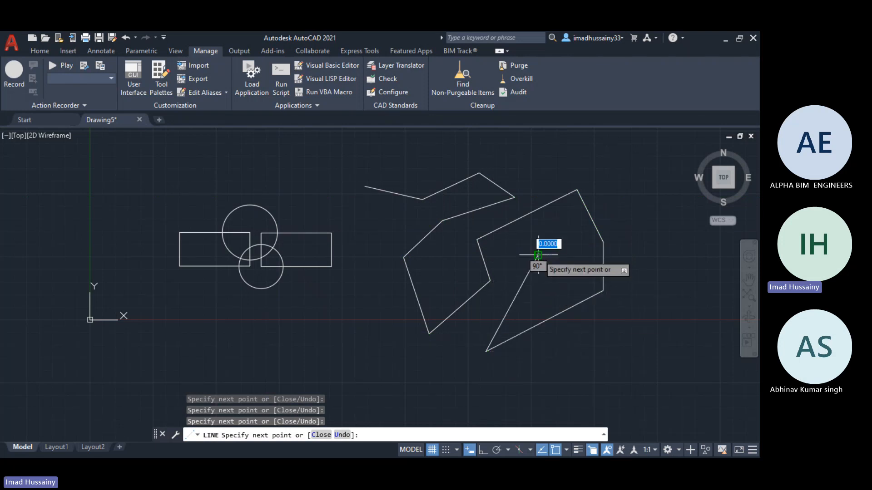
left_click(538, 255)
left_click(495, 245)
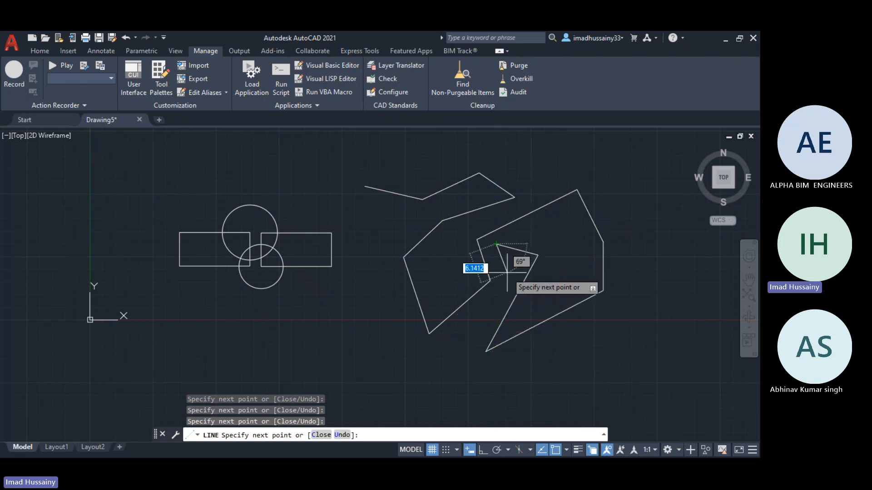
left_click(507, 273)
key("Escape")
key("Escape")
key("Escape")
- Delete the whole irregular line chain, keeping the rectangles and circles
left_click(631, 347)
left_click(349, 152)
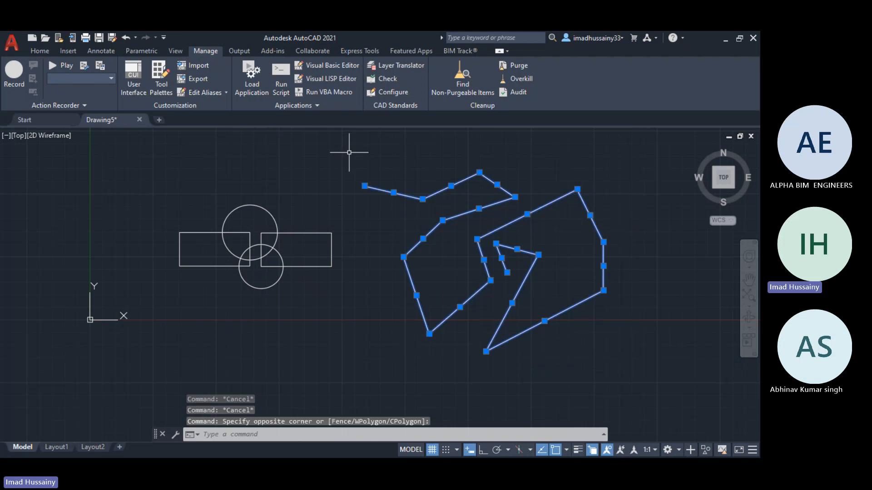
key("Delete")
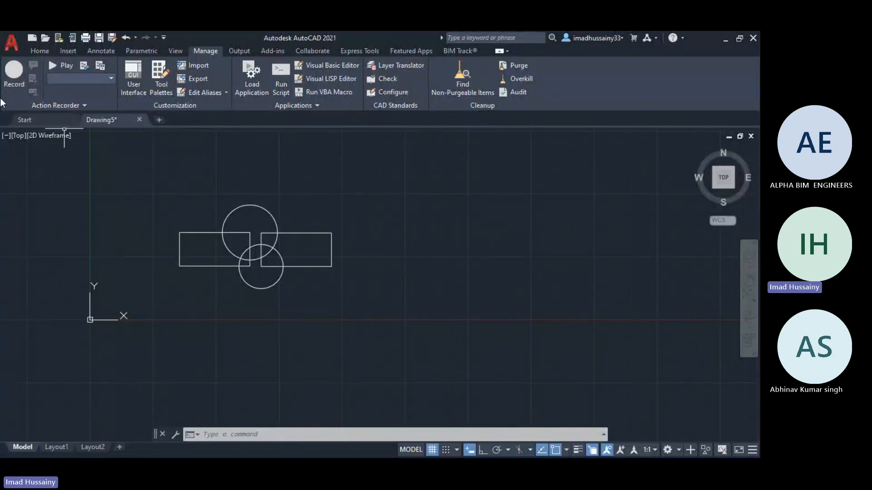
- Start recording a new action macro and capture a small zoom change as its first action
left_click(17, 75)
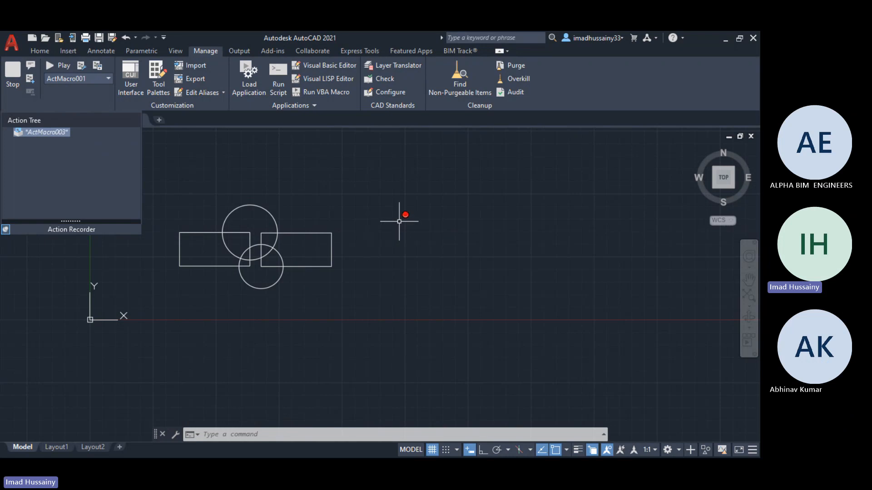
scroll(399, 220, "up", 3)
scroll(406, 219, "down", 3)
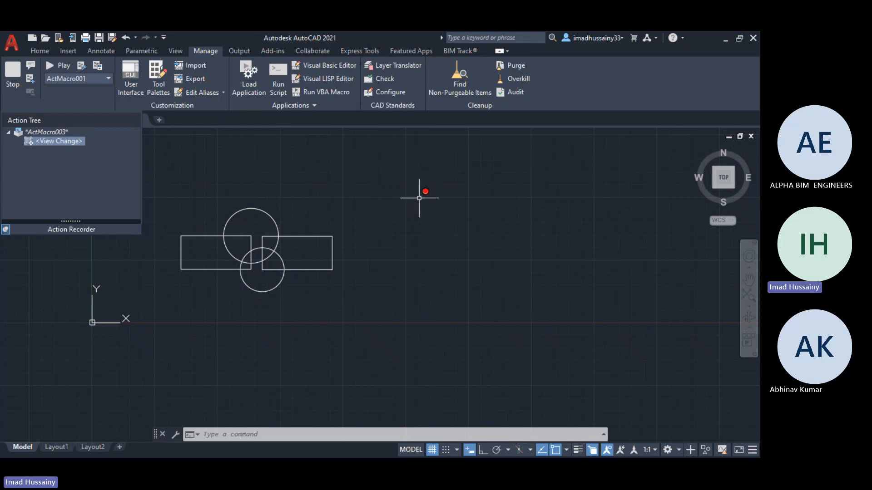
- With Ortho on, draw the outer turn of an inward rectangular line spiral from about 63.6,25.9, about 23 units wide and 28 units high
key("Return")
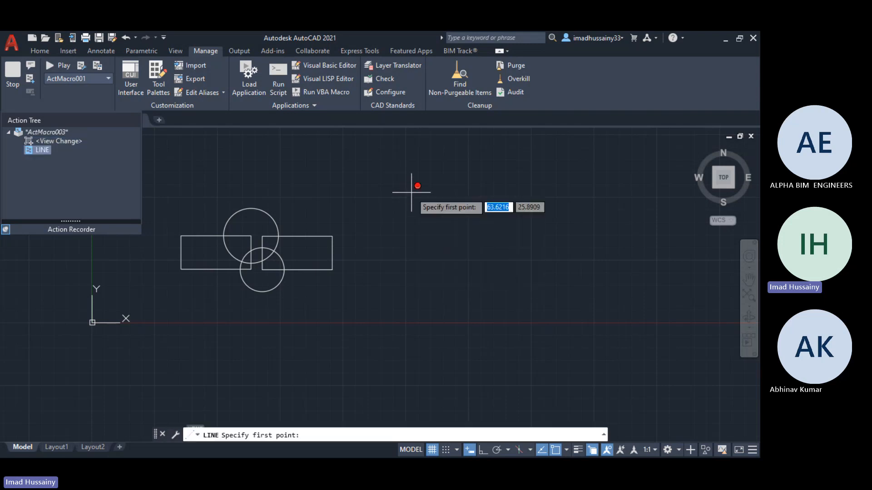
left_click(412, 192)
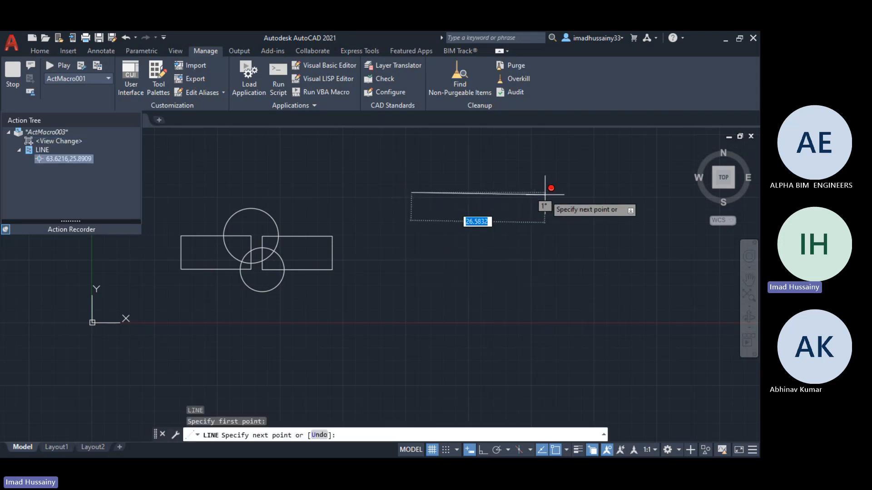
key("F8")
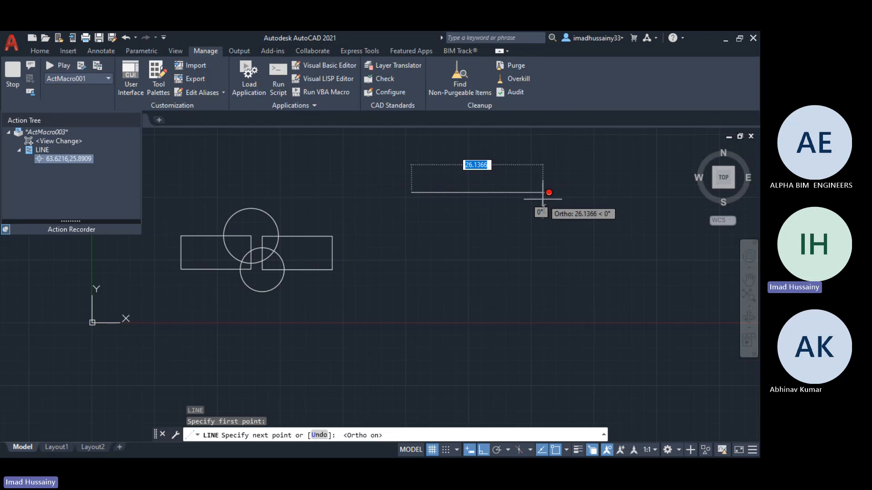
left_click(525, 193)
left_click(524, 334)
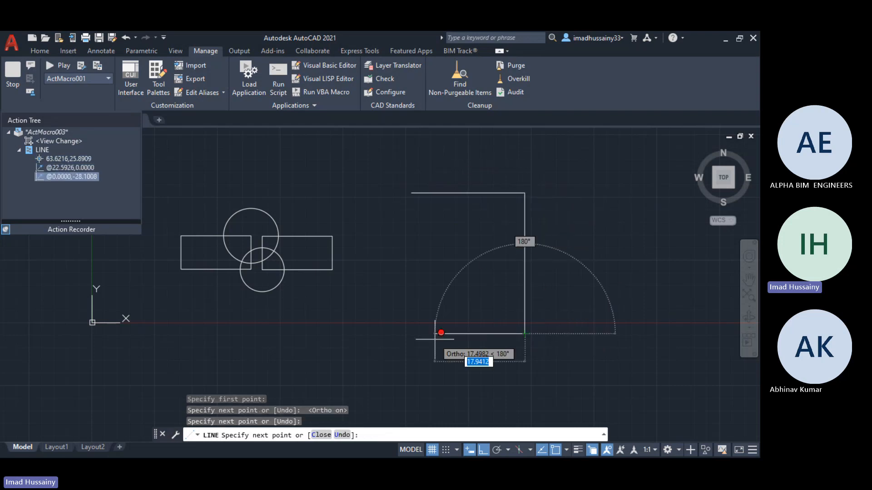
left_click(408, 334)
left_click(408, 212)
left_click(507, 212)
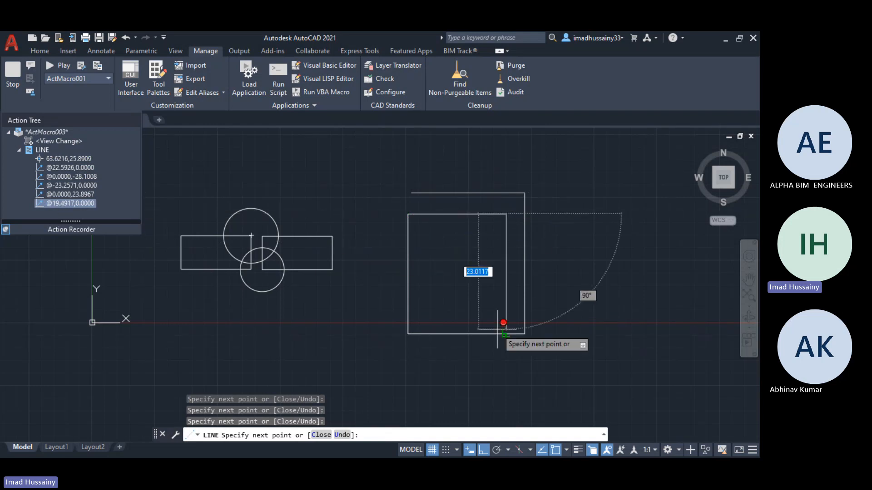
- Continue the line chain inward with progressively shorter turns, ending with a horizontal segment about 5 units long near the centre
left_click(508, 316)
left_click(422, 316)
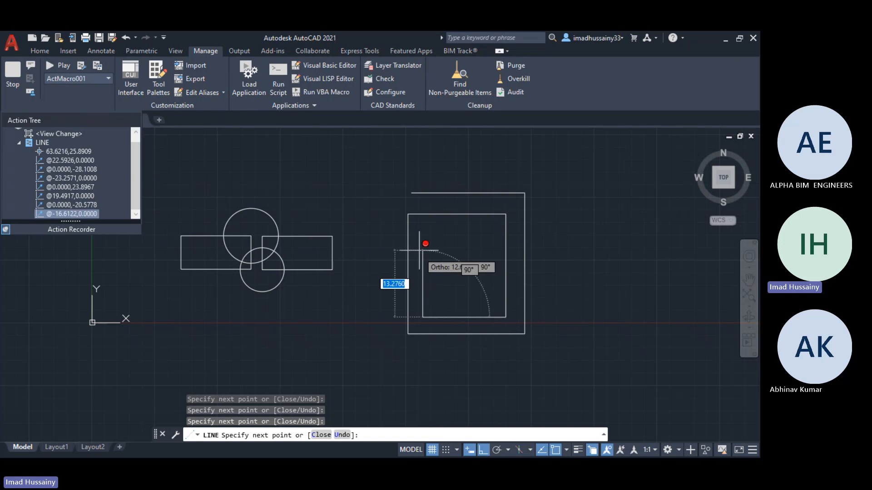
left_click(419, 231)
left_click(499, 232)
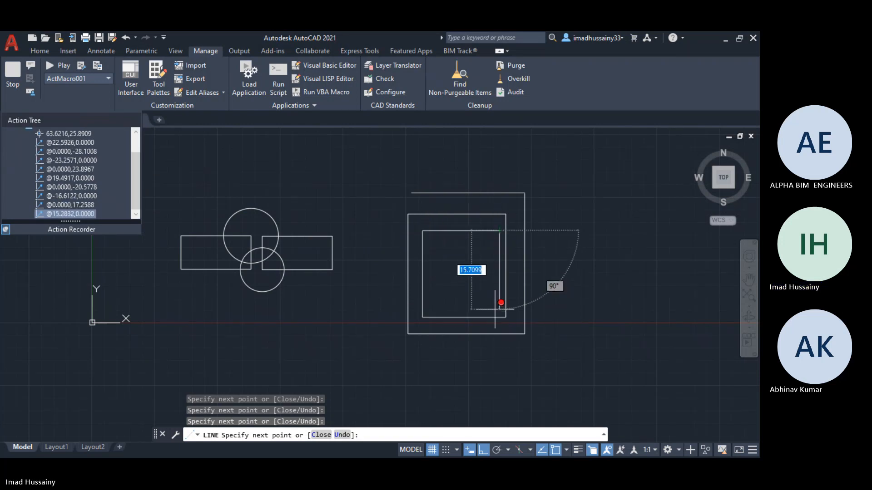
left_click(498, 306)
left_click(440, 307)
left_click(440, 249)
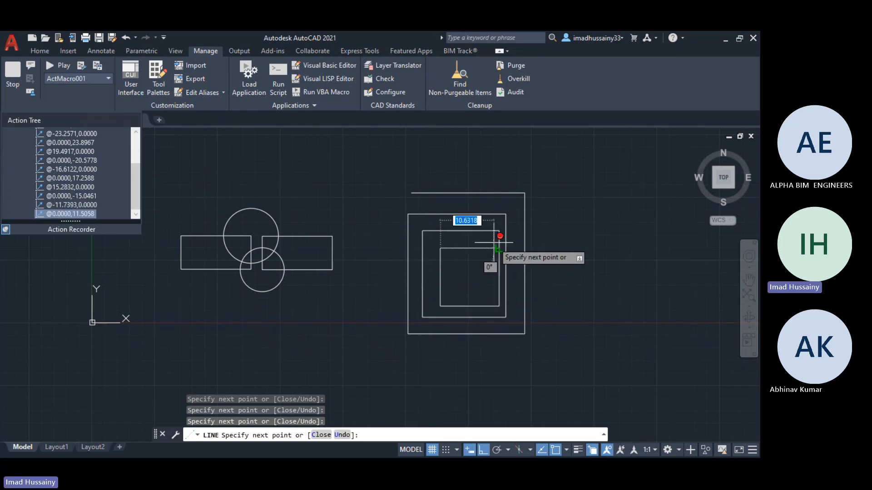
left_click(492, 248)
left_click(493, 295)
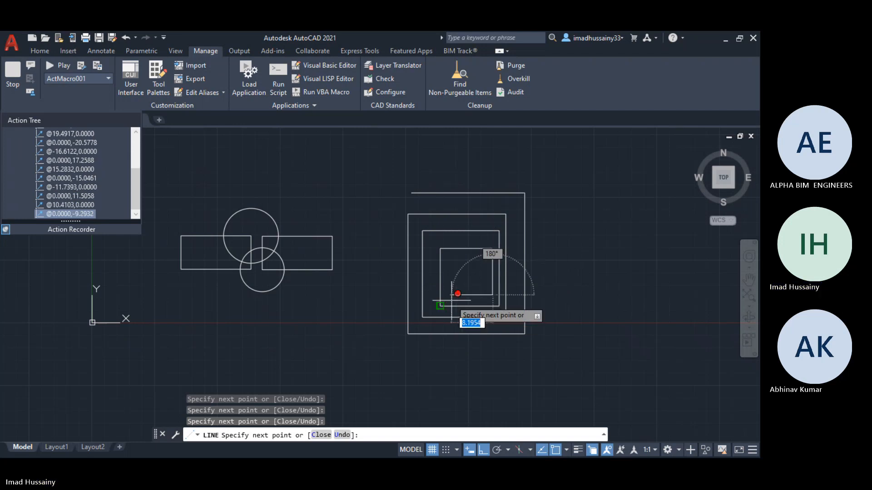
left_click(440, 307)
left_click(440, 264)
left_click(479, 264)
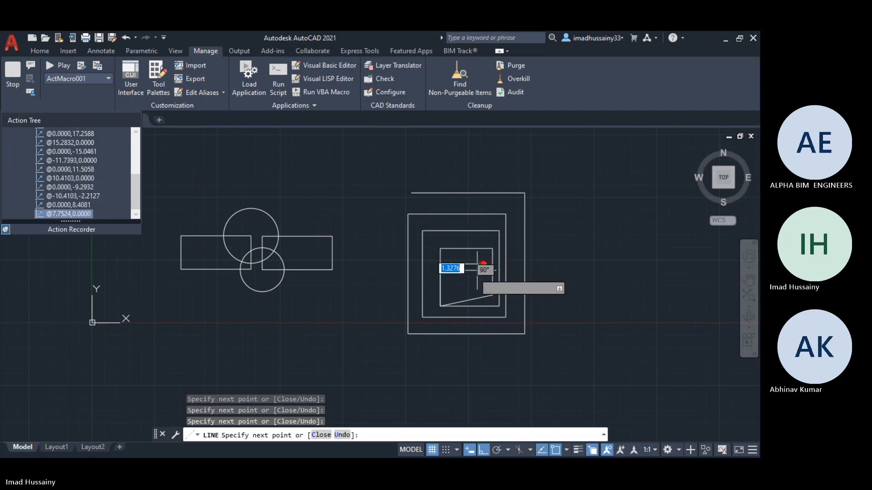
left_click(479, 281)
left_click(453, 278)
key("Escape")
key("Escape")
key("Escape")
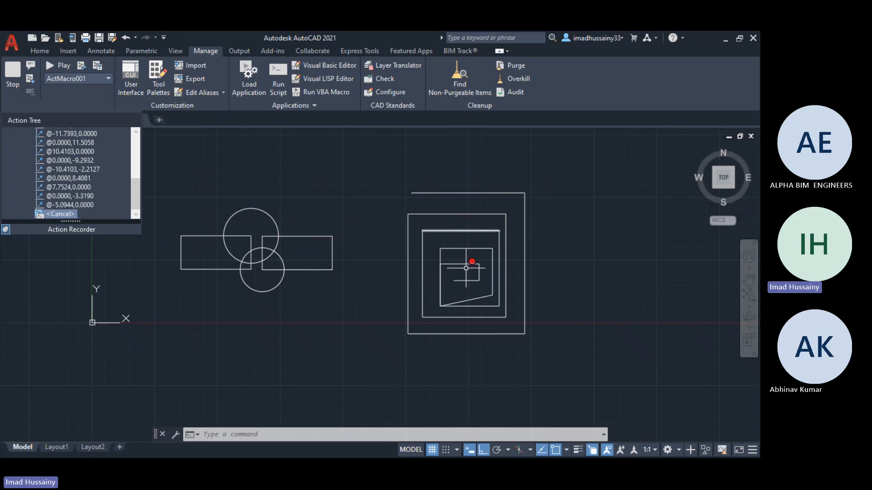
- Stop recording and save the action macro as ActMacro003 with an empty description
left_click(13, 72)
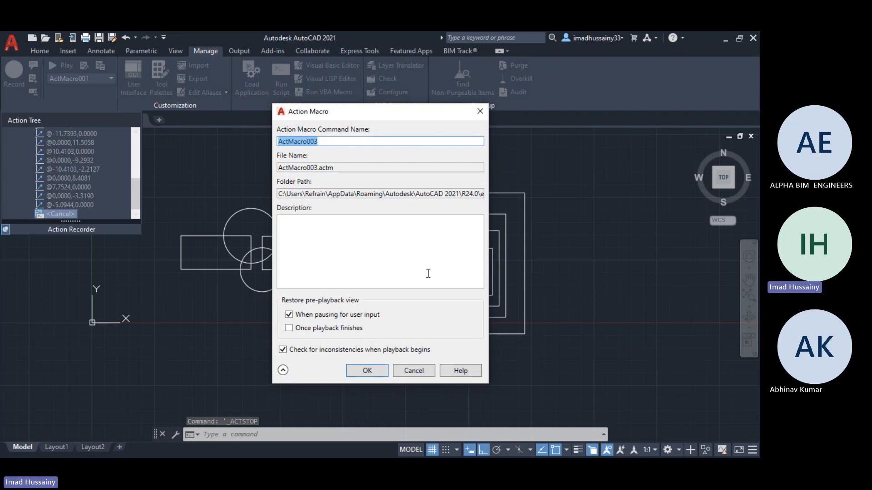
left_click(300, 141)
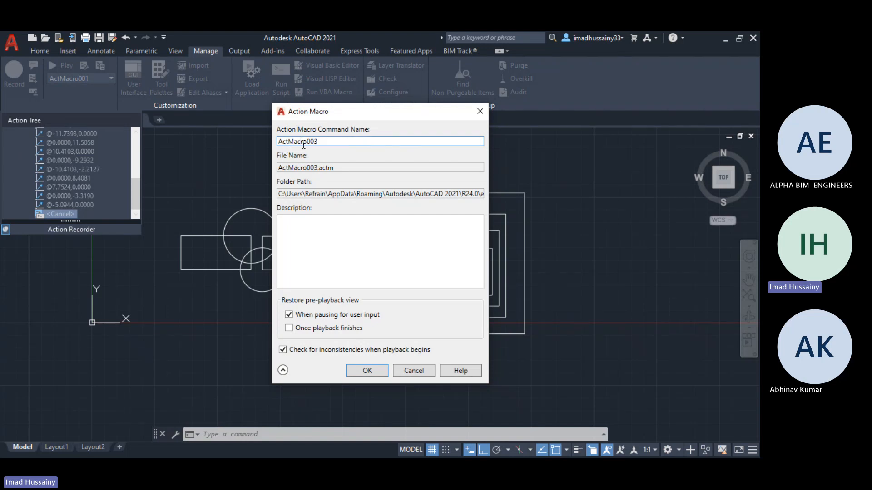
left_click(318, 168)
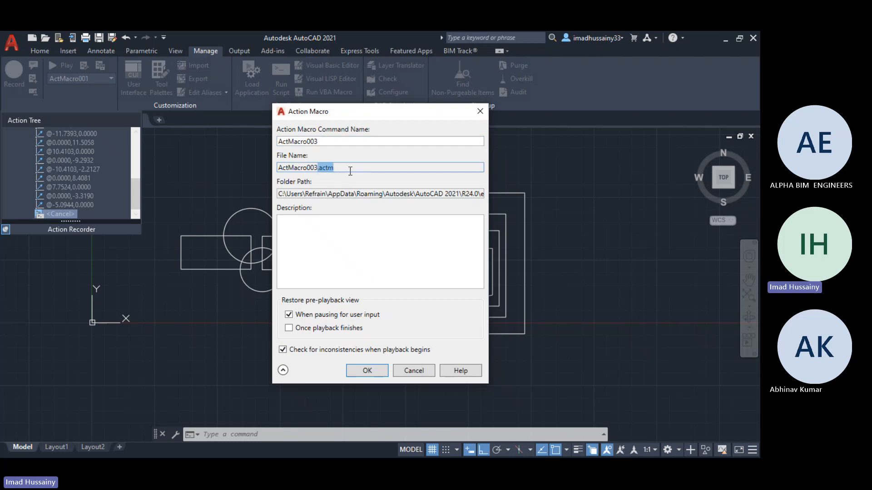
left_click(329, 257)
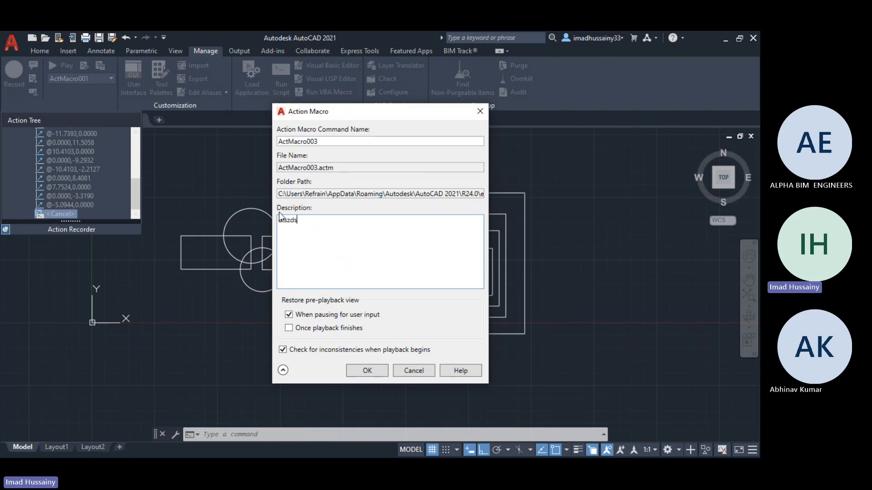
key("BackSpace")
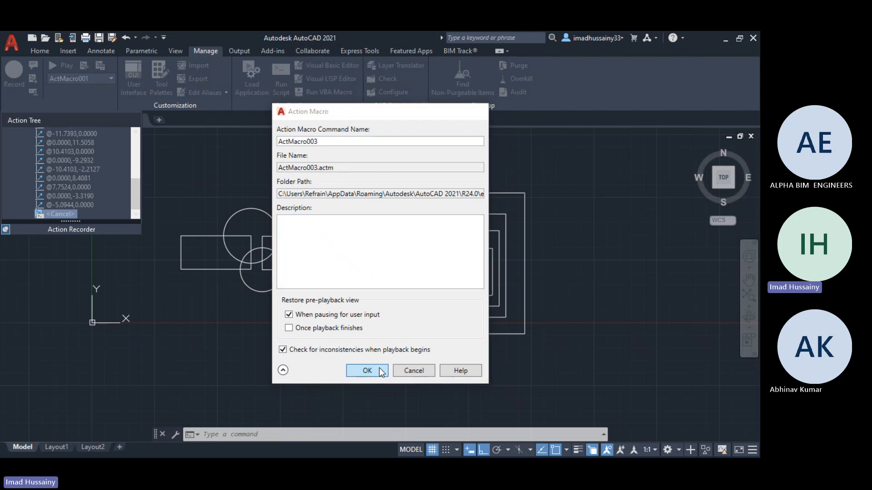
left_click(367, 370)
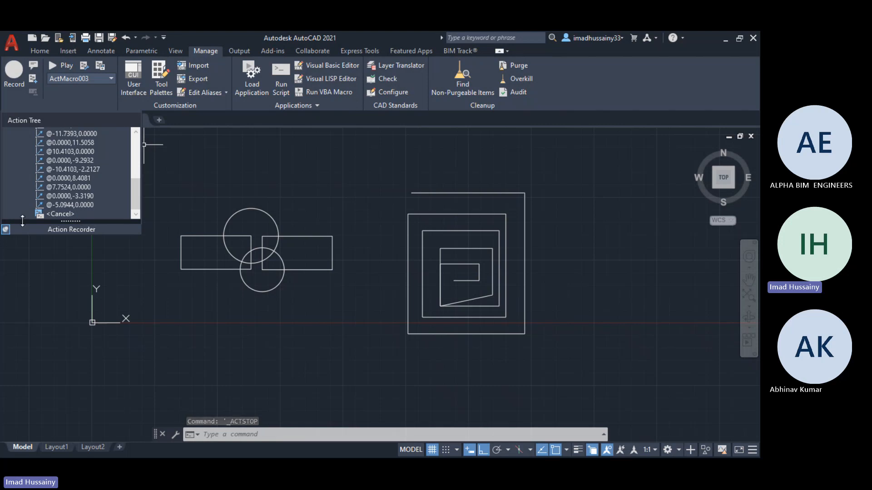
- Collapse the Action Tree and erase all objects in the drawing, including the rectangles, circles and line spiral
left_click(6, 231)
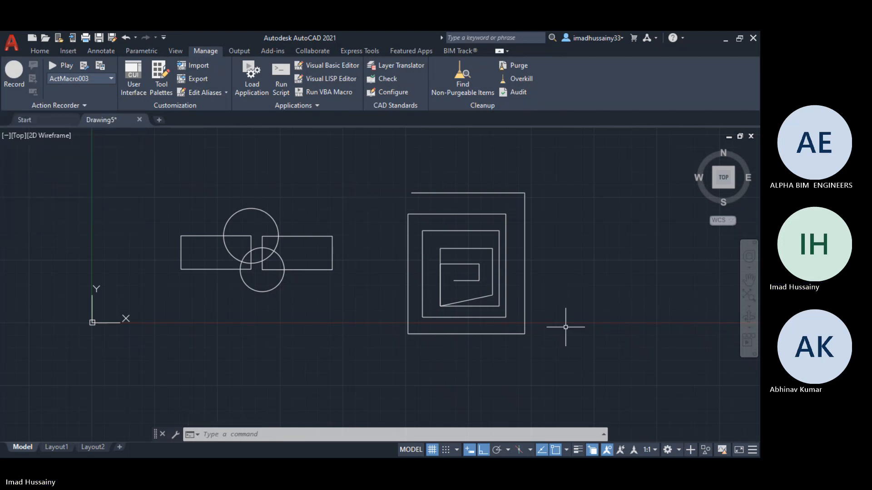
left_click(585, 361)
left_click(163, 161)
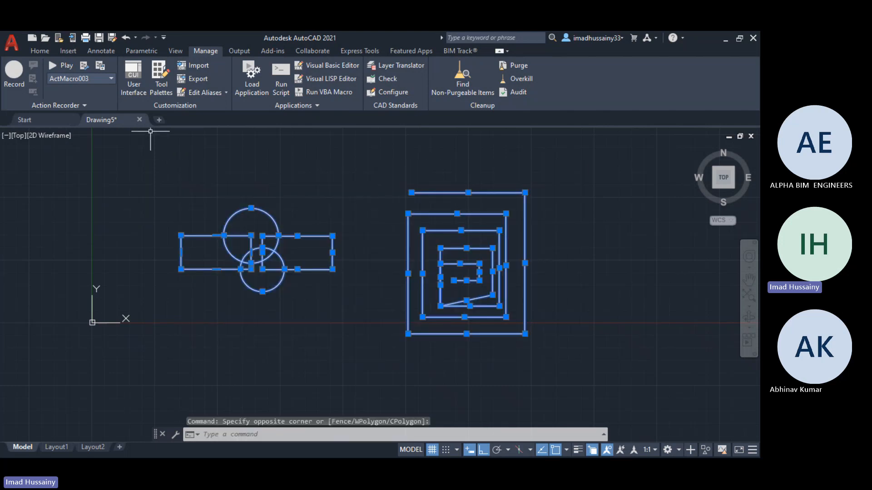
key("Delete")
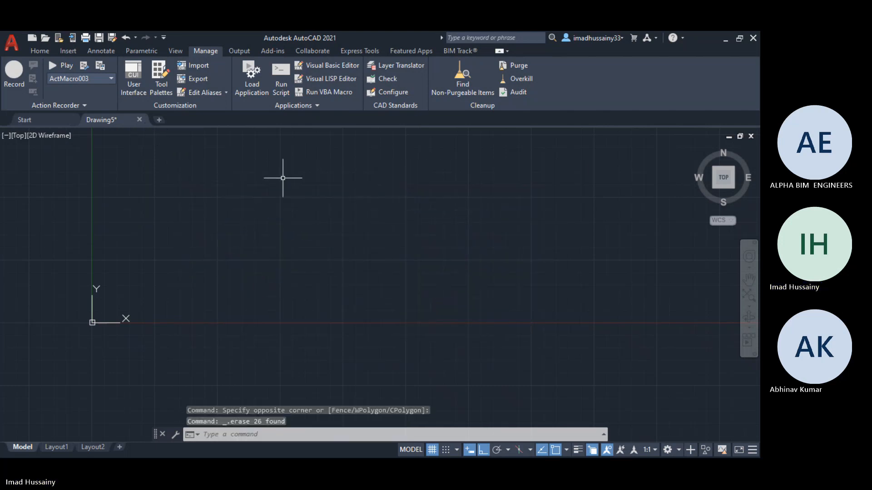
- Select the saved action macro ActMacro003 and play it back in the empty drawing
left_click(63, 78)
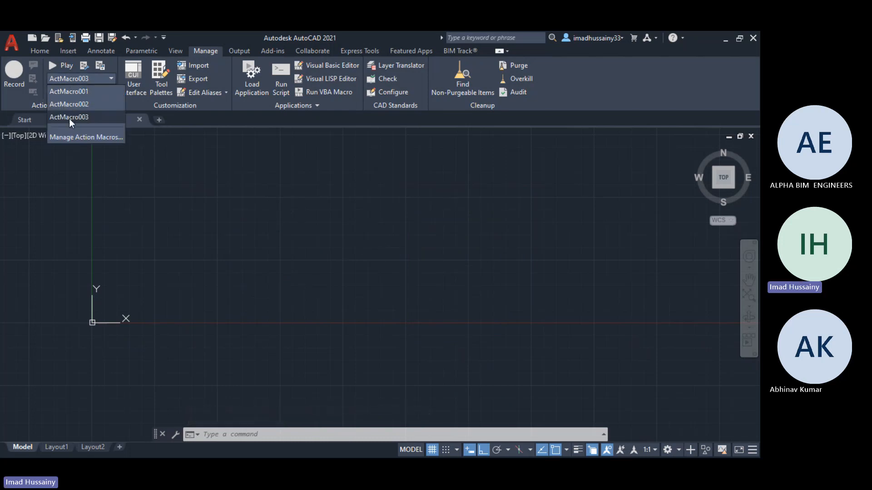
left_click(69, 118)
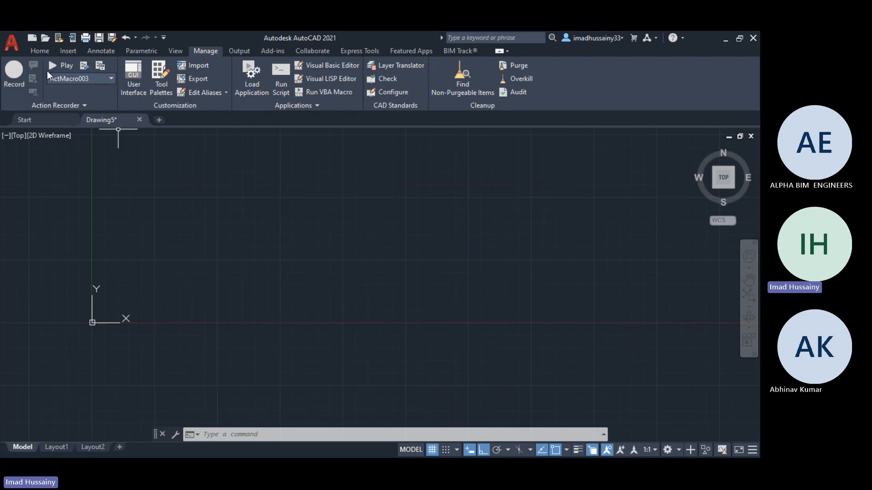
left_click(56, 68)
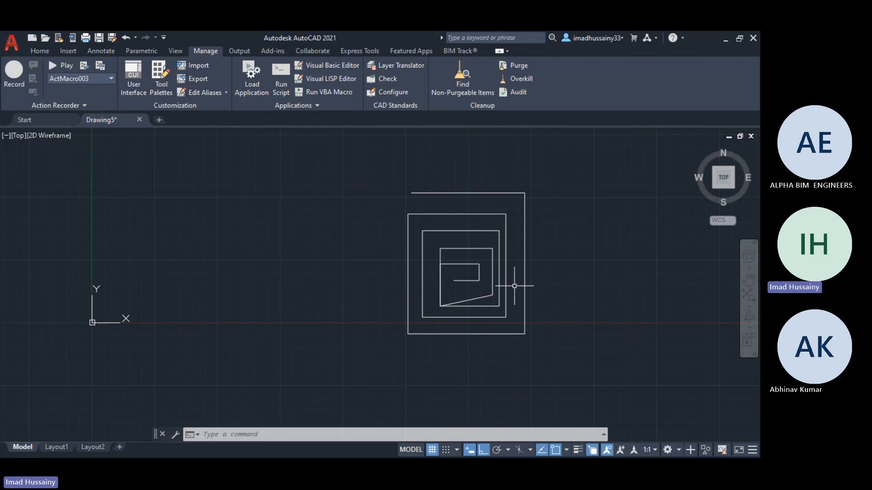
left_click(383, 151)
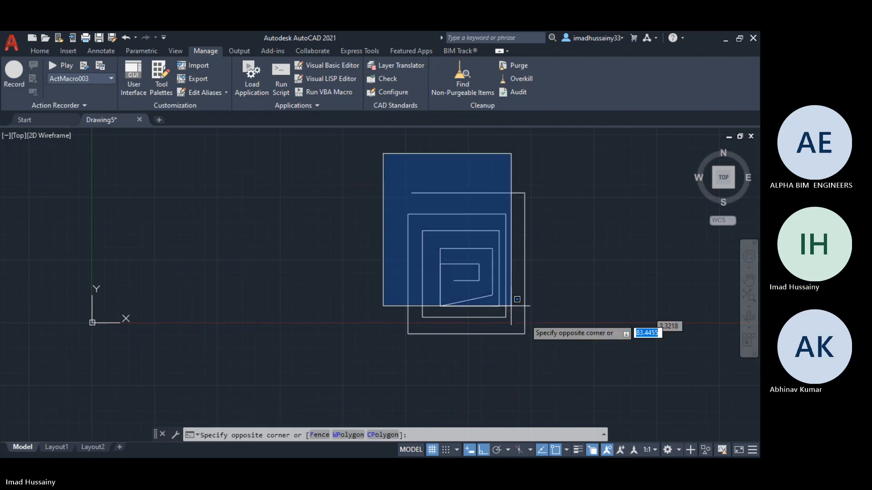
left_click(540, 345)
key("Escape")
key("Escape")
key("Escape")
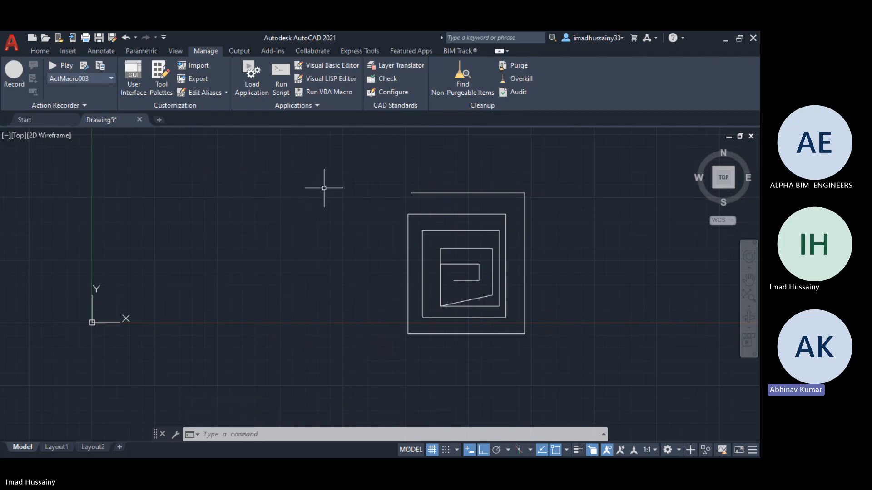
- Start recording a new action macro and begin a line chain at about 27.4,29.0, going about 22.1 units right and 16.2 down
left_click(14, 77)
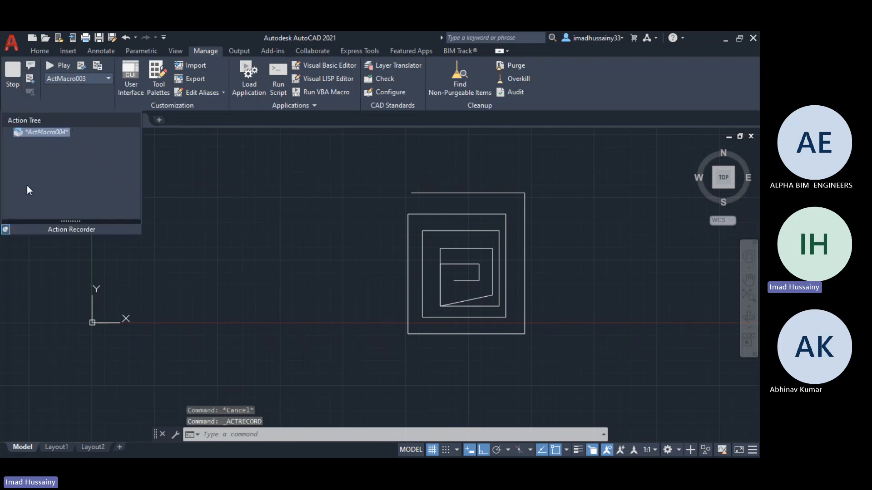
type("l")
key("Return")
left_click(229, 177)
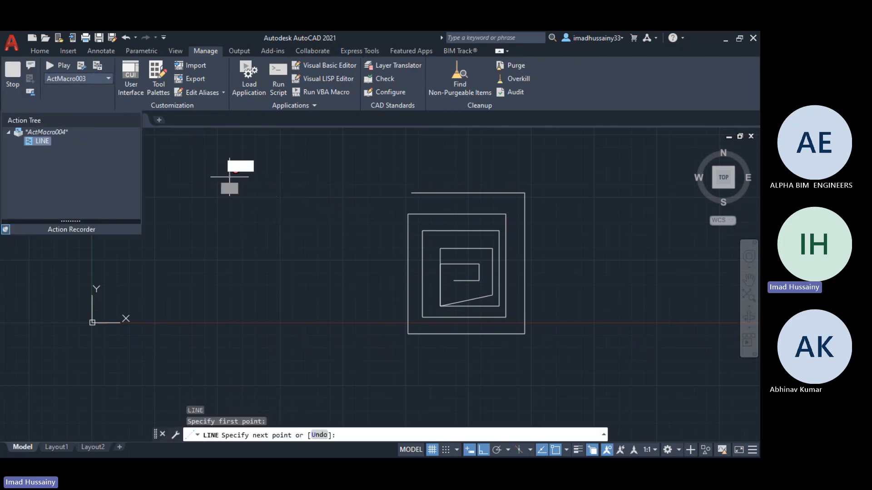
left_click(340, 177)
left_click(341, 258)
- Continue the stepped line chain about 25.3 units left, 8.4 down, 24.6 right, 19.5 down, 15.7 left and 16.6 up
left_click(213, 259)
left_click(213, 301)
left_click(337, 300)
left_click(337, 399)
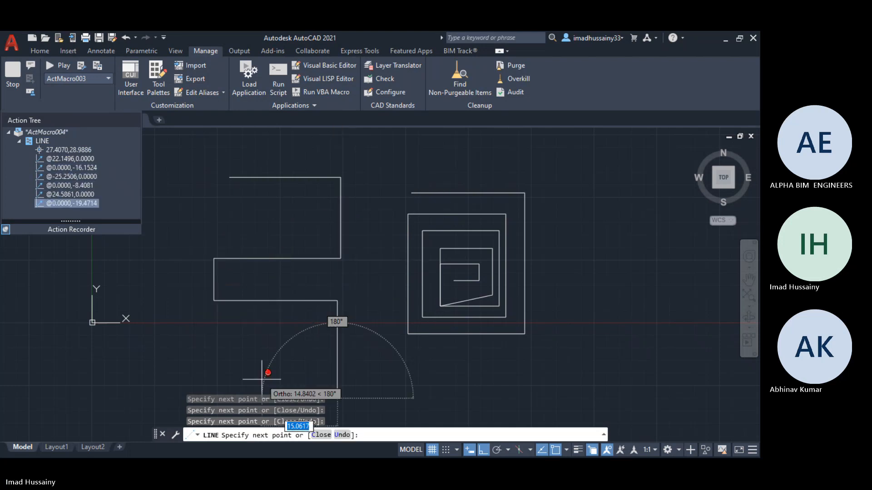
left_click(258, 398)
left_click(235, 315)
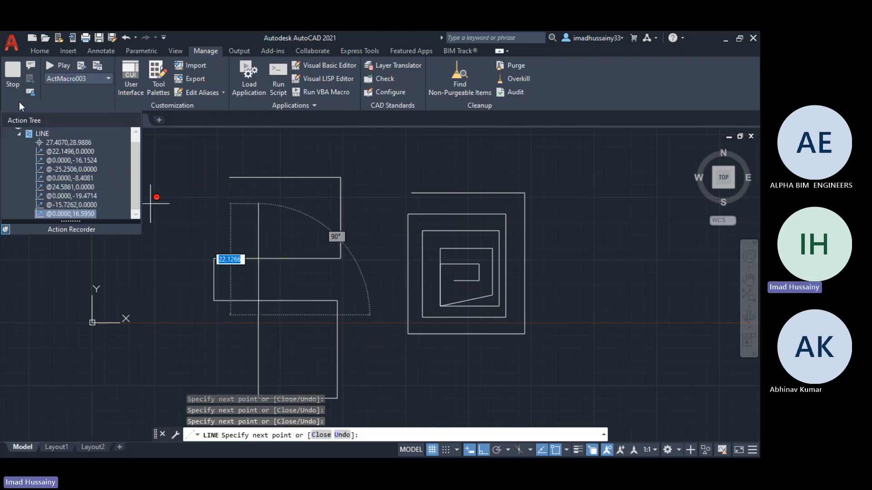
- Stop recording, save the macro under the participant's first name followed by ComplexDwg, and end the line command
left_click(9, 71)
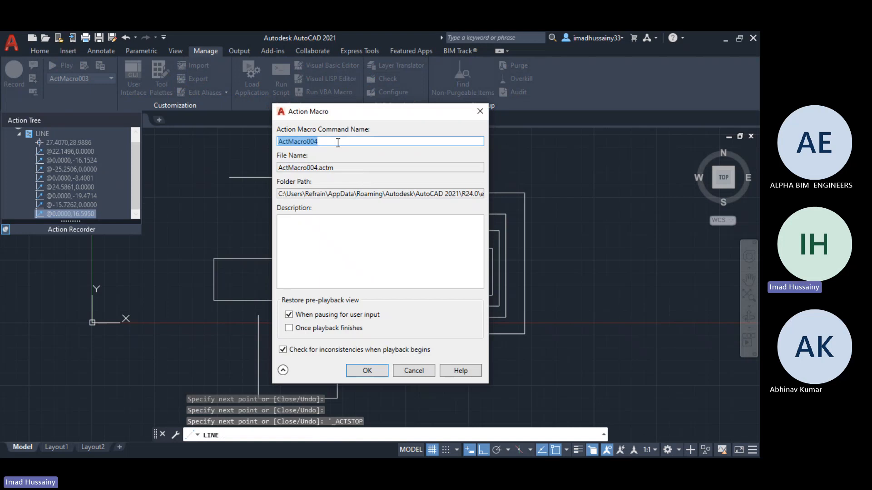
type("Abhinav")
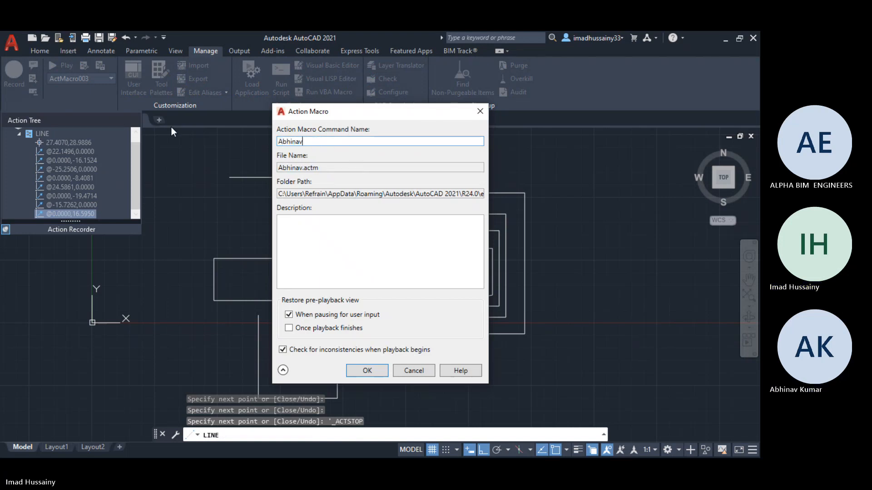
type("ComplexDwg")
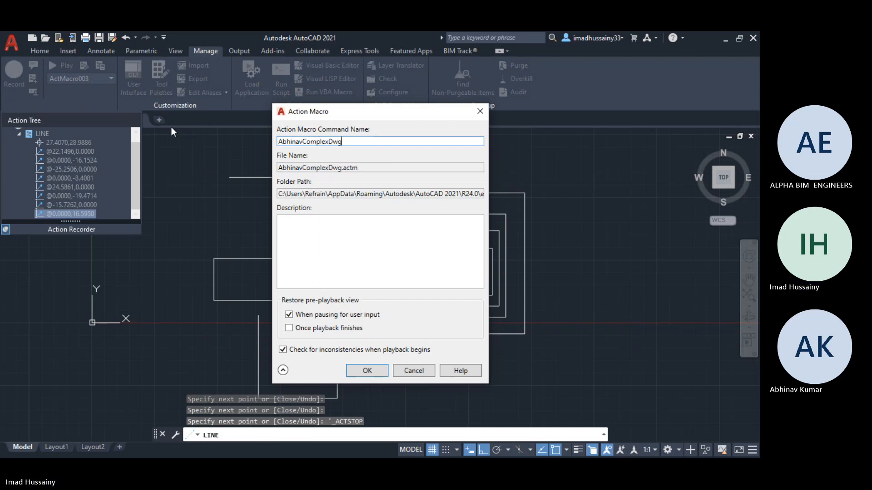
left_click(367, 371)
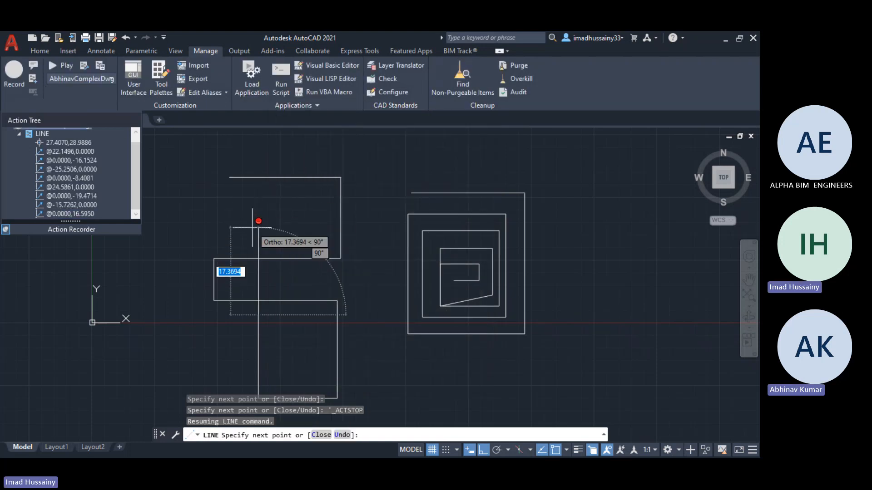
key("Escape")
- Erase the stepped line chain beside the spiral, keeping the spiral itself
scroll(337, 291, "down", 2)
left_click(353, 362)
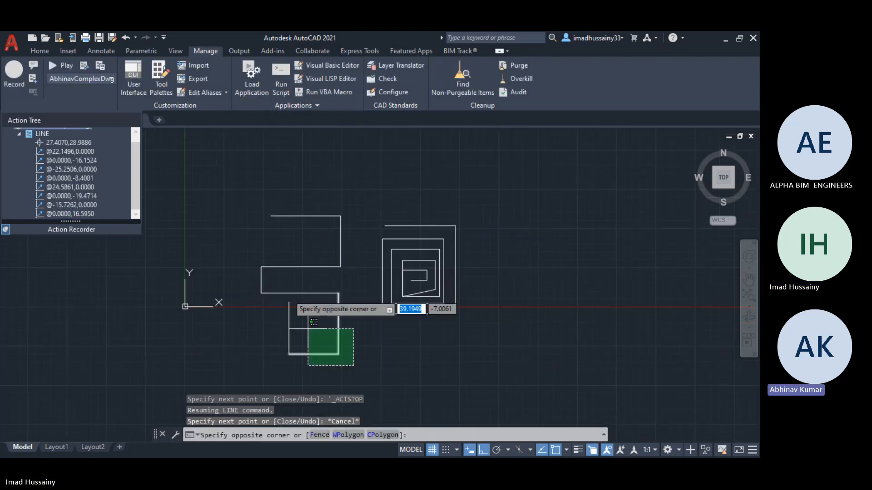
left_click(240, 171)
key("Delete")
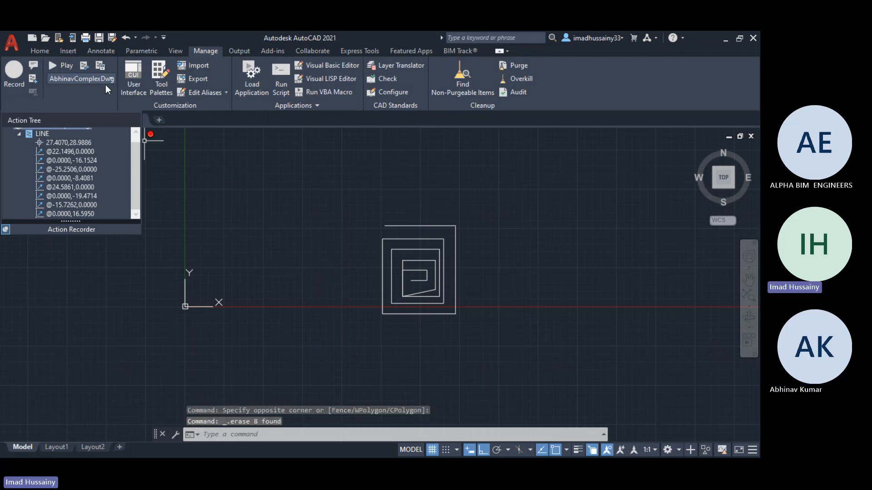
- Open the settings of ActMacro003 for modification through the Action Macro Manager
left_click(67, 79)
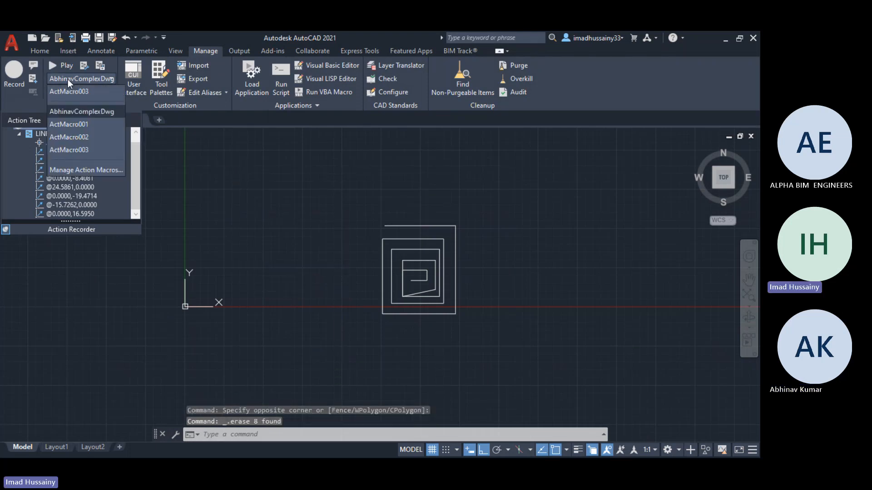
left_click(101, 170)
left_click(304, 208)
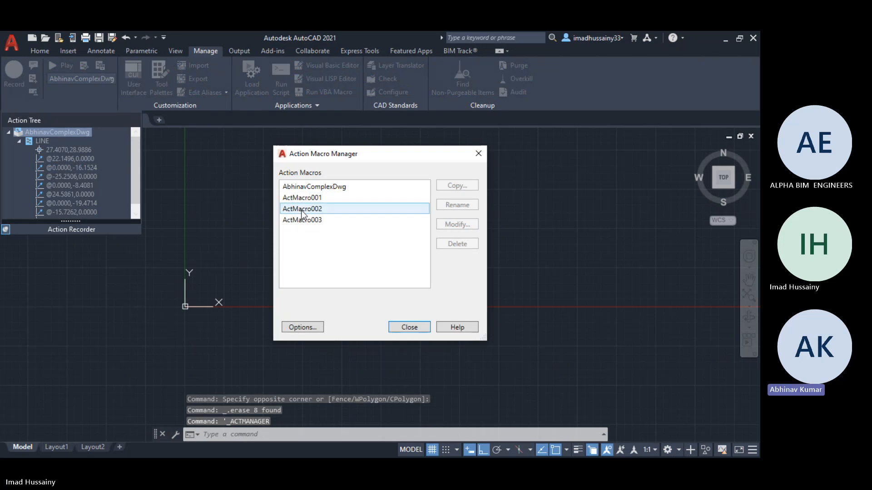
left_click(301, 221)
left_click(456, 224)
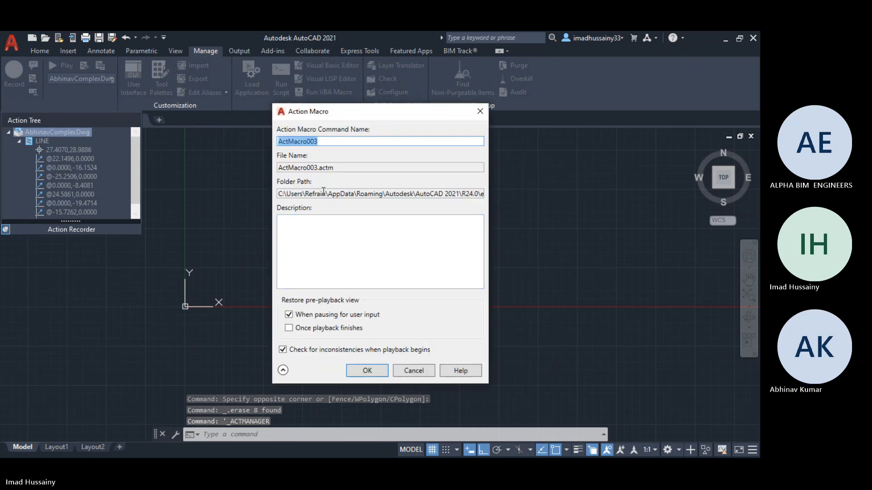
- Examine the file extension in ActMacro003's file name and its action macro command name
double_click(320, 168)
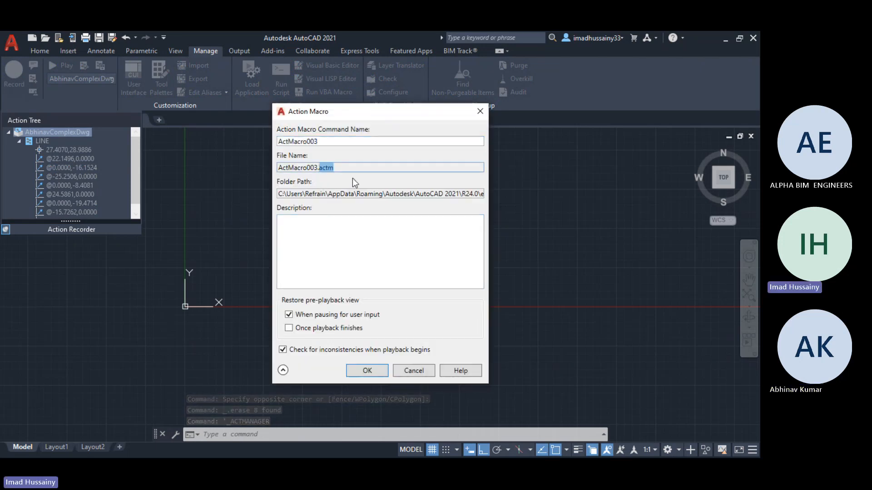
left_click(319, 168)
double_click(320, 168)
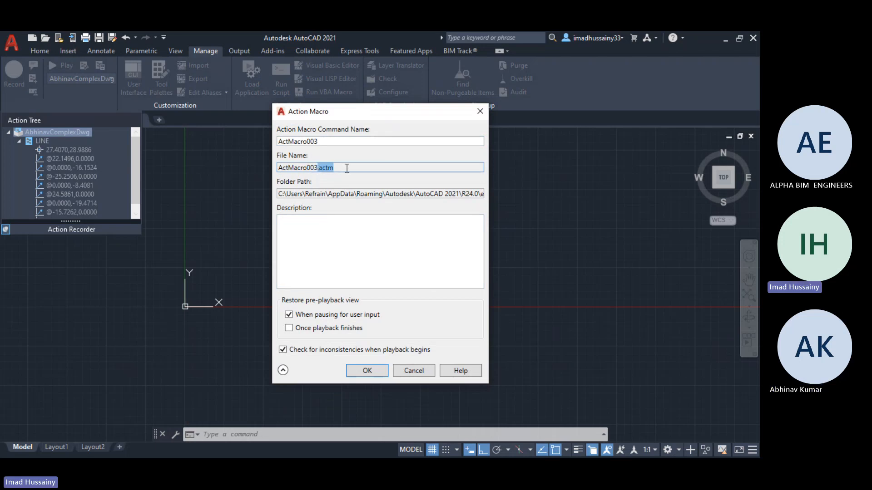
left_click(323, 168)
left_click_drag(318, 169, 362, 170)
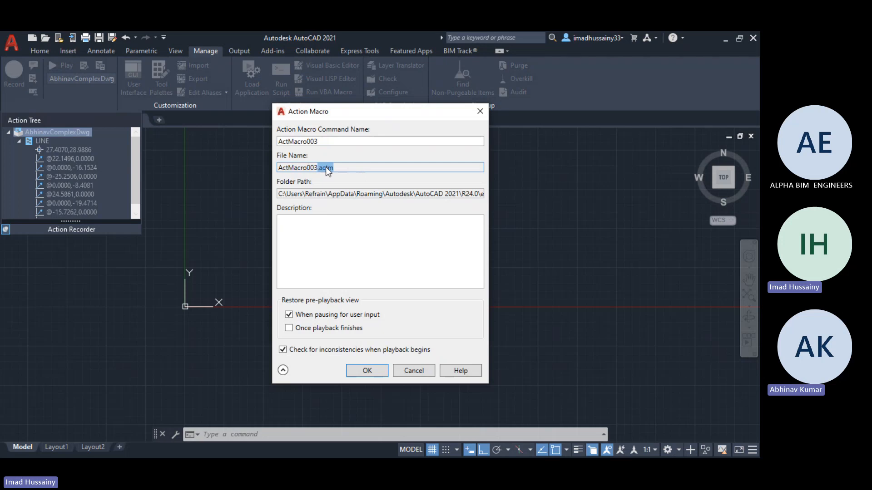
left_click_drag(334, 171, 316, 176)
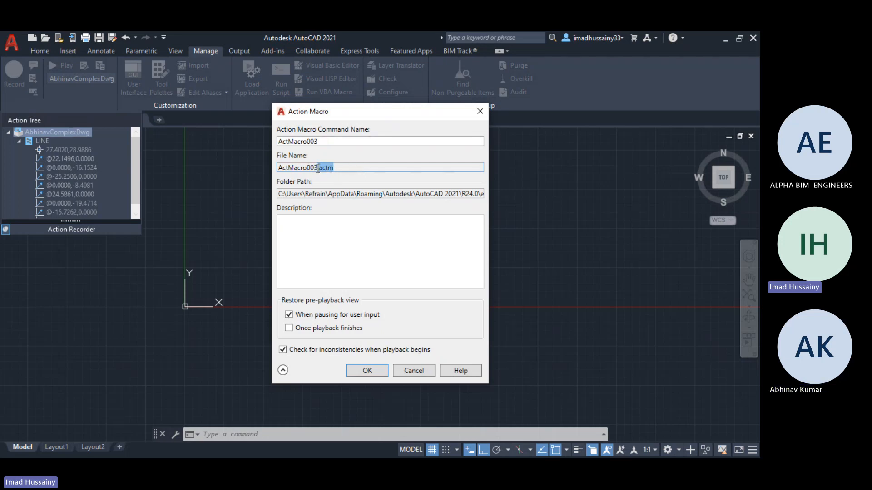
left_click(347, 164)
left_click_drag(335, 167, 320, 173)
double_click(316, 171)
double_click(325, 172)
double_click(327, 140)
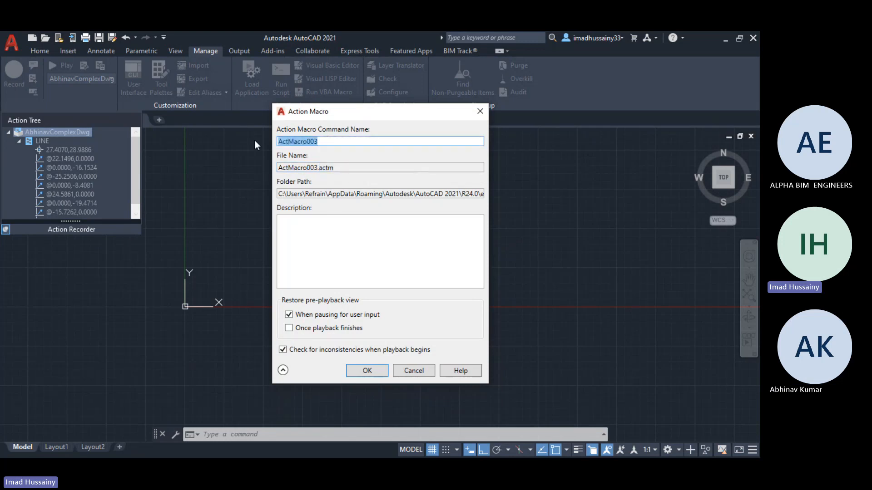
left_click(327, 142)
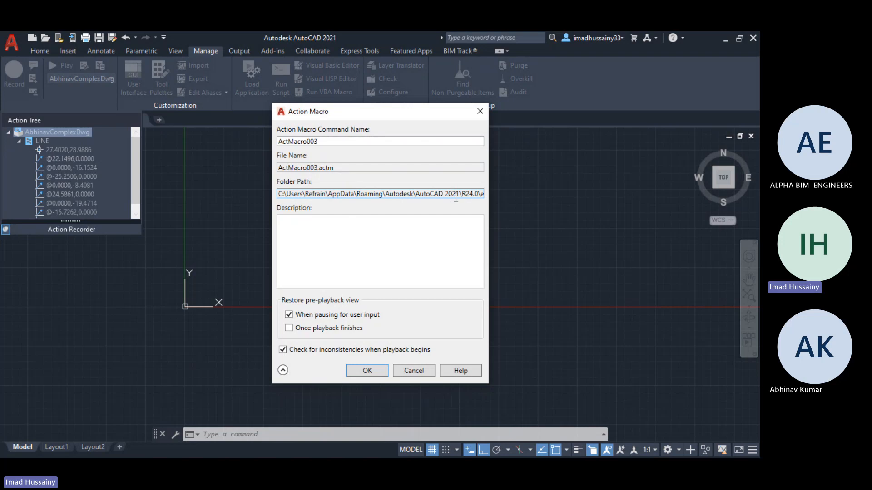
- Examine the full folder path where ActMacro003 is stored, along with its file extension
left_click_drag(456, 197, 495, 194)
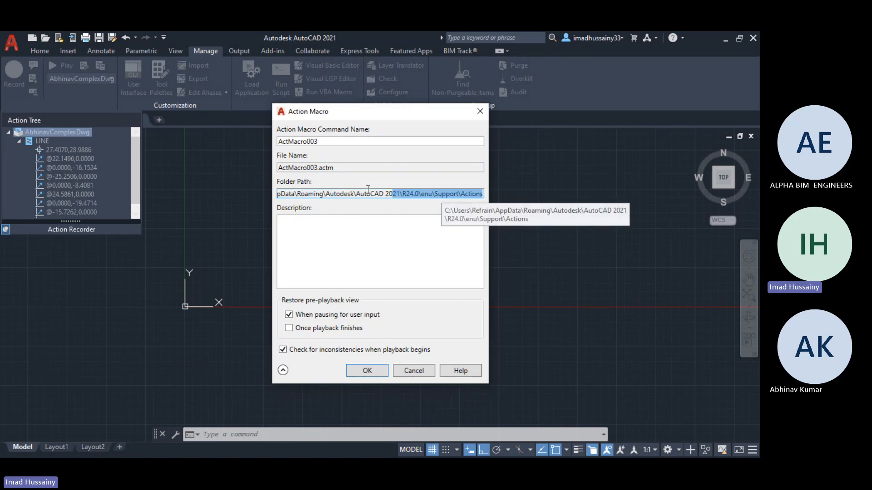
left_click(306, 198)
left_click_drag(307, 198, 500, 195)
left_click(477, 194)
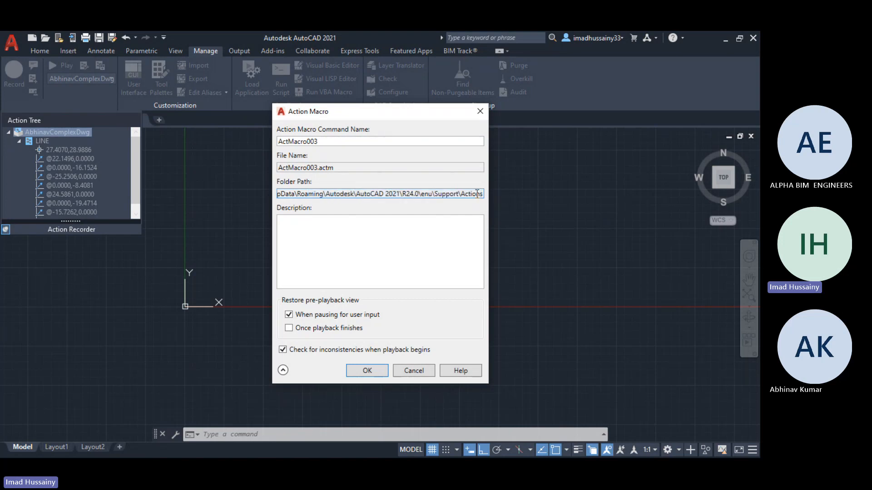
left_click_drag(319, 168, 337, 171)
left_click(341, 170)
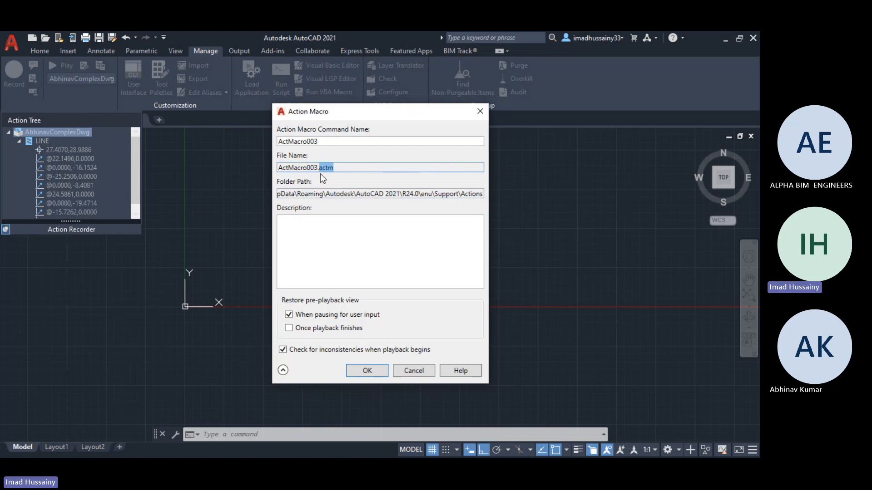
key("Tab")
key("Tab")
type("wg")
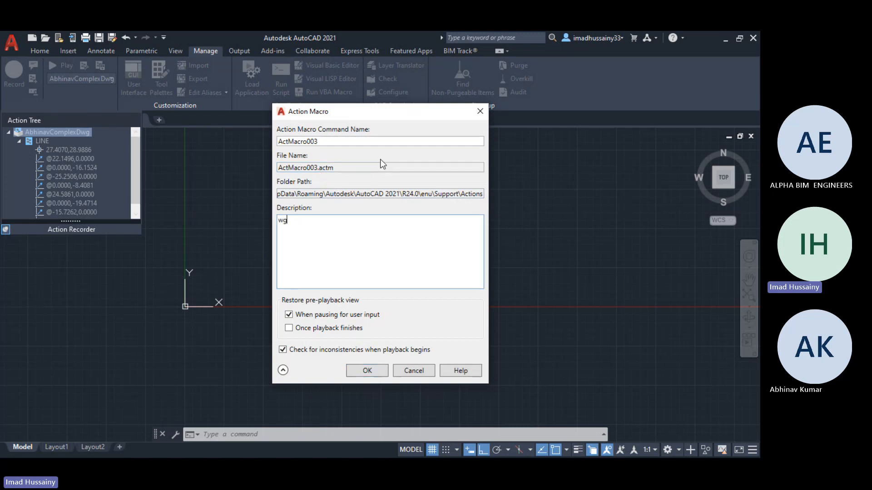
left_click(344, 170)
left_click_drag(319, 168, 341, 170)
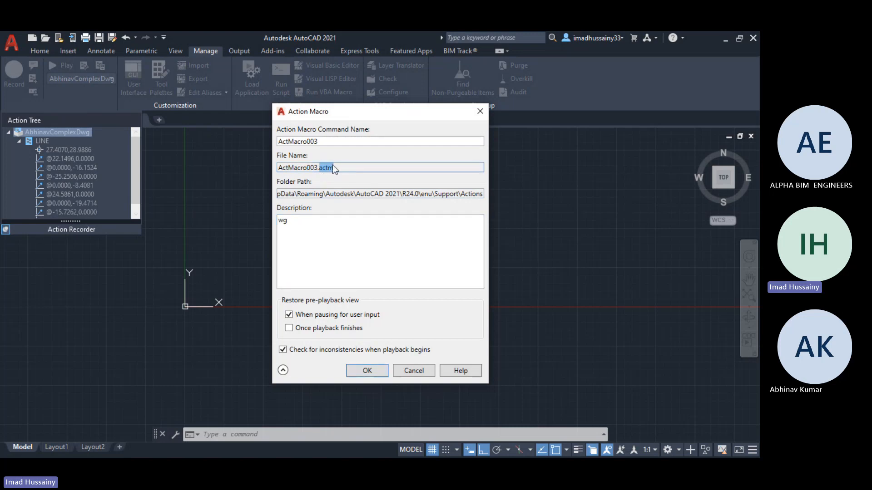
left_click_drag(317, 229, 227, 219)
key("BackSpace")
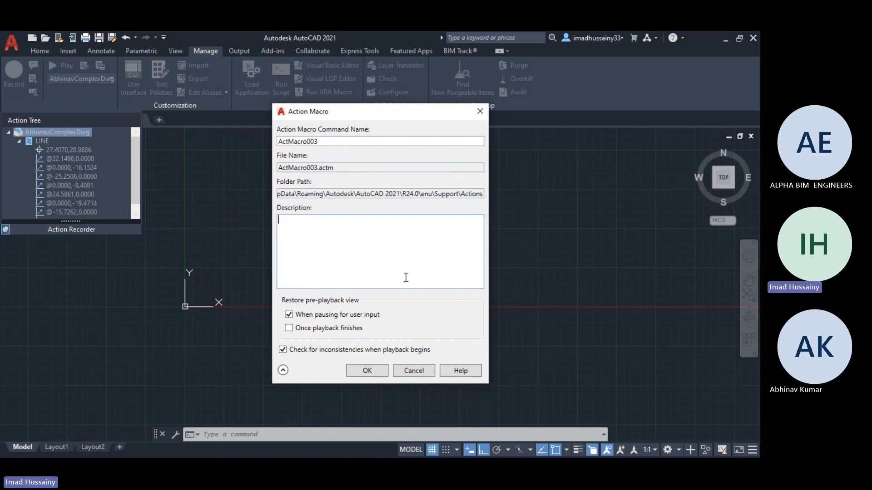
- Cancel modifying ActMacro003, close the Action Macro Manager, and collapse the Action Tree
left_click(424, 371)
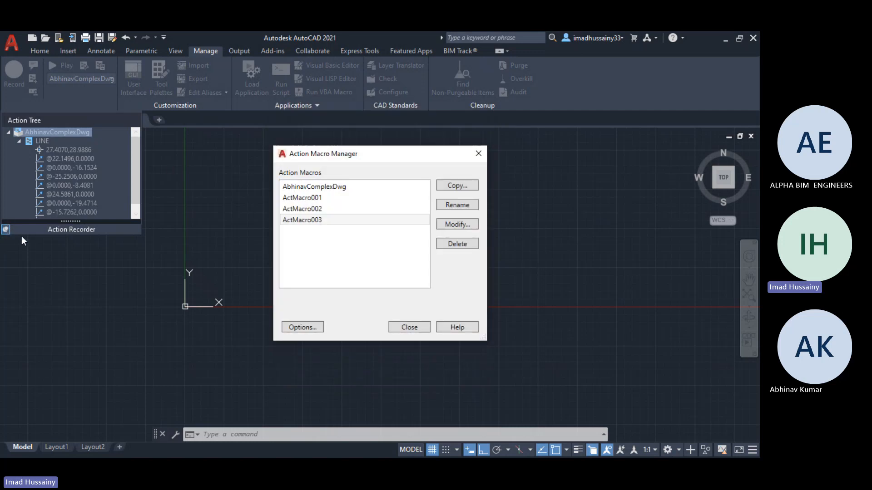
left_click(410, 327)
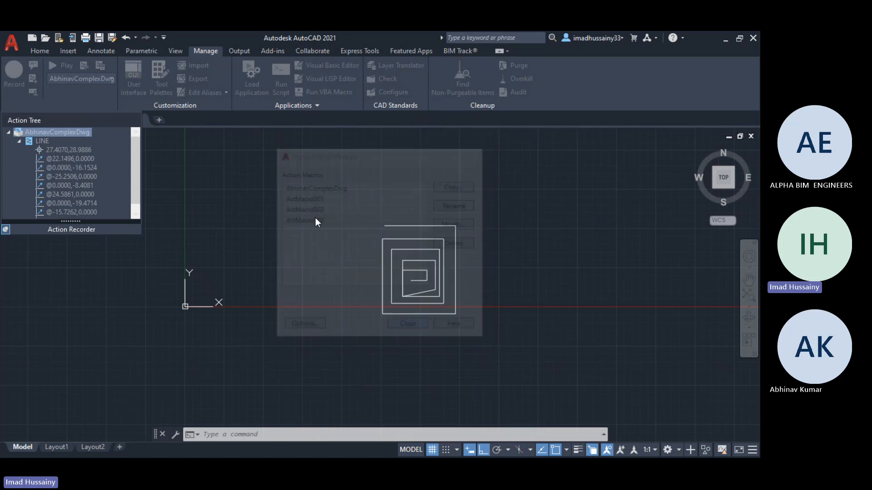
left_click(5, 231)
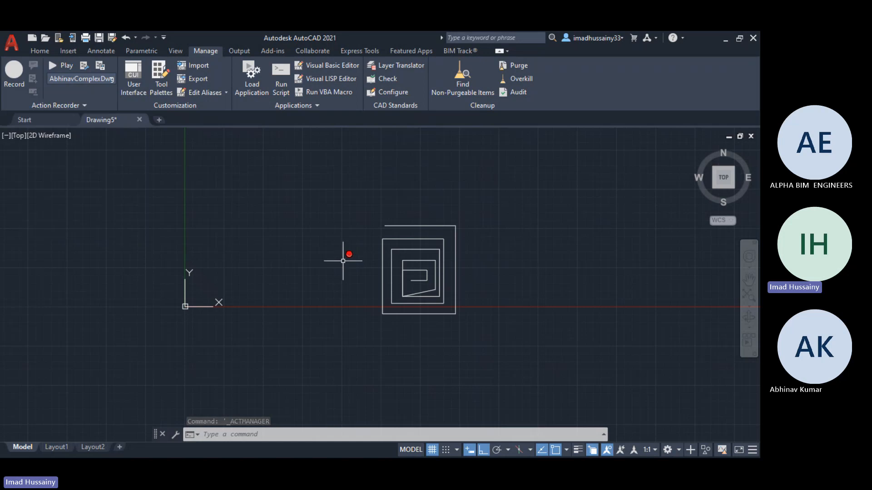
key("Escape")
key("Escape")
key("Escape")
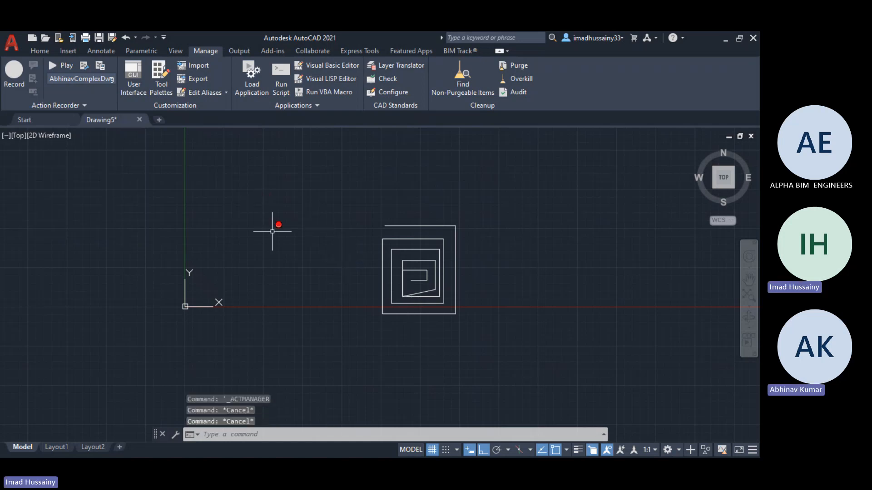
- Play back the custom-named ComplexDwg action macro and end it at its request for a next line point
left_click(96, 78)
left_click(73, 113)
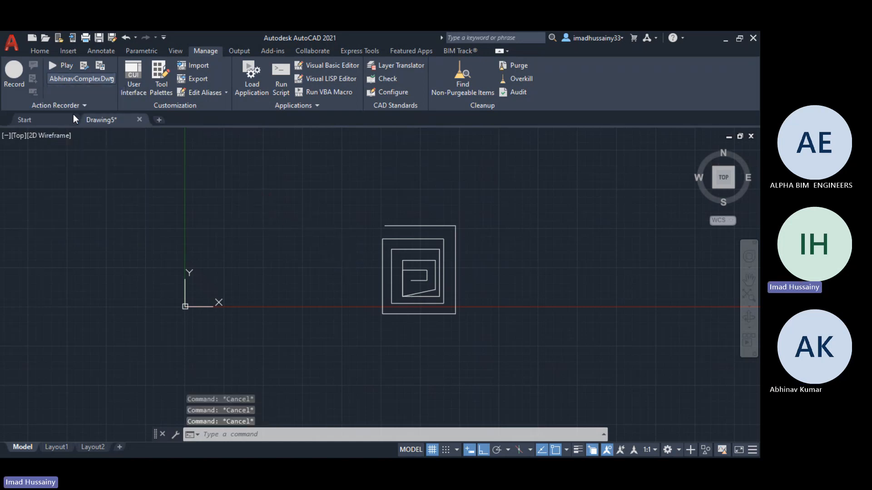
left_click(58, 67)
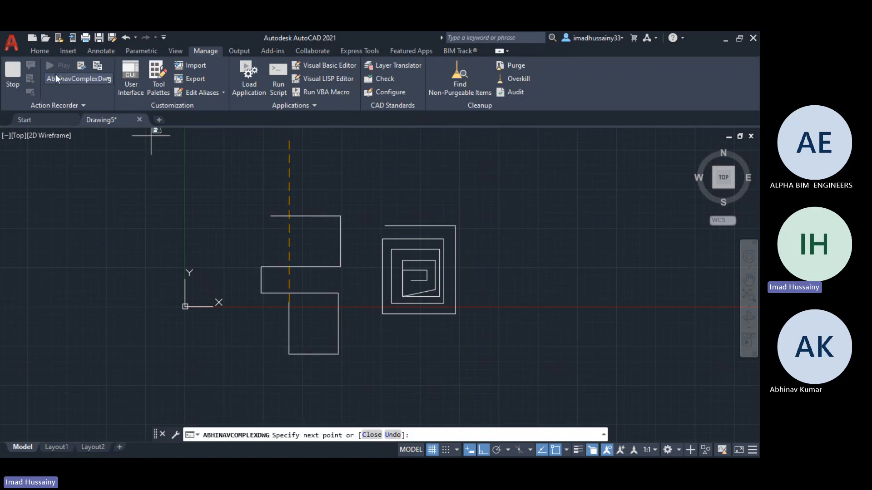
left_click(85, 78)
left_click(70, 149)
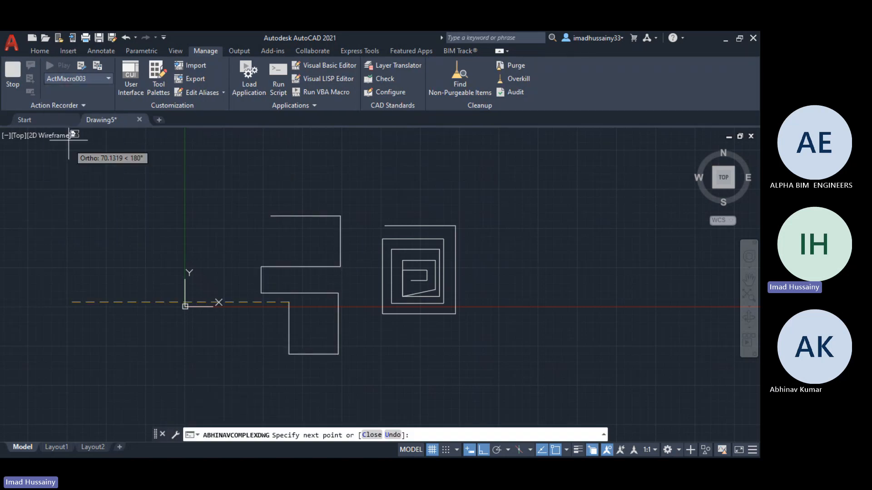
key("Escape")
key("Escape")
- Erase the stepped outline and the rectangular spiral with one crossing selection around both shapes
left_click(524, 379)
left_click(267, 188)
key("Delete")
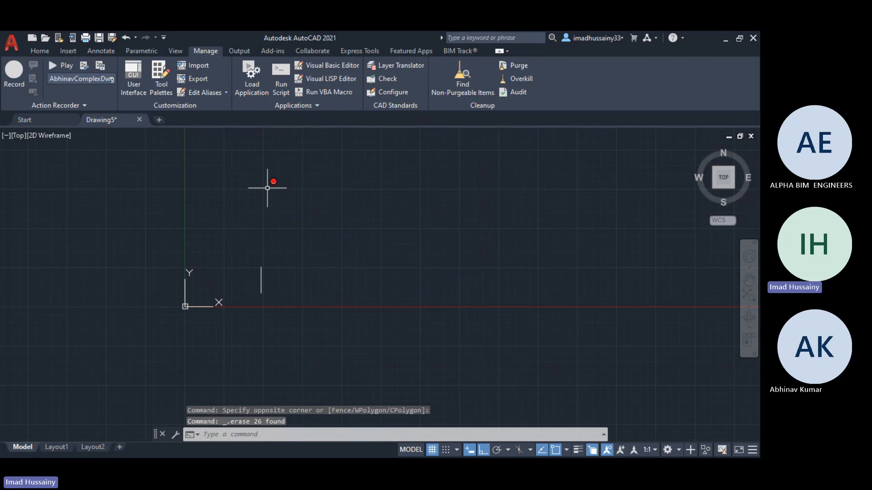
- Play back the ActMacro003 action macro and dismiss its playback completion message
left_click(83, 78)
left_click(69, 150)
left_click(52, 65)
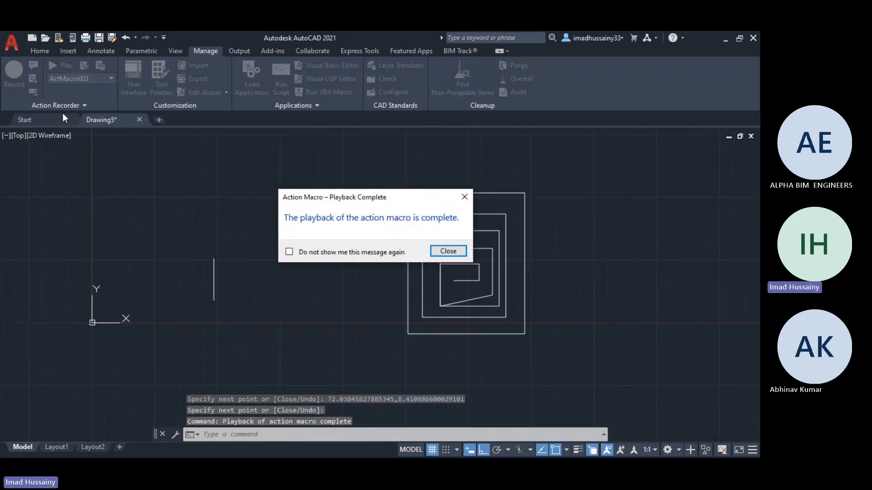
left_click(445, 250)
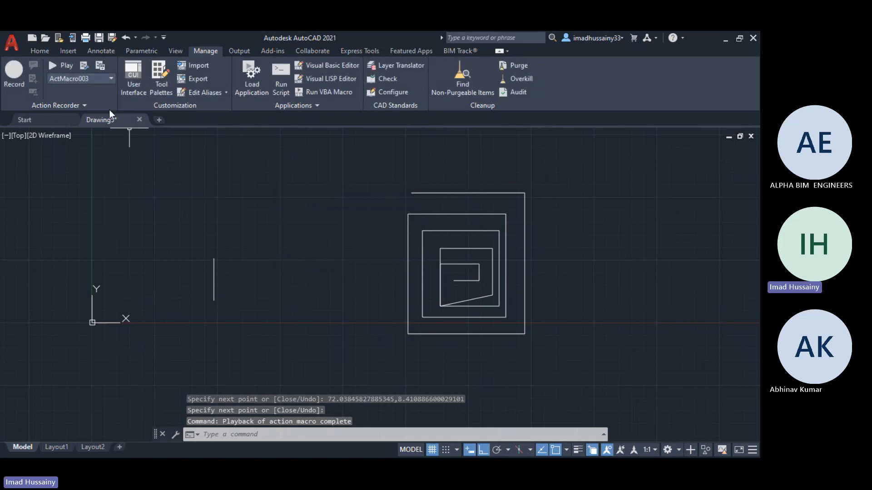
- Play back the custom-named ComplexDwg macro to draw the stepped outline beside the spiral
left_click(73, 78)
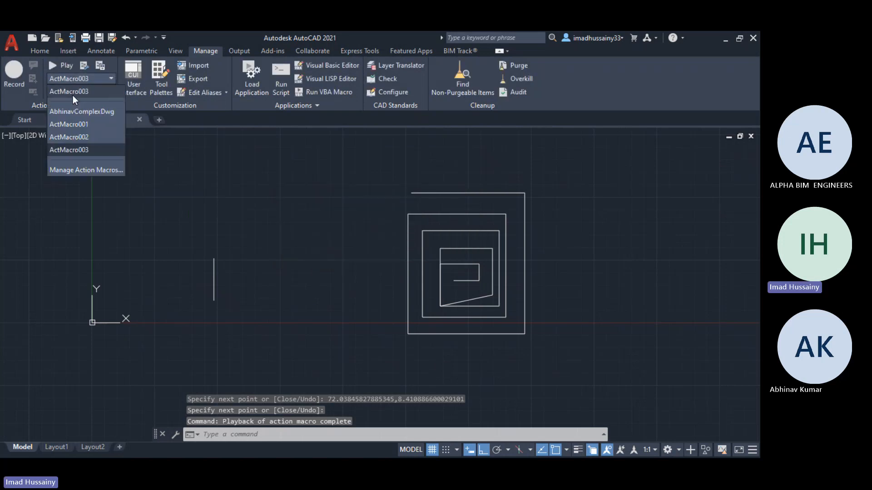
left_click(56, 113)
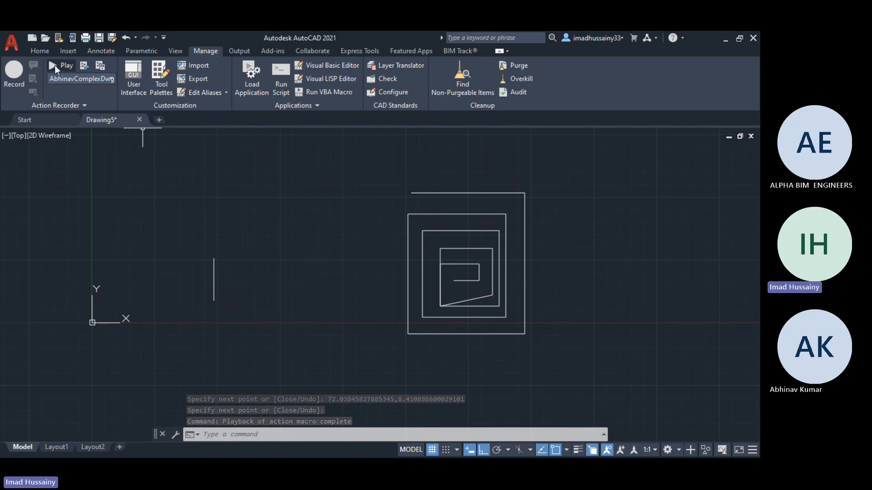
left_click(55, 65)
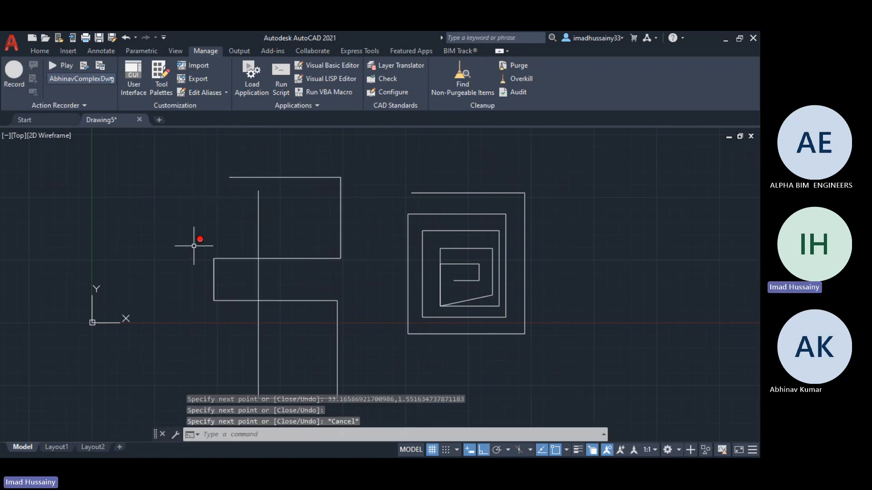
- Erase all lines of the stepped outline and the spiral to empty the drawing
scroll(278, 247, "down", 4)
left_click(444, 332)
left_click(239, 192)
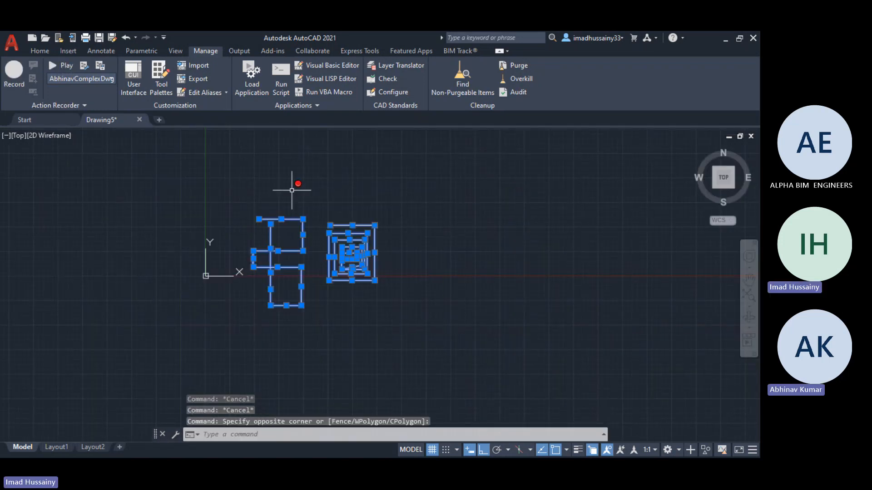
key("Delete")
left_click(410, 326)
left_click(288, 230)
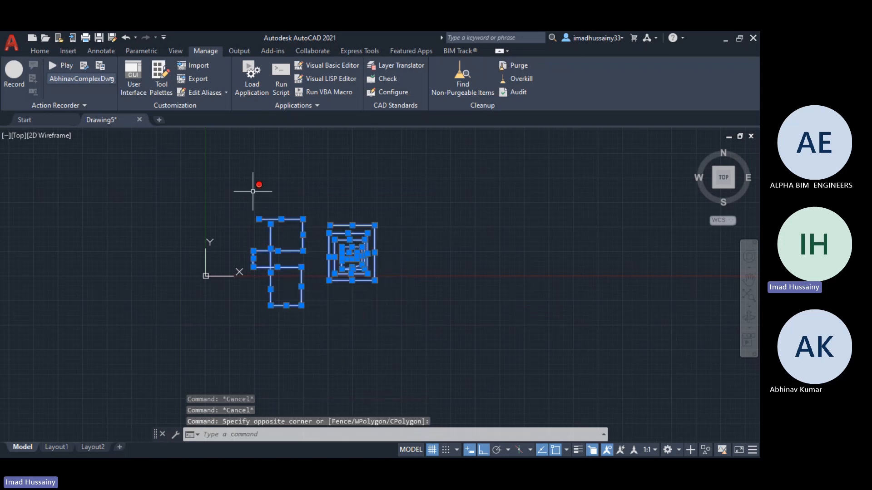
key("Delete")
- Close Drawing5 without saving it and start a new drawing from a listed template
left_click(139, 120)
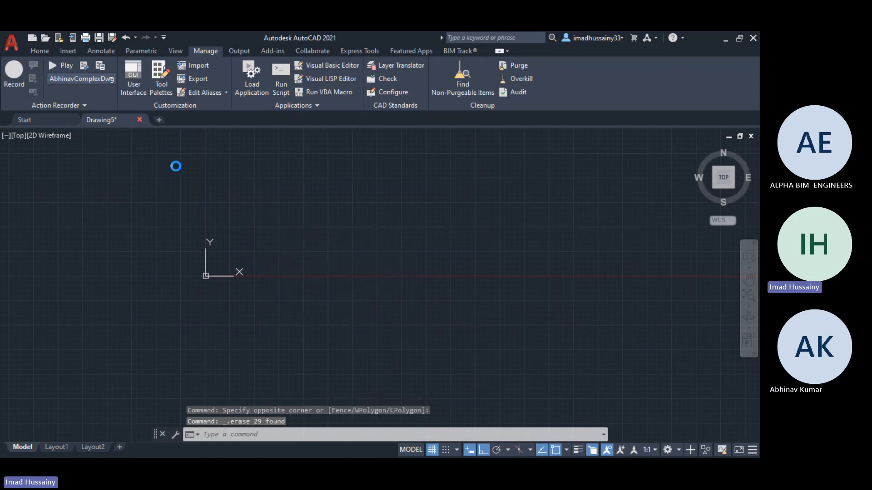
left_click(400, 279)
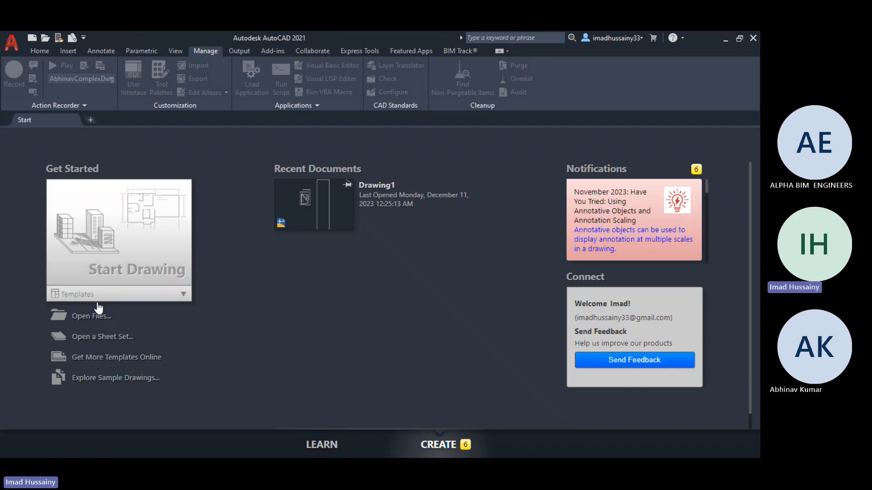
left_click(119, 295)
left_click(106, 337)
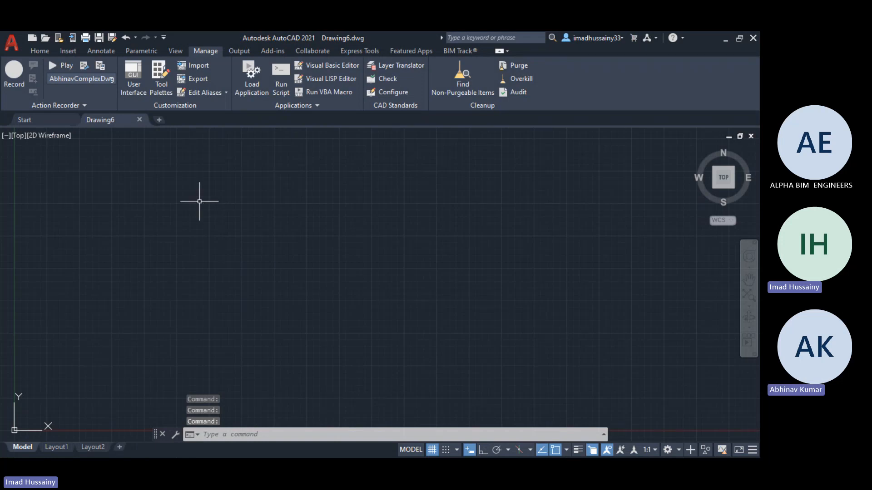
left_click(40, 51)
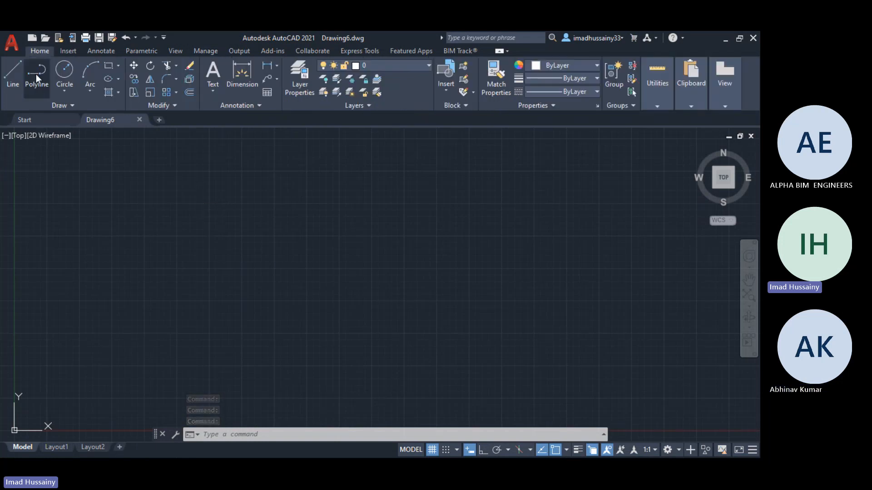
left_click(691, 77)
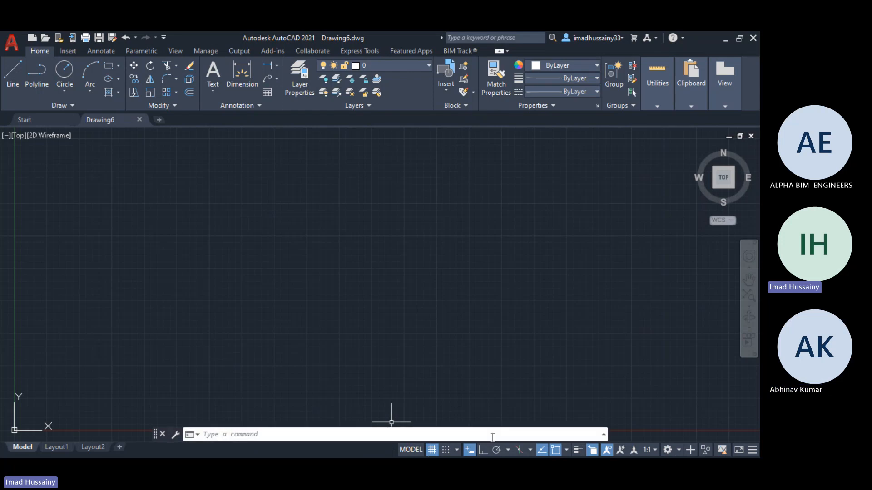
- Hide the status bar by setting the STATUSBAR system variable to 0
left_click(260, 433)
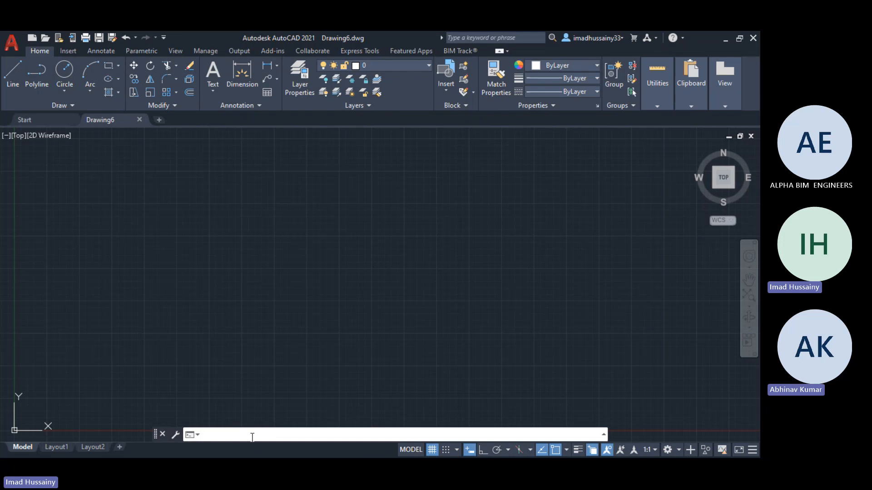
type("sts")
left_click_drag(234, 435, 196, 435)
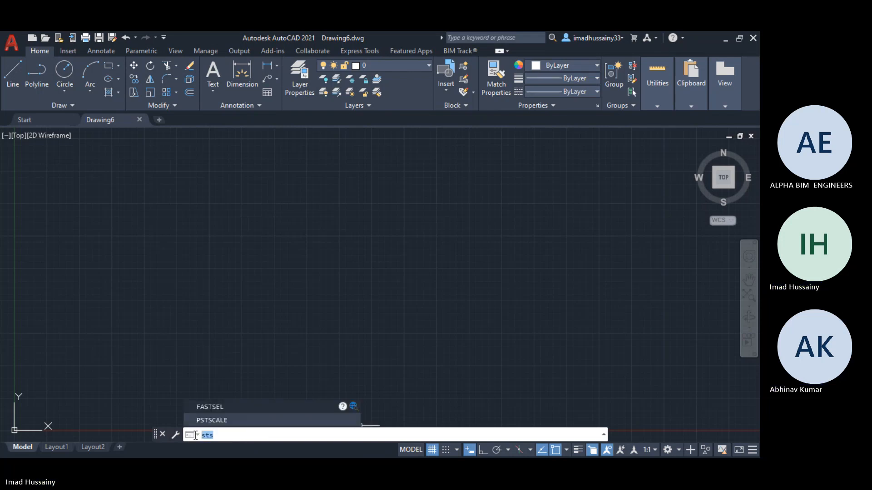
type("stat")
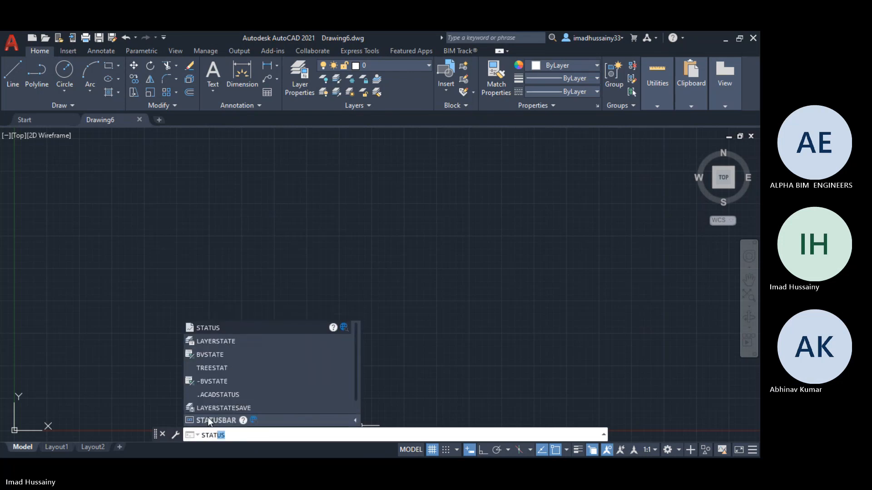
left_click(208, 417)
type("0")
key("Return")
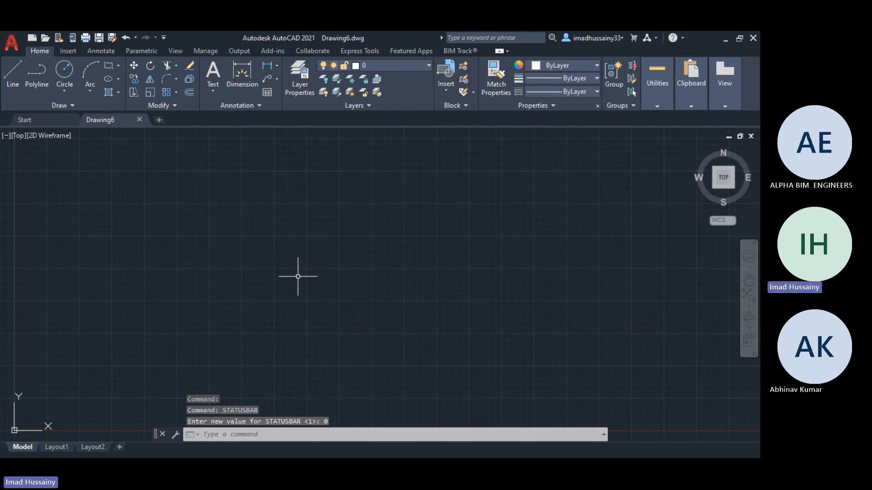
key("Escape")
key("Escape")
key("Escape")
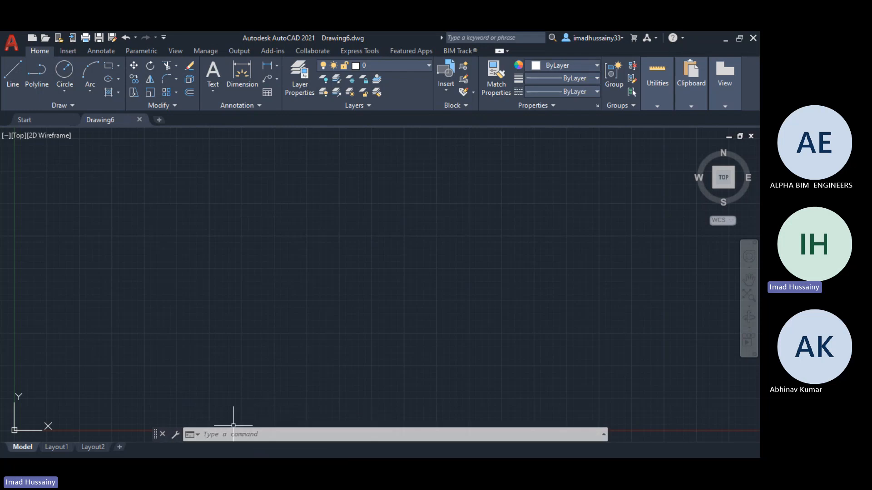
- Bring the status bar back by setting STATUSBAR to 1
left_click(212, 434)
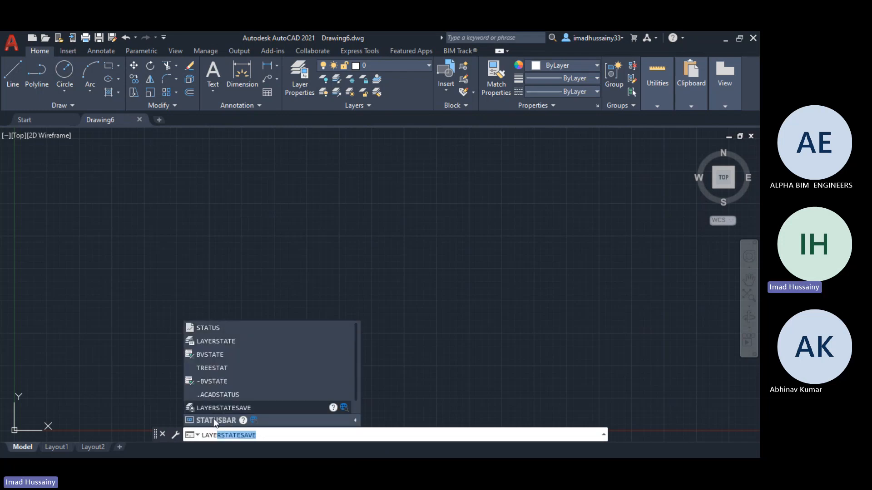
left_click(222, 421)
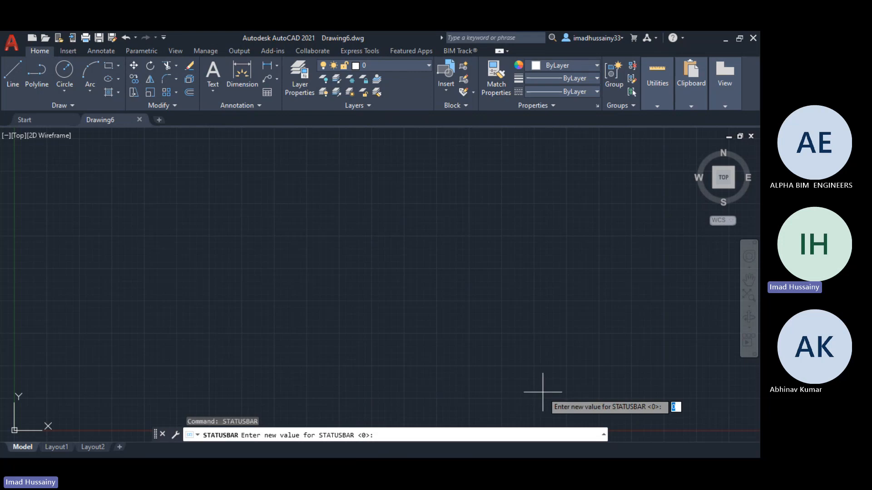
type("1")
key("Return")
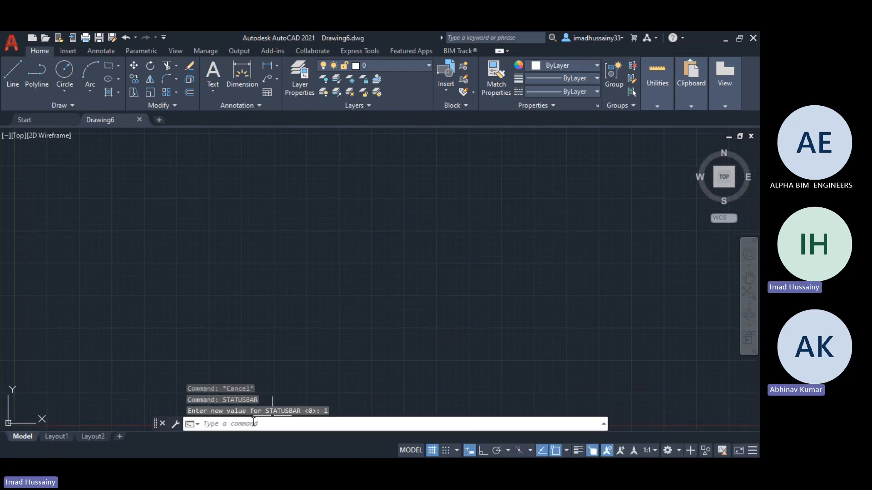
- Hide the status bar again by setting STATUSBAR to 0
type("stat")
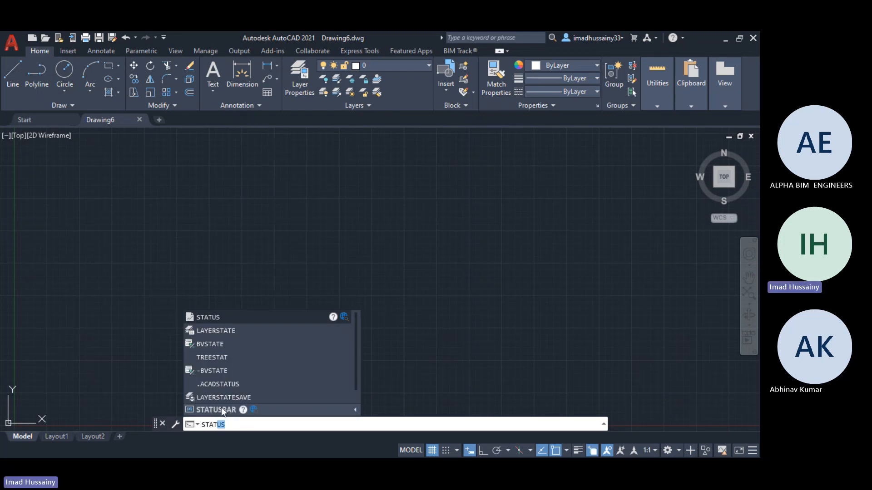
left_click(221, 409)
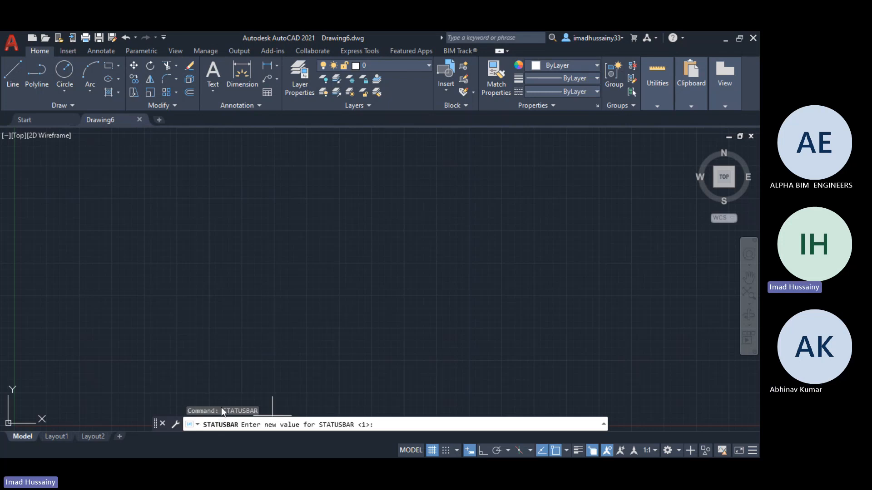
type("0")
key("Return")
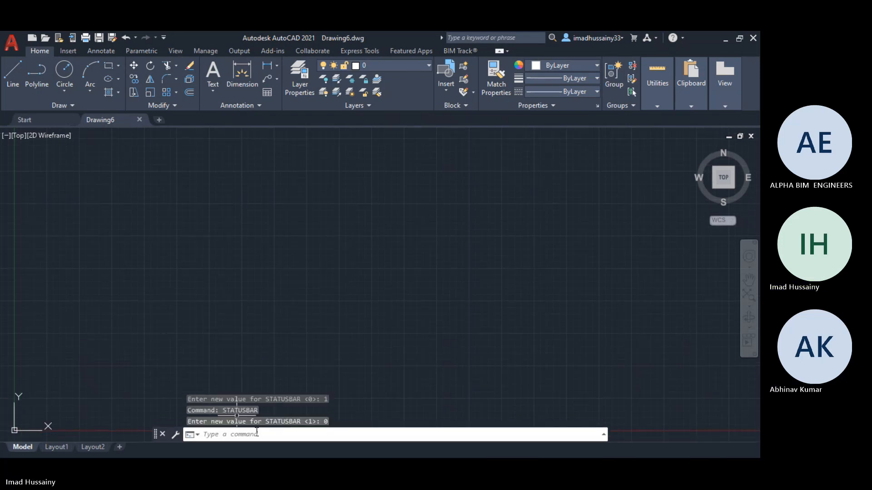
left_click(233, 434)
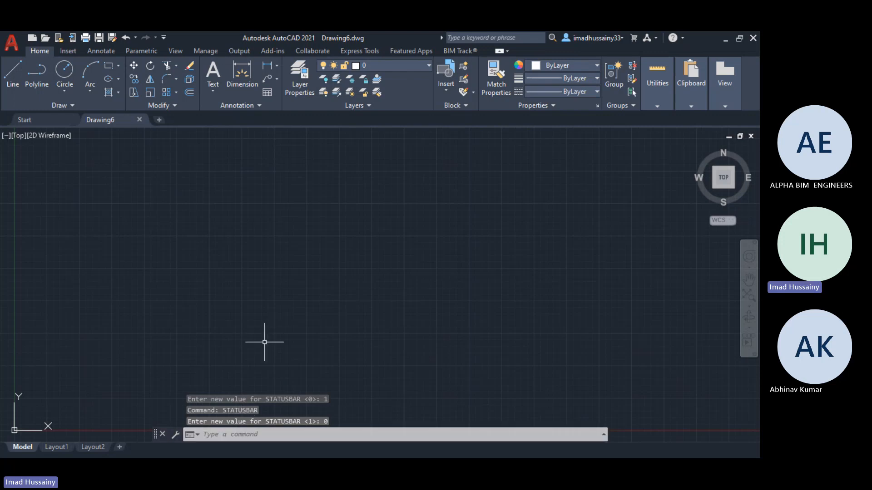
left_click(218, 434)
key("Return")
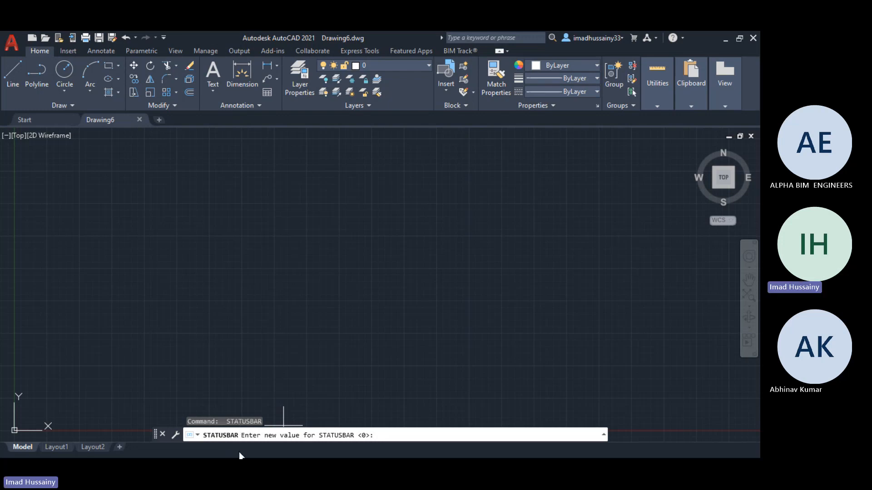
key("Escape")
key("Escape")
key("Escape")
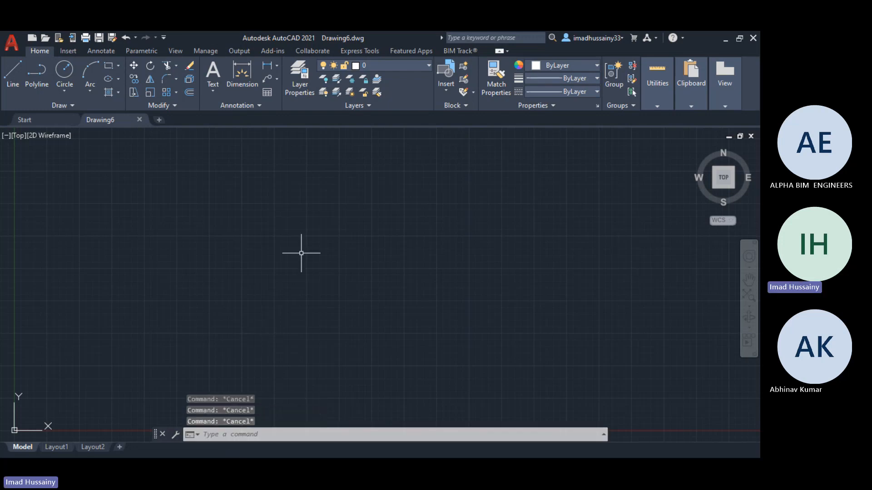
- Draw a single diagonal line rising to the right from about (16.94, 13.66) in the empty drawing
type("l")
key("Return")
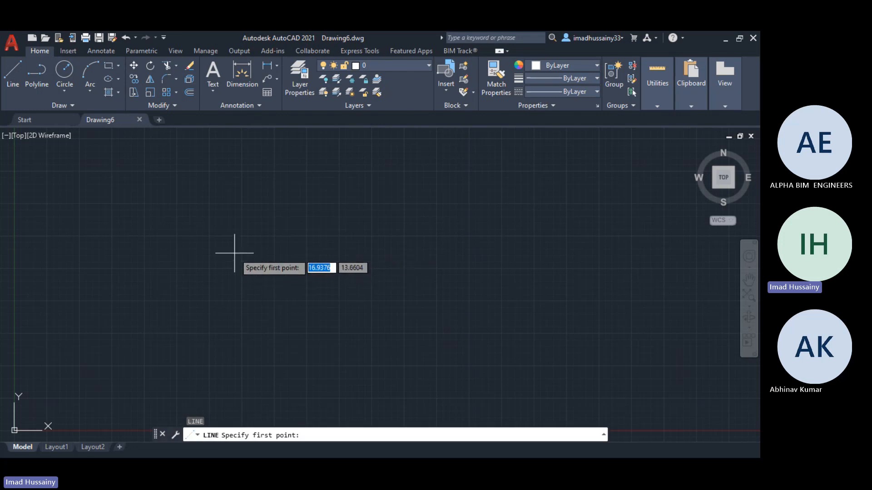
left_click(234, 253)
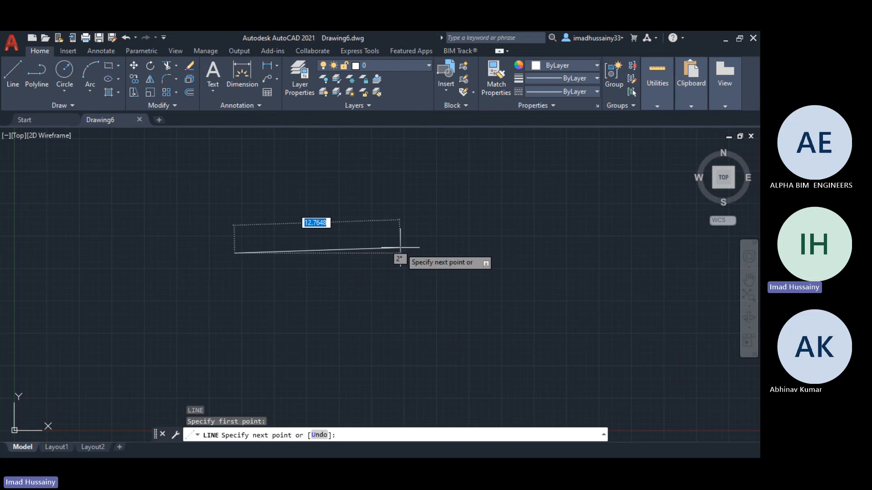
left_click(319, 173)
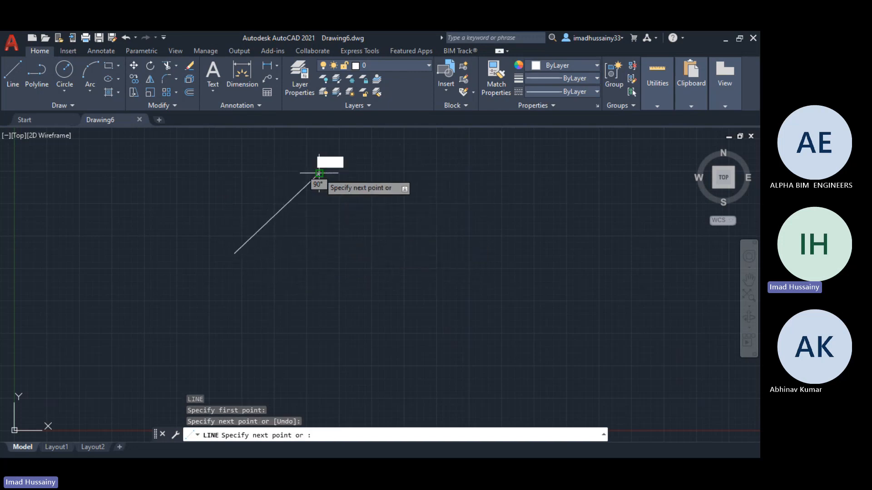
key("Escape")
key("Escape")
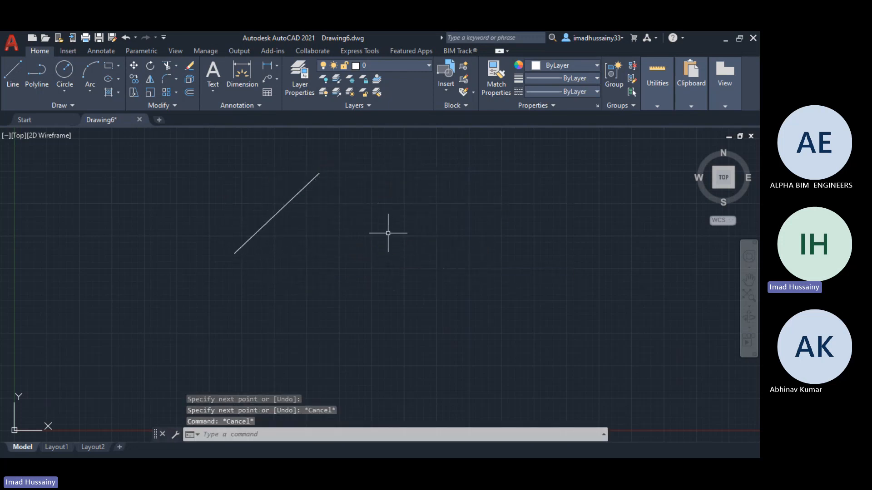
type("l")
key("Return")
left_click(388, 233)
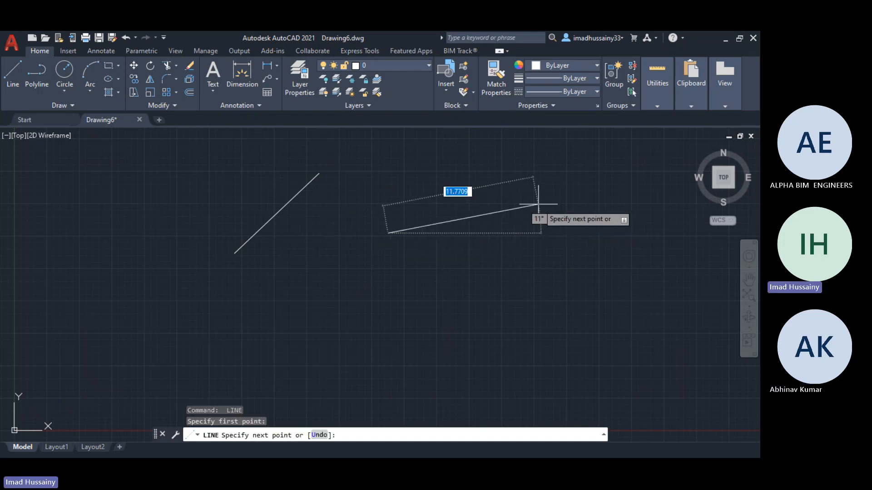
key("Escape")
key("Escape")
key("Escape")
key("Escape")
- Draw a single, nearly horizontal line in the empty space beside the upper end of the diagonal line
left_click(228, 433)
type("li")
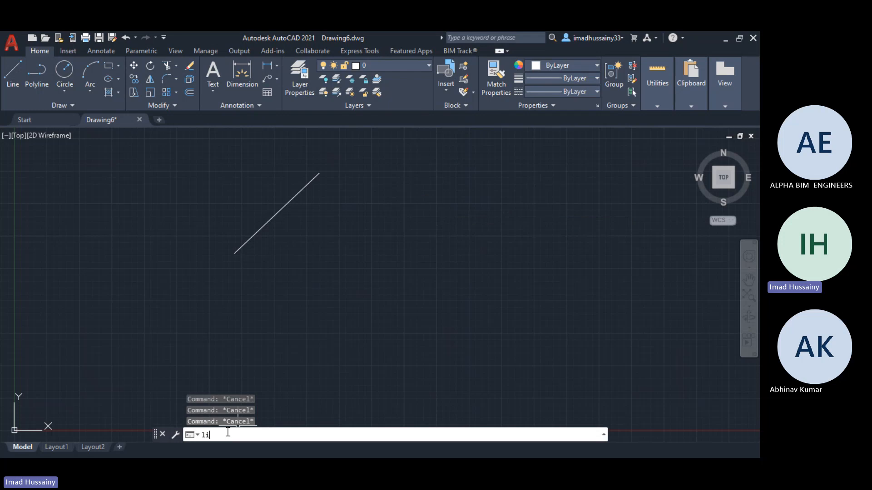
type("n")
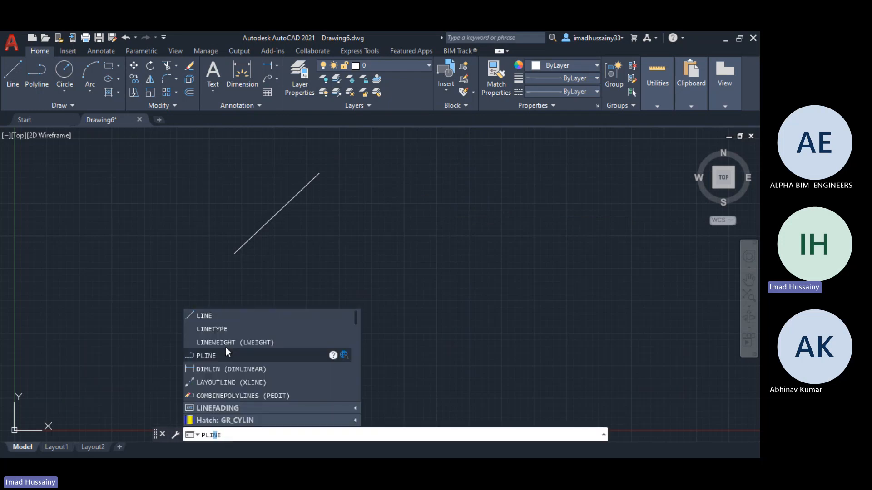
left_click(212, 315)
left_click(378, 200)
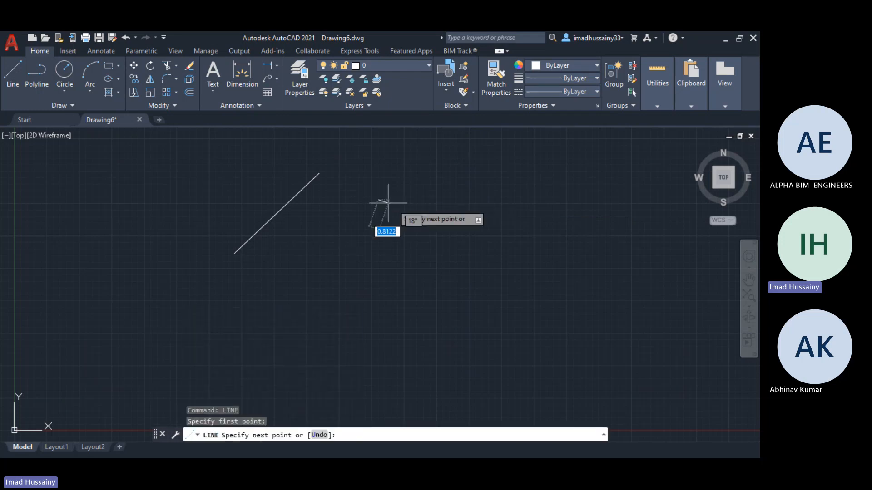
left_click(485, 198)
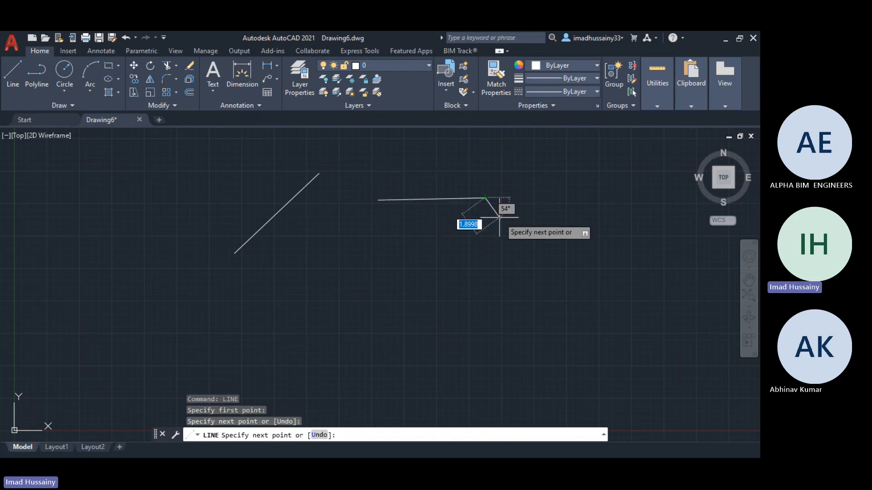
key("Escape")
key("Escape")
key("Escape")
key("Escape")
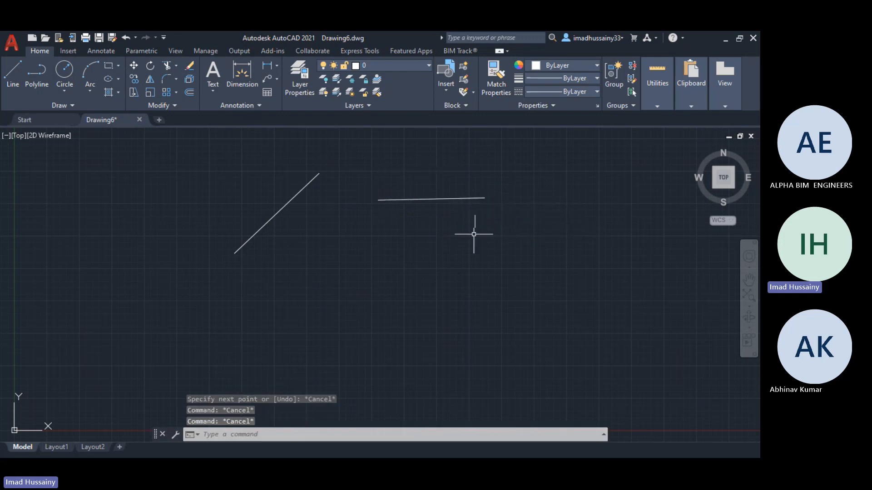
key("l")
key("Return")
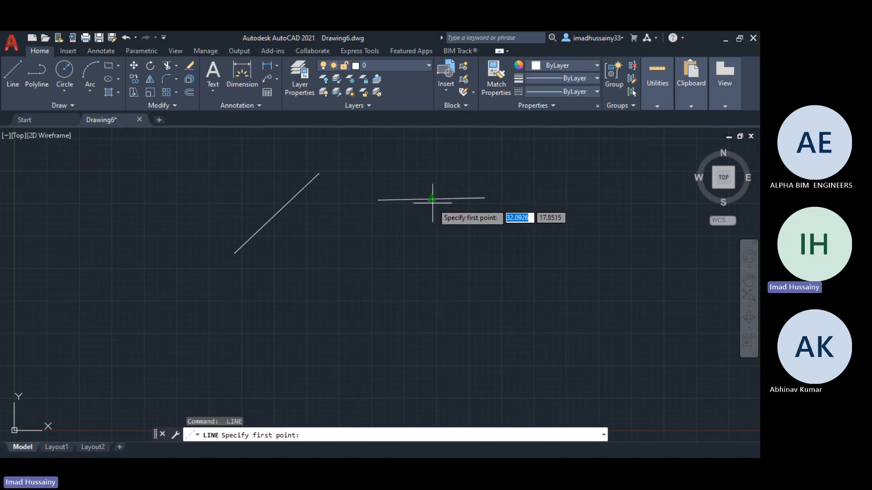
key("Escape")
key("Escape")
key("Escape")
key("Escape")
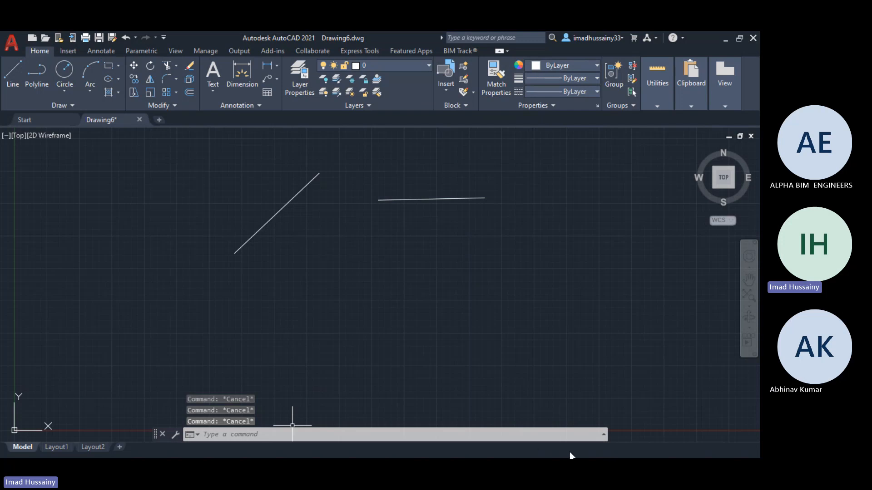
- Show the status bar by setting the STATUSBAR system variable to 1
left_click(231, 434)
type("s")
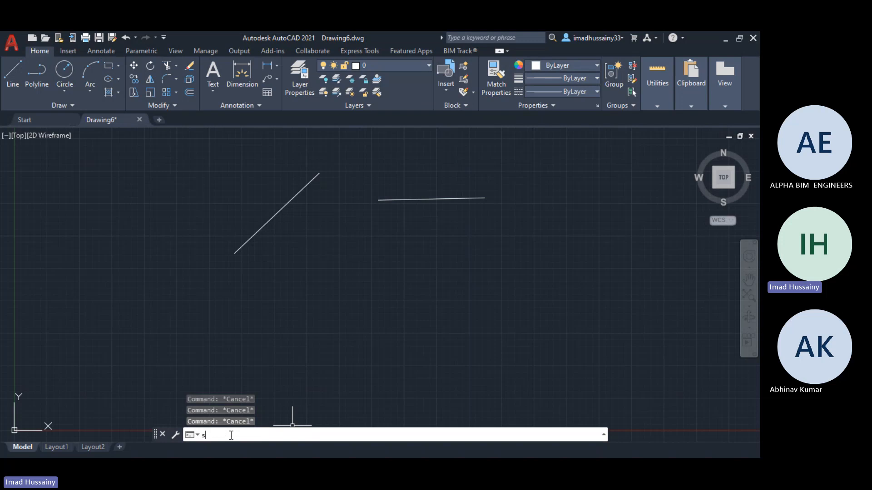
type("tat")
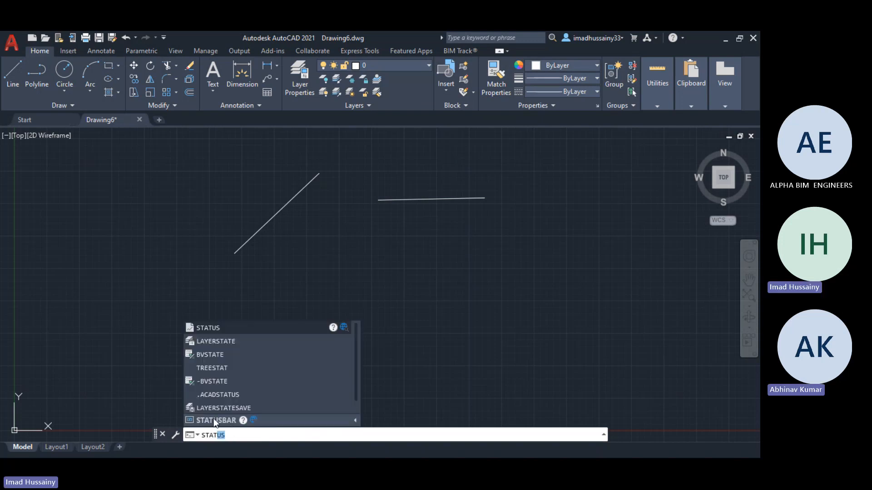
left_click(213, 420)
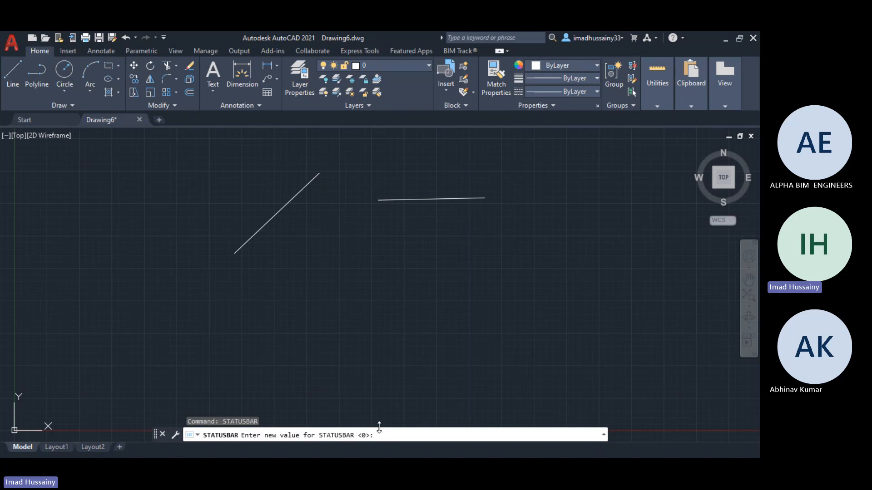
type("1")
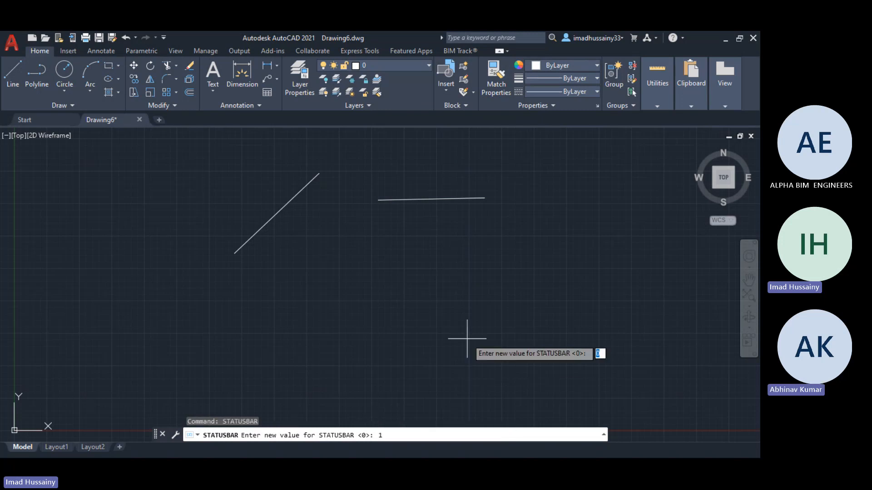
key("Return")
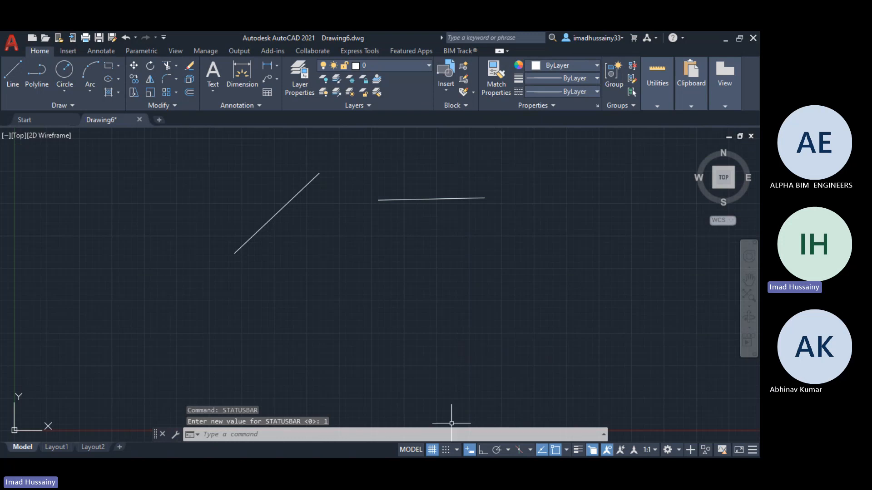
- Toggle the drawing grid off and back on twice
left_click(432, 450)
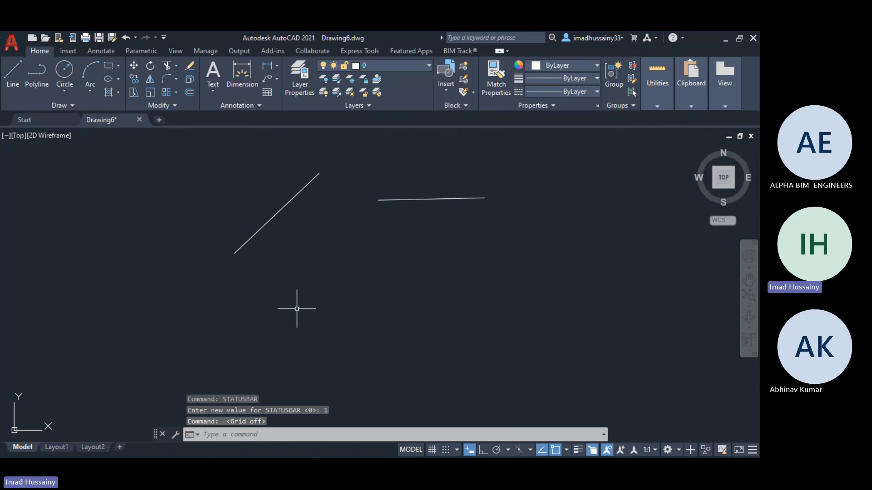
left_click(433, 449)
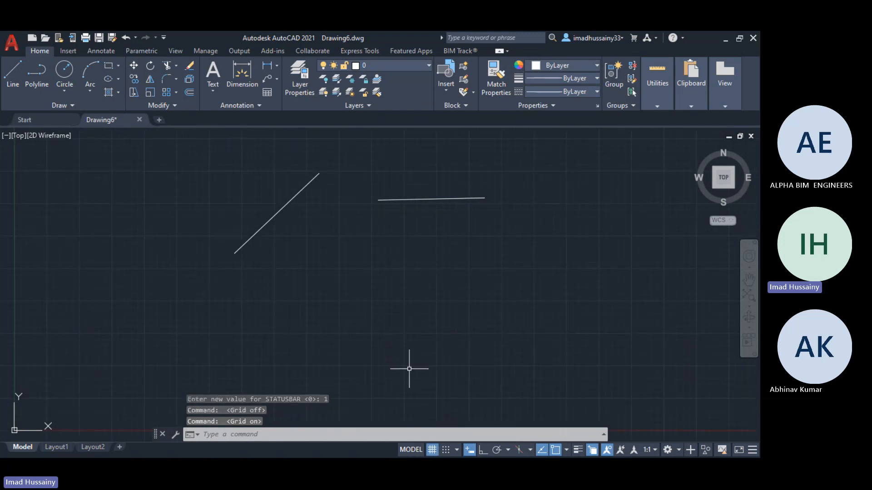
left_click(432, 450)
left_click(431, 451)
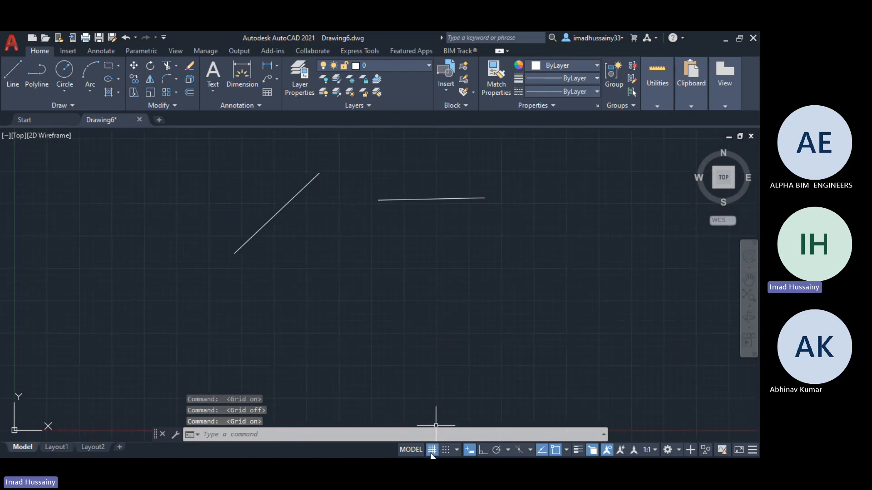
- Try snapping to the drawing grid with the LINE command active, switch snap mode back off and cancel the command
scroll(411, 336, "up", 5)
scroll(426, 377, "up", 2)
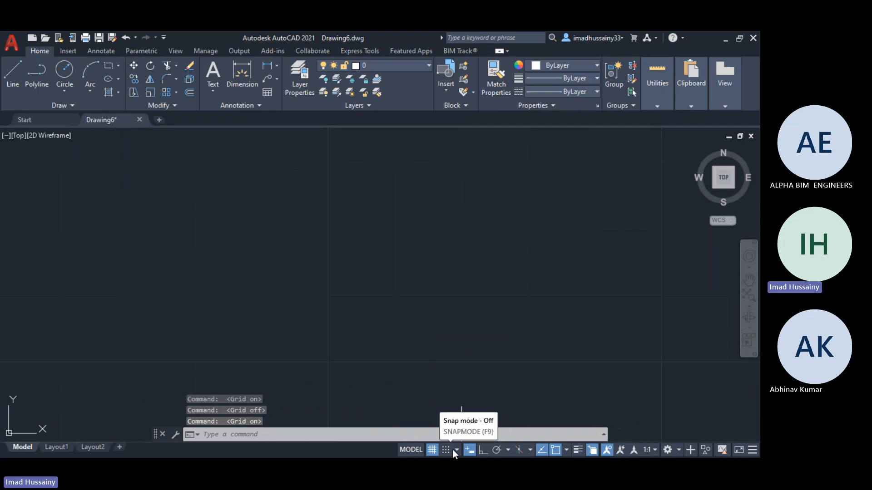
type("l")
key("Return")
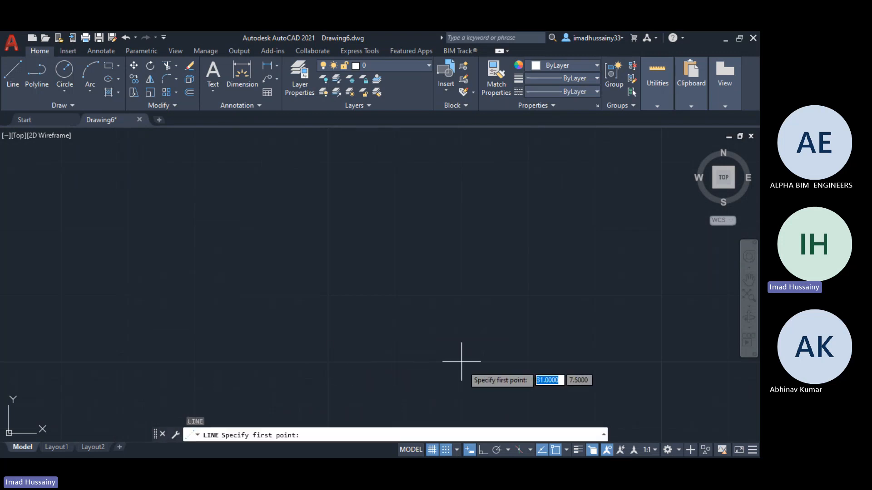
left_click(447, 449)
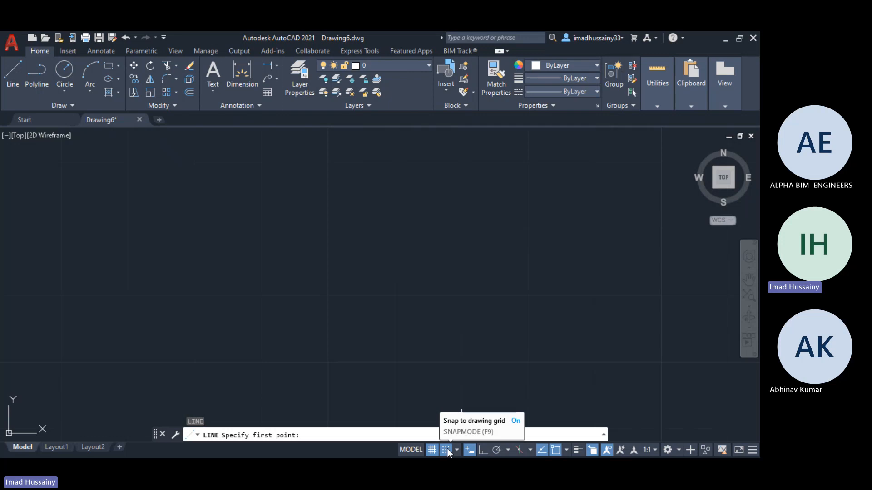
left_click(446, 448)
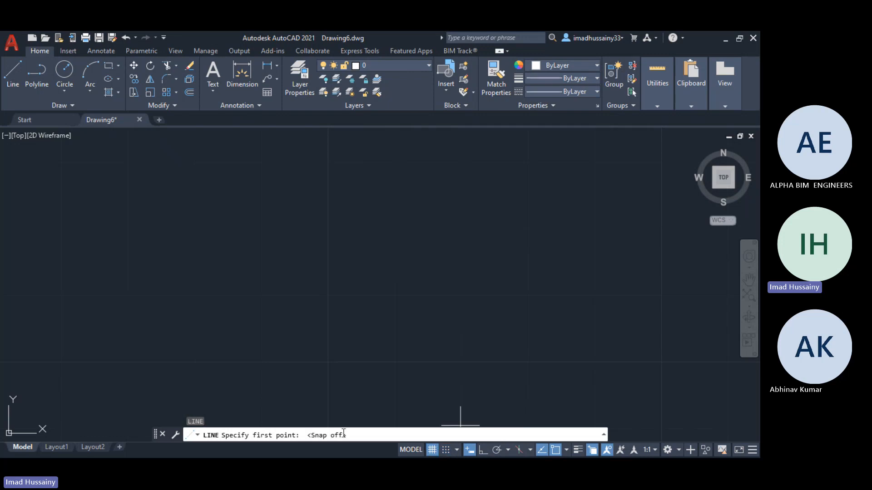
key("Escape")
key("Escape")
key("Escape")
key("Escape")
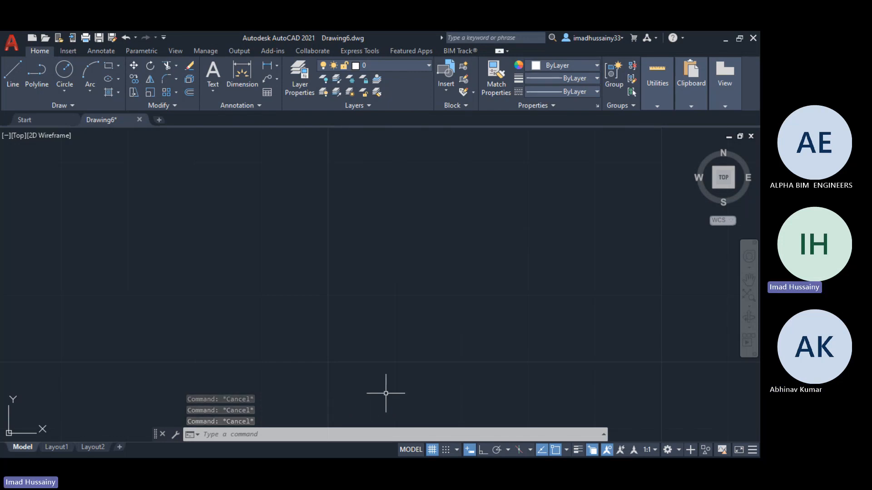
type("l")
key("Return")
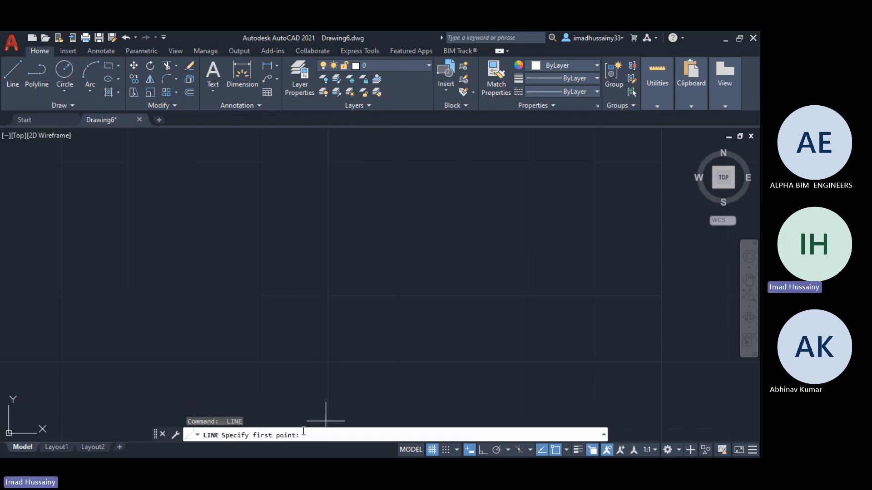
key("Escape")
- Hide the status bar by setting the STATUSBAR system variable to 0
type("CHECKSTANDARDS")
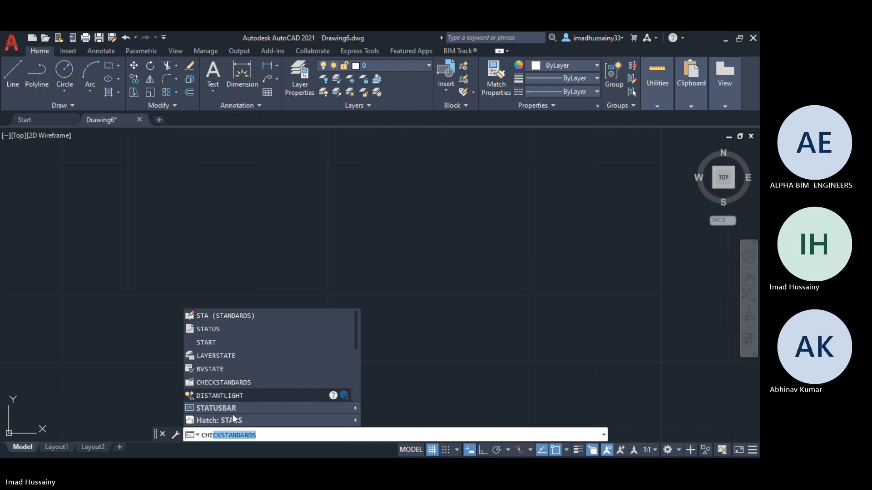
left_click(218, 408)
type("0")
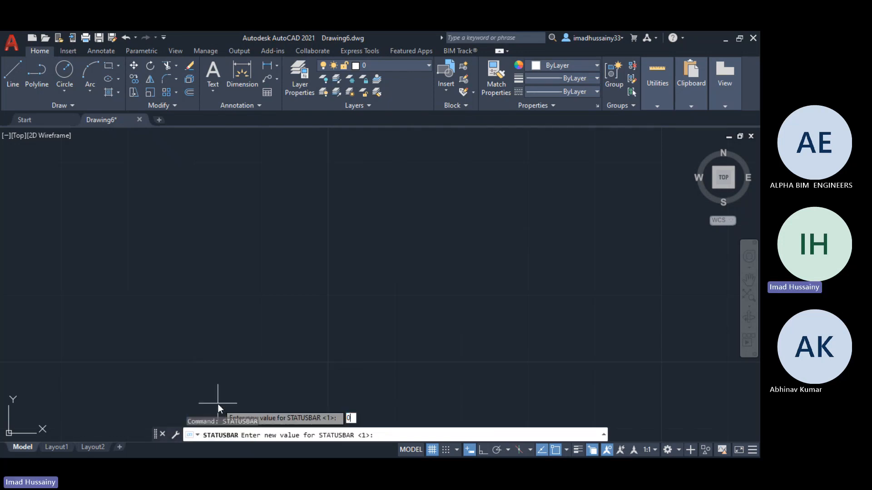
key("Return")
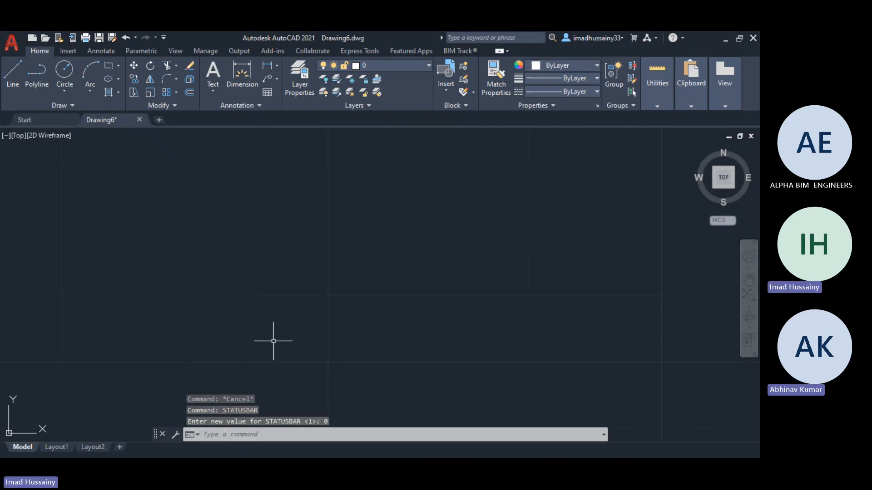
- Hide the command line window and bring it back, twice in a row
key("ctrl+9")
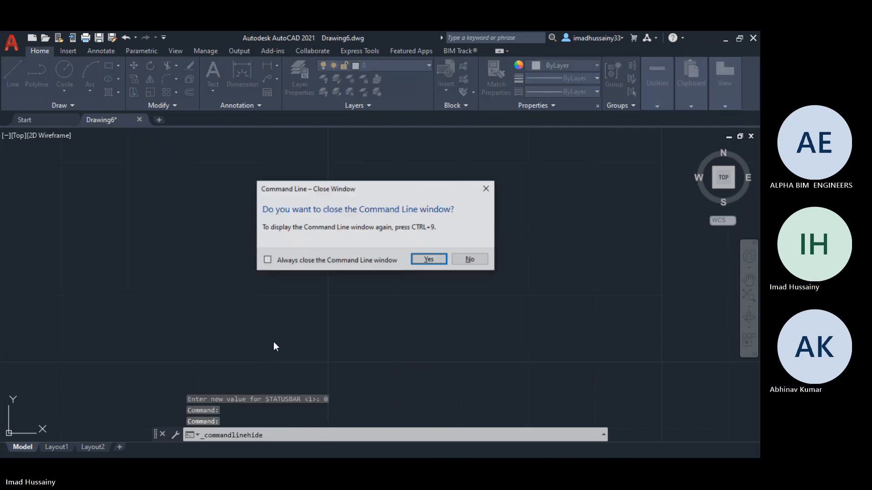
left_click(426, 260)
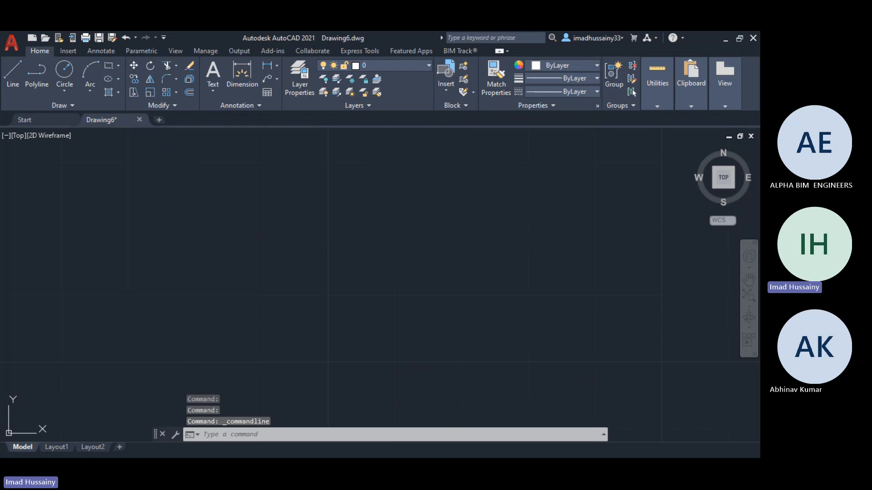
key("ctrl+9")
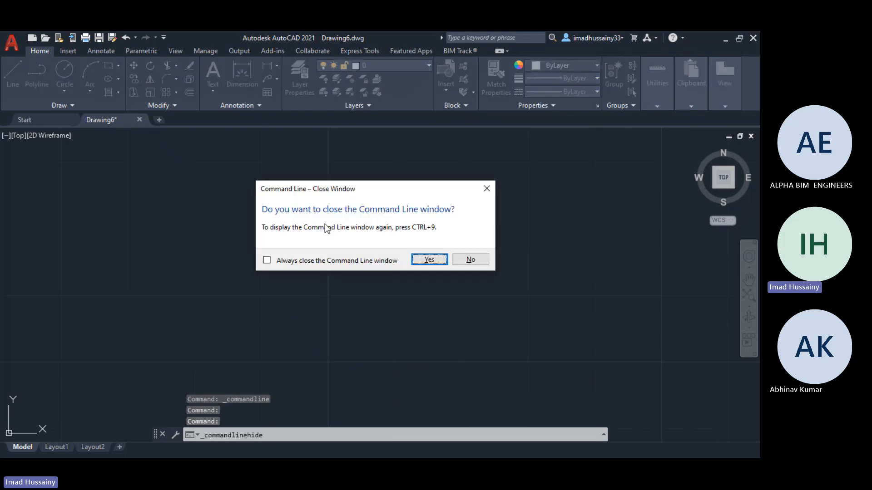
left_click(429, 260)
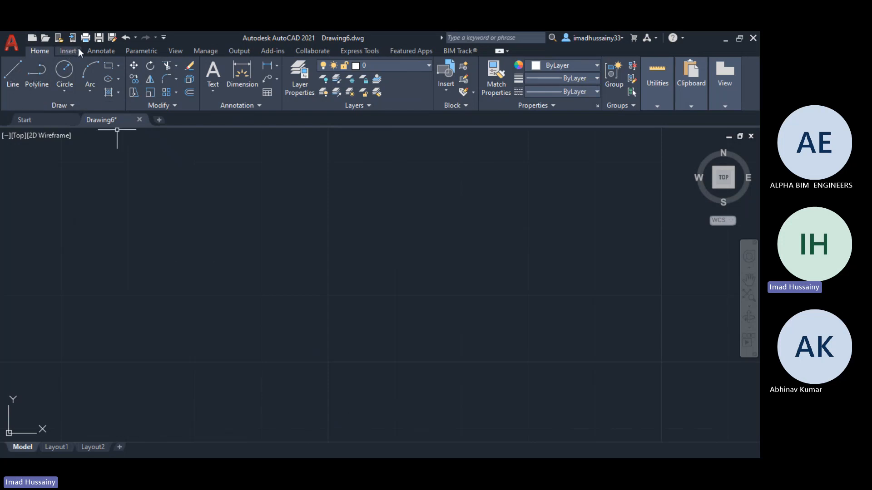
left_click(217, 53)
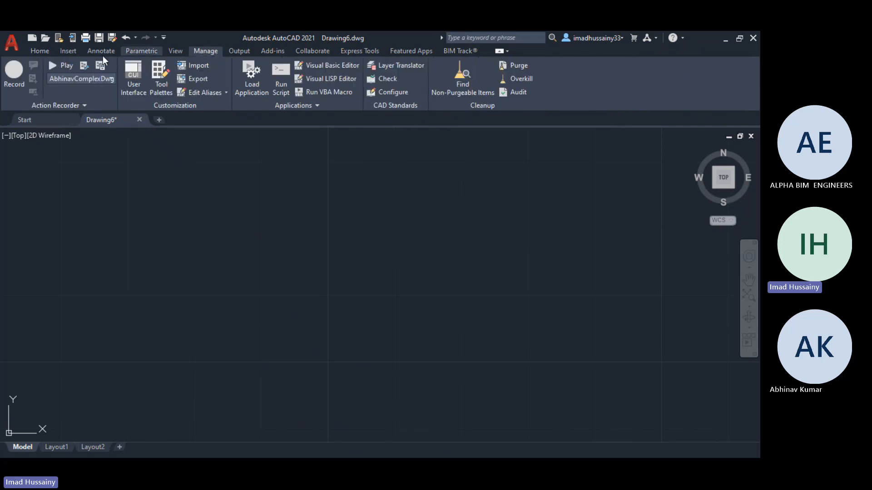
left_click(39, 48)
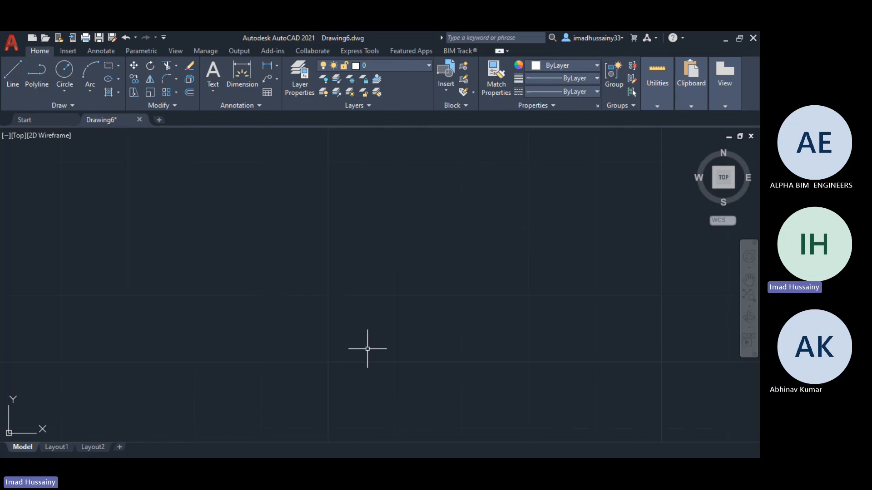
key("ctrl+9")
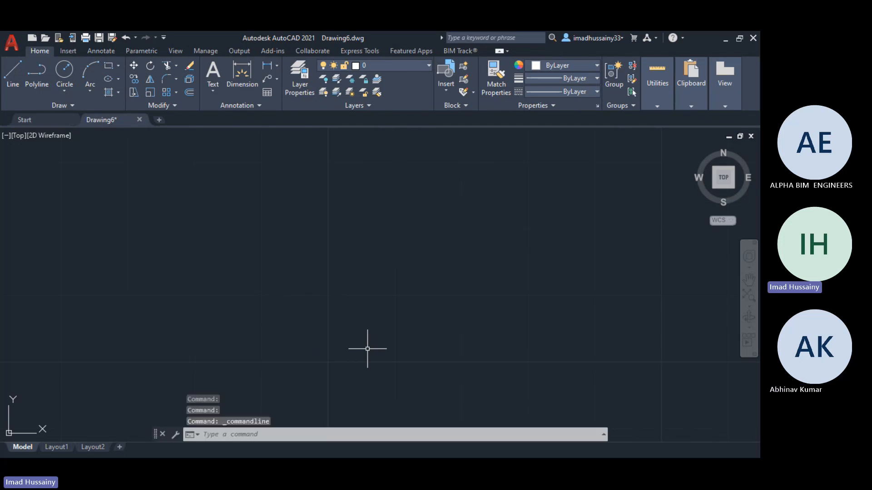
- Restore the status bar by setting STATUSBAR to 1
left_click(231, 434)
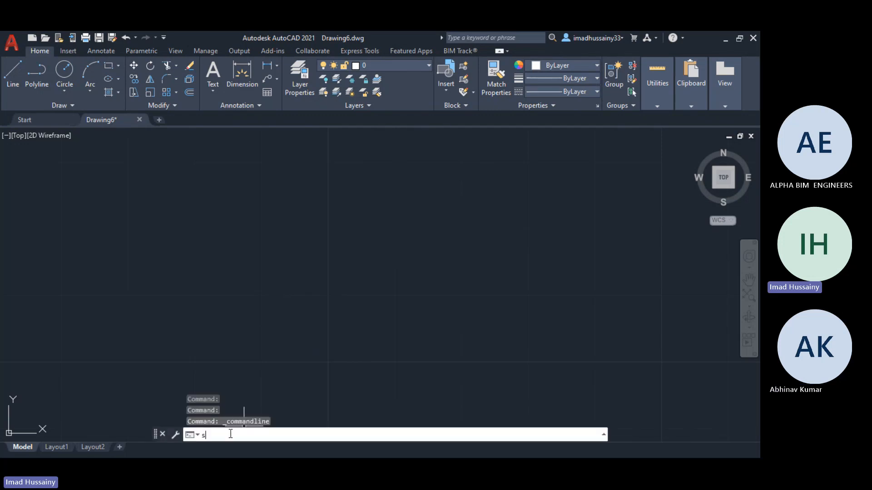
type("stat")
left_click(226, 418)
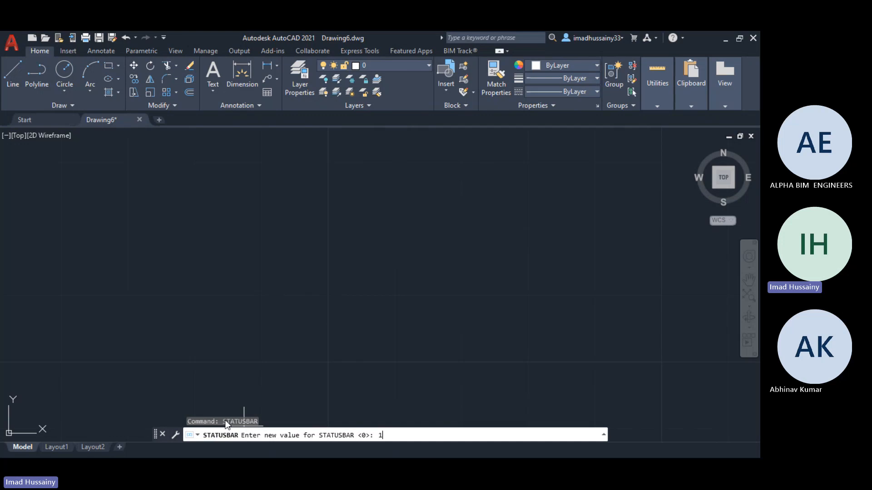
type("1")
key("Return")
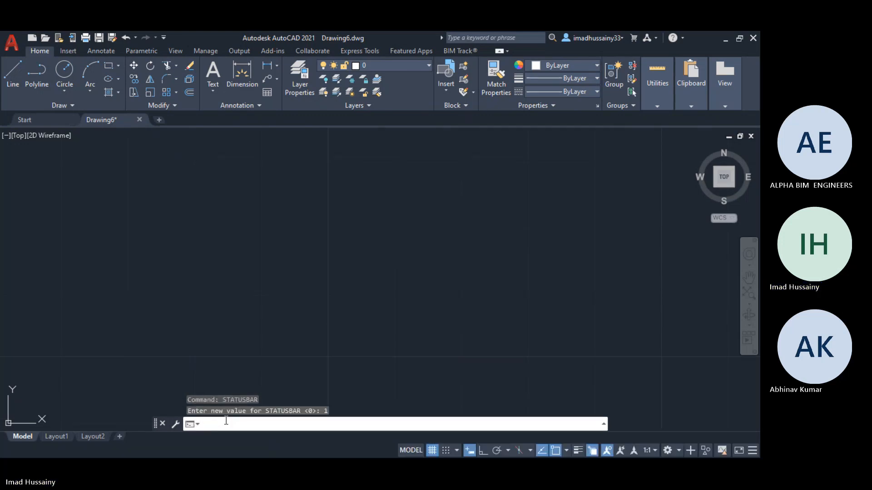
key("Escape")
key("Escape")
key("Escape")
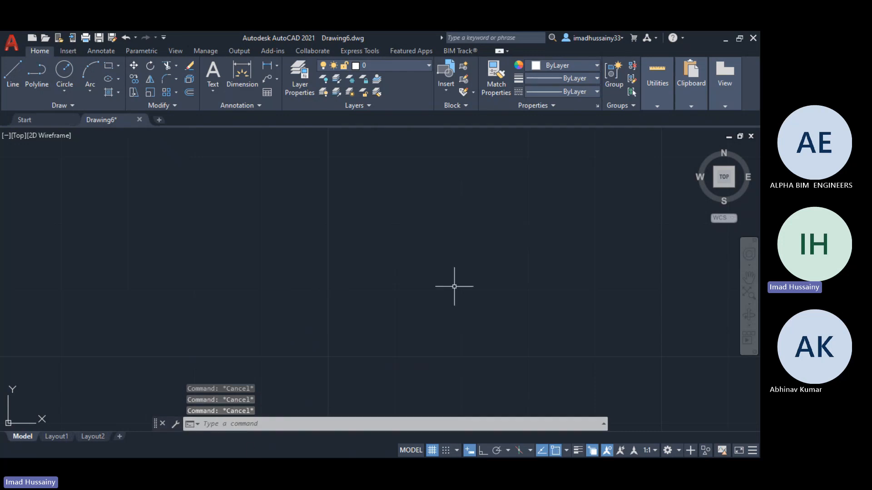
left_click(69, 51)
left_click(39, 52)
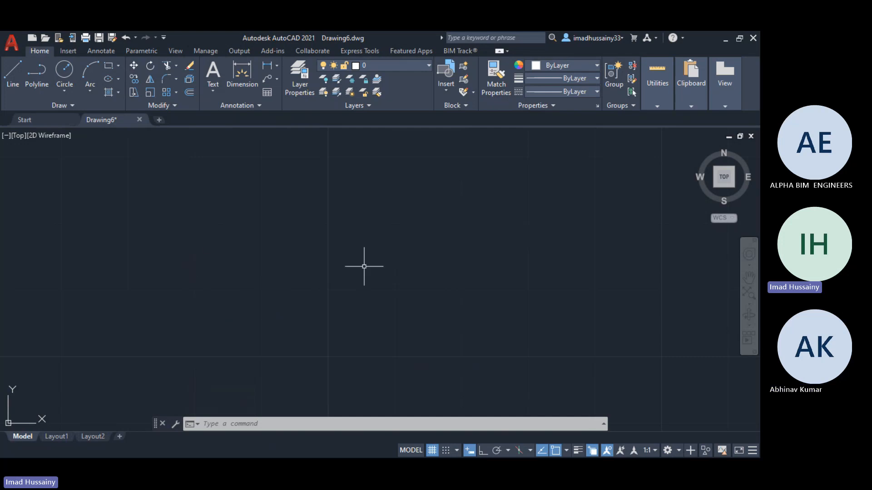
key("Escape")
key("Escape")
key("Escape")
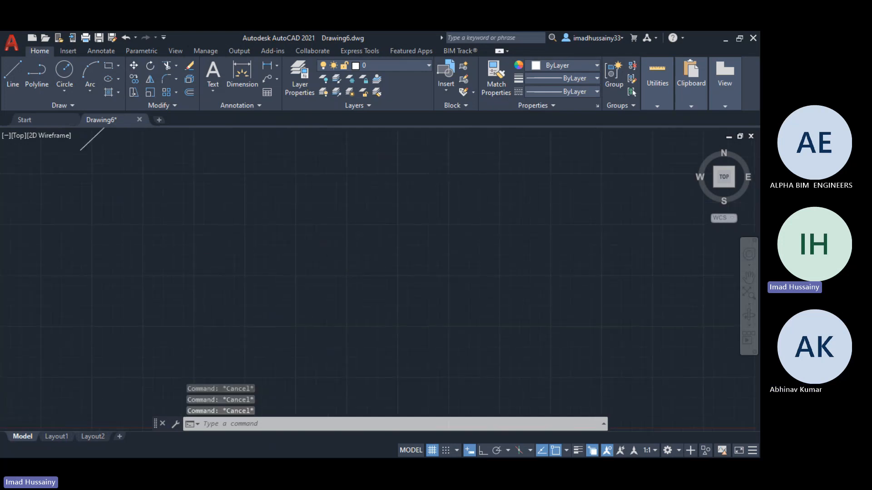
- Erase all the lines left in the drawing
scroll(346, 261, "down", 6)
left_click(406, 261)
left_click(248, 203)
key("Delete")
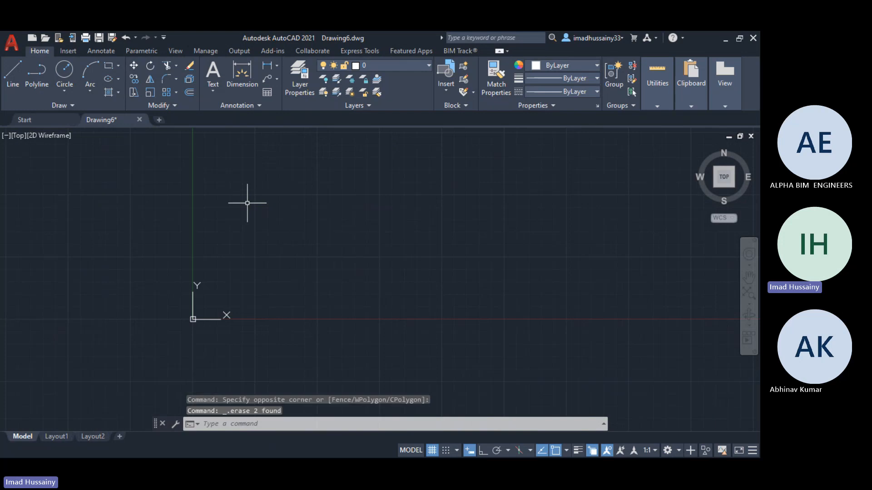
scroll(431, 203, "up", 2)
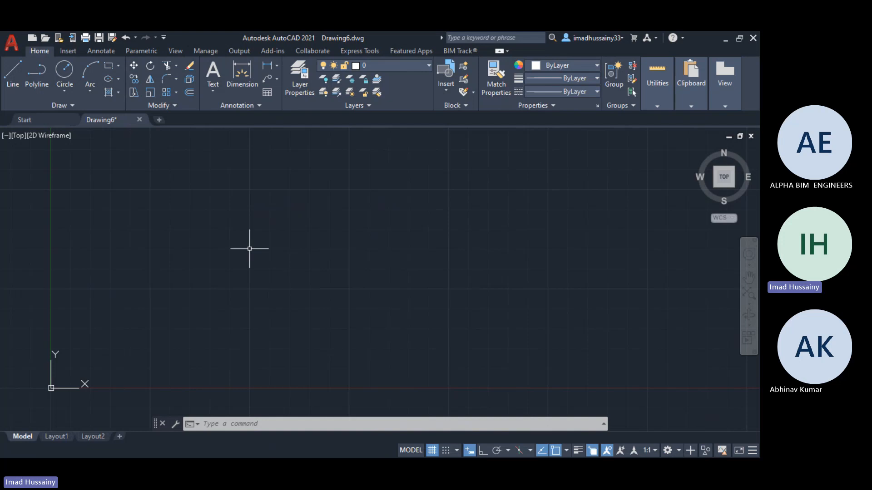
- Open the drawing units settings with the UN command and close them unchanged, twice in a row
type("u")
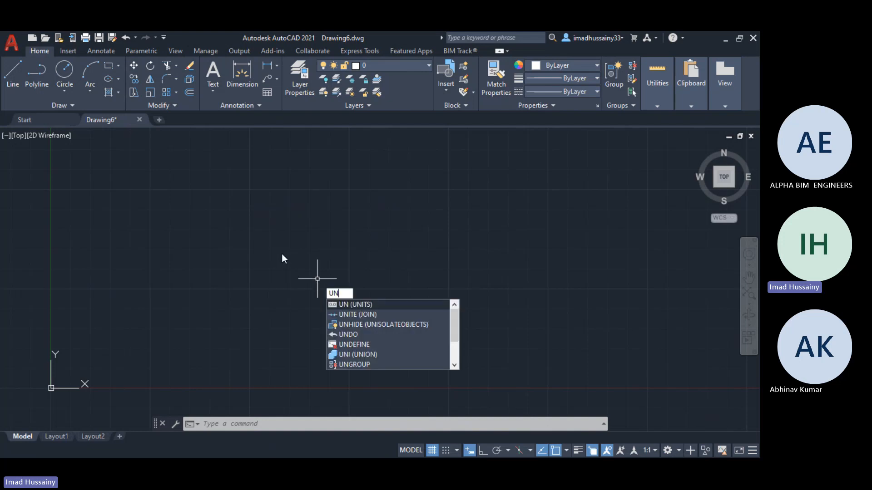
key("Return")
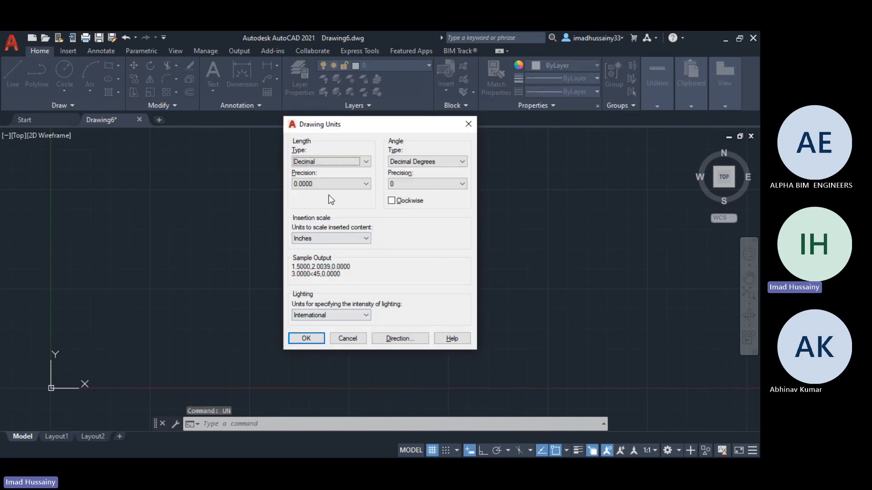
left_click(463, 125)
type("un")
key("Return")
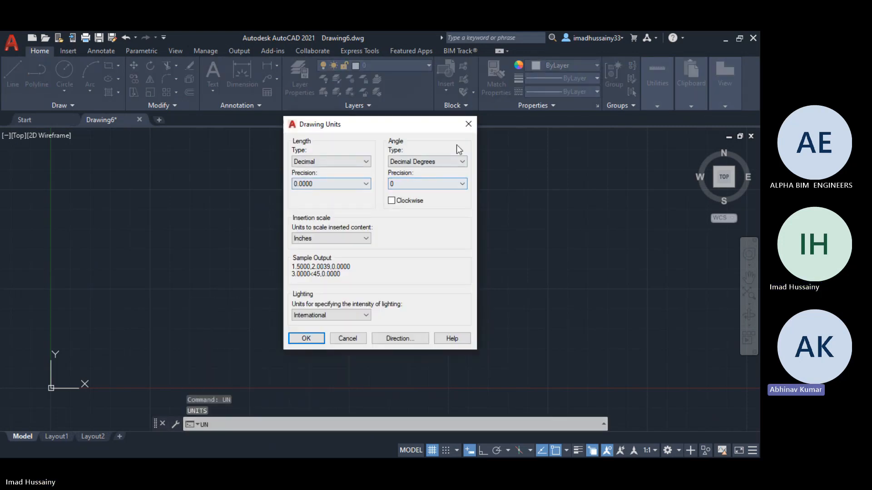
left_click(468, 124)
- Open the Units drawing utility and view the available length types
left_click(12, 43)
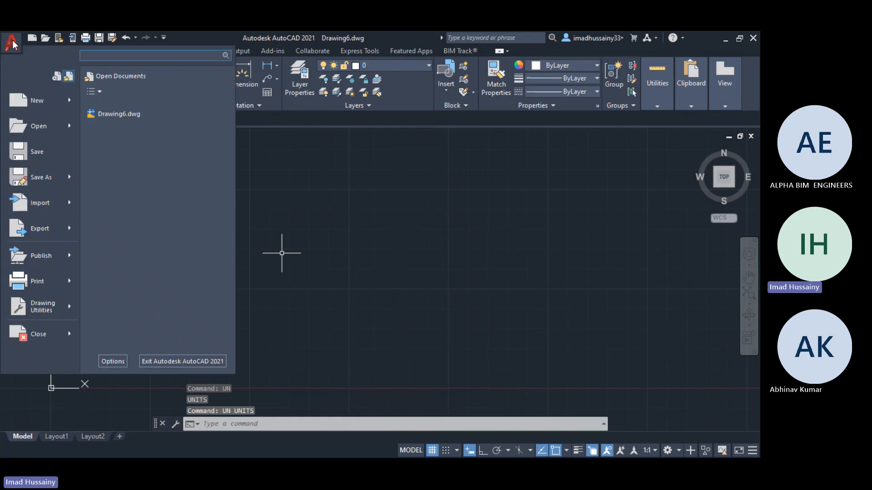
mouse_move(73, 306)
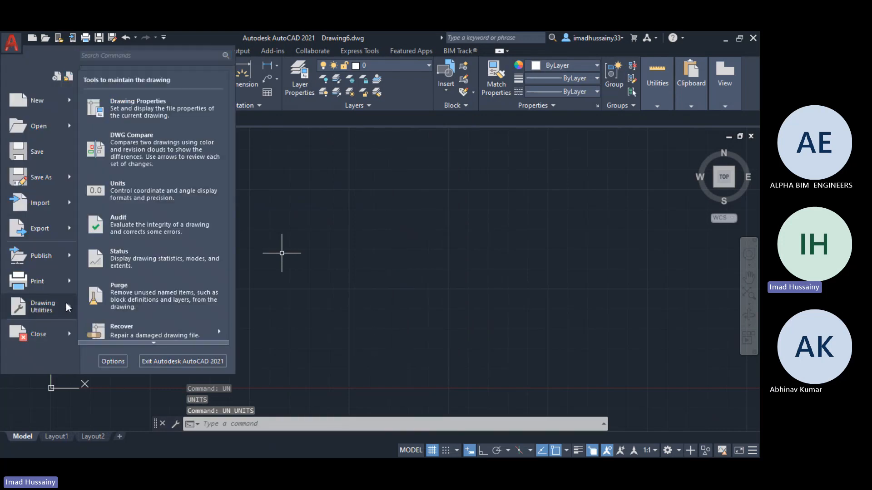
left_click(134, 188)
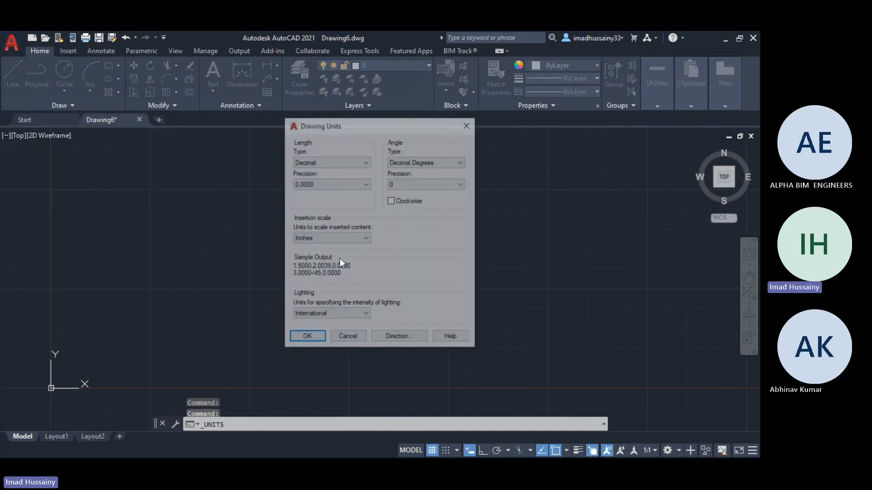
left_click(335, 162)
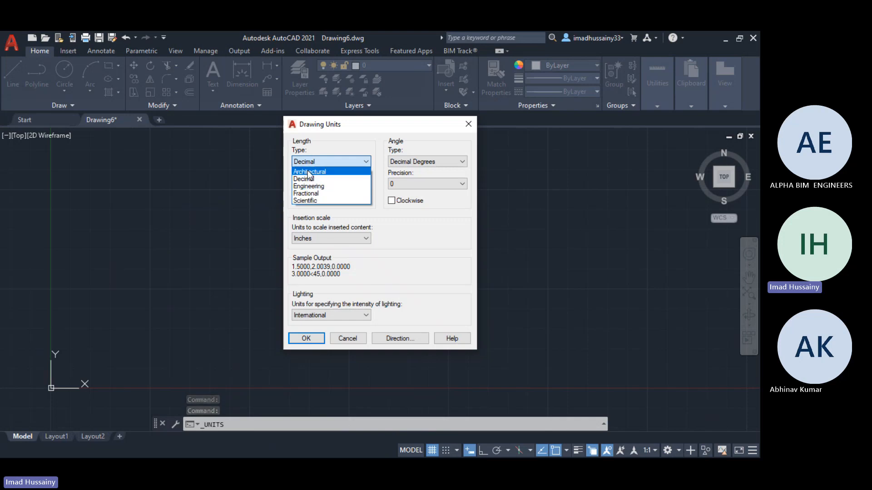
left_click(429, 259)
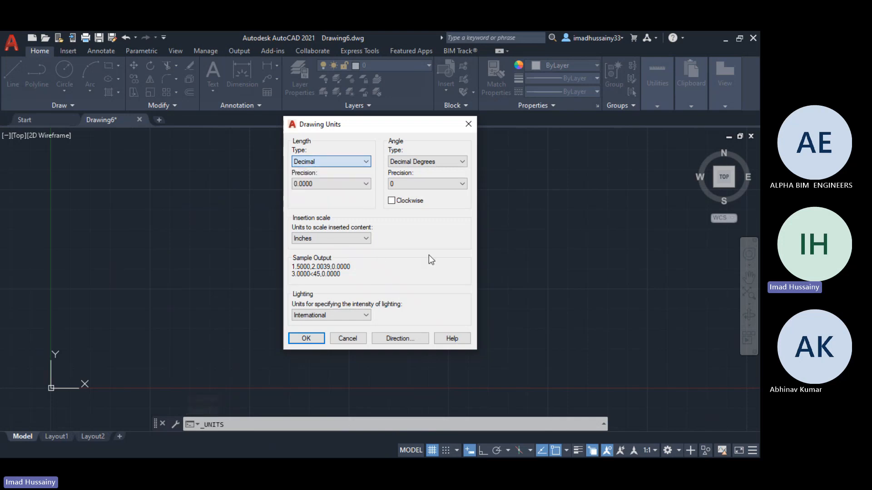
- Set the length type to Architectural with a precision of 0'-0 1/16" and review the other fractional precisions
left_click(331, 164)
left_click(340, 172)
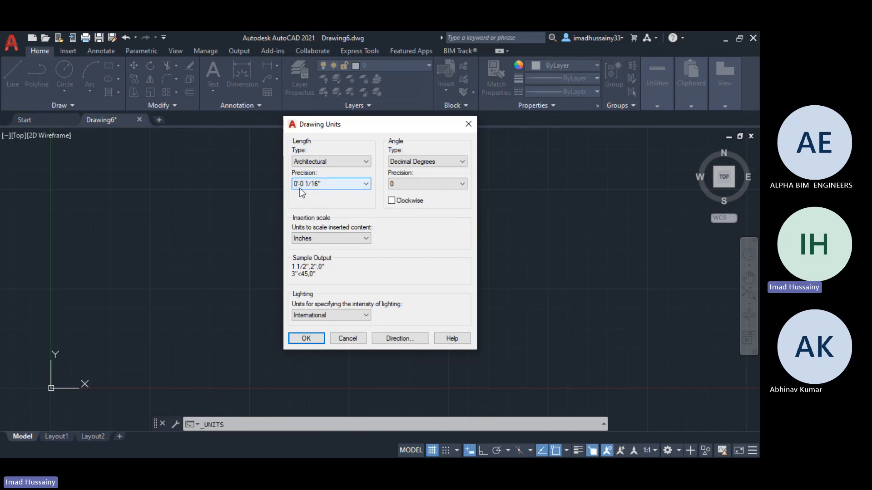
left_click(313, 185)
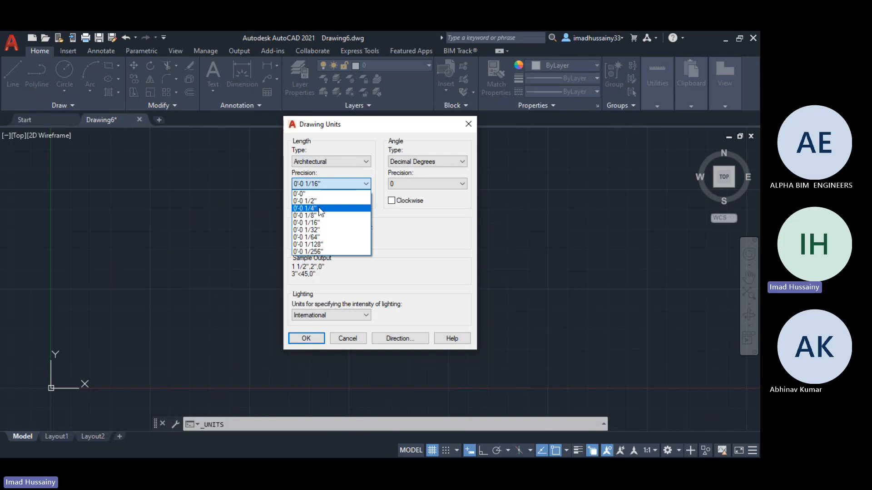
left_click(320, 223)
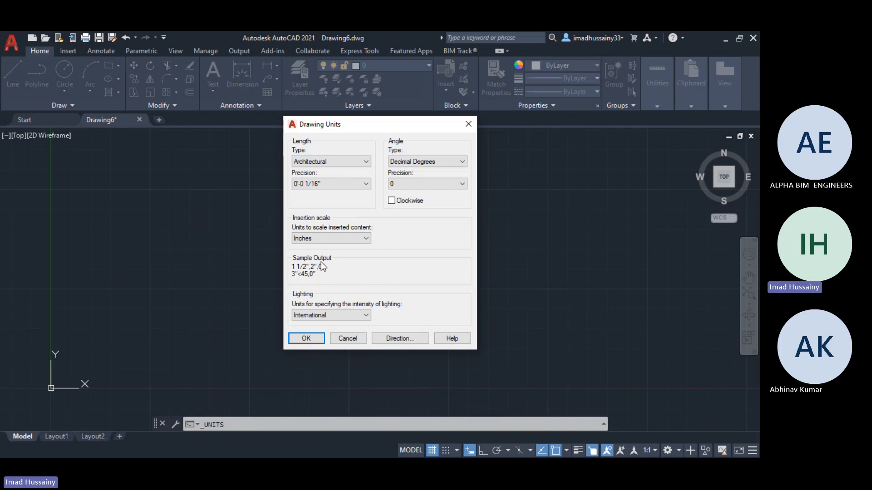
left_click(312, 186)
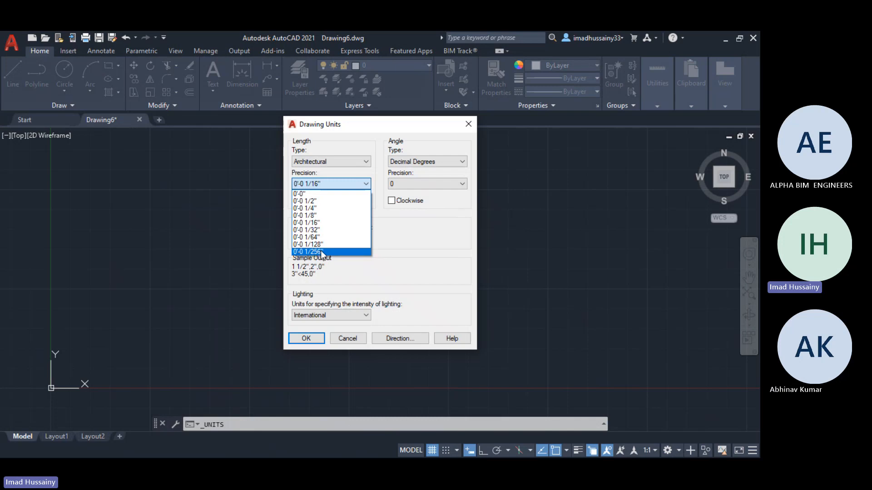
left_click(314, 169)
- Set the length type to Decimal, trying a precision of 0 before choosing 0.00
left_click(317, 163)
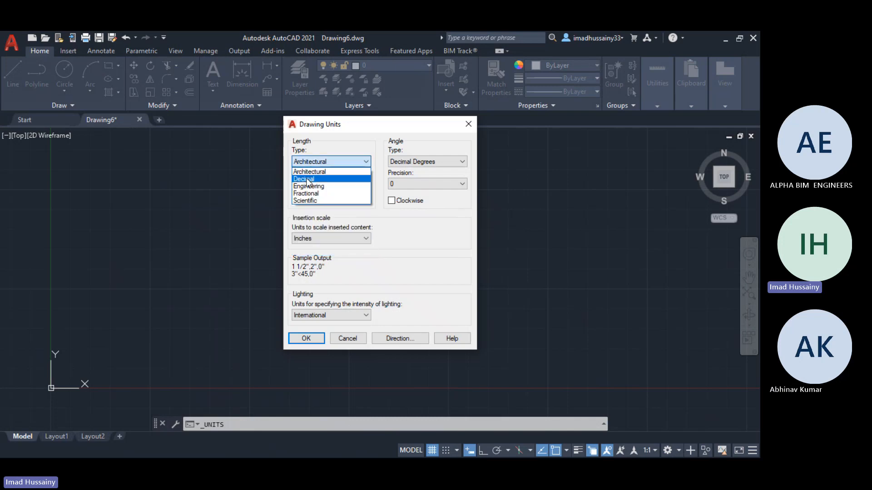
left_click(317, 179)
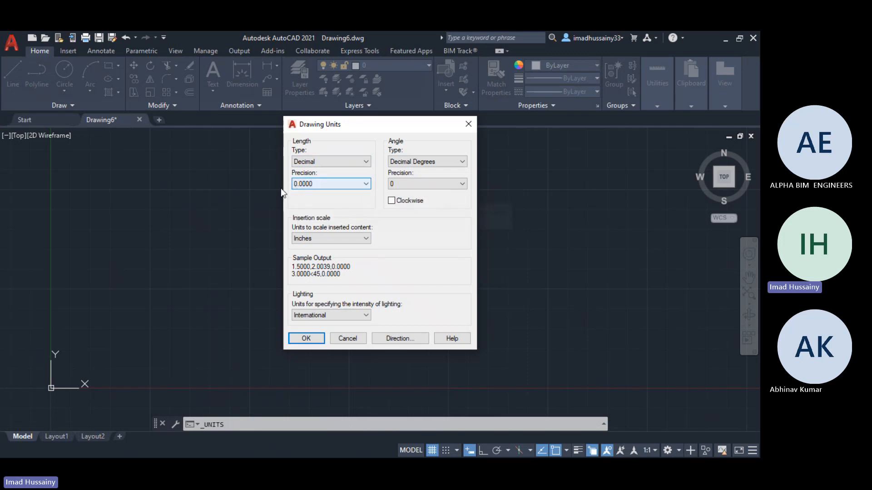
left_click(359, 185)
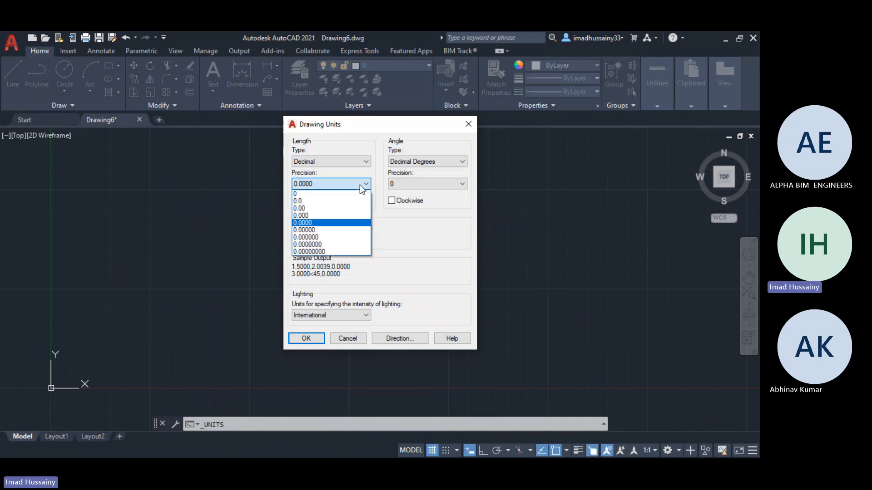
left_click(299, 195)
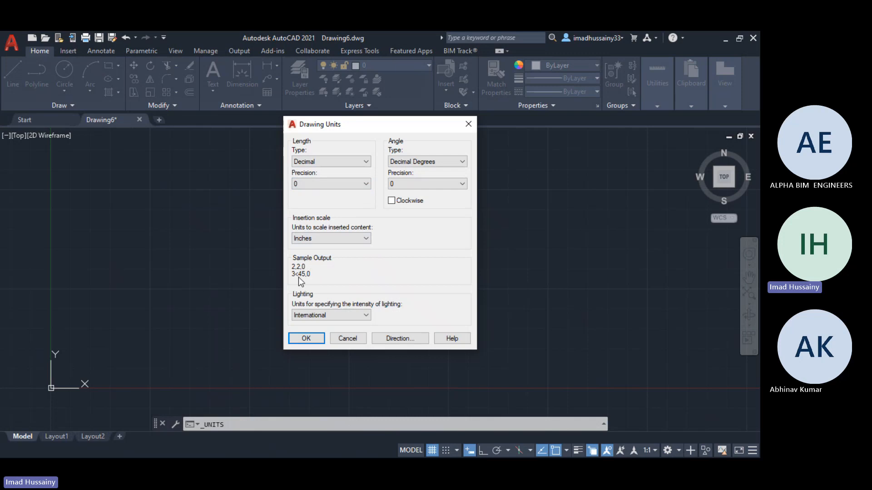
left_click(359, 184)
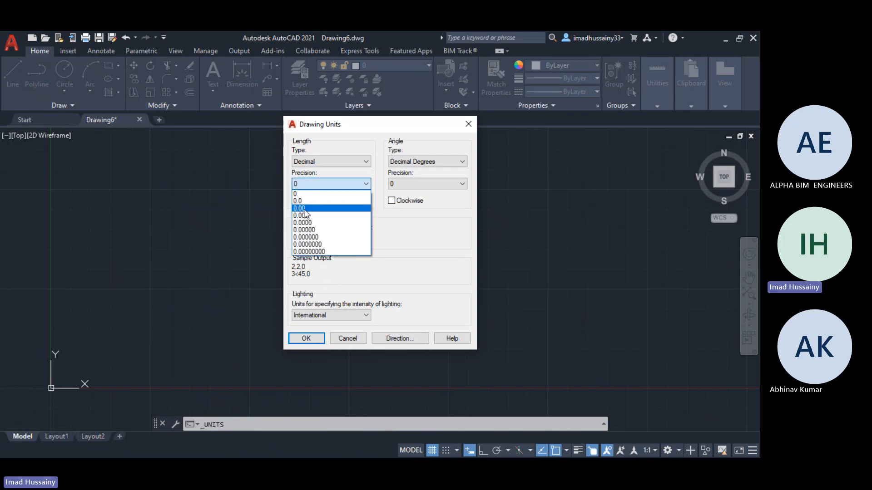
left_click(345, 208)
left_click(319, 182)
left_click(315, 162)
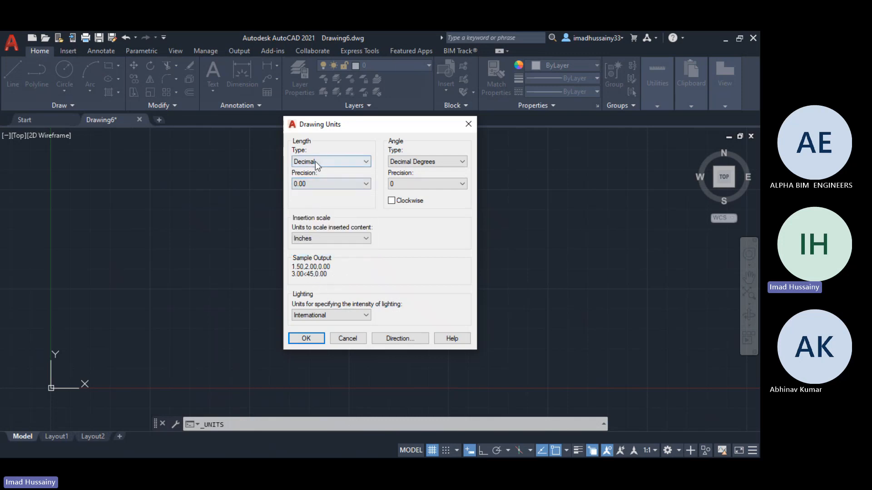
- Try the Engineering length type and compare it with the other types on offer
left_click(315, 161)
left_click(307, 187)
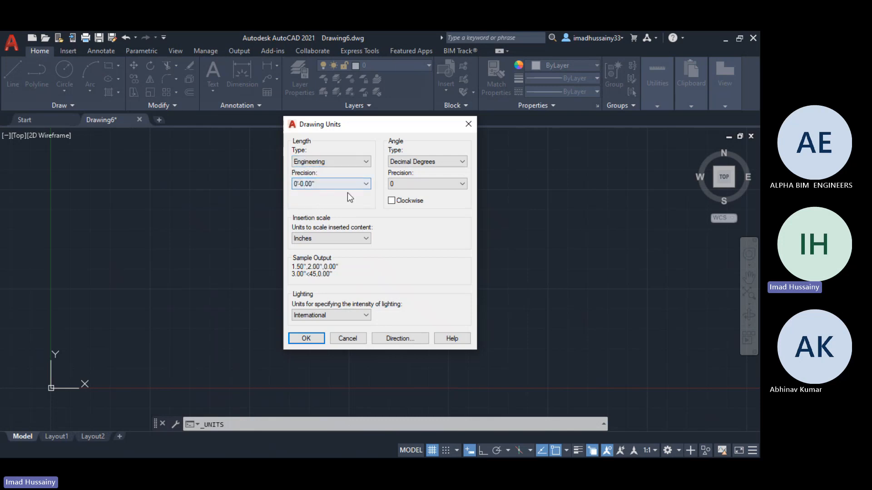
left_click(323, 162)
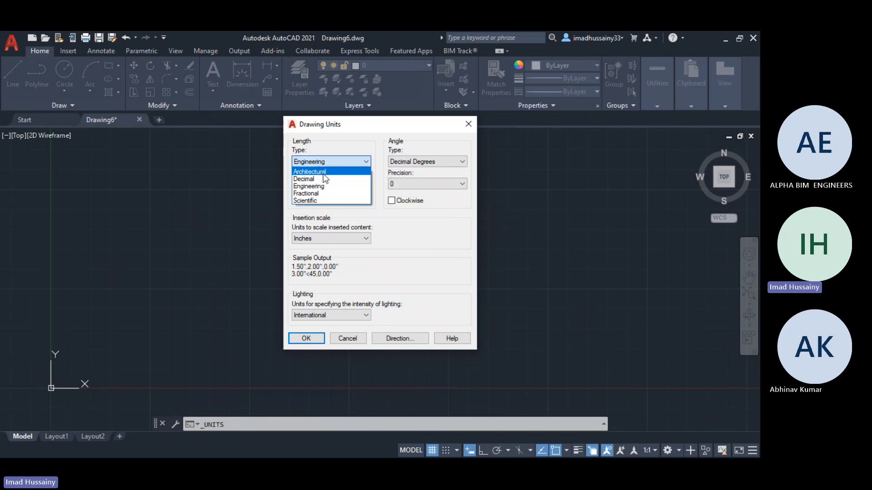
left_click(304, 187)
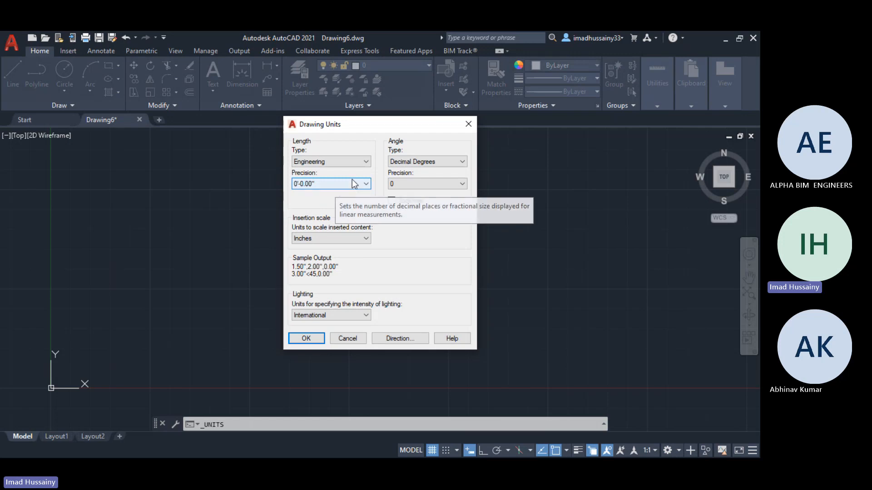
- Try the Scientific length type and view its precision options
left_click(339, 162)
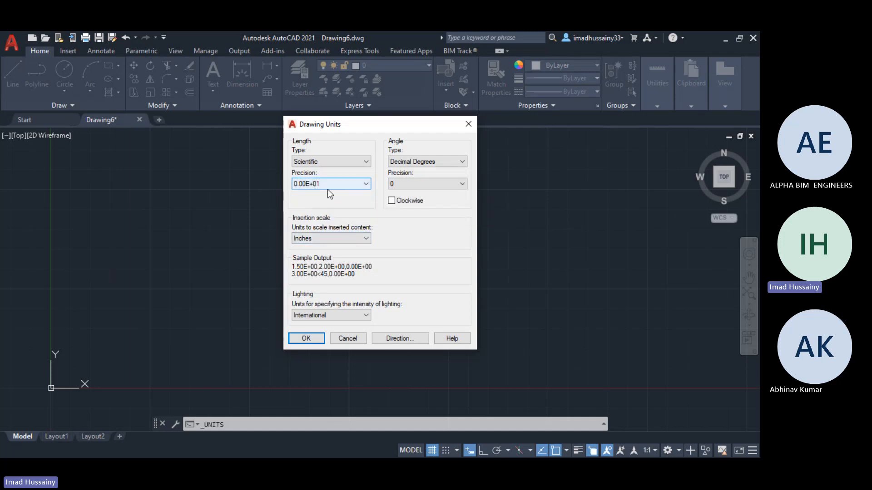
left_click(317, 184)
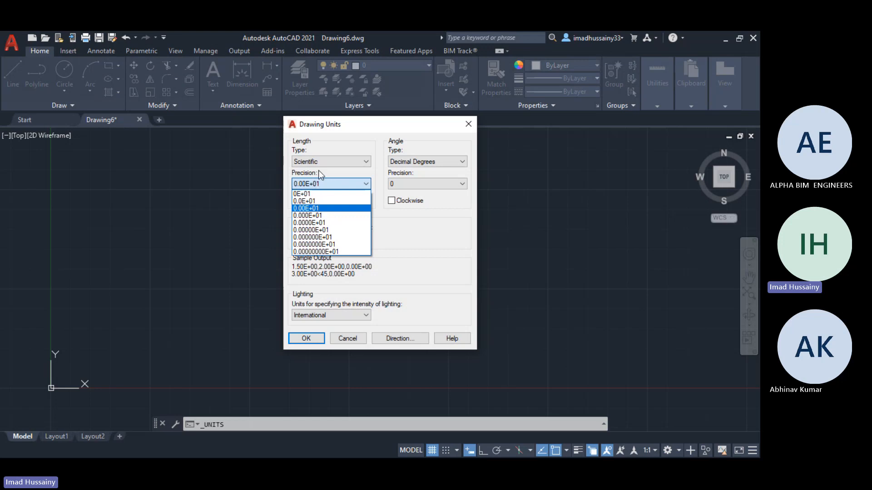
left_click(319, 163)
- Switch the length type to Engineering and return it to Decimal
left_click(318, 164)
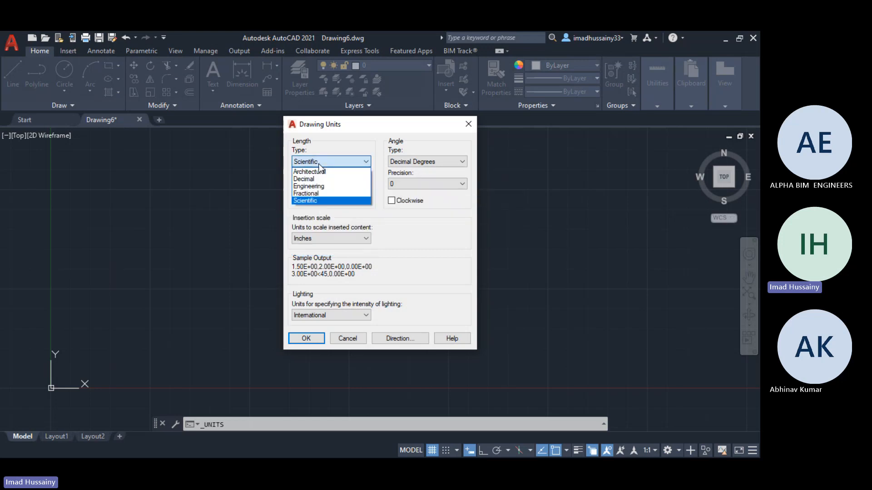
left_click(312, 187)
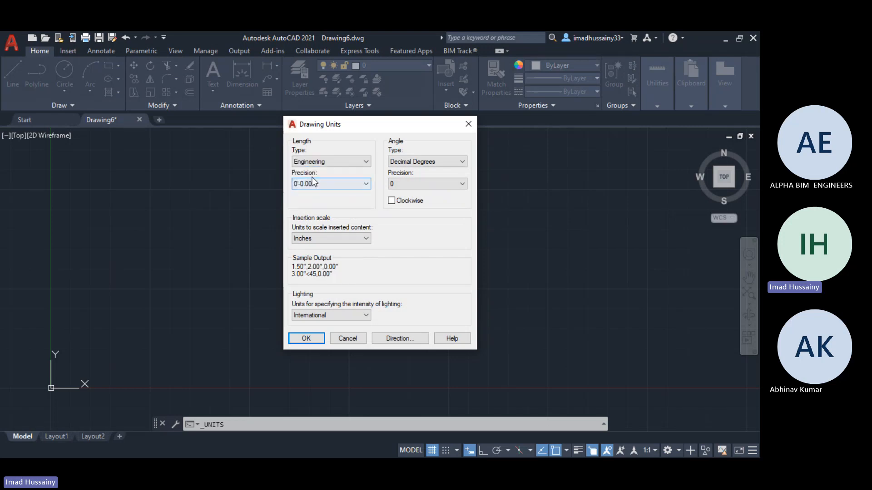
left_click(324, 163)
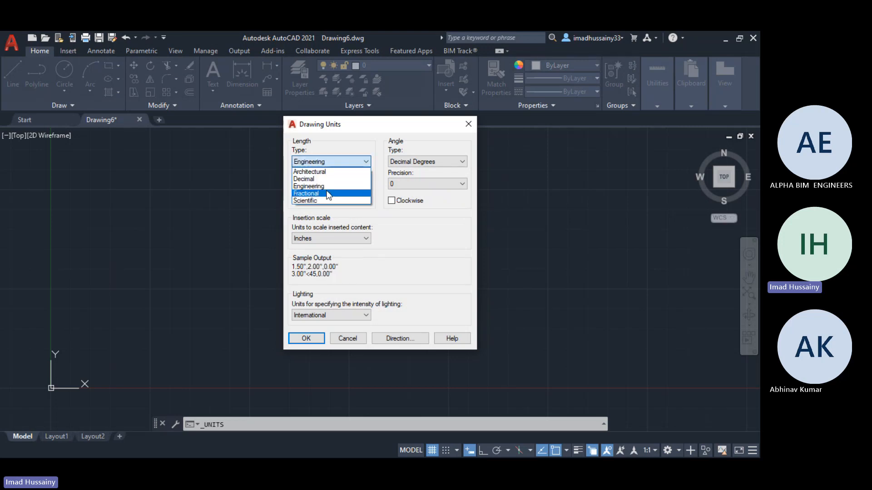
left_click(333, 178)
- Review the insertion scale units on offer, keep Inches selected, and close the Drawing Units dialog without applying changes
left_click(328, 238)
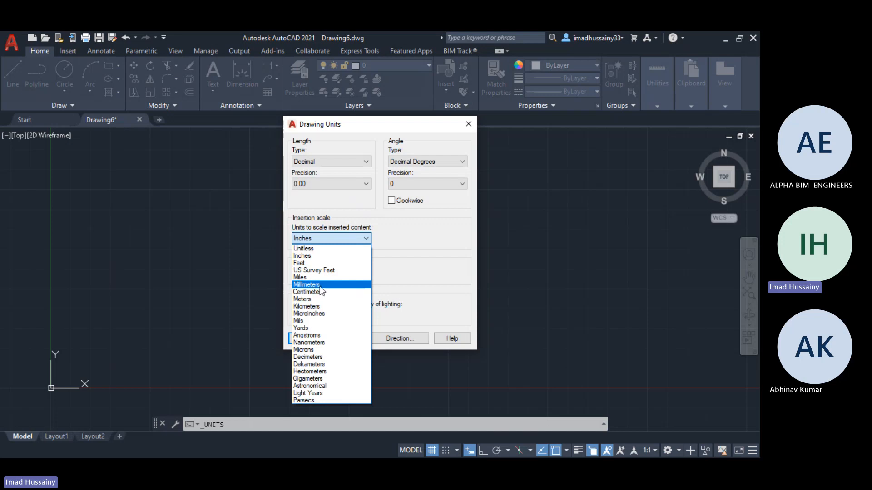
left_click(309, 257)
left_click(310, 239)
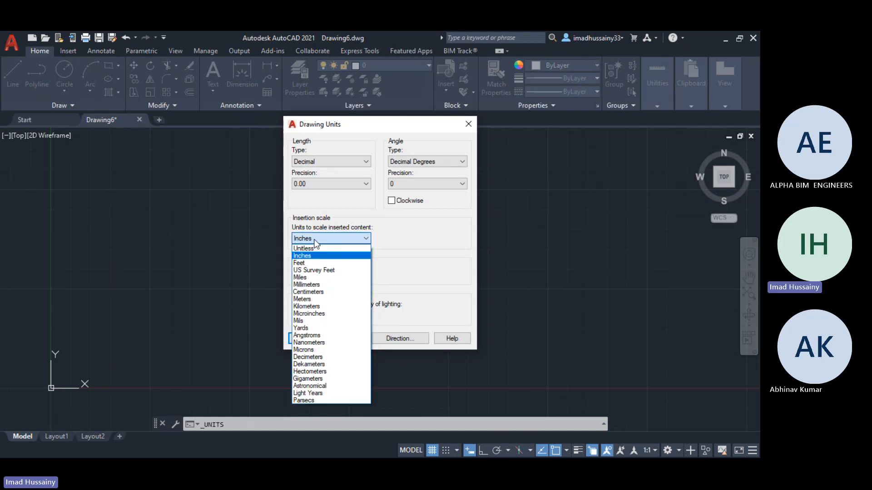
left_click(315, 257)
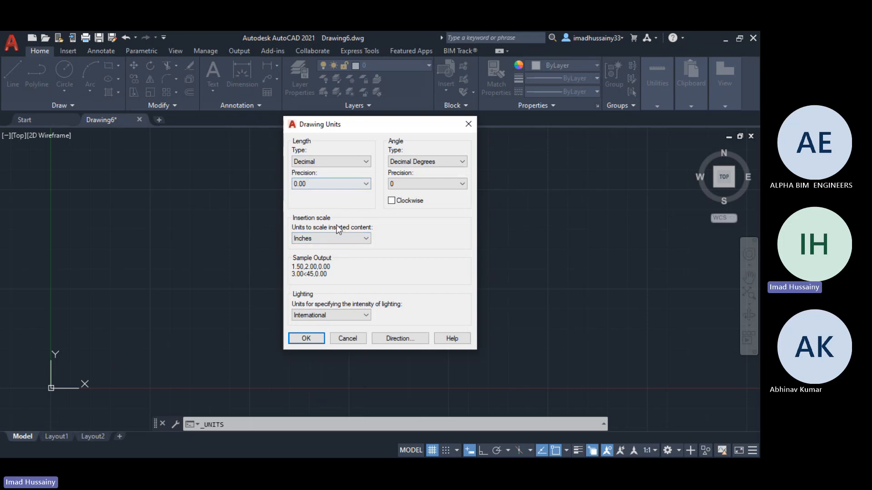
left_click(333, 239)
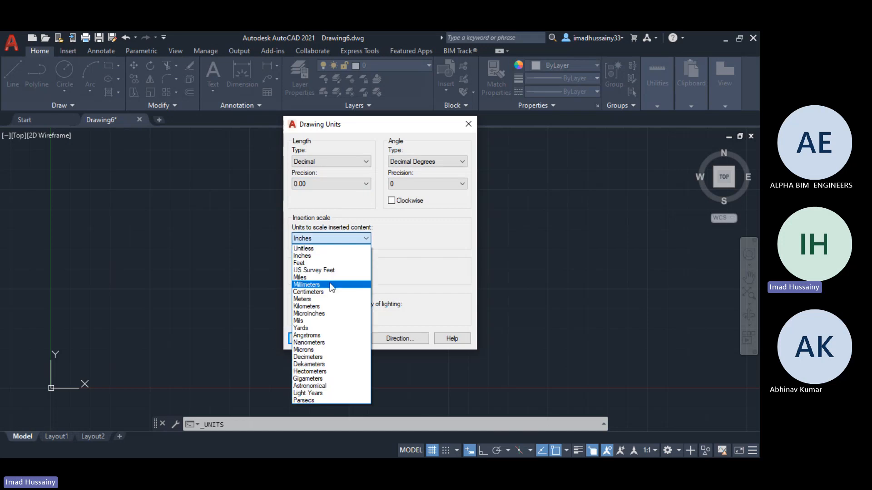
left_click(396, 269)
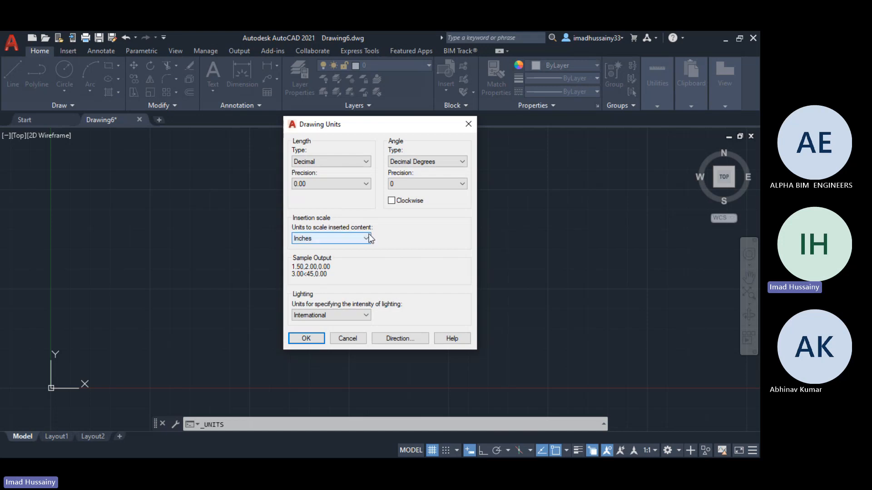
mouse_move(370, 235)
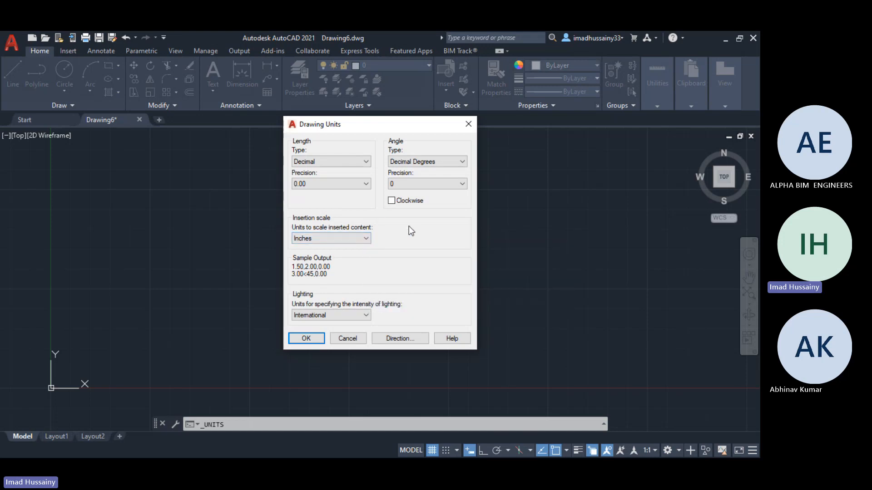
left_click(360, 341)
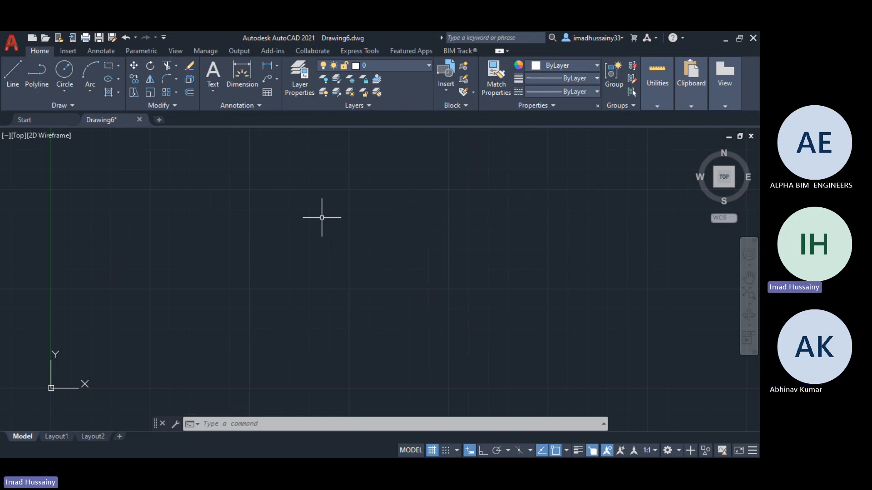
- Reopen Drawing Units with the UN command, look through the insertion scale units again, and cancel the dialog
type("UN")
key("Return")
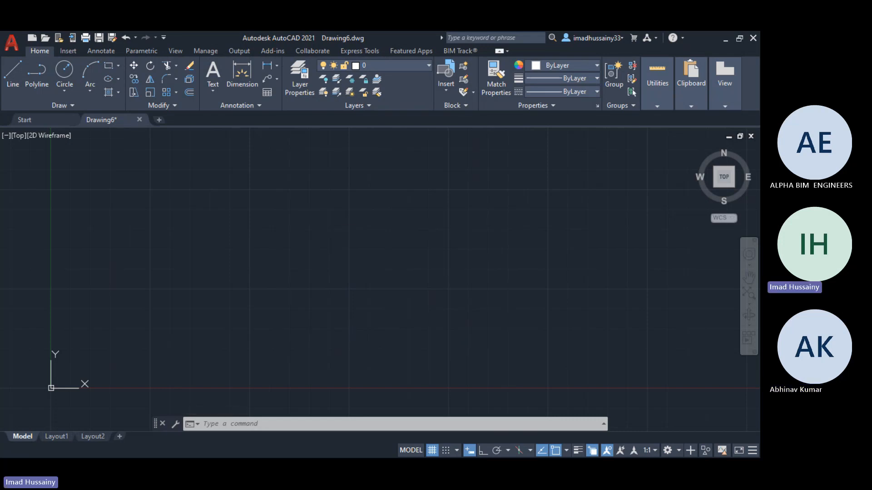
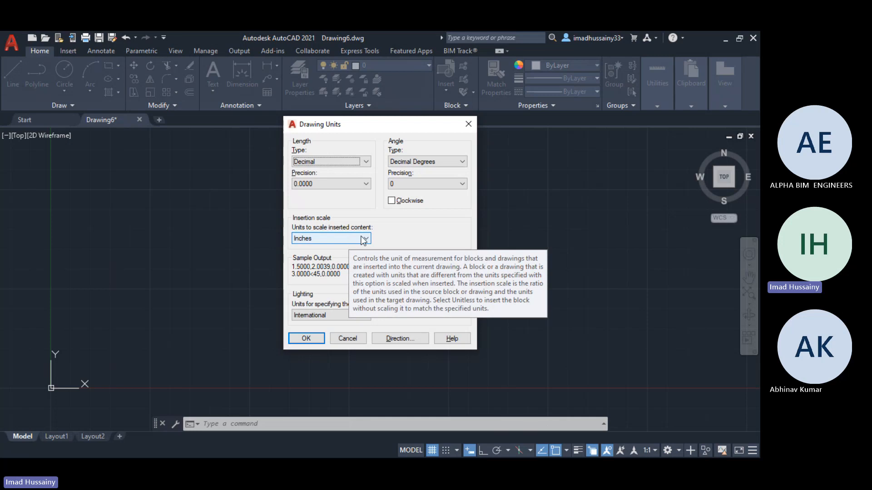
left_click(364, 240)
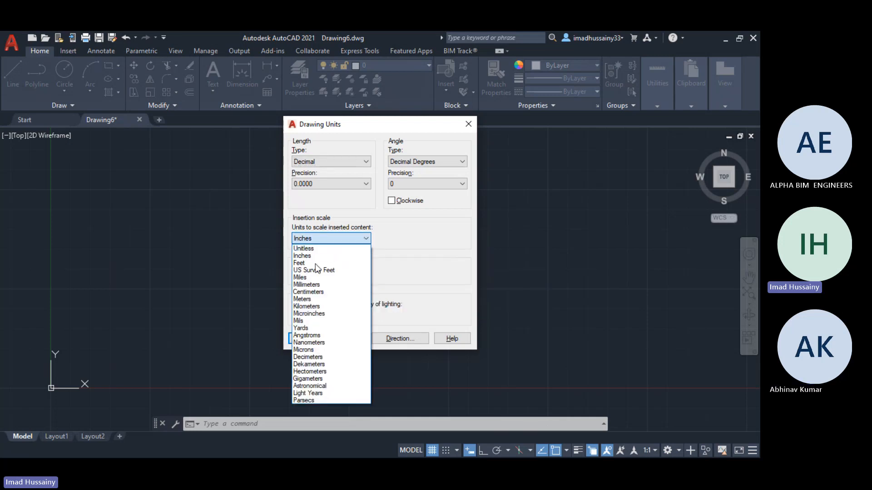
left_click(437, 286)
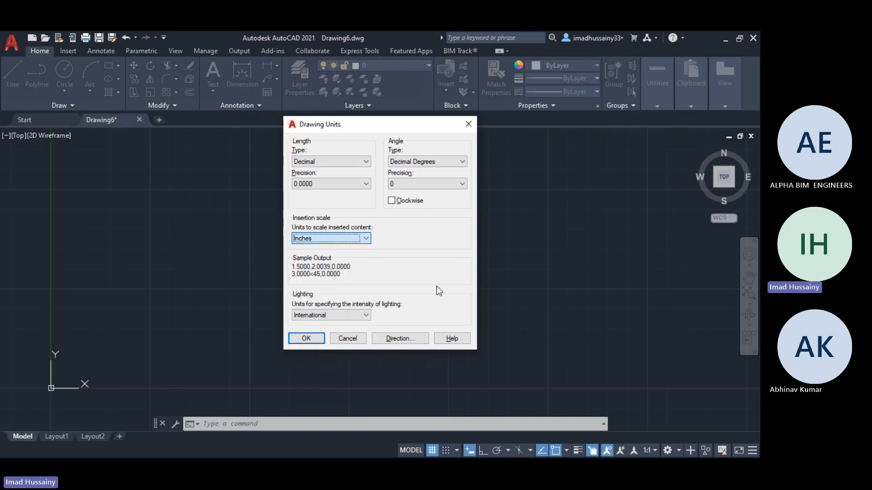
left_click(354, 339)
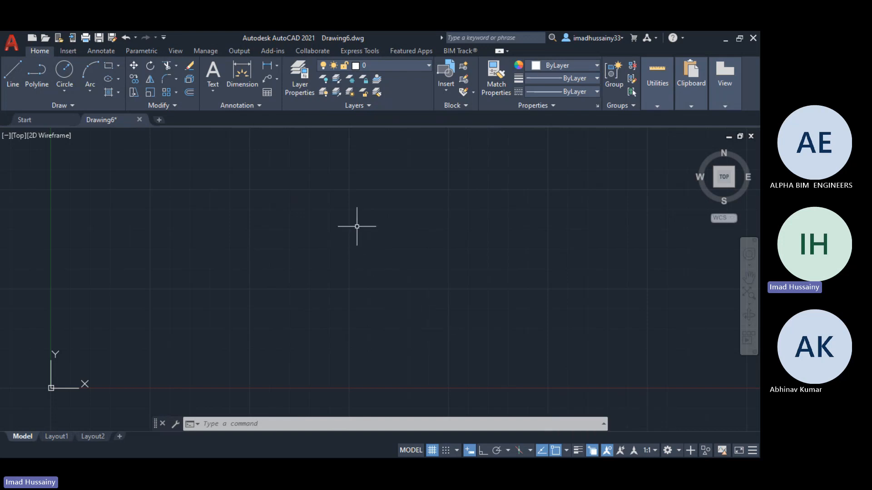
- Open Drawing Units once more to view the length, angle and lighting settings, and close it
type("un")
key("Return")
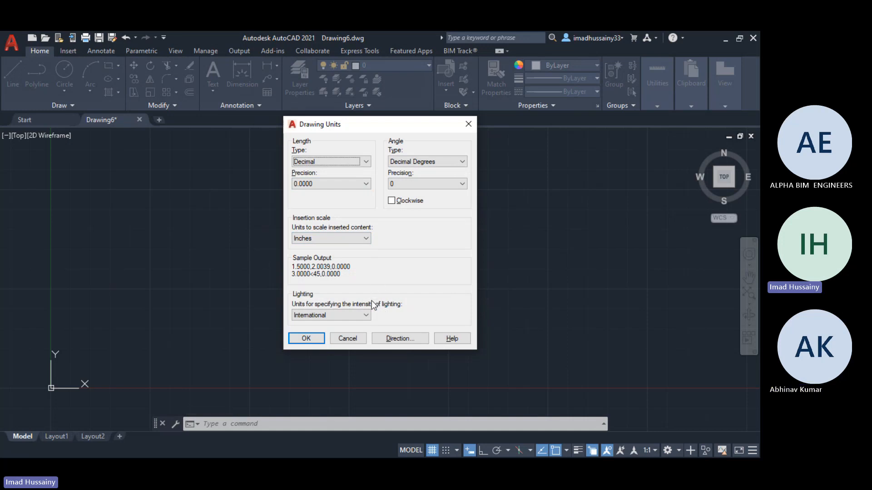
left_click(468, 124)
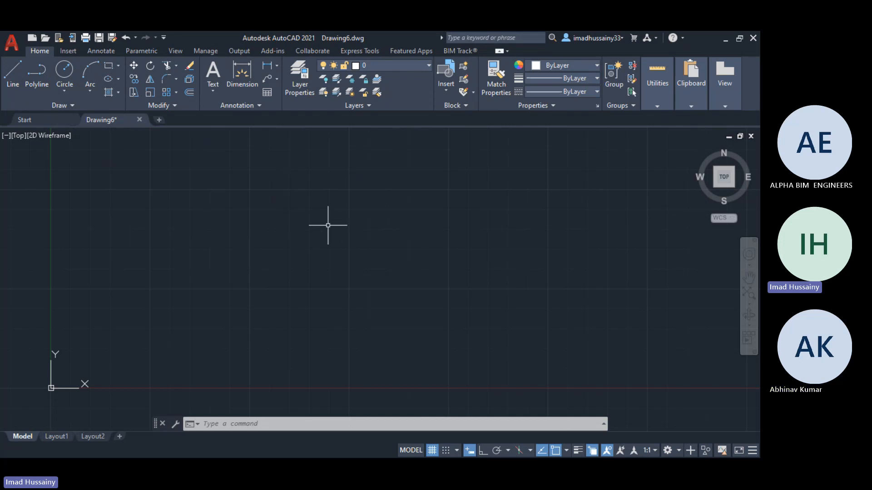
- Reopen Drawing Units and try the Engineering length type after reselecting Decimal
type("un")
key("Return")
left_click(322, 162)
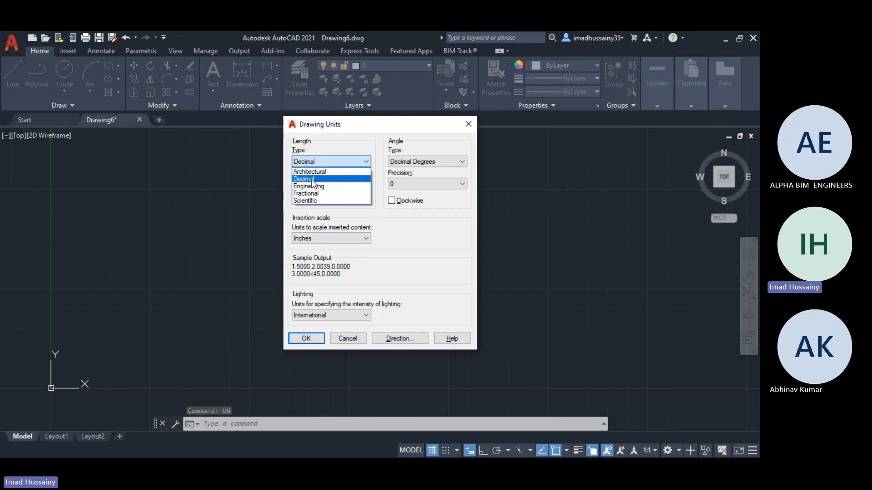
left_click(309, 179)
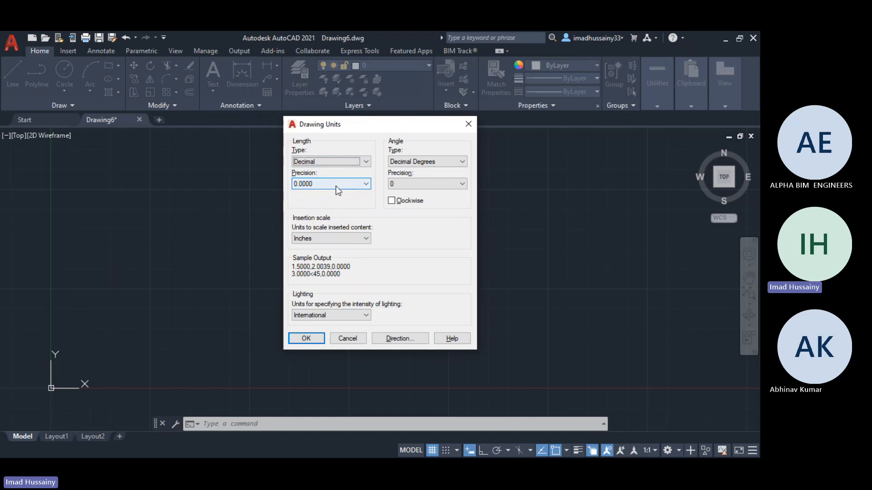
left_click(333, 163)
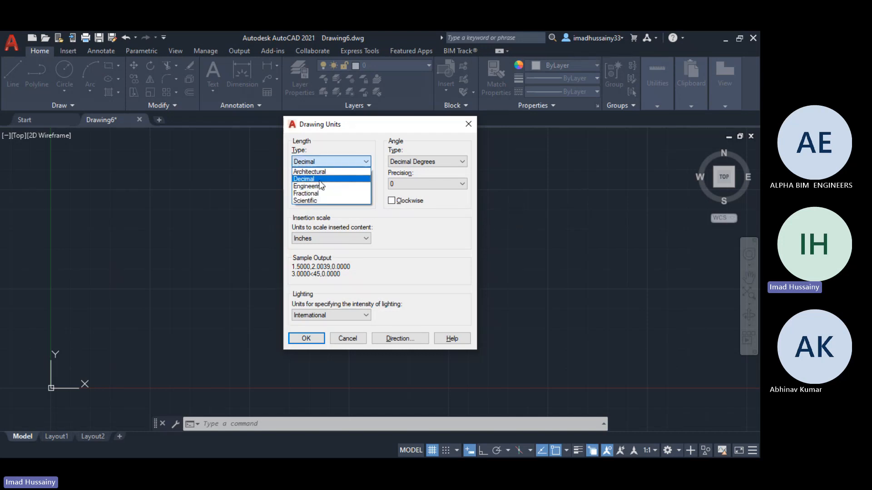
left_click(320, 185)
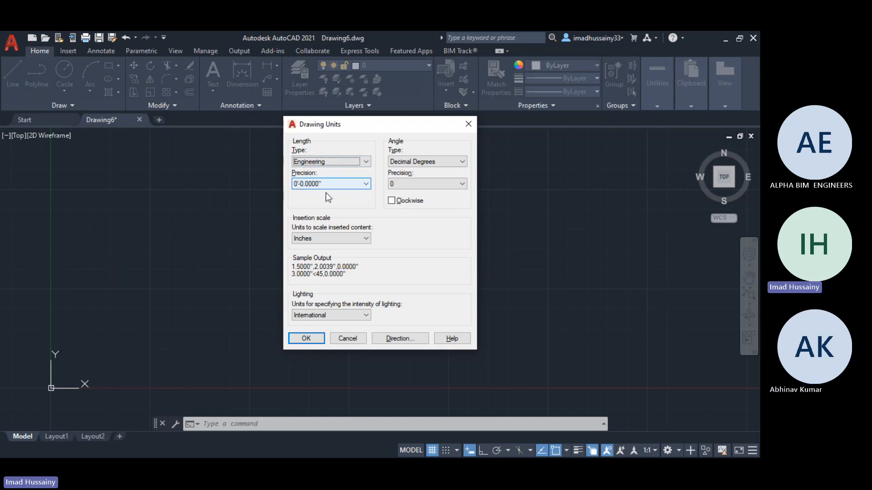
left_click(305, 165)
left_click(303, 209)
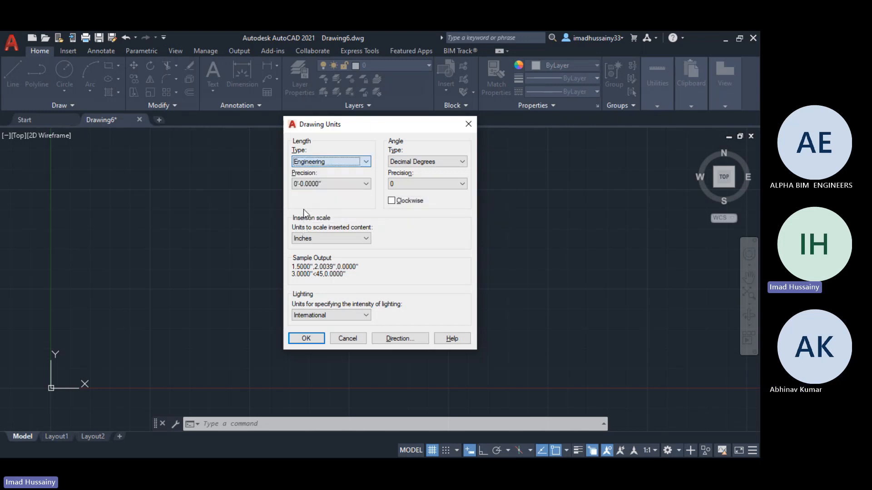
- Try Inches and Millimeters as the insertion scale units, and cancel the Drawing Units changes
left_click(330, 239)
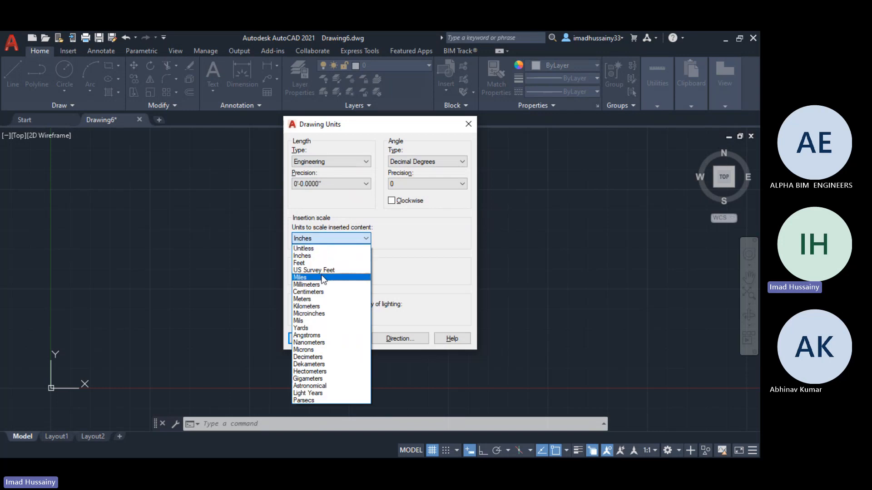
left_click(312, 257)
left_click(328, 235)
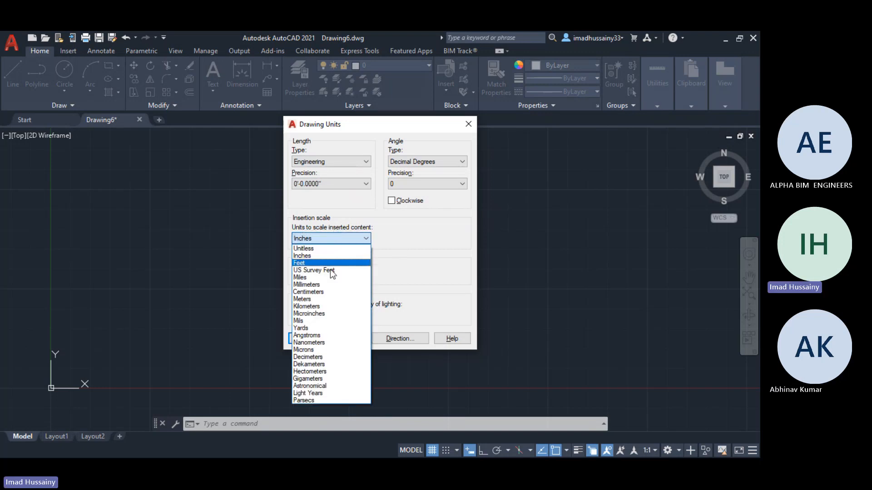
left_click(317, 285)
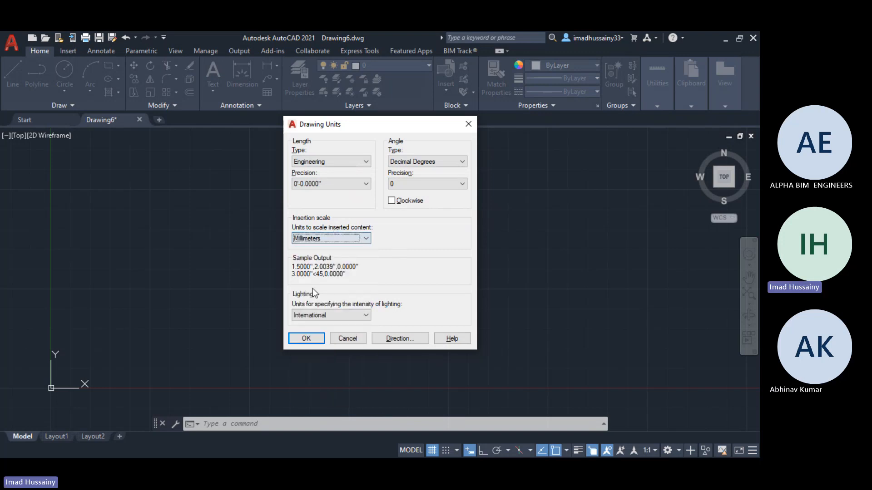
left_click(352, 340)
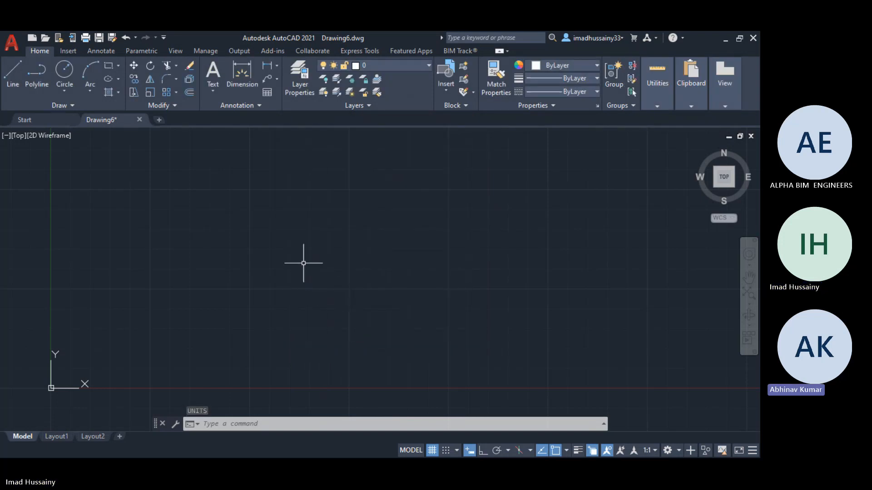
- Switch to the online meeting window, check its participants list, and unmute the microphone before returning to the drawing
key("alt+Tab")
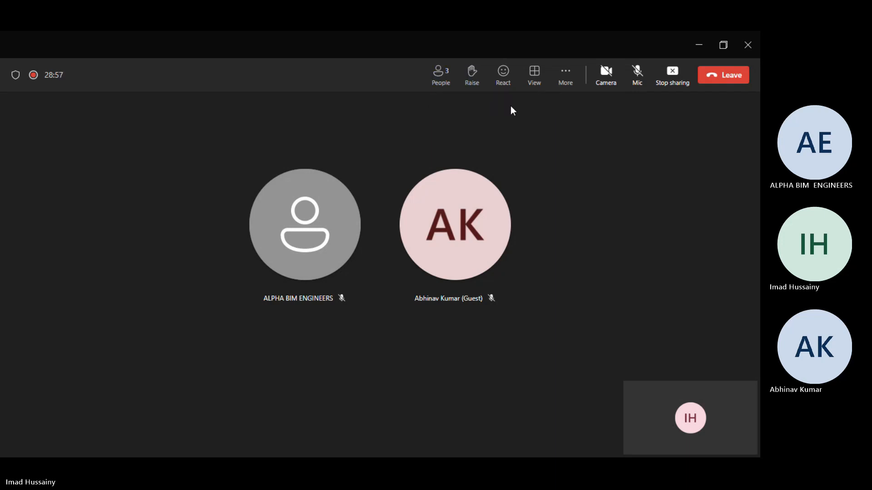
left_click(443, 77)
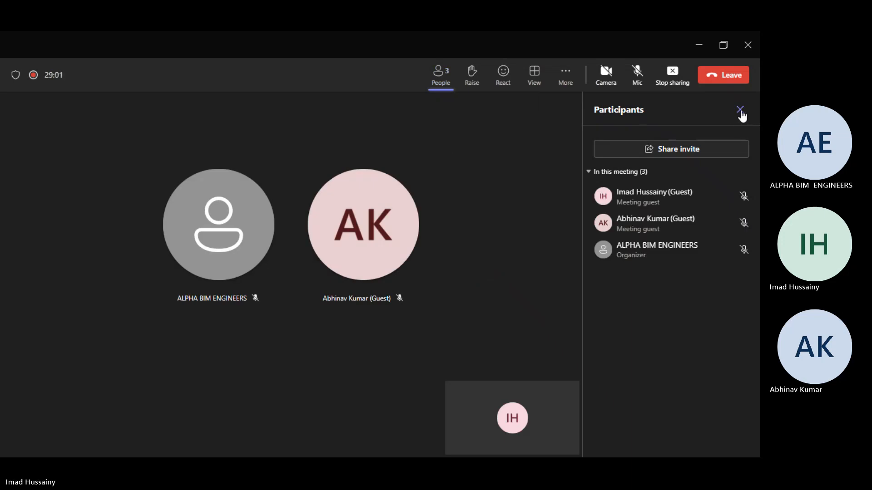
left_click(740, 111)
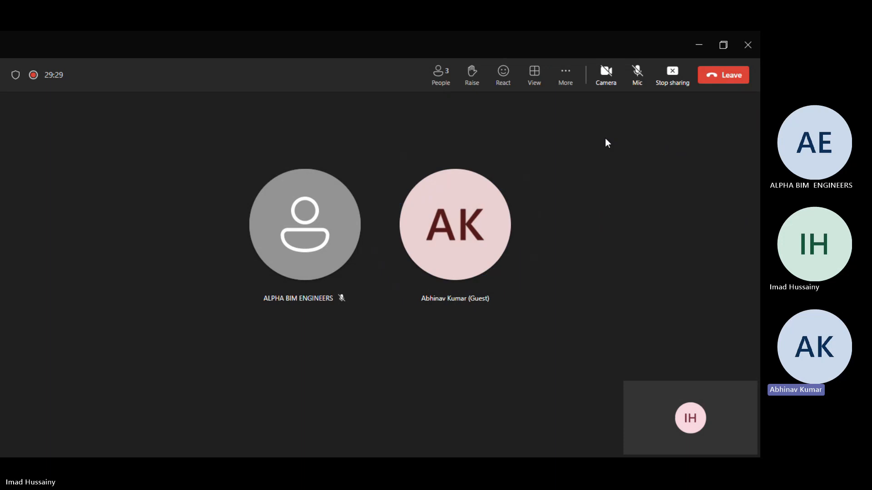
left_click(637, 72)
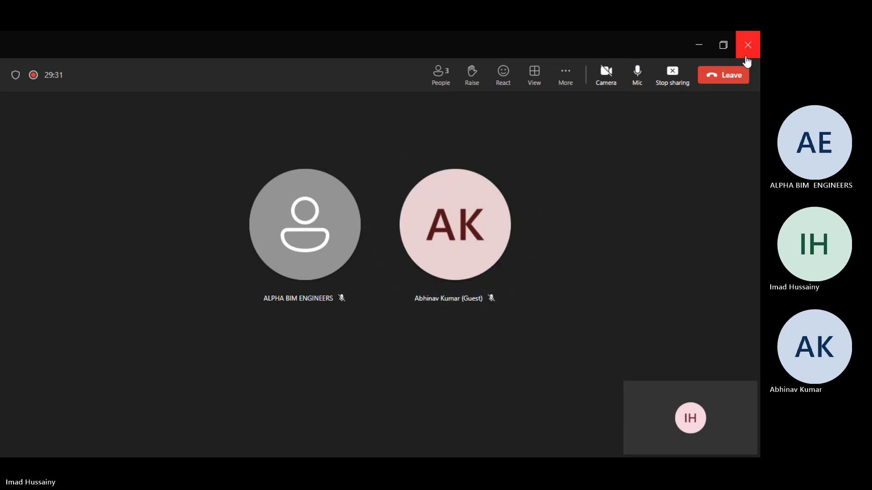
left_click(699, 45)
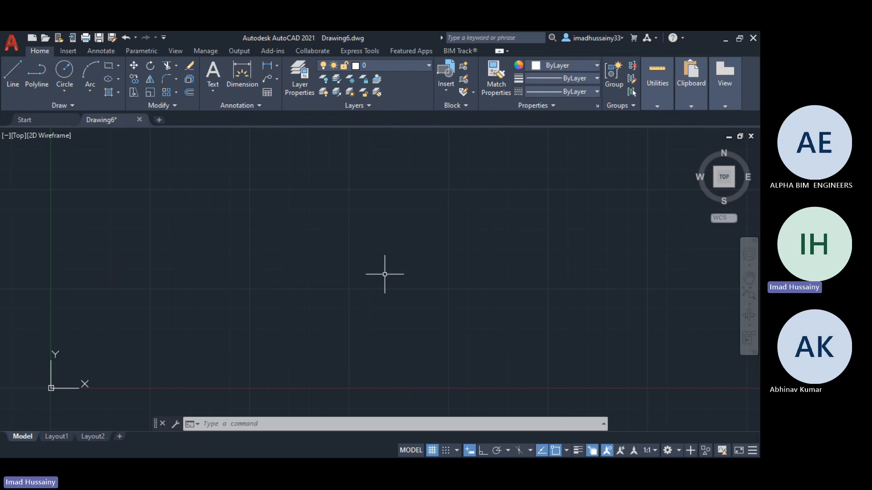
- Review the Drawing Units settings, and view the coordinate system choices offered below the ViewCube
type("UN")
key("Return")
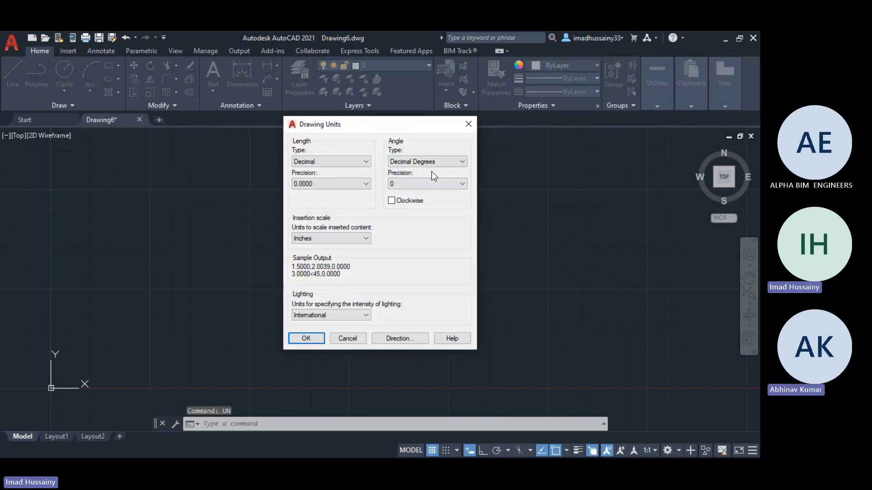
left_click(468, 124)
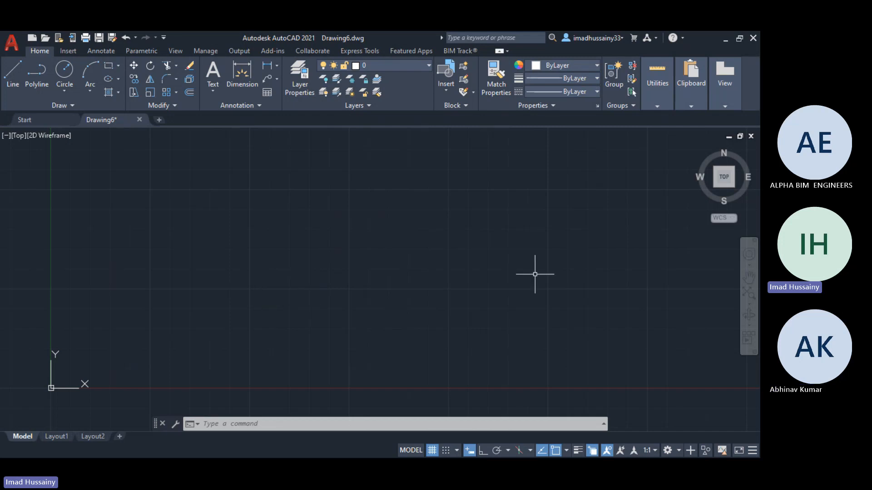
left_click(729, 217)
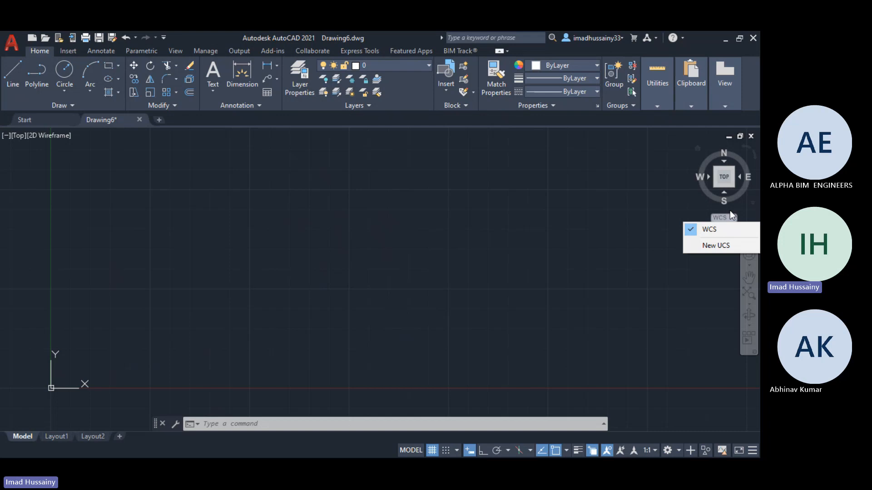
left_click(590, 201)
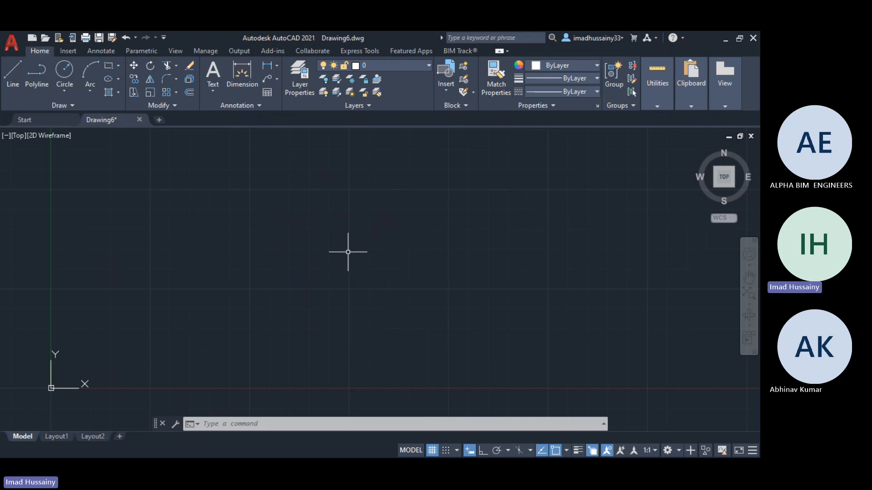
type("pl")
key("Return")
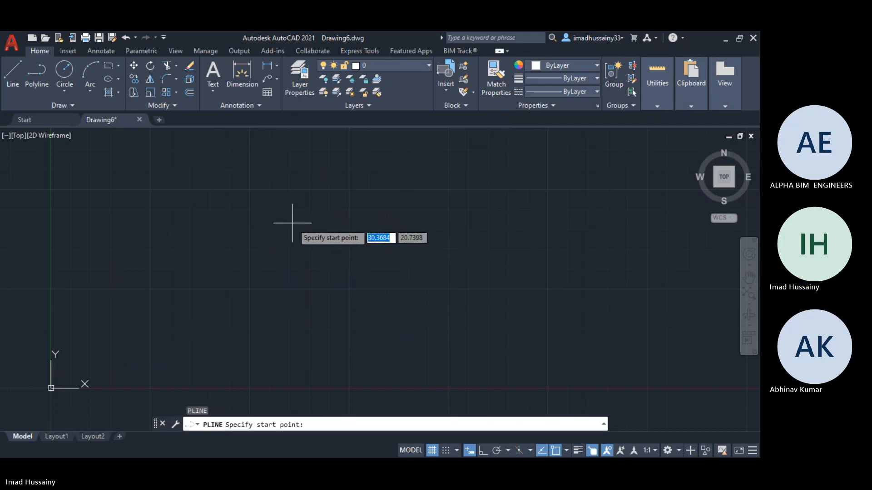
key("Escape")
key("Escape")
type("un")
key("Return")
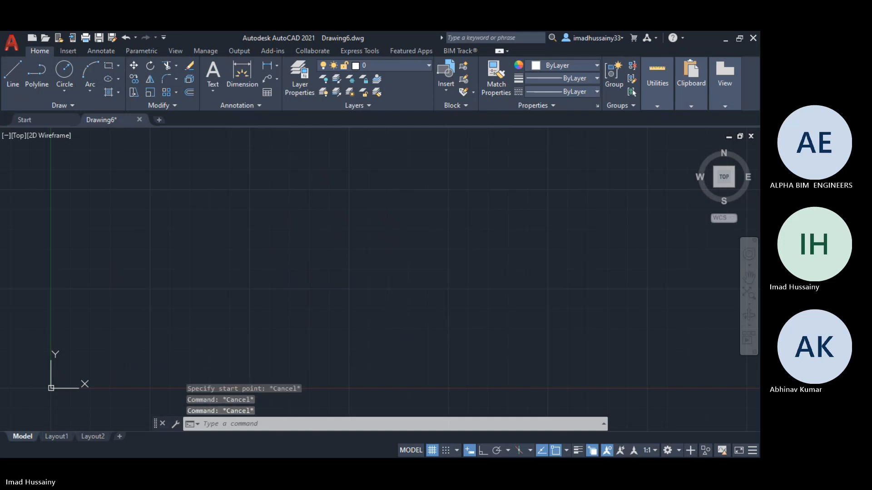
key("Return")
- Start a polyline in the empty drawing area above the X axis with Ortho turned on
type("pl")
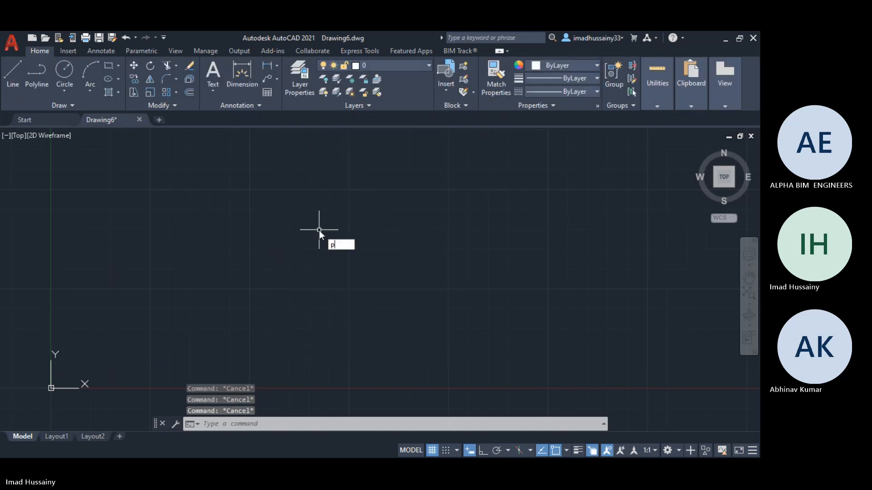
key("Return")
left_click(244, 225)
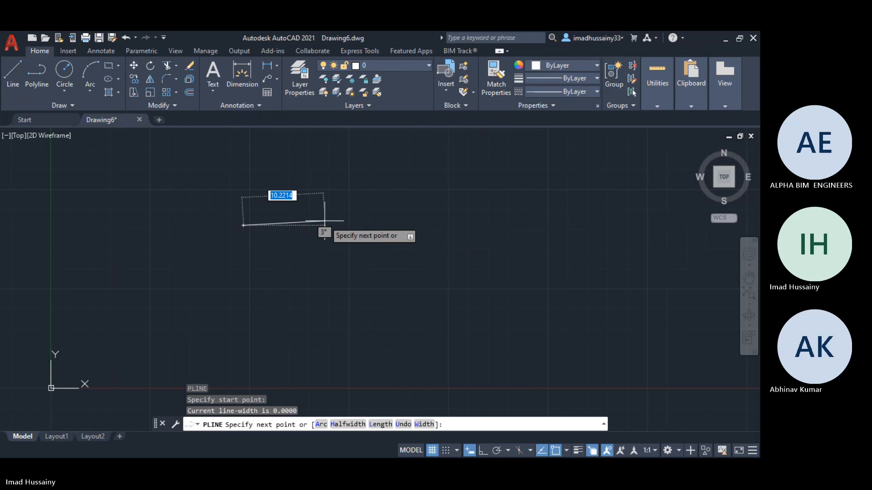
key("F8")
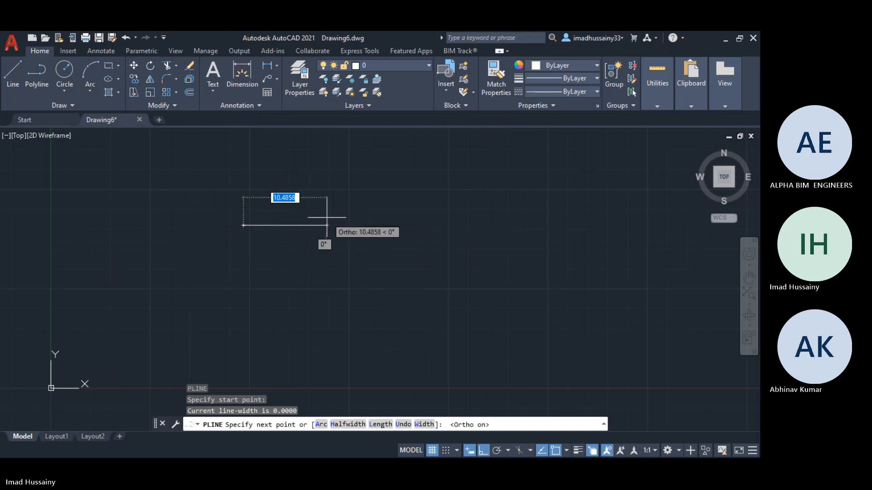
- Set the polyline's starting and ending widths to 0.125, try a segment at 45 degrees, and undo it
type("w")
key("Return")
type("0.15")
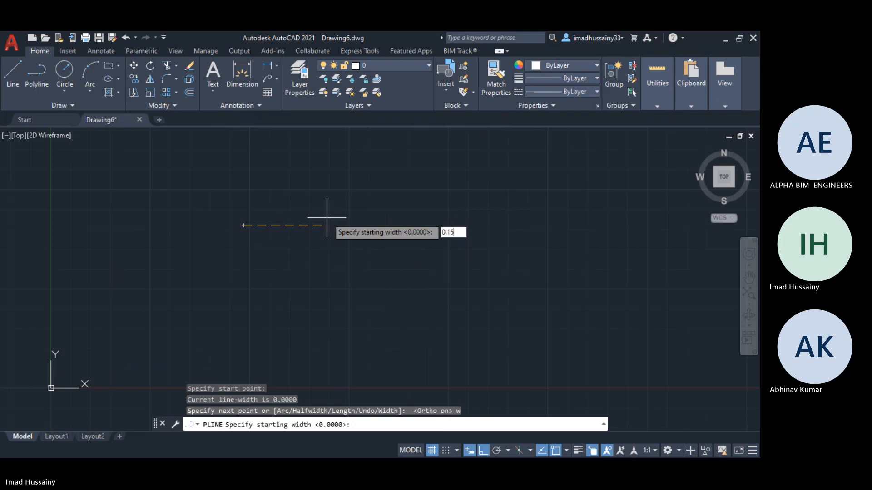
type("125")
key("Return")
type("0")
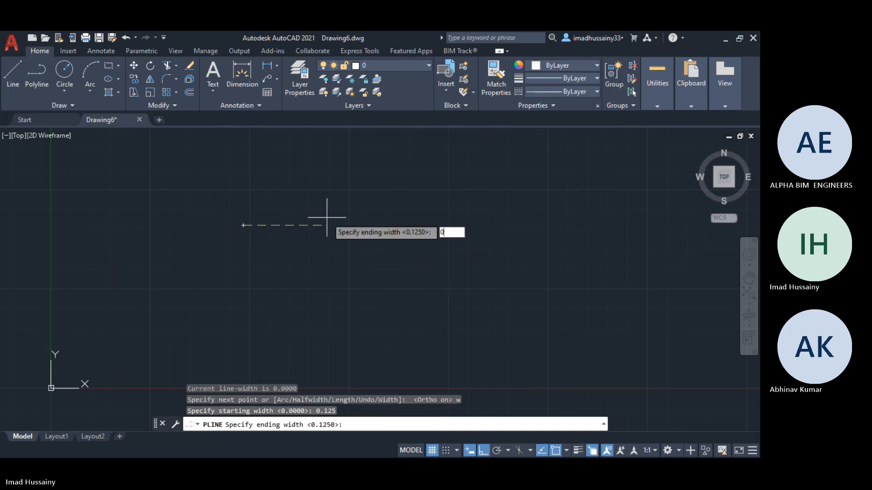
type(".125")
key("Return")
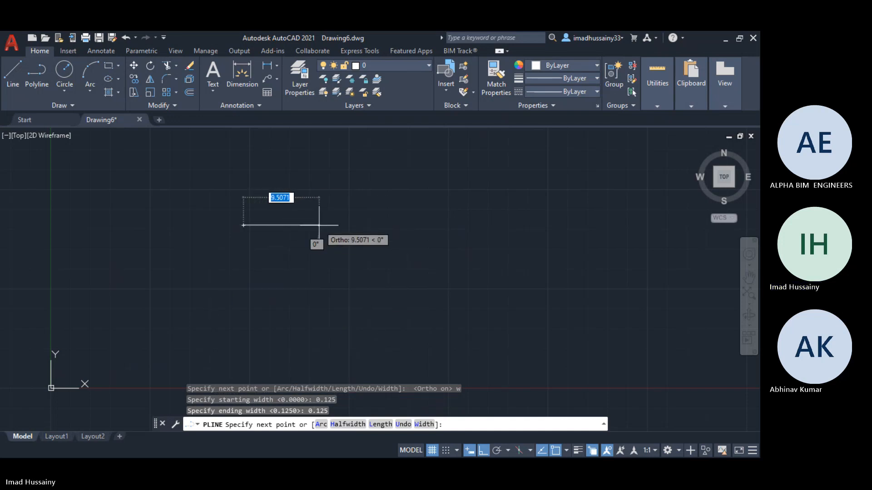
key("Tab")
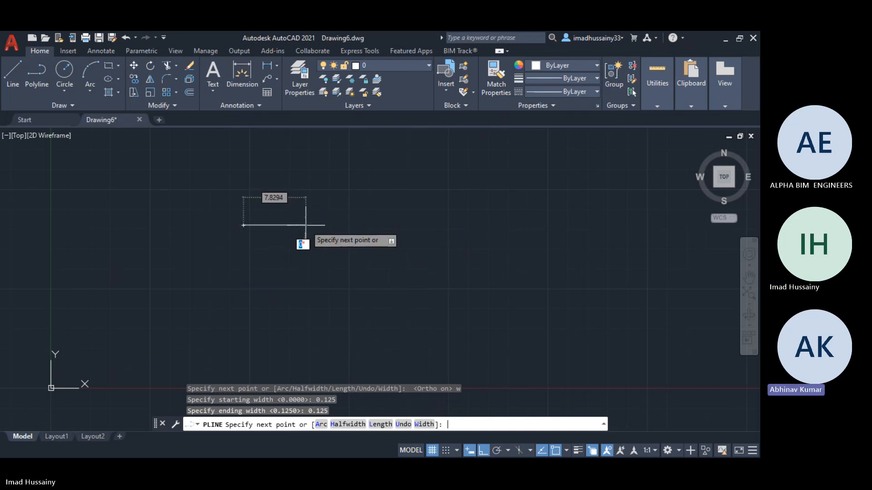
type("45")
key("Return")
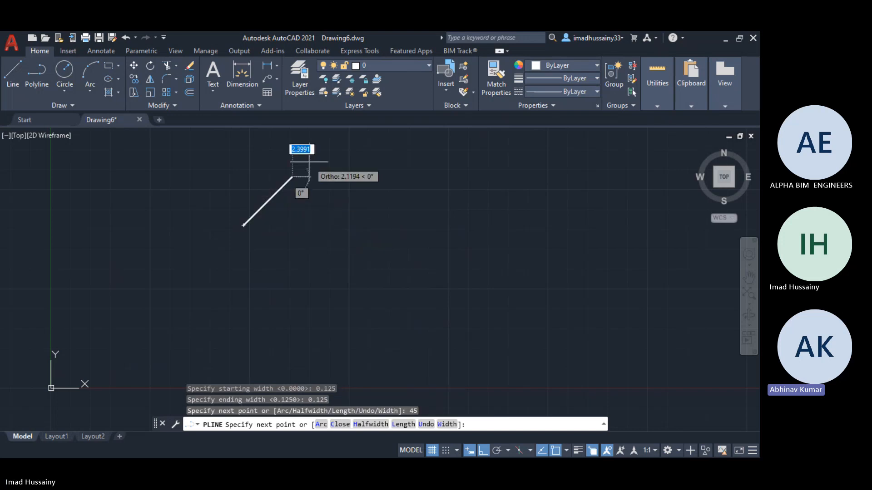
key("ctrl+z")
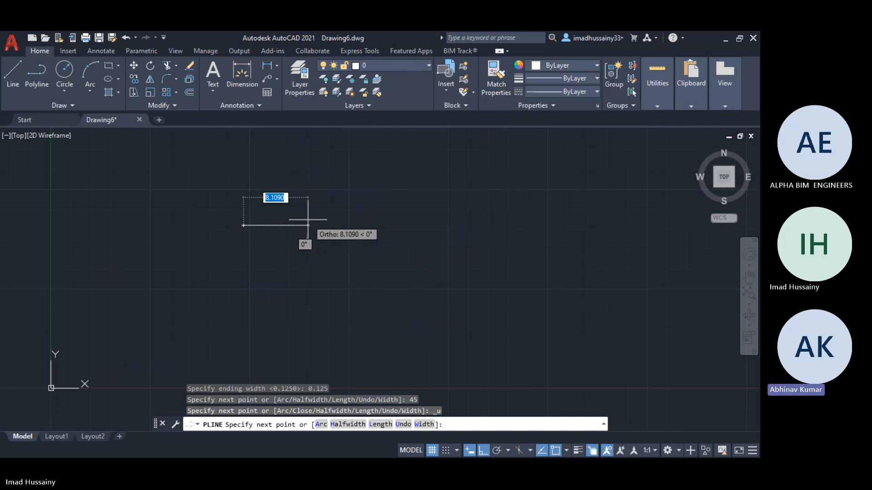
- Set the polyline's starting and ending widths to 0.125 and draw a horizontal segment about 7.8 units long
type("w")
key("Return")
type("0")
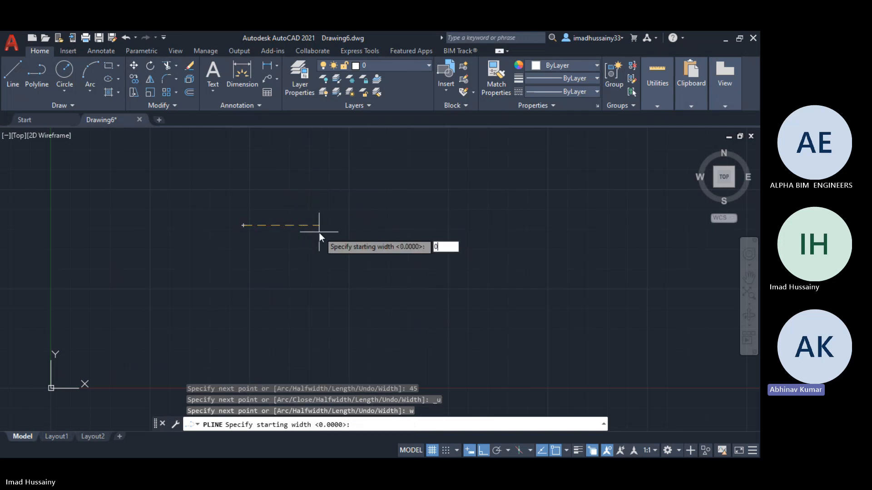
type(".125")
key("Return")
type("0.125")
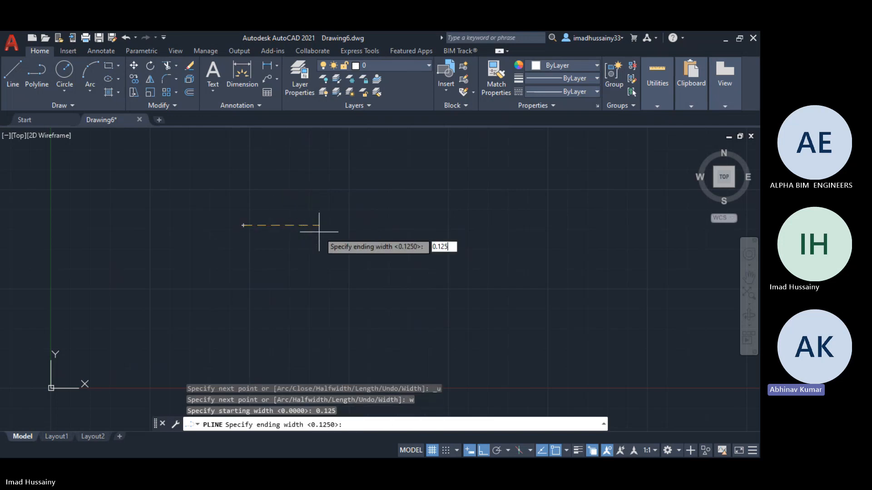
key("Return")
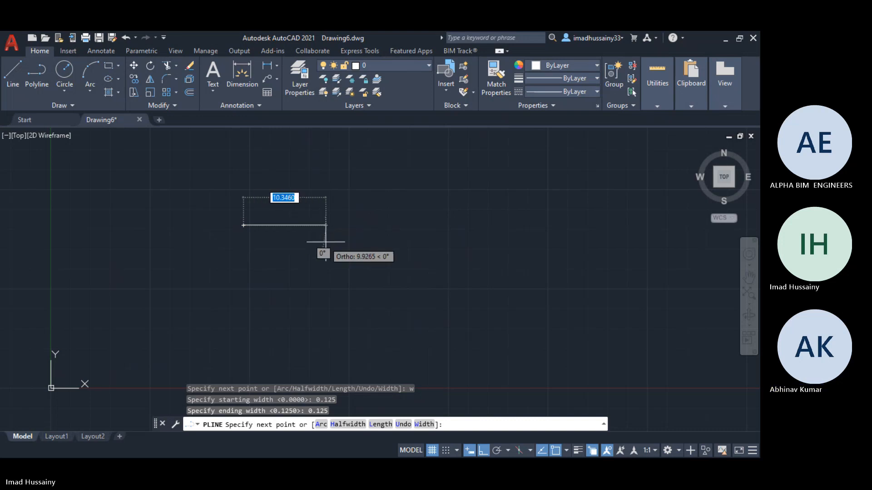
left_click(305, 226)
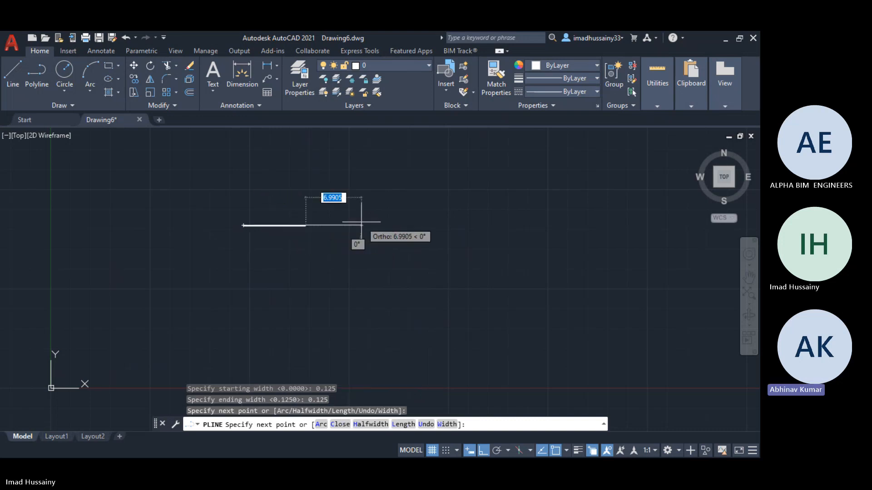
- Add a horizontal arrowhead segment about 7 units long, with starting width 2 and ending width 0, and end the polyline
type("w")
key("Return")
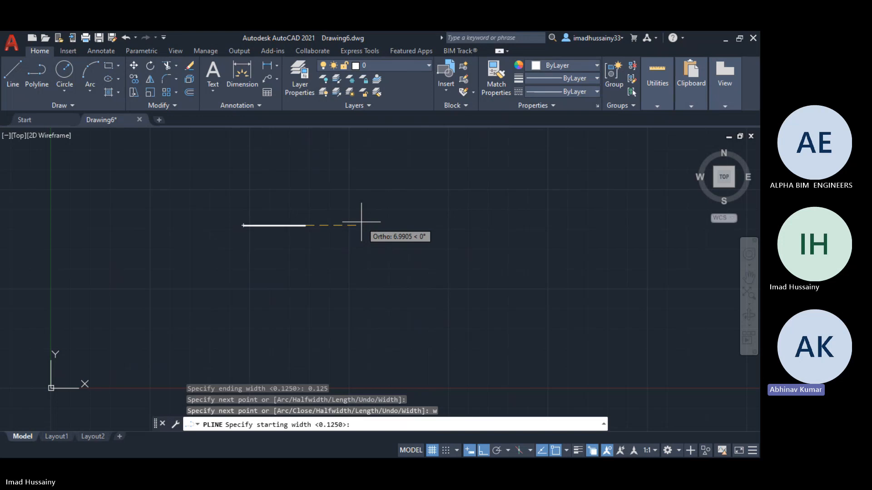
type("2")
key("Return")
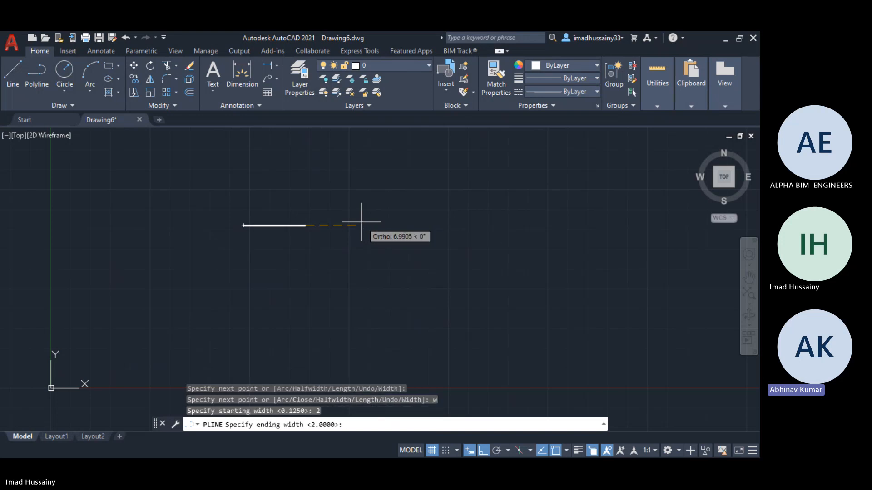
type("0")
key("Return")
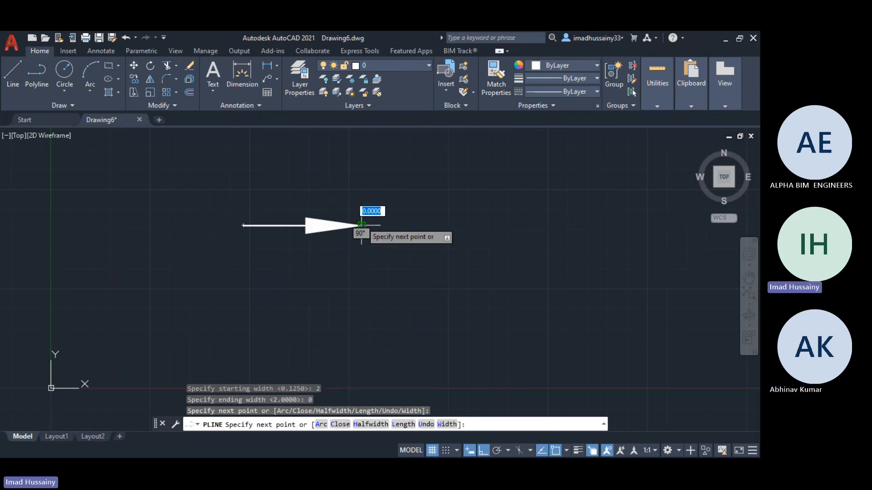
key("Escape")
key("Escape")
key("Escape")
- Rotate the arrow polyline 45 degrees about its tail endpoint
left_click(350, 254)
left_click(233, 204)
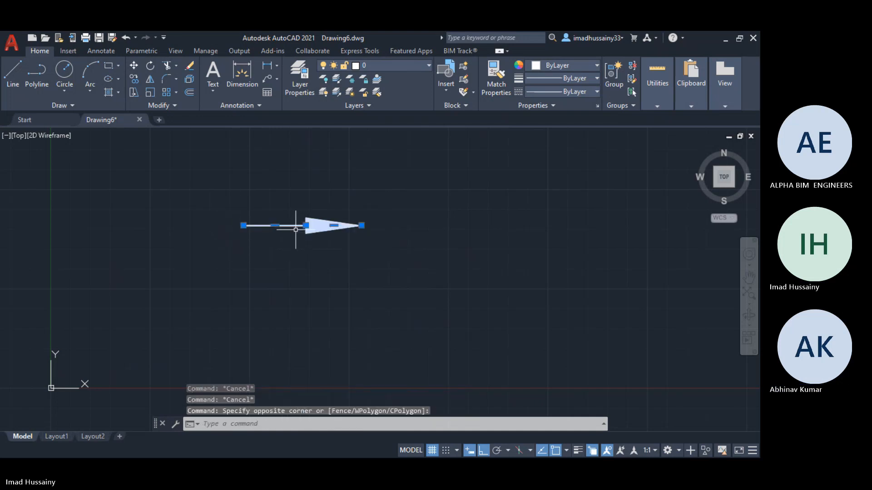
type("ro")
key("Return")
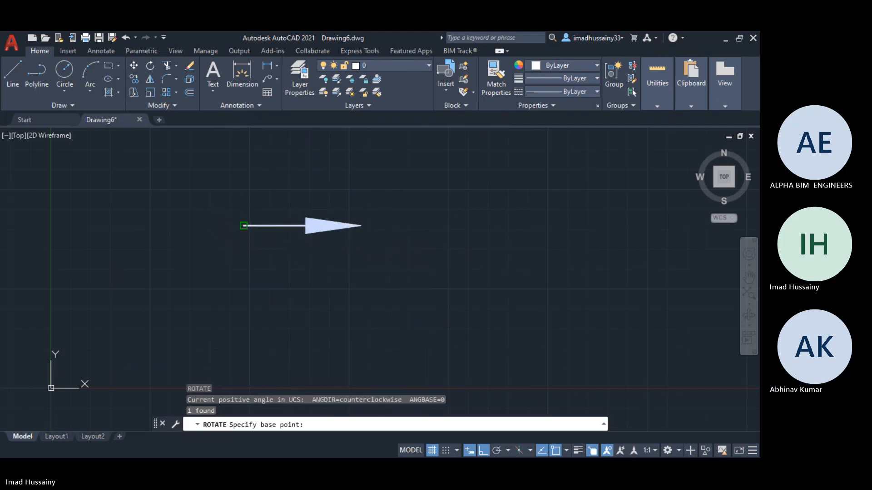
left_click(244, 226)
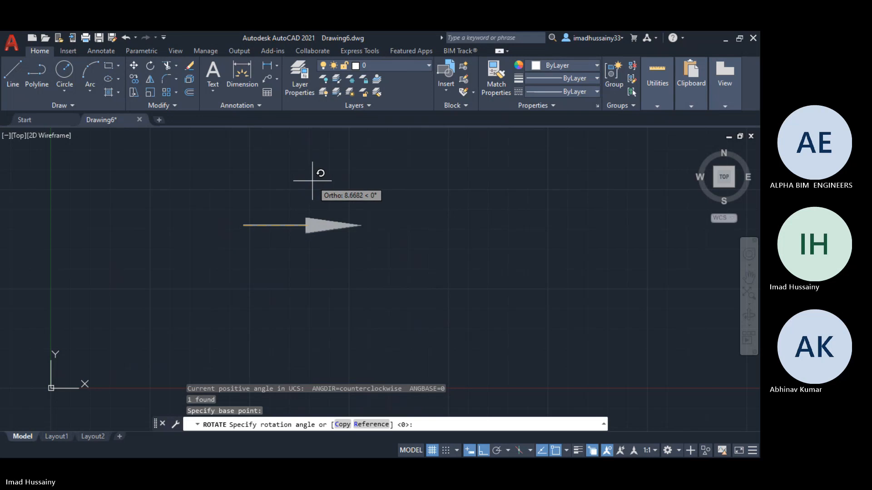
type("45")
key("Return")
key("Escape")
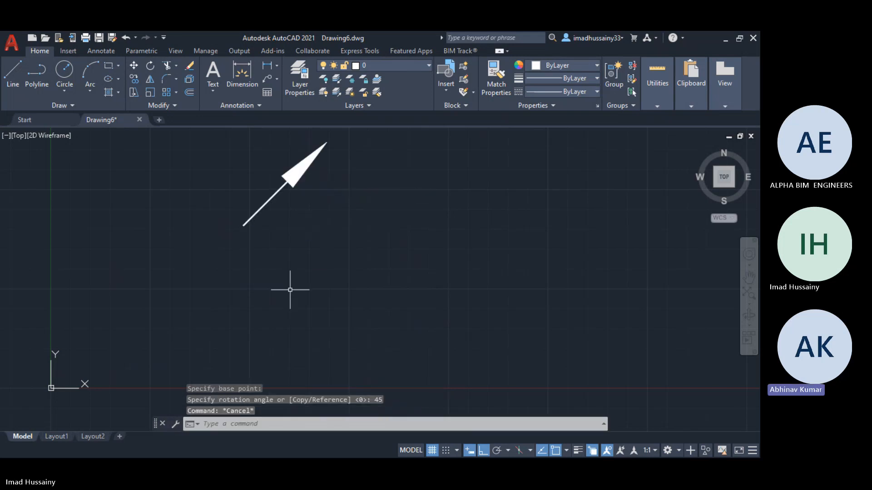
key("Escape")
- Draw a wide rectangle to the right of the rotated arrow, taller than the arrow
scroll(263, 292, "down", 3)
type("re")
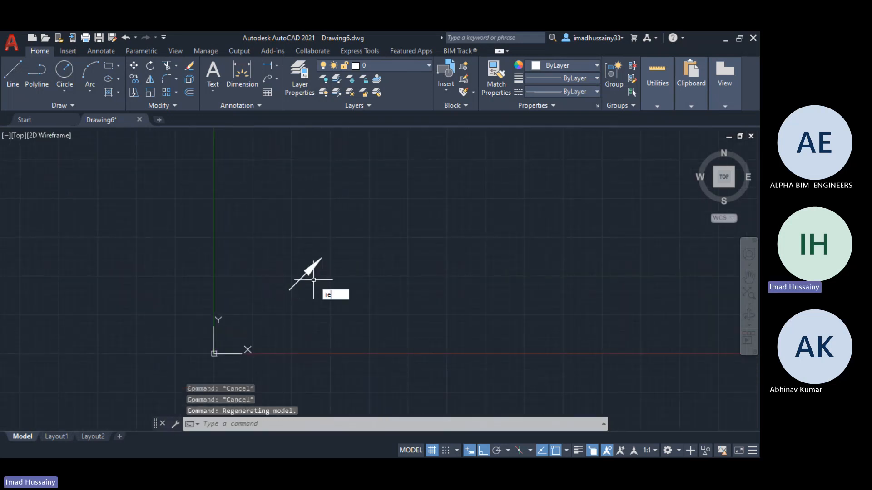
type("c")
key("Return")
left_click(331, 207)
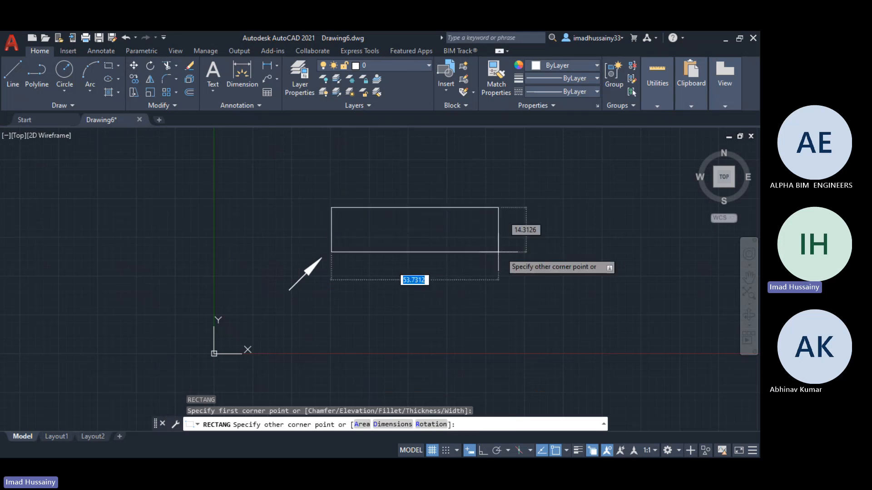
left_click(489, 291)
key("Escape")
key("Escape")
- Turn Ortho off and move the arrow by its tail endpoint to the right side of the rectangle
left_click(306, 274)
left_click(271, 244)
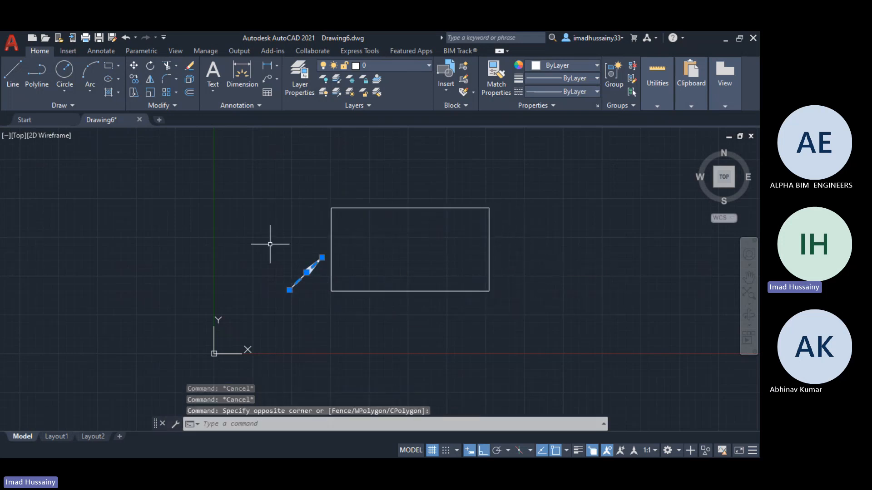
type("m")
key("Return")
left_click(290, 290)
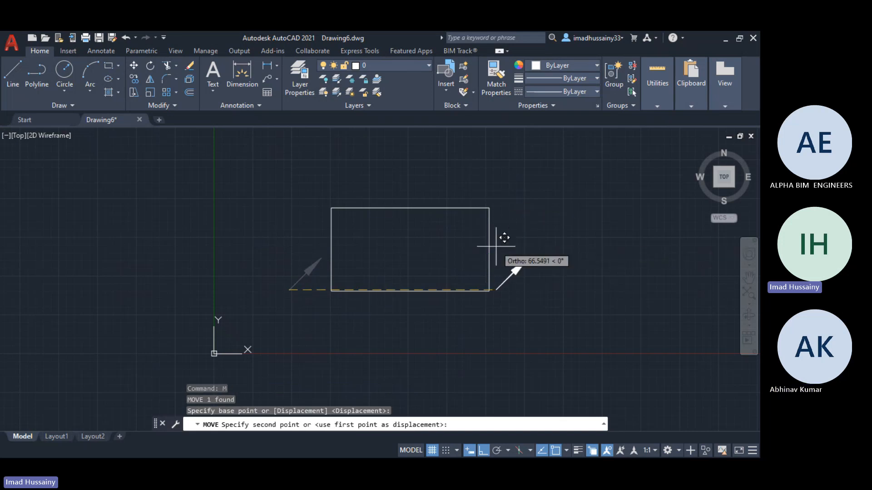
key("F8")
left_click(516, 238)
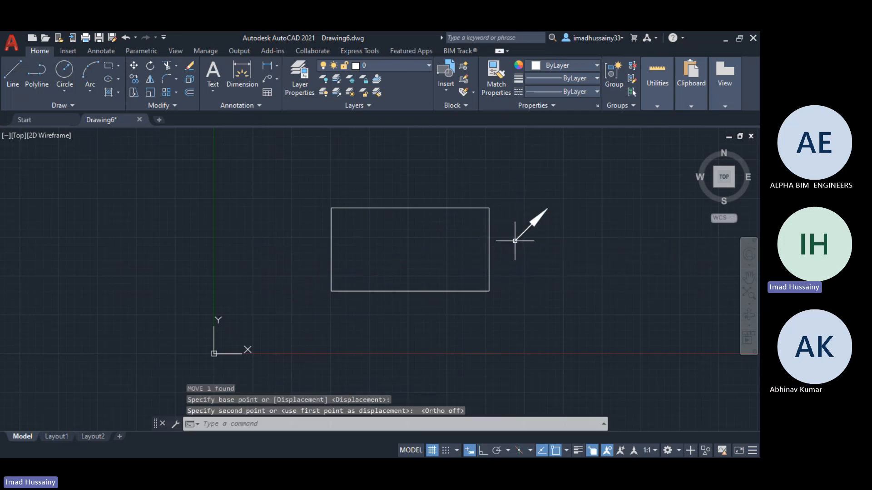
key("Escape")
key("Escape")
key("Escape")
- Draw a vertical line from the arrow's tail up to about the height of its tip
scroll(516, 238, "up", 5)
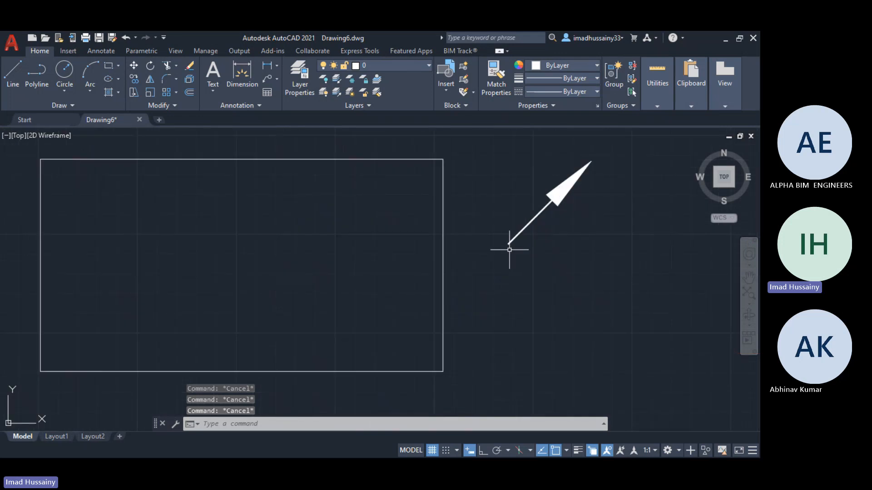
type("l")
key("Return")
left_click(509, 243)
left_click(508, 163)
key("Escape")
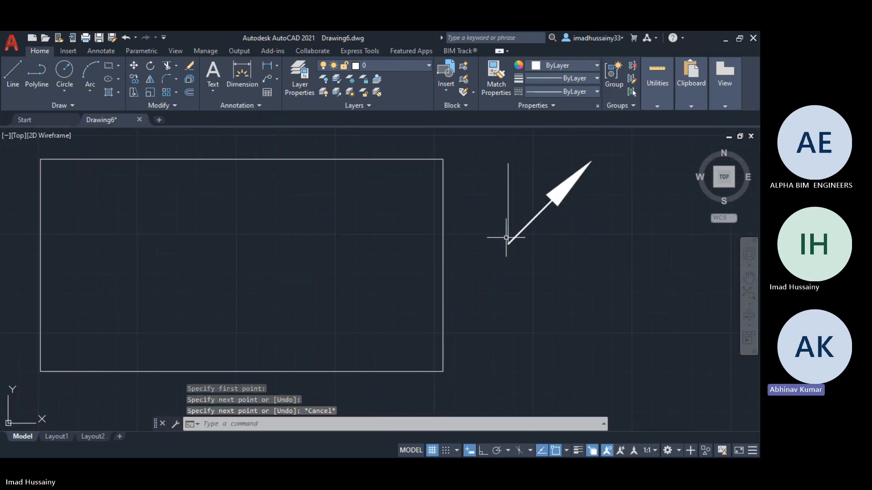
- Try stretching the vertical line's lower endpoint downward from the arrow's tail, and undo the grip edit
left_click(508, 229)
left_click(508, 243)
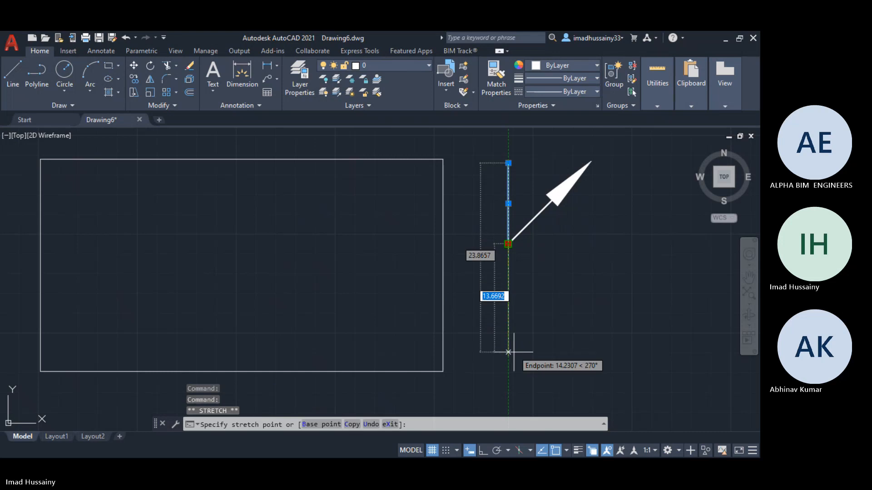
left_click(501, 326)
key("ctrl+z")
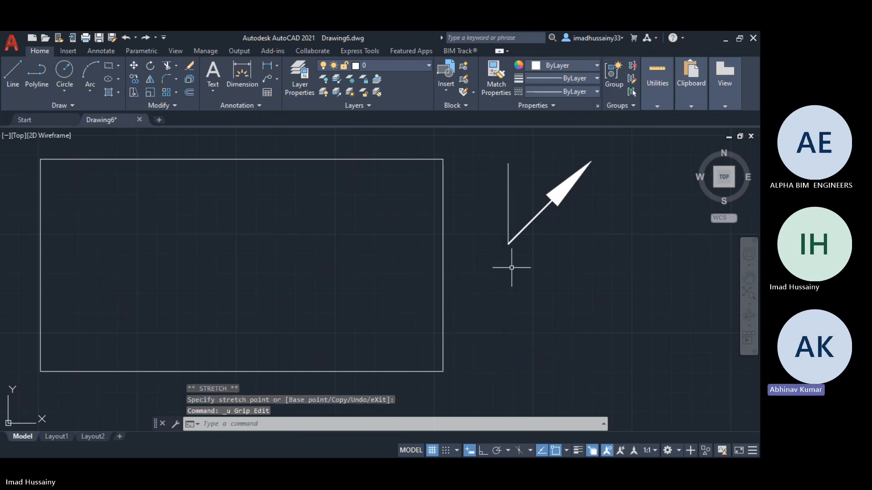
key("Escape")
key("Escape")
- Stretch the vertical line's lower endpoint straight down so the line runs through and below the arrow's tail
left_click(506, 238)
left_click(507, 237)
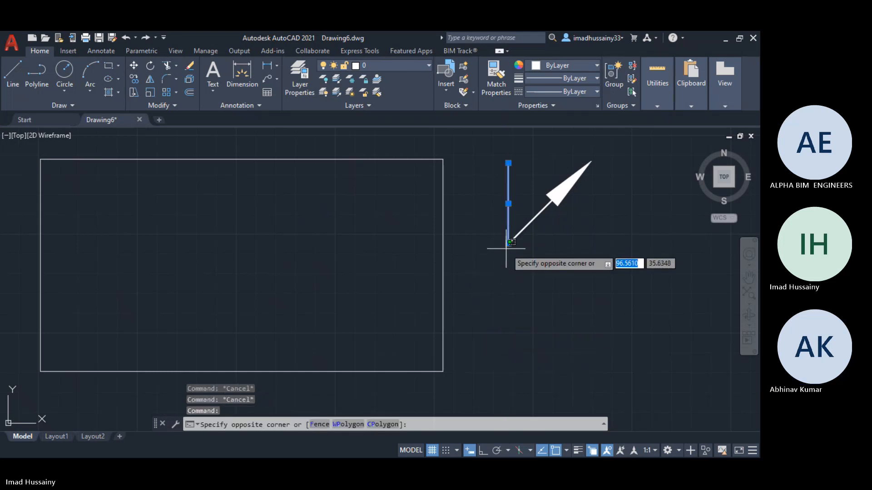
key("Escape")
left_click(508, 244)
key("Escape")
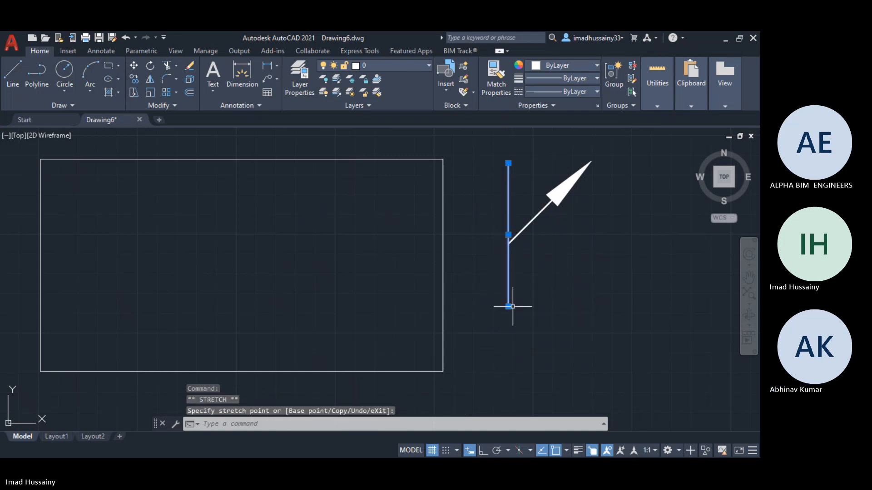
key("Escape")
key("Escape")
- Draw a horizontal line through the arrow's tail, from the right of it to the rectangle's nearest vertical edge
type("l")
key("Return")
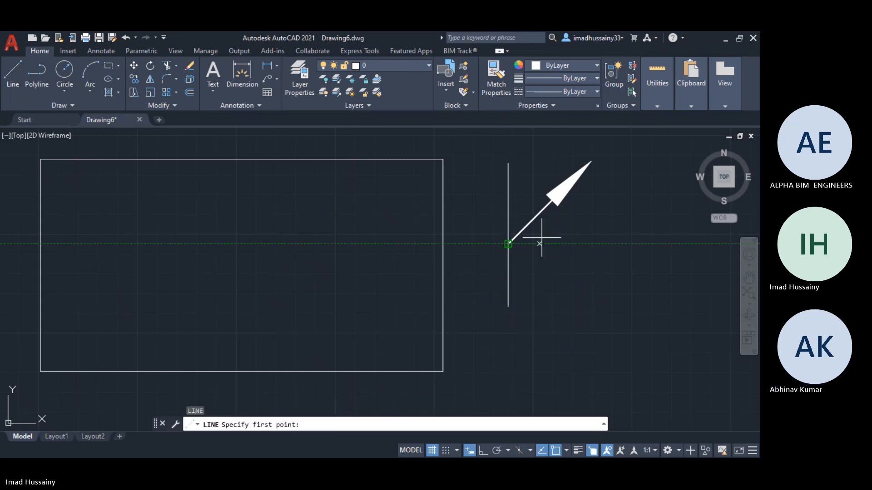
left_click(561, 244)
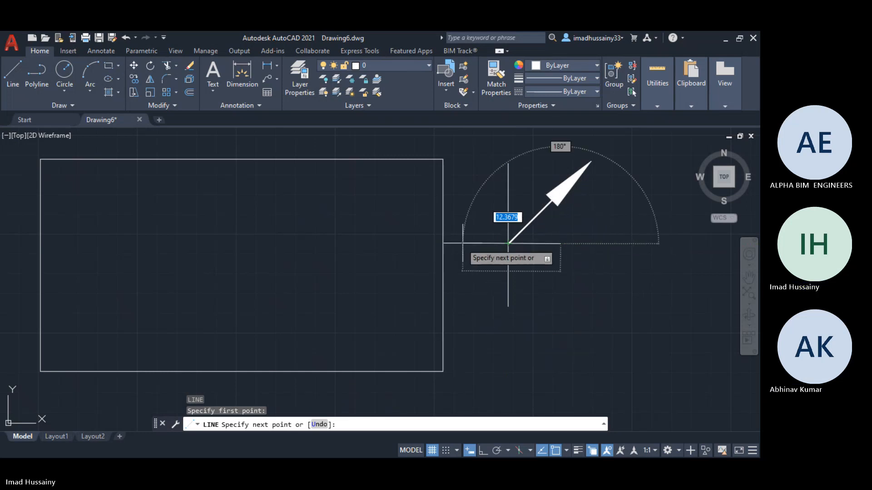
left_click(444, 245)
key("Escape")
key("Escape")
- Shorten the horizontal line by stretching its endpoint from the rectangle's edge toward the arrow's tail, keeping it horizontal
left_click(484, 246)
left_click(463, 243)
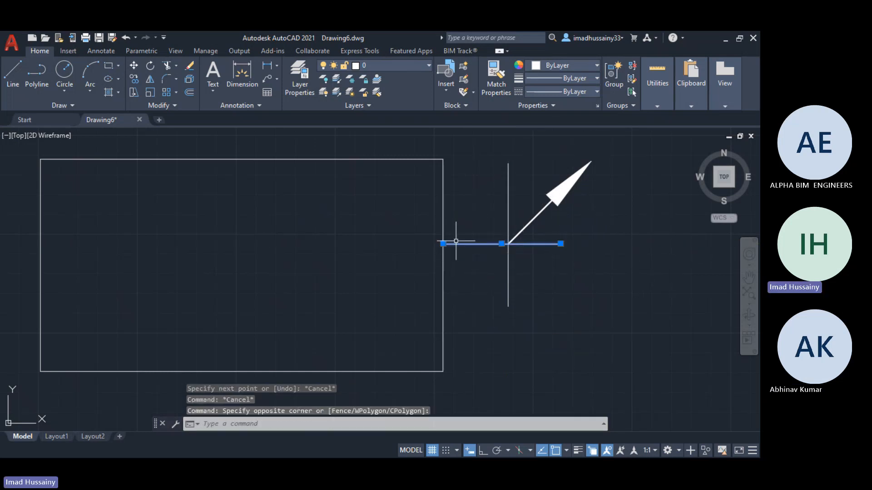
left_click(468, 243)
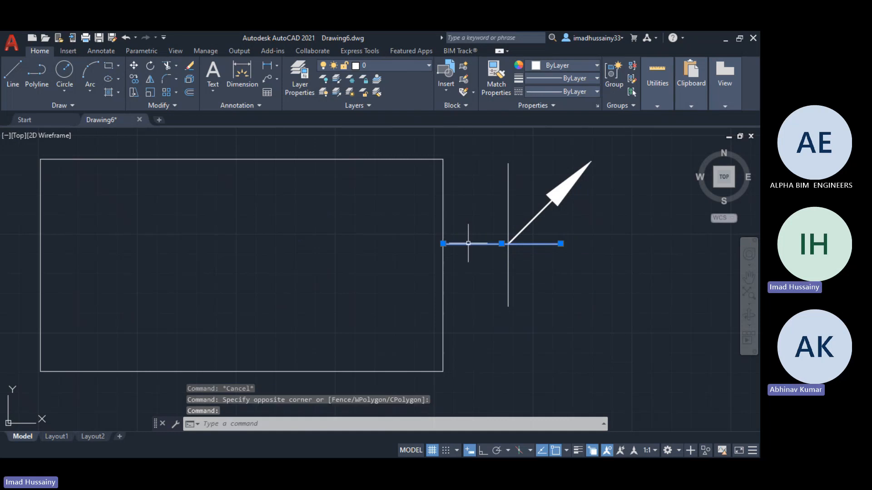
left_click(444, 244)
left_click(477, 244)
key("Escape")
key("Escape")
scroll(555, 215, "down", 2)
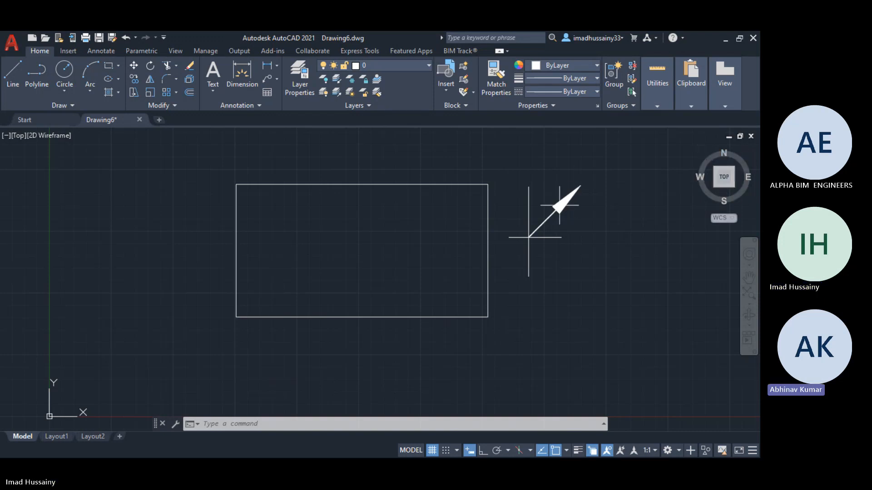
left_click(573, 317)
left_click(363, 191)
key("Escape")
key("Escape")
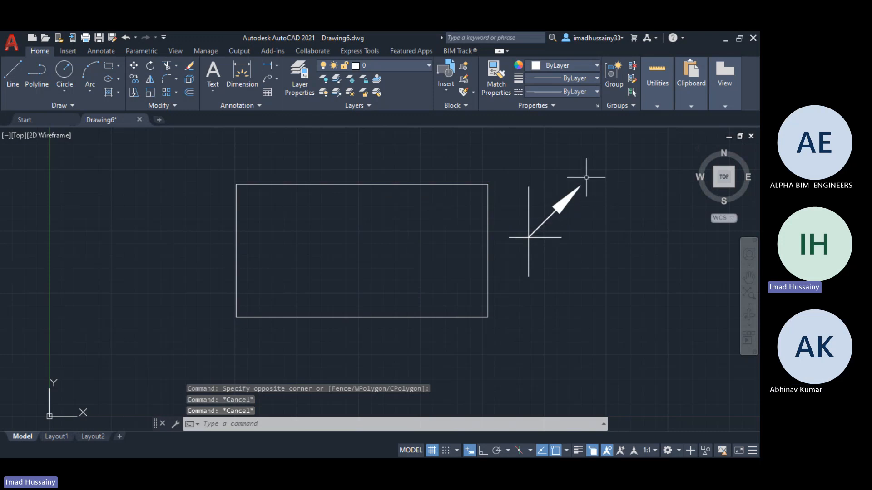
key("Escape")
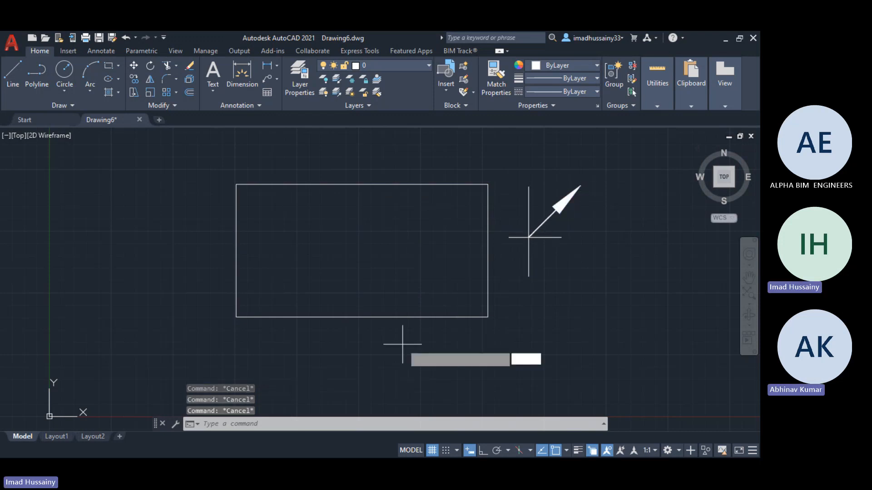
left_click(402, 345)
left_click(242, 174)
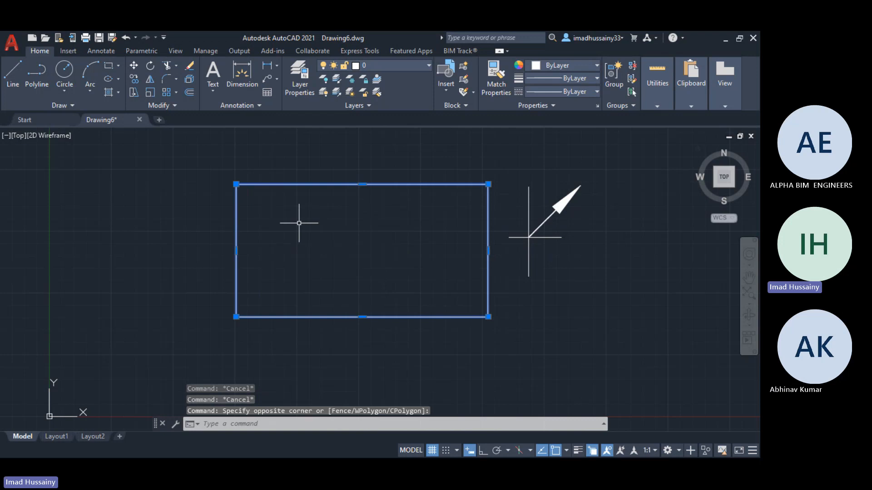
type("ro")
key("Return")
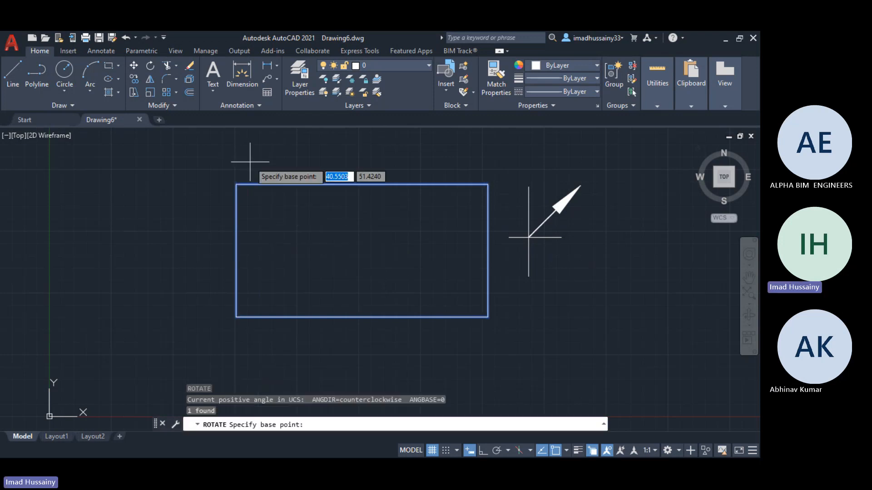
type("4")
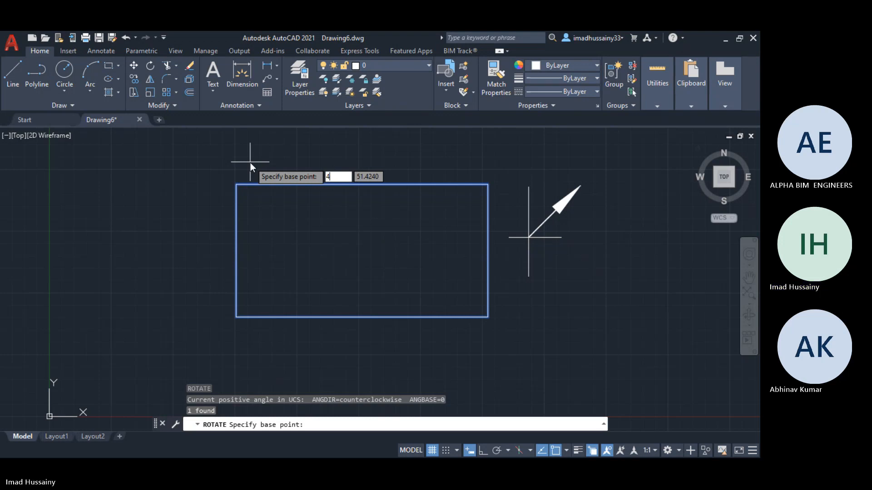
key("BackSpace")
key("Escape")
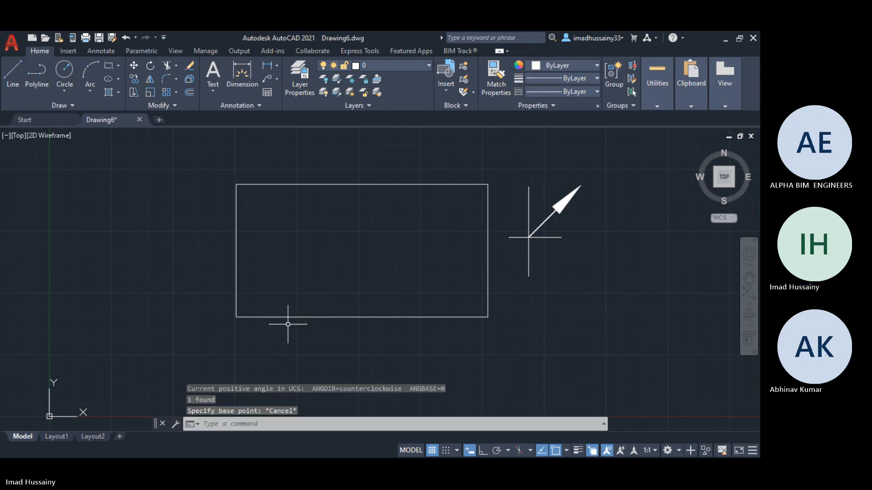
key("Escape")
key("Escape")
- Rotate the rectangle 45 degrees about its lower-left corner
left_click(308, 341)
left_click(229, 245)
key("Return")
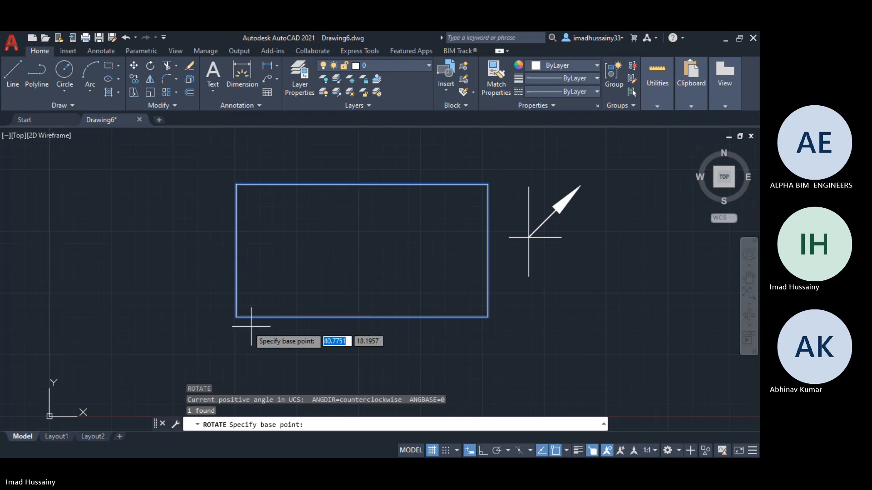
left_click(236, 317)
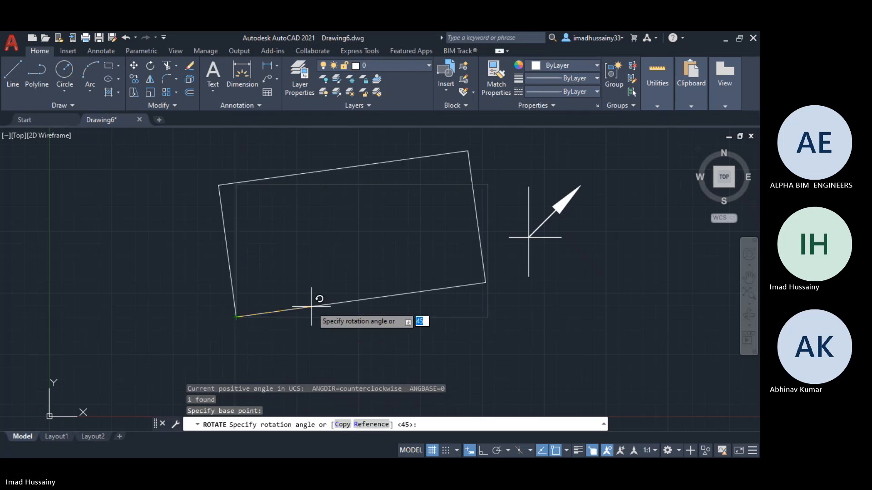
key("Return")
key("Escape")
- Move the arrow with its crossing lines, by their intersection, to just outside the rotated rectangle's upper-right edge
scroll(417, 286, "down", 2)
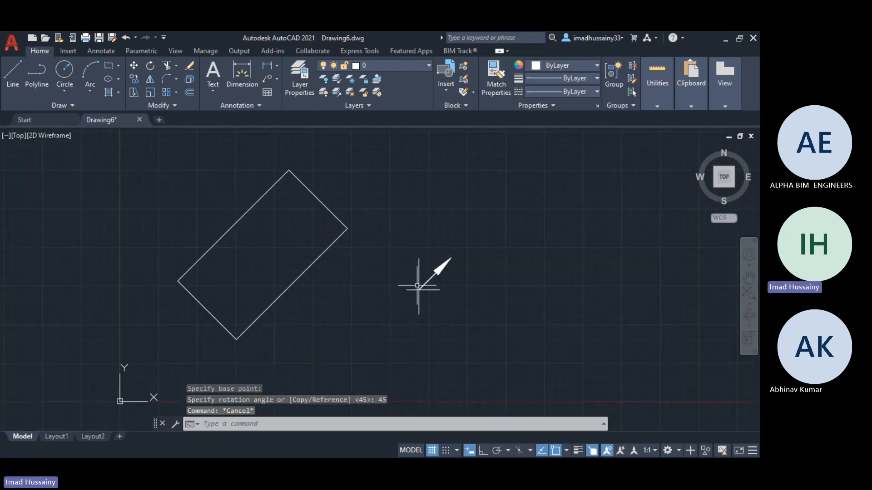
left_click(462, 315)
left_click(395, 230)
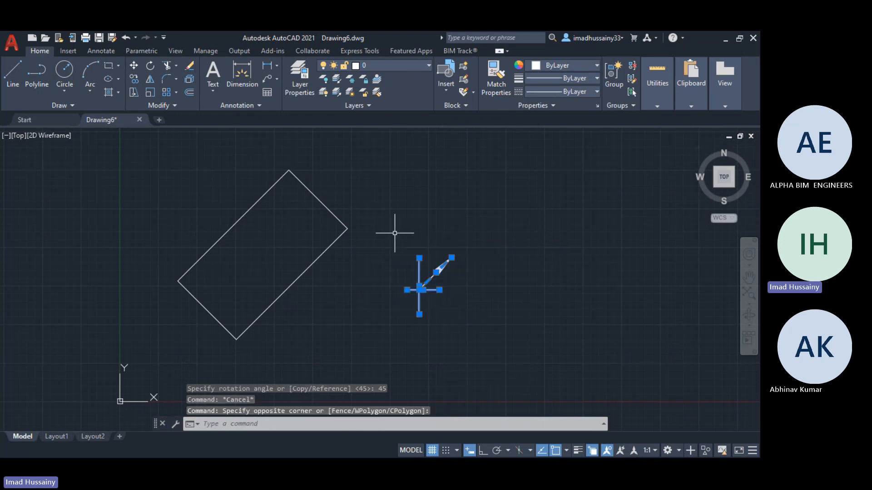
type("M")
key("Return")
left_click(419, 289)
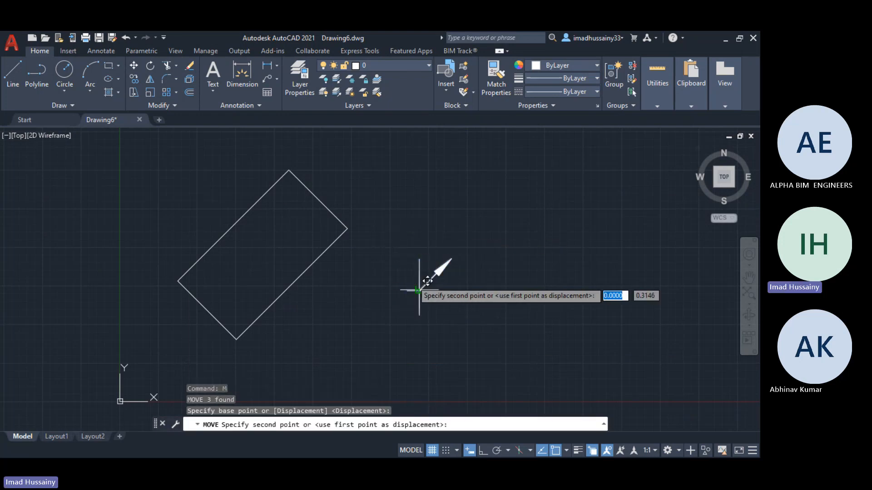
key("Escape")
scroll(315, 287, "down", 2)
key("Escape")
scroll(305, 274, "up", 2)
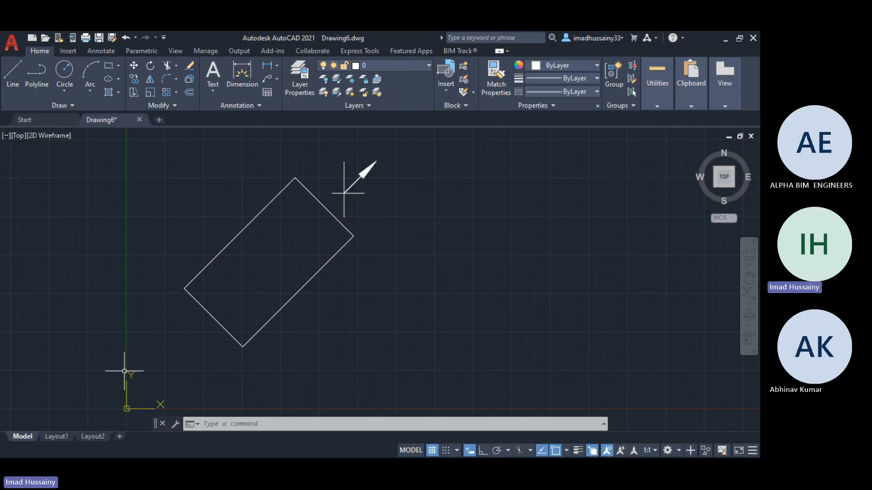
scroll(122, 400, "up", 5)
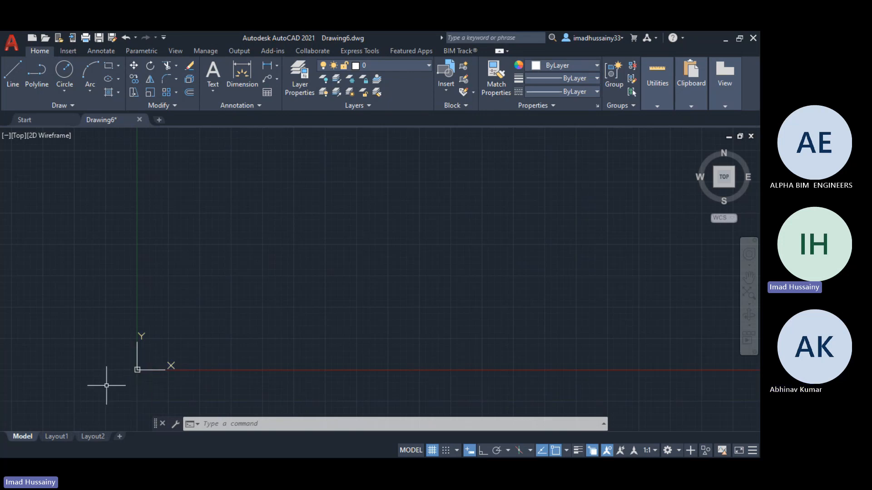
scroll(121, 381, "down", 3)
scroll(120, 375, "up", 2)
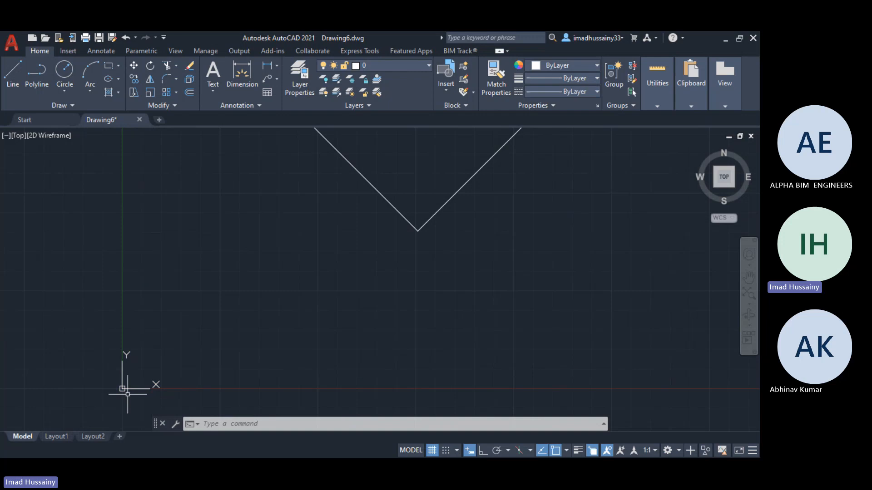
- Move the UCS origin onto the lower corner of the tilted rectangle
key("Escape")
key("Escape")
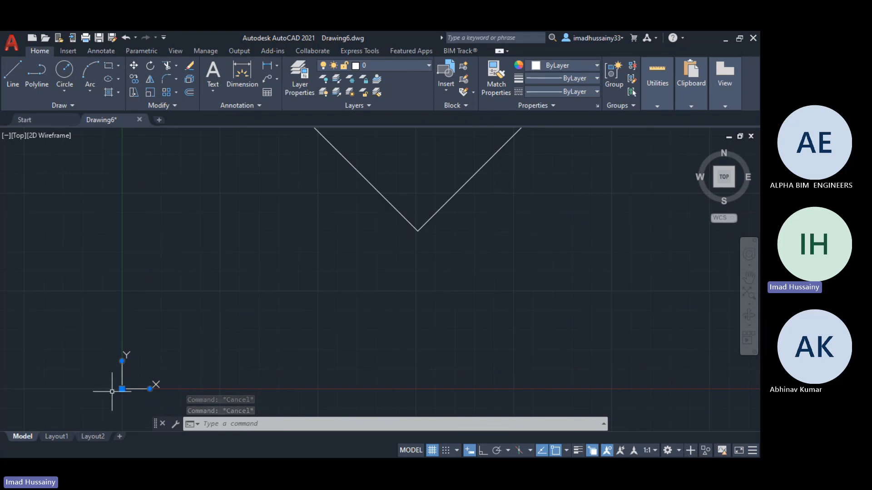
left_click(122, 388)
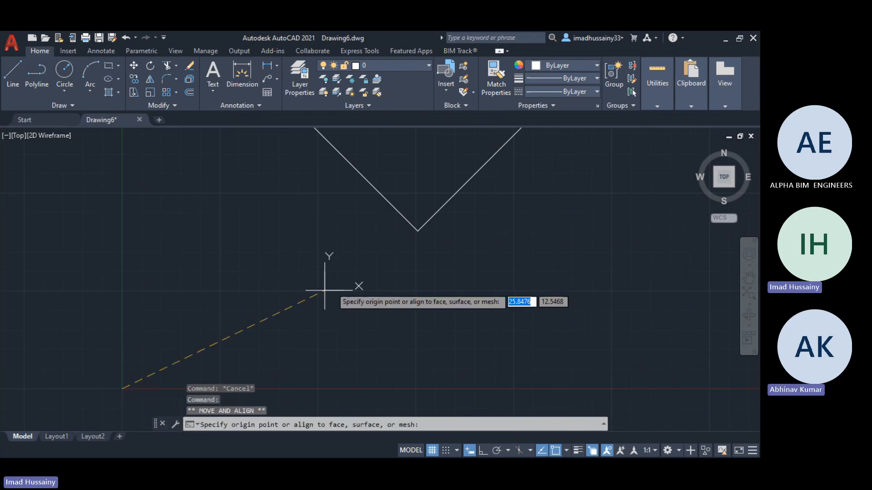
left_click(417, 231)
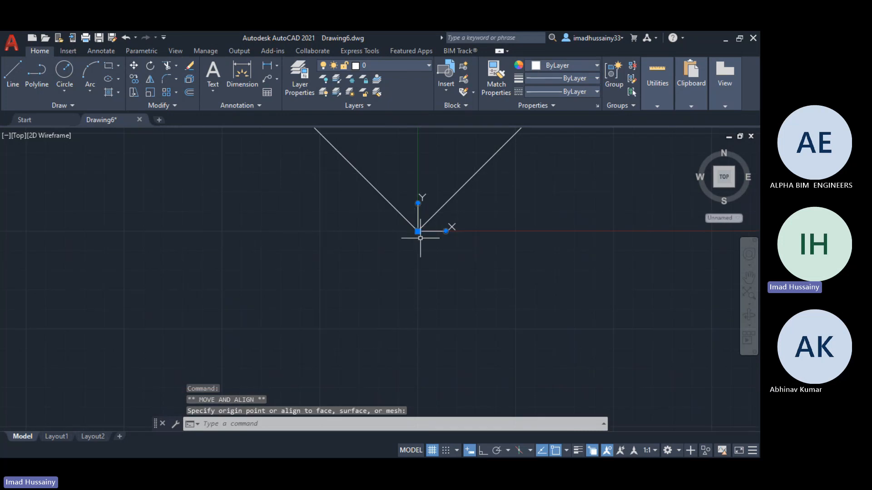
- Move the UCS origin to an empty point below and left of the rectangle's lower corner, and undo both origin moves
left_click(449, 272)
left_click(430, 227)
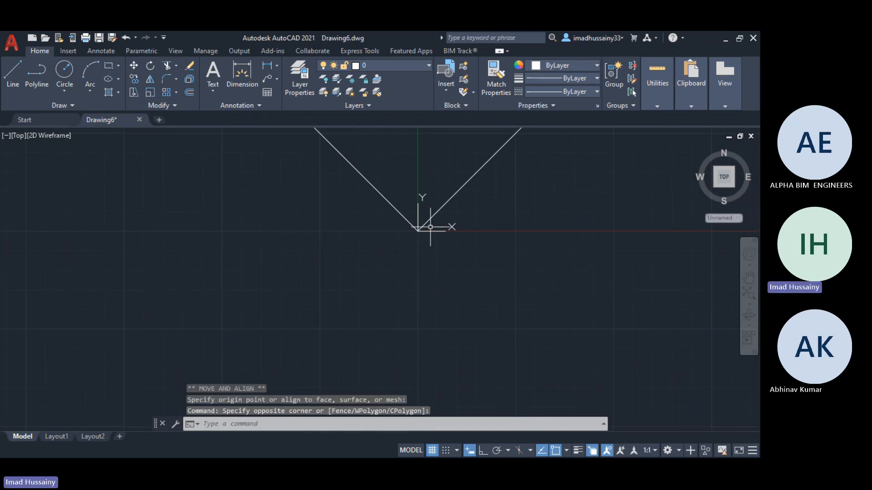
left_click(432, 228)
left_click(427, 230)
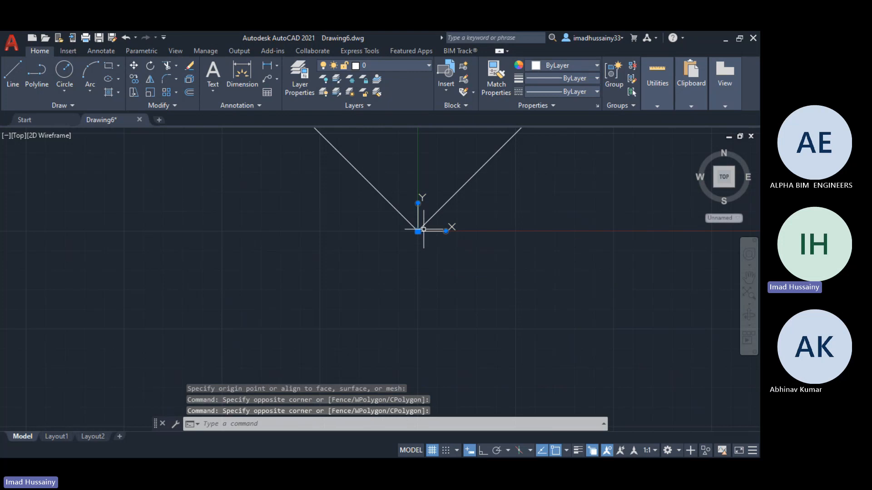
left_click(418, 231)
left_click(271, 308)
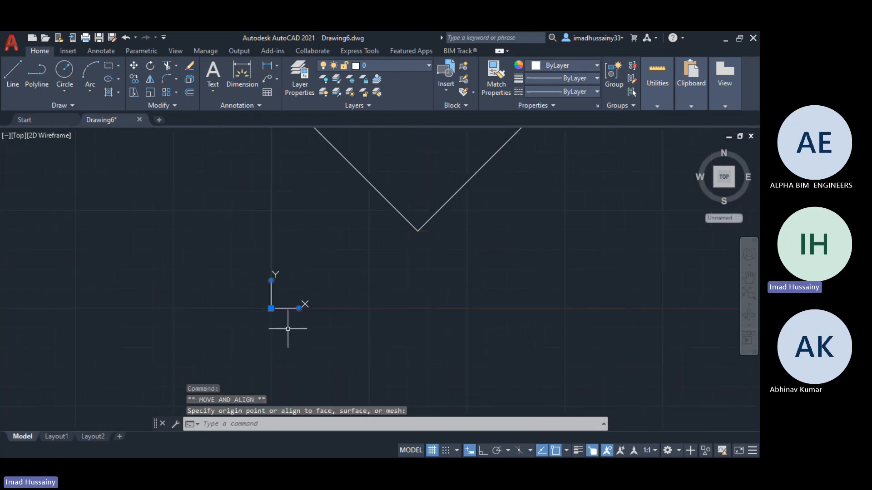
key("Escape")
key("Escape")
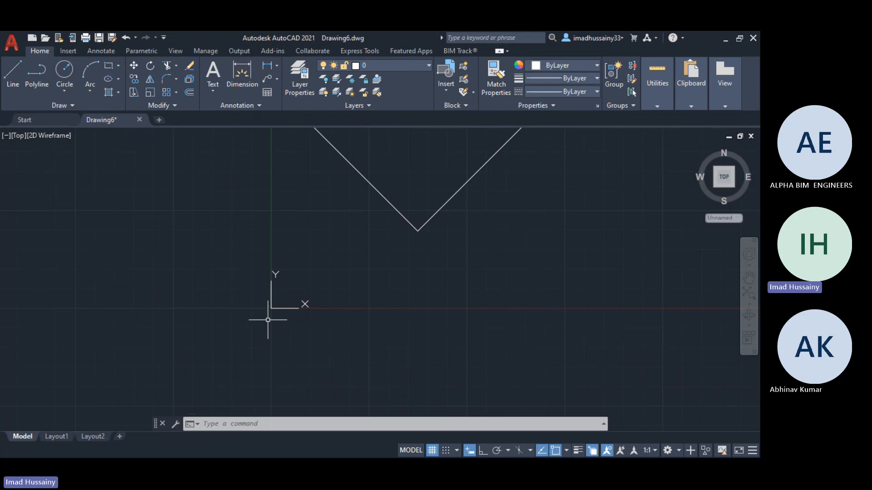
key("ctrl+z")
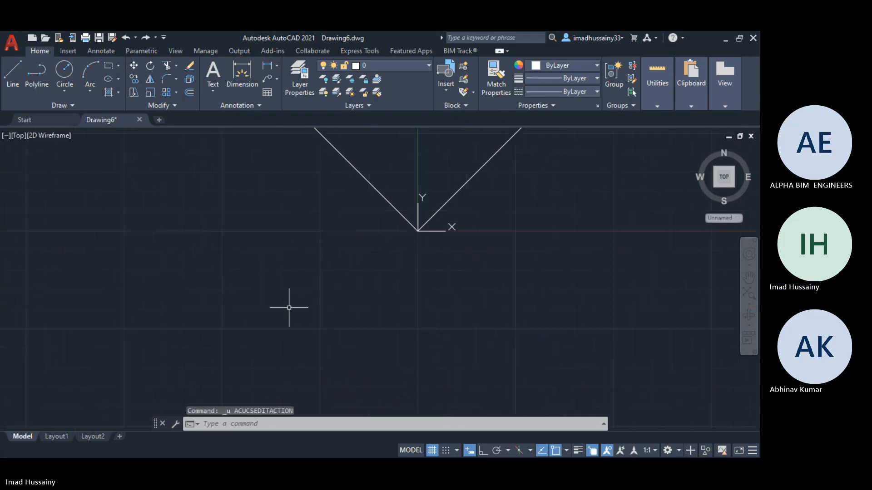
key("ctrl+z")
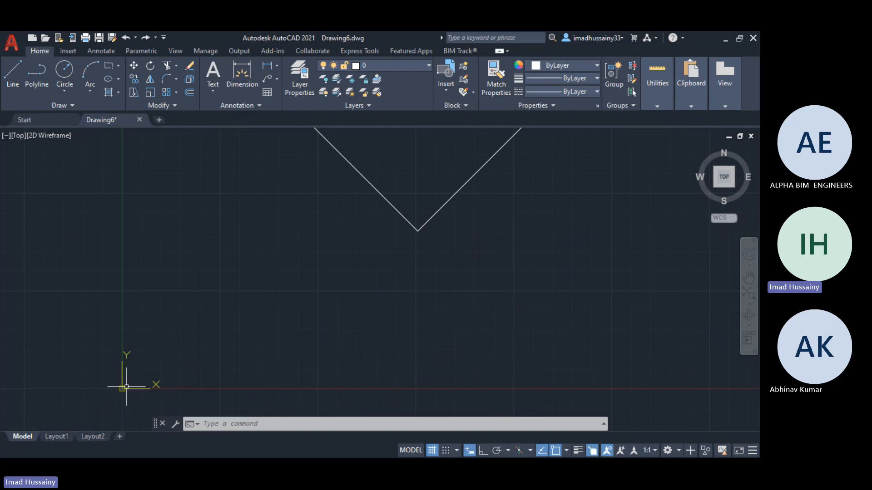
- Reposition the UCS origin at an empty point just left of and below the rectangle's lower corner
left_click(155, 383)
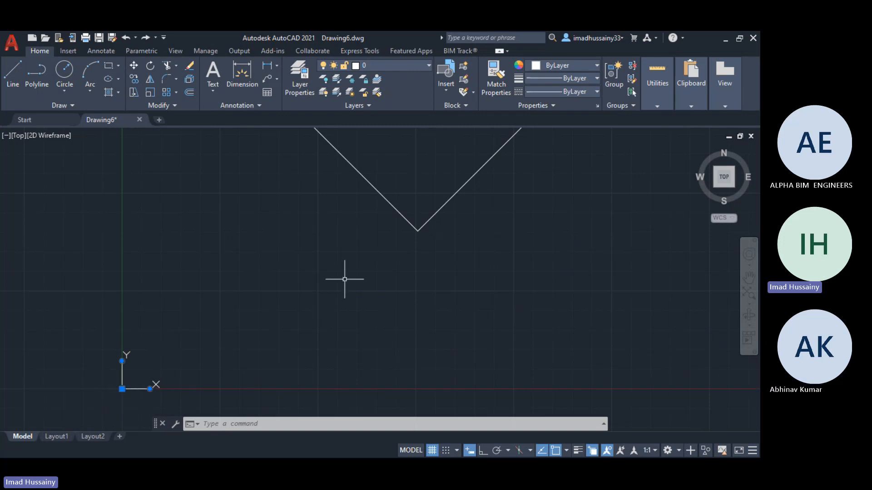
left_click(122, 389)
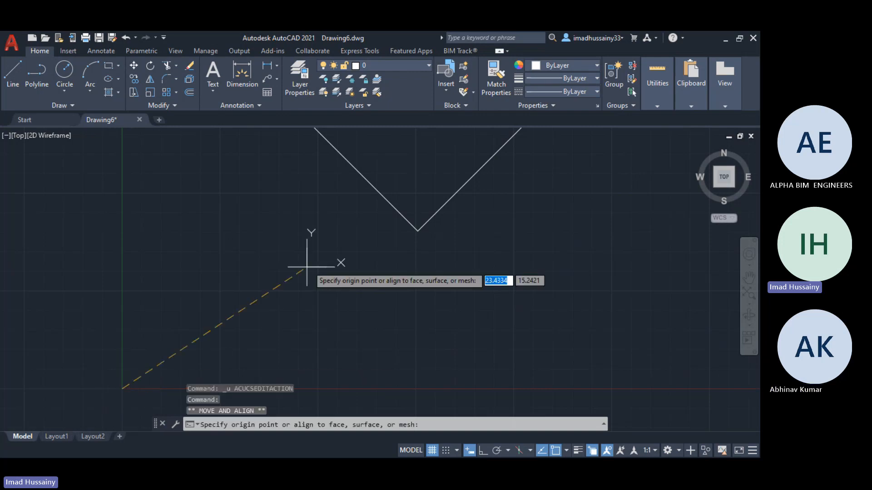
left_click(308, 266)
key("Escape")
key("Escape")
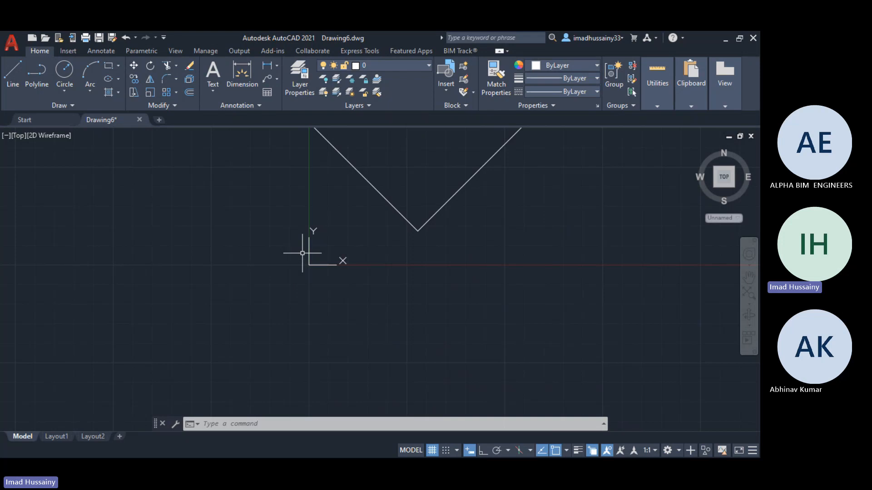
left_click(337, 293)
key("Escape")
key("Escape")
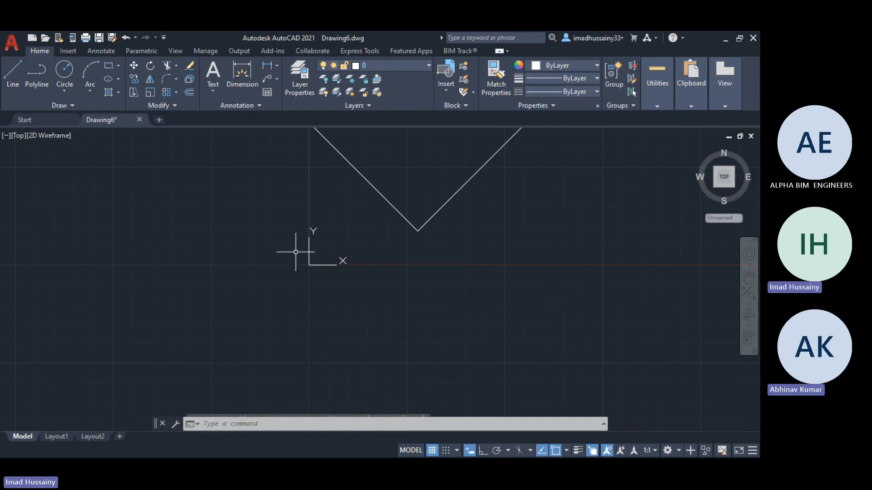
- Snap the UCS origin to the endpoint at the tilted rectangle's lower corner
left_click(339, 280)
key("Escape")
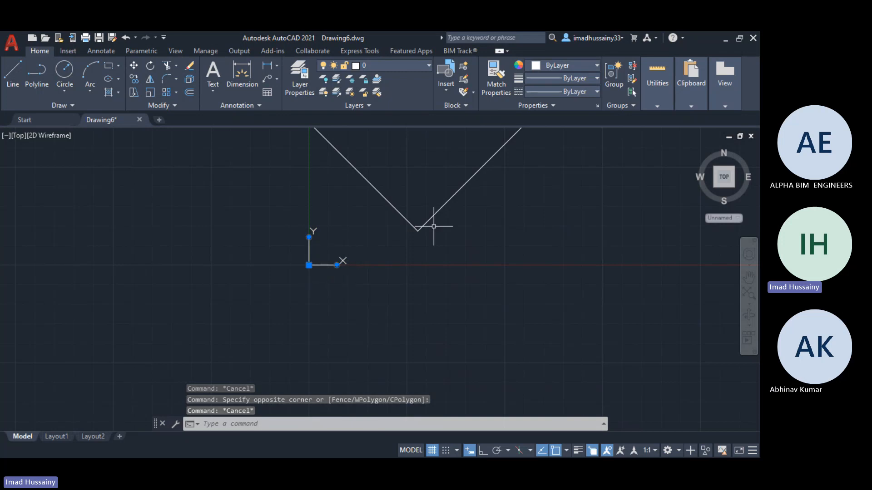
left_click(309, 265)
left_click(418, 231)
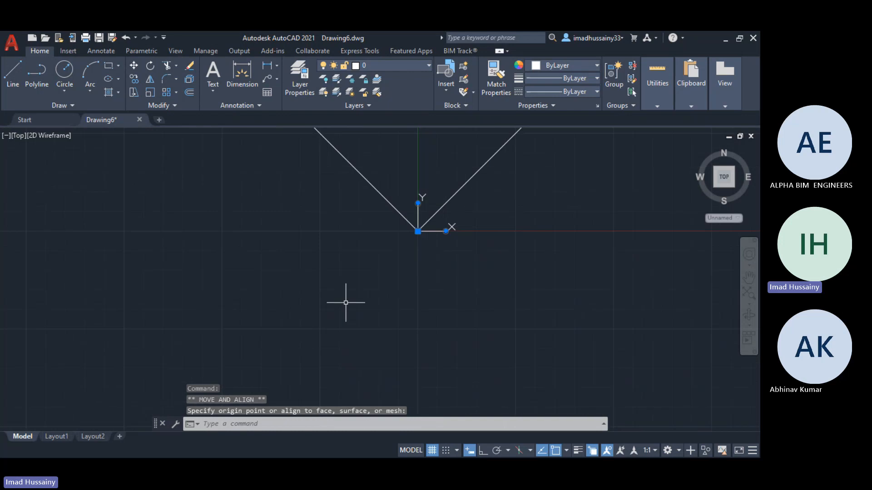
scroll(399, 246, "up", 2)
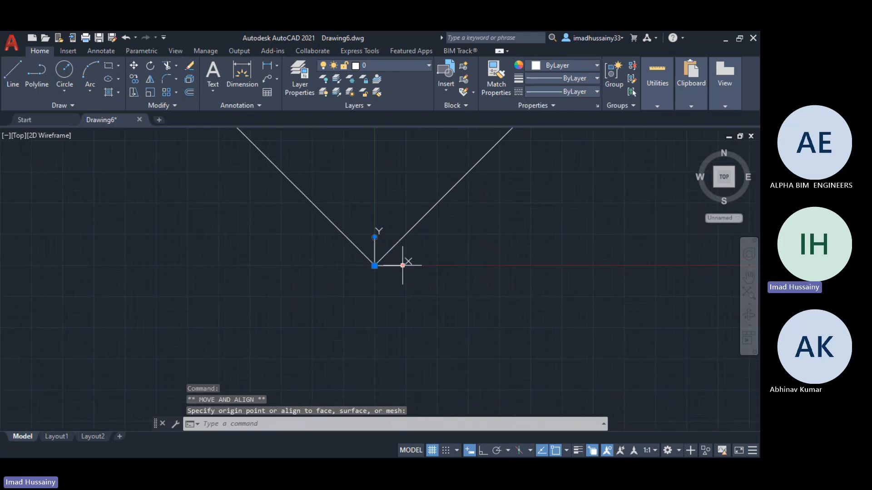
left_click(375, 266)
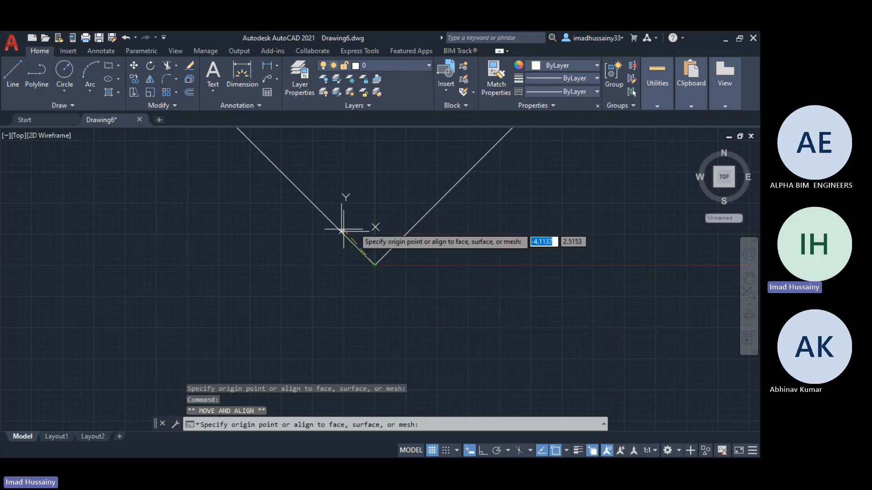
left_click(374, 266)
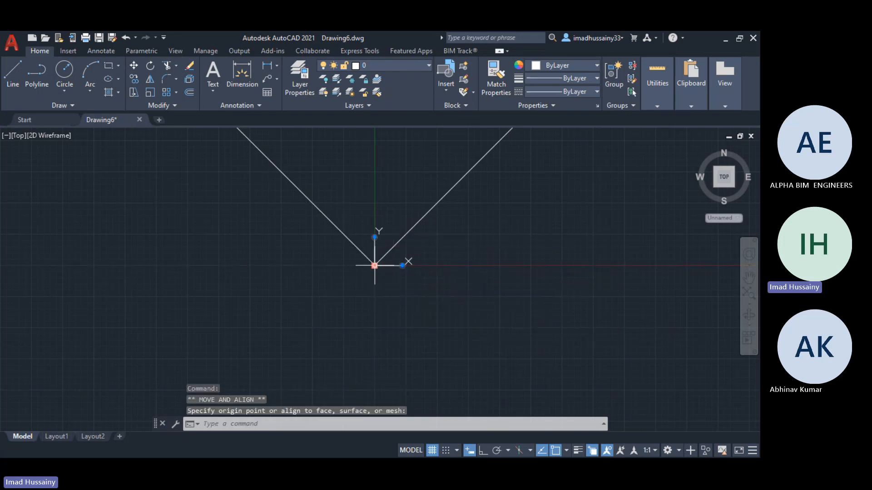
- Align the UCS X axis with the rectangle's long edge running up and right from the origin corner
left_click(402, 266)
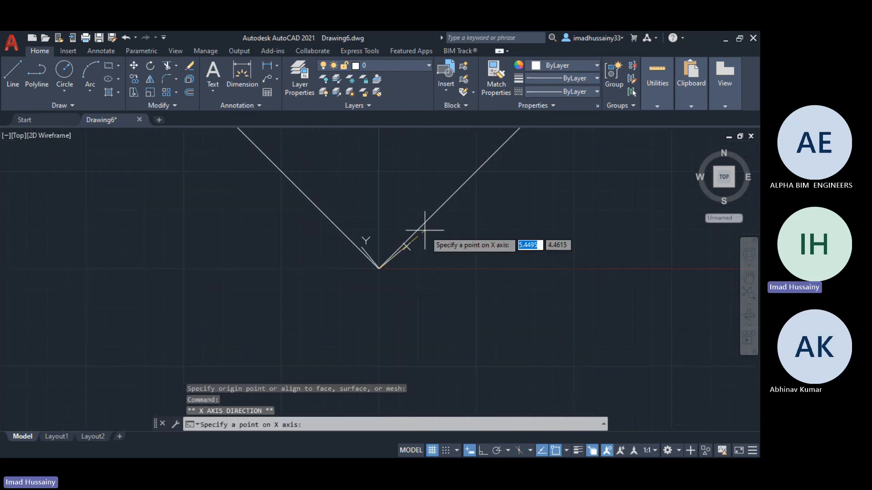
scroll(411, 218, "down", 4)
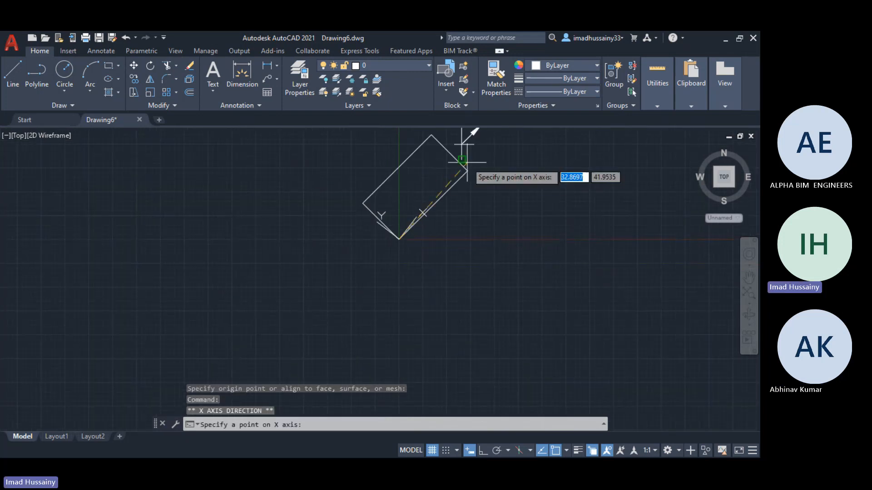
key("Escape")
scroll(424, 218, "up", 5)
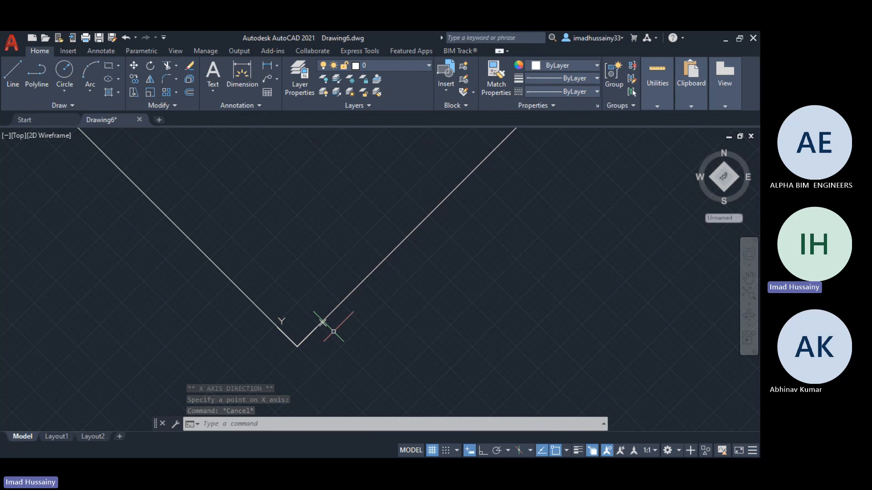
scroll(359, 354, "down", 3)
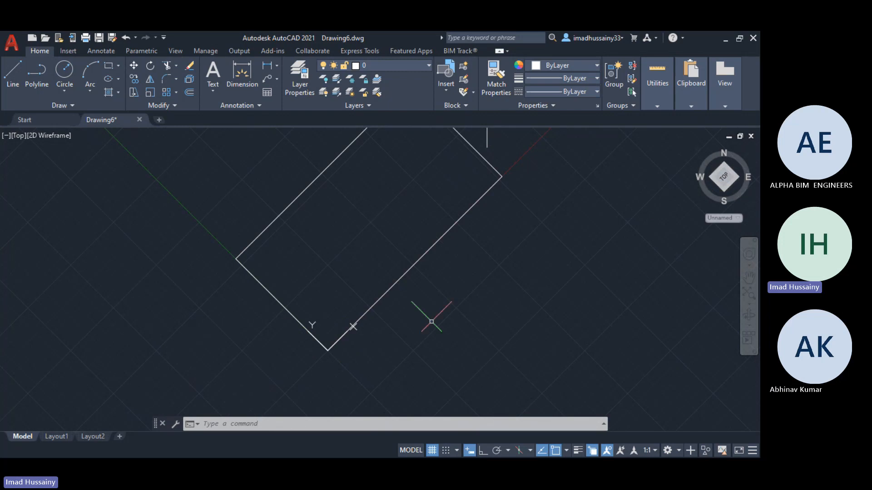
- Reorient the view to Top in the rotated UCS so the rectangle's long edges run horizontally
left_click(732, 177)
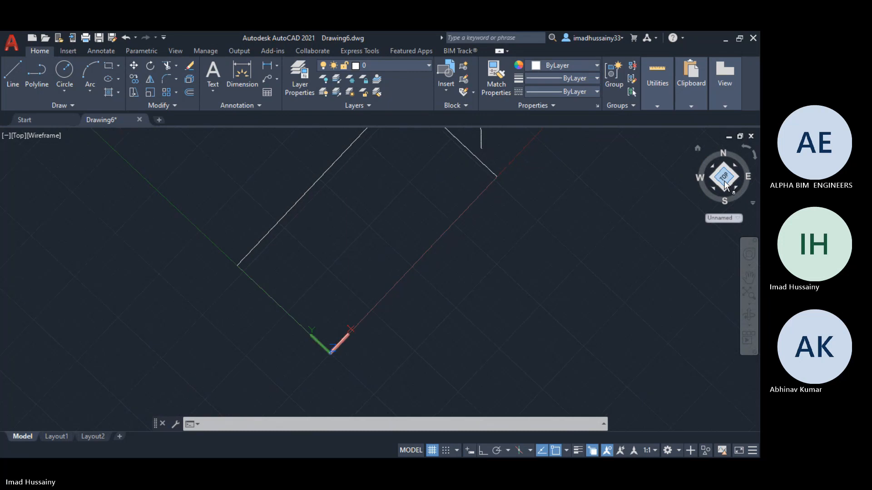
left_click(734, 173)
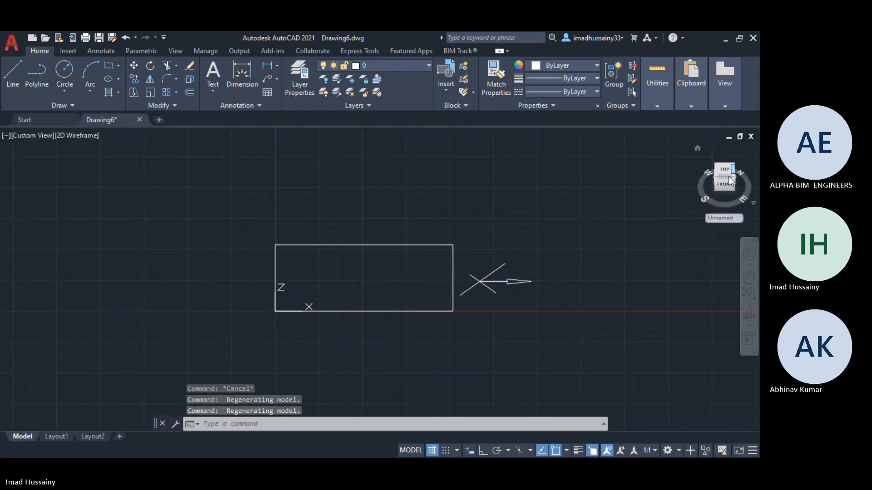
left_click(727, 171)
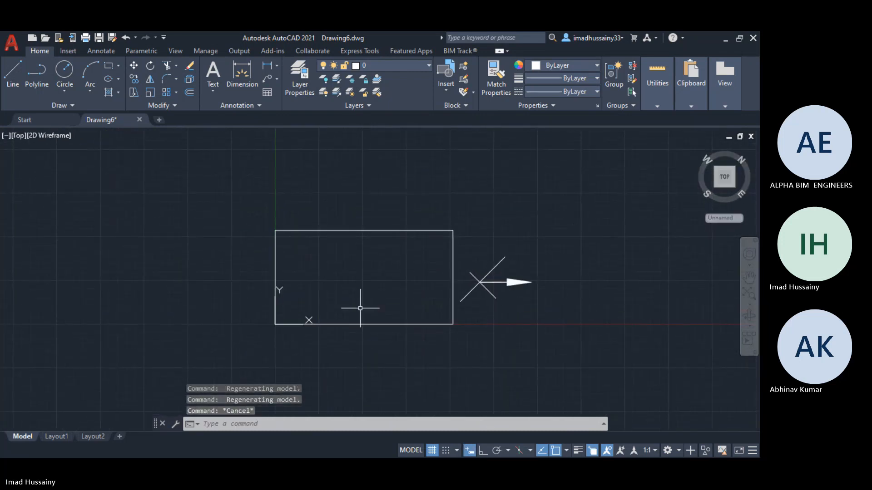
scroll(501, 290, "up", 2)
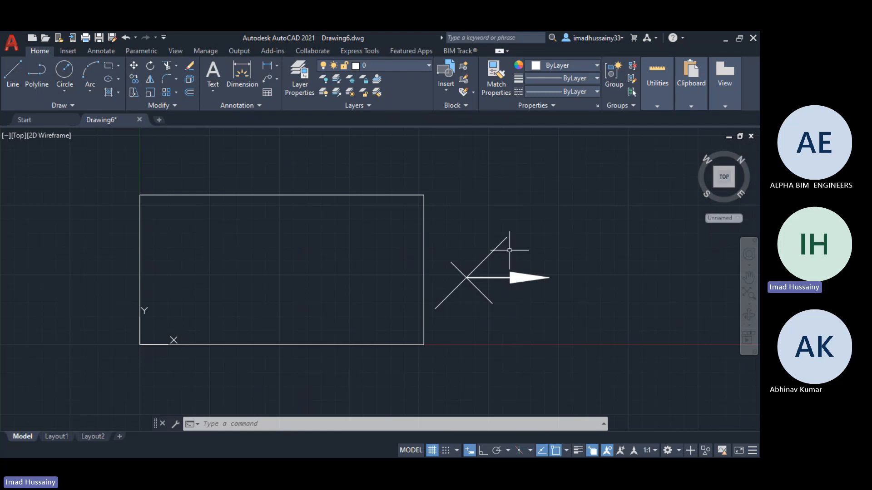
left_click(551, 267)
left_click(514, 282)
key("Escape")
key("Escape")
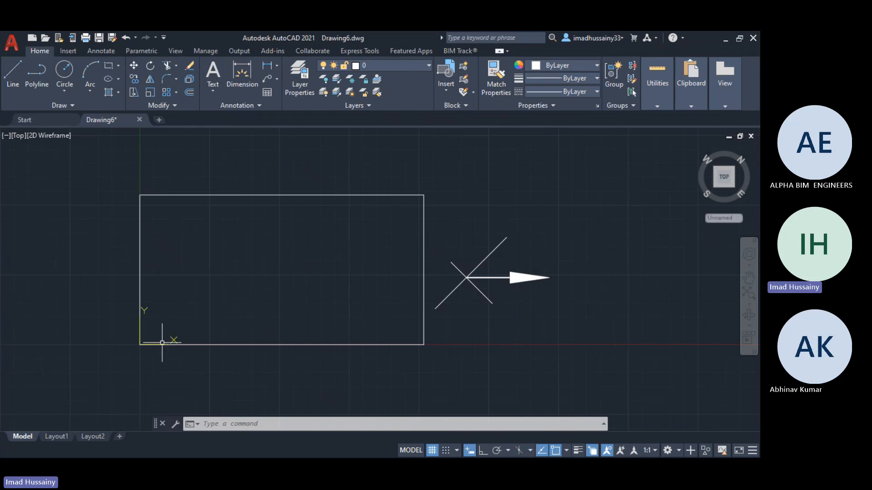
left_click(527, 309)
left_click(461, 228)
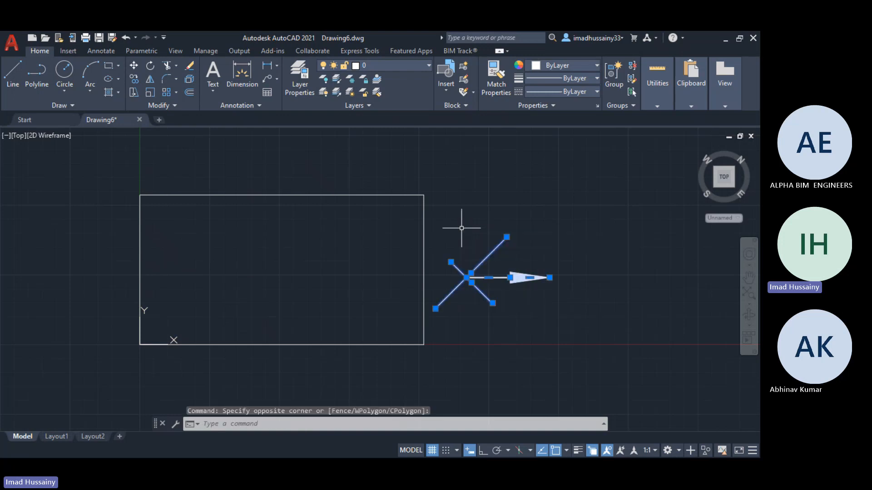
key("Escape")
key("Escape")
key("Escape")
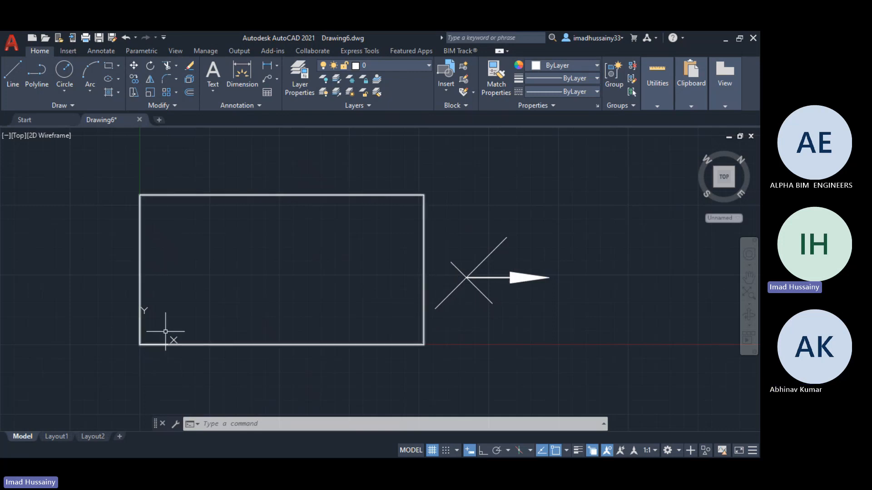
left_click(140, 310)
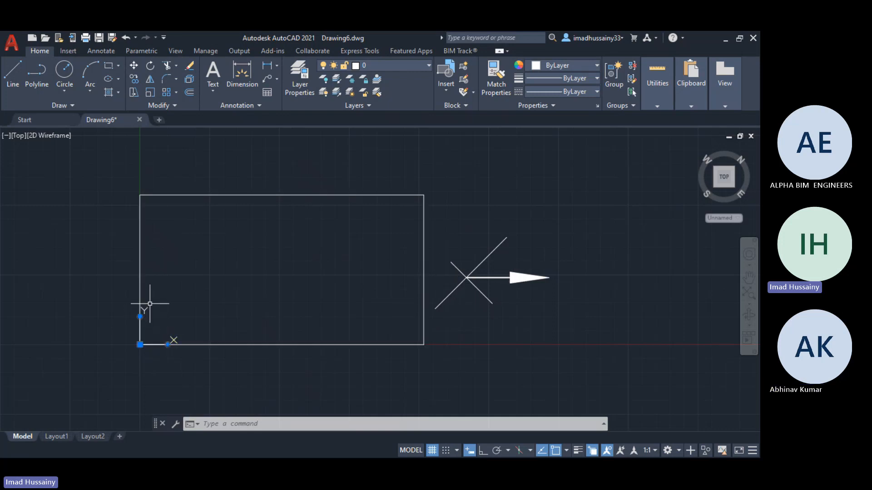
key("Escape")
key("Escape")
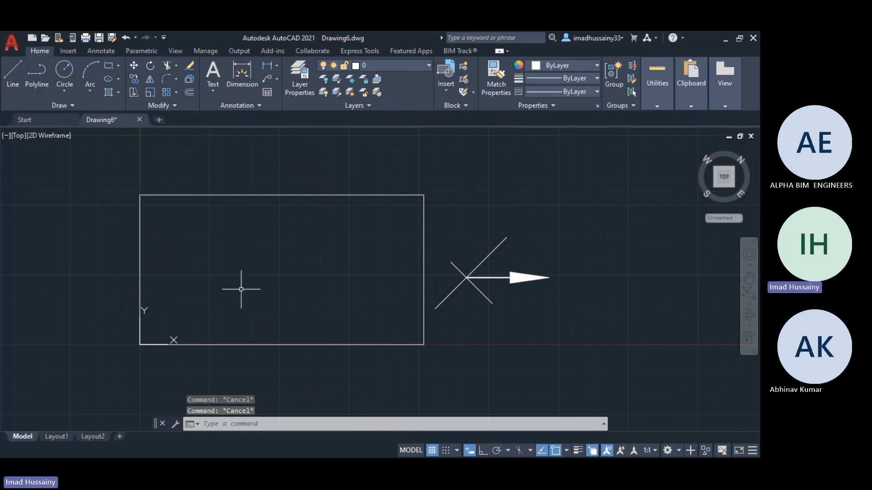
- Erase the rectangle, the two crossing lines and the arrow from the drawing
key("Escape")
left_click(548, 366)
left_click(322, 168)
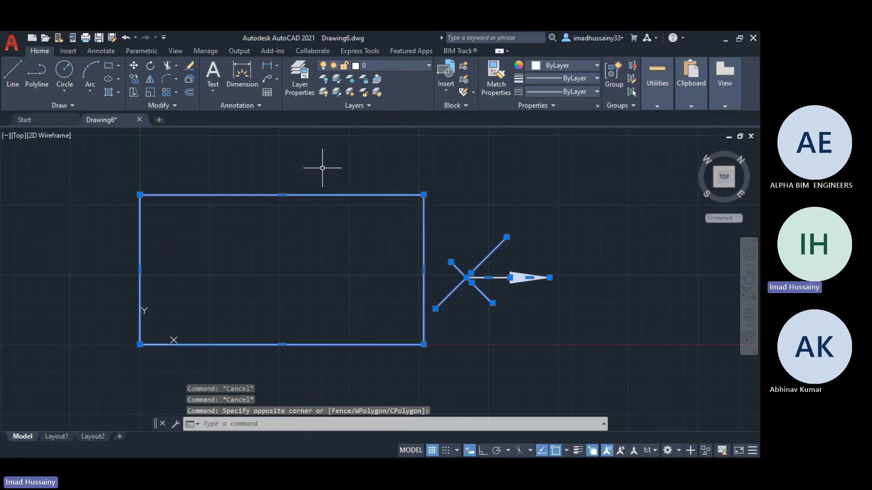
key("Delete")
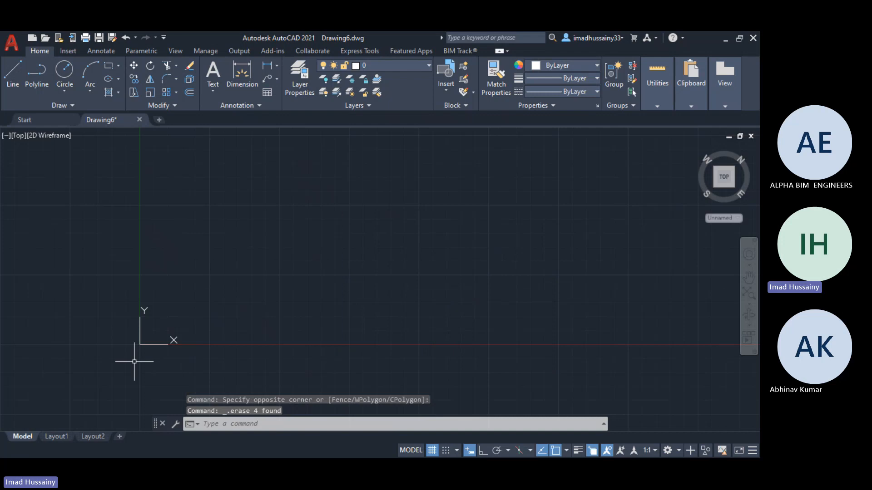
scroll(154, 333, "down", 3)
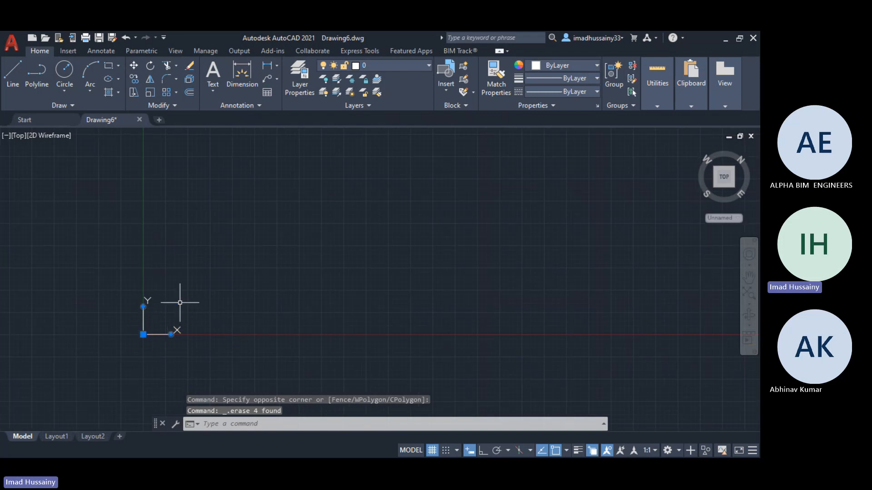
key("Escape")
key("Escape")
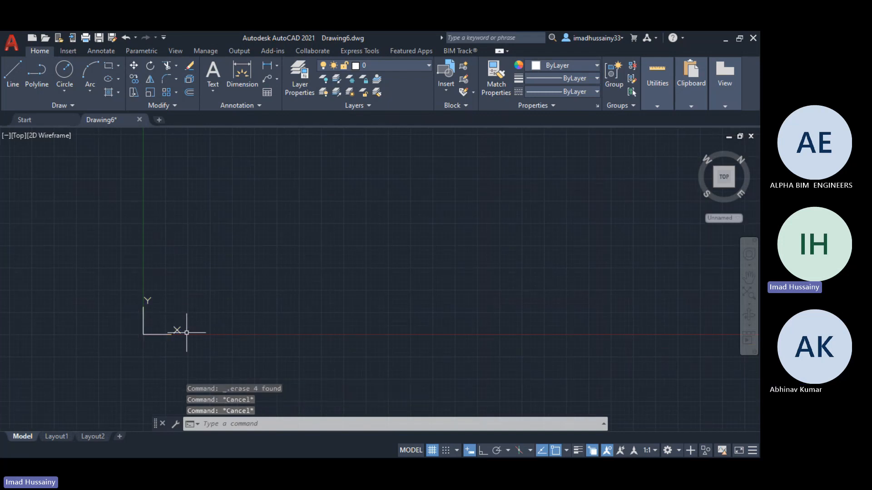
- Reset the UCS to the World coordinate system
left_click(143, 312)
right_click(143, 312)
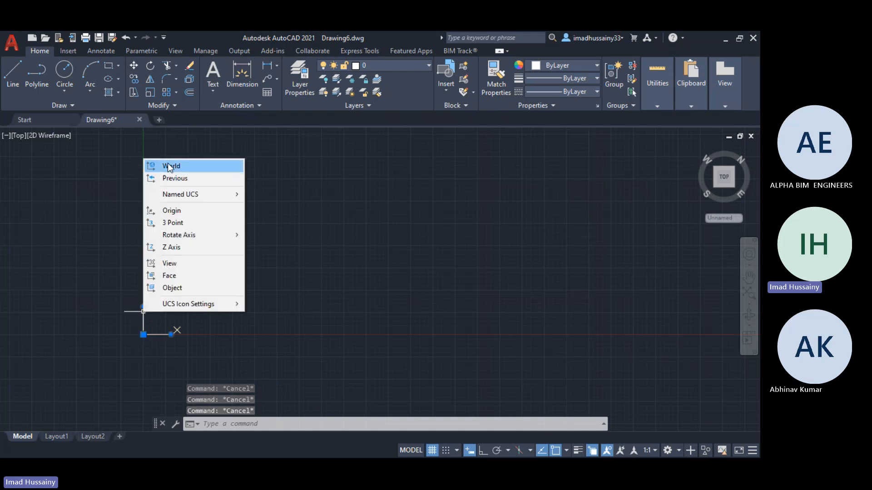
left_click(168, 166)
- Reorient the view to Top with north facing up and the X axis running horizontally
left_click(729, 180)
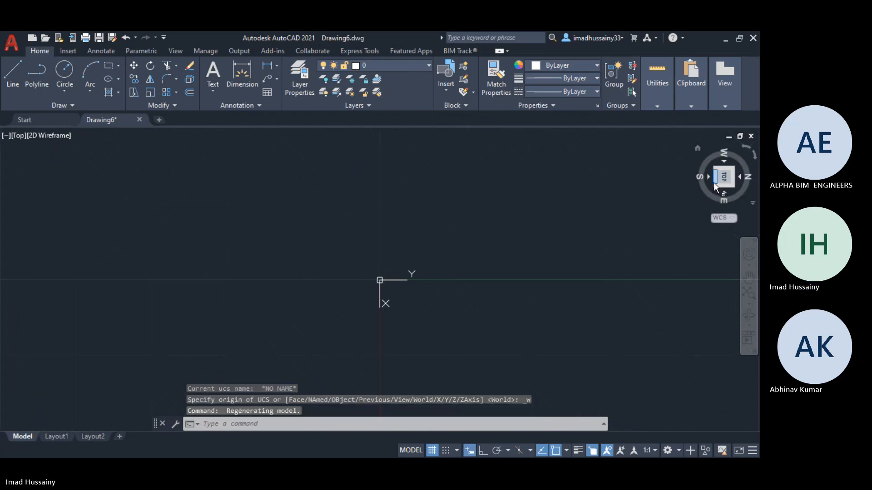
left_click(714, 180)
left_click(724, 171)
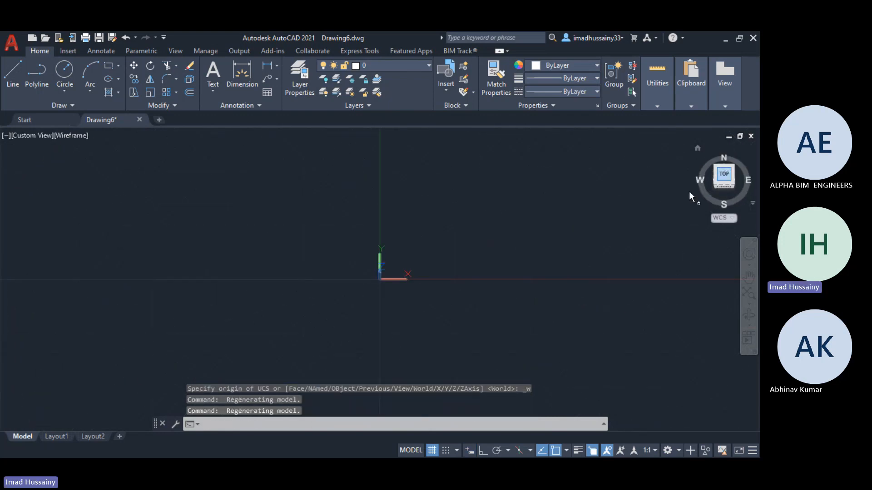
key("Escape")
key("Escape")
key("Escape")
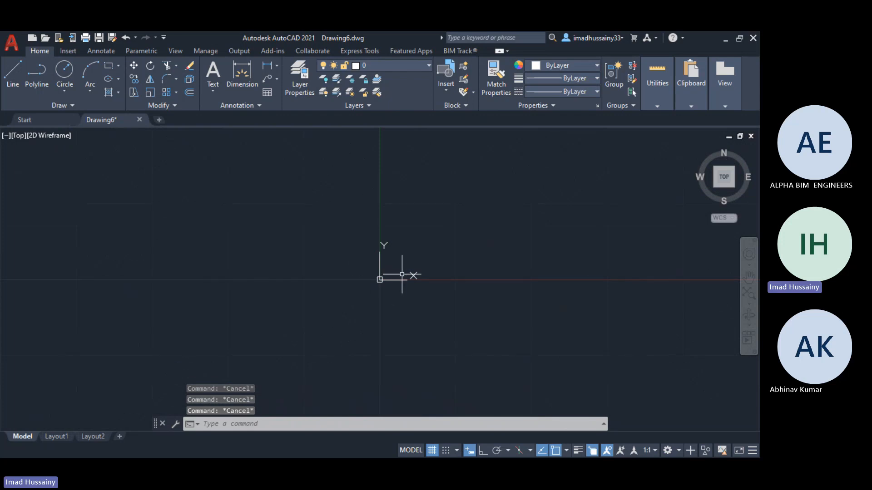
type("z")
key("Return")
type("a")
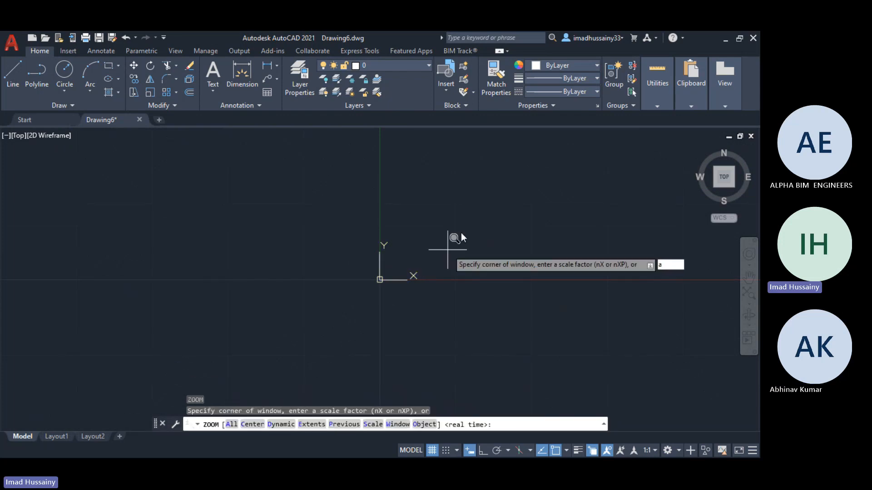
key("Escape")
key("Escape")
key("Escape")
- Zoom the view with the All option
type("z")
key("Return")
type("a")
key("Return")
key("Escape")
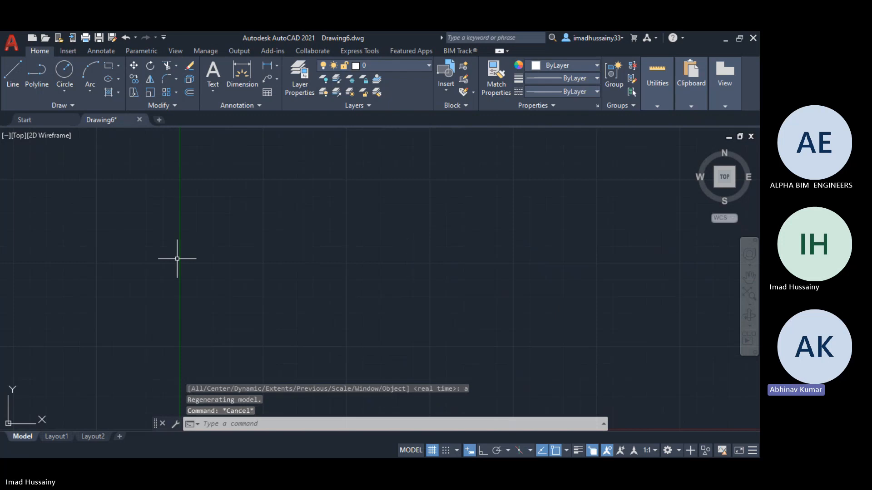
- Move the UCS origin from the world origin to a free point further up and right in the drawing
middle_click_drag(85, 252, 47, 185)
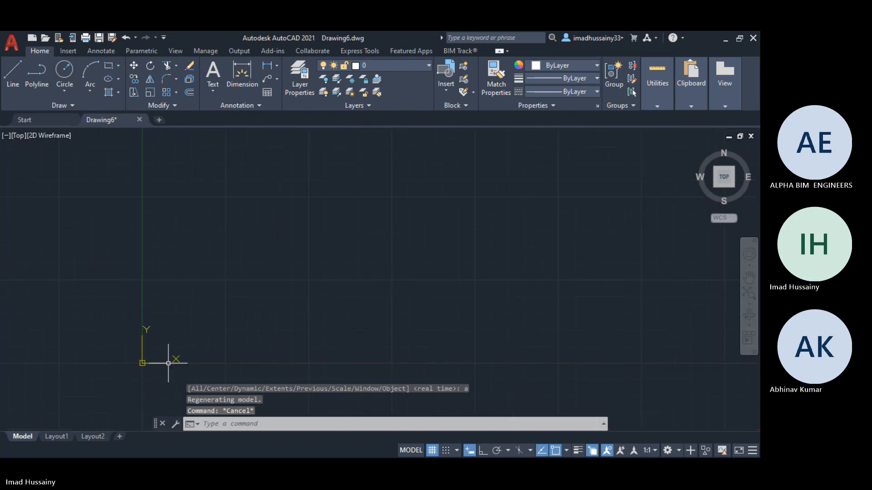
left_click(144, 364)
left_click(141, 364)
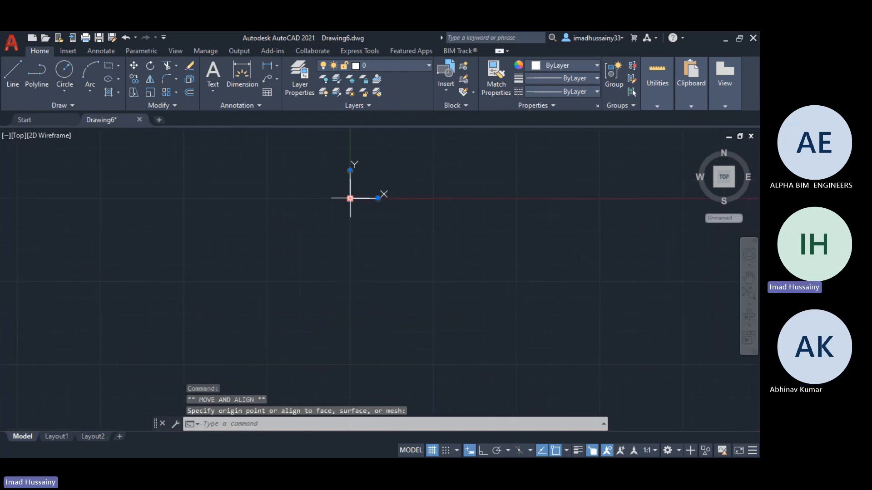
key("Escape")
key("Escape")
key("Escape")
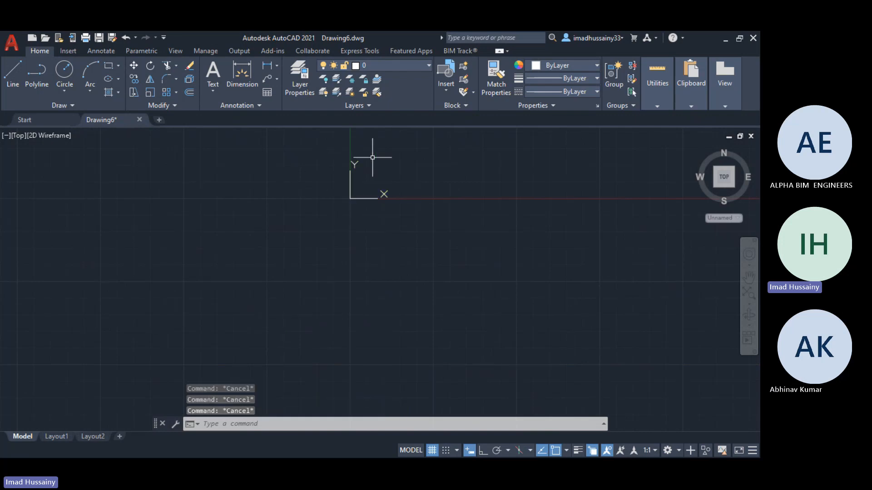
- Return the moved UCS to World and clear any selection
scroll(302, 283, "down", 4)
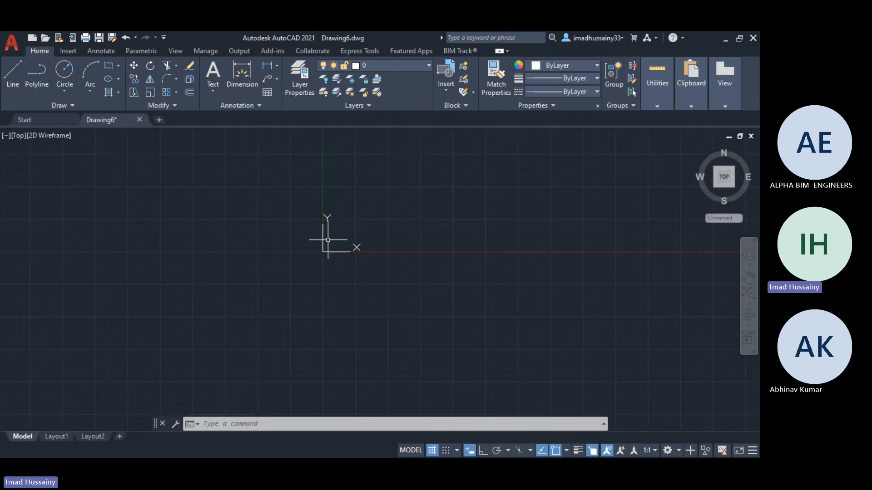
left_click(322, 234)
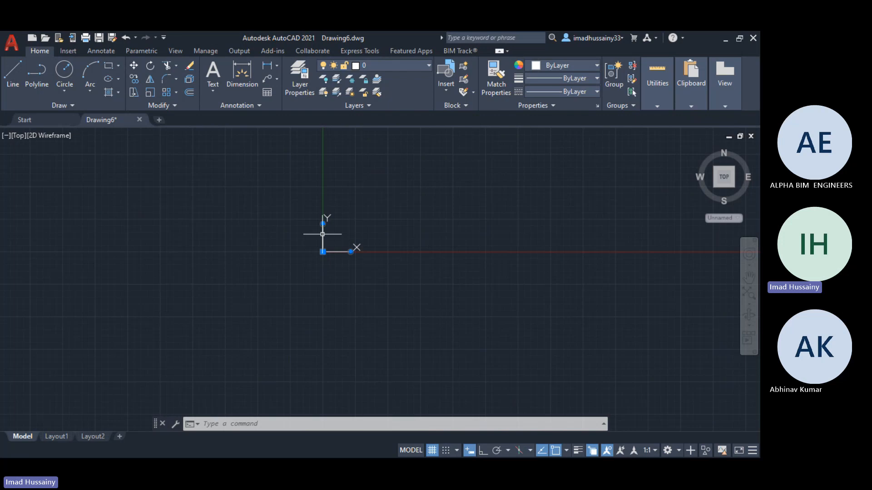
right_click(322, 234)
left_click(364, 240)
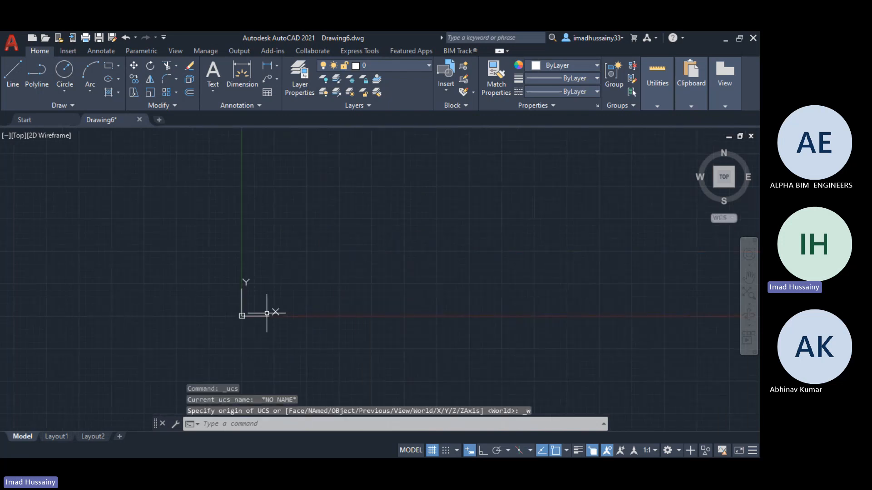
key("Escape")
key("Escape")
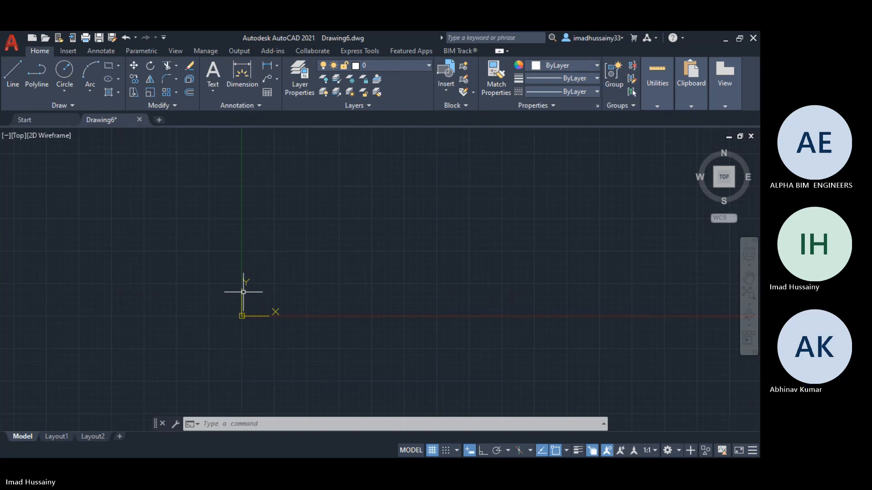
key("Escape")
key("Escape")
key("Escape")
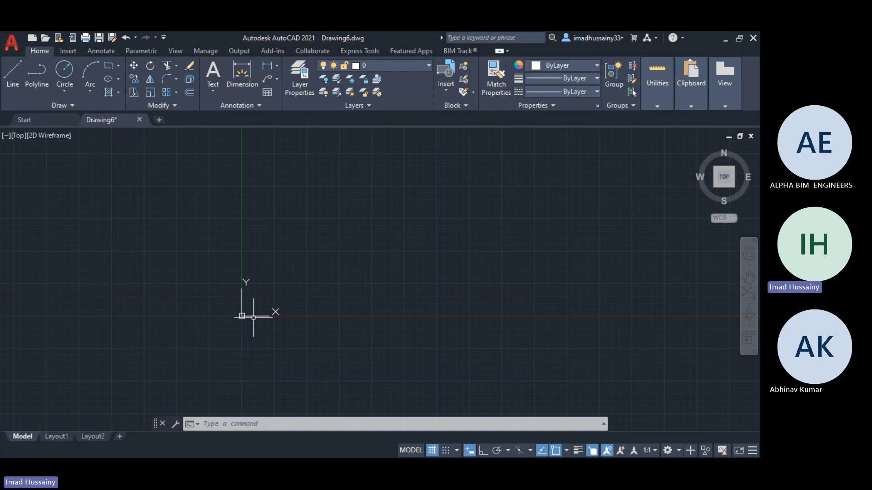
- Relocate the UCS origin to an empty point up and right of the world origin, keeping its axes unrotated
left_click(249, 316)
left_click(242, 317)
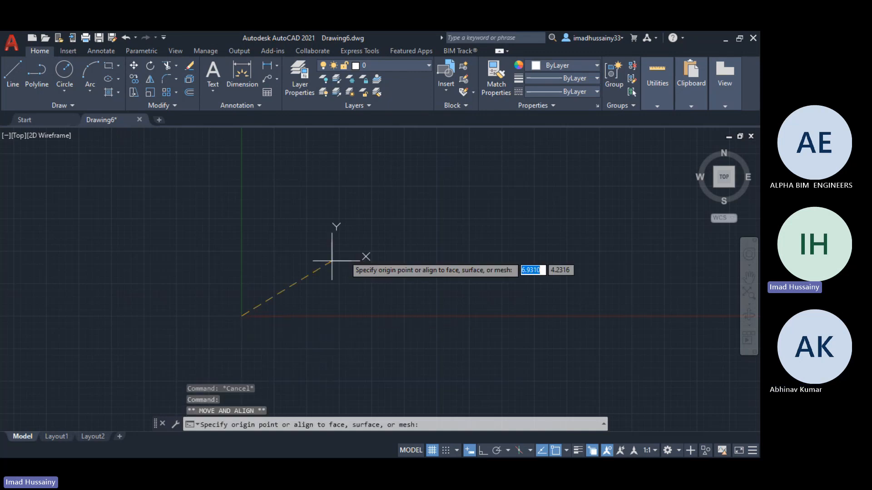
left_click(370, 220)
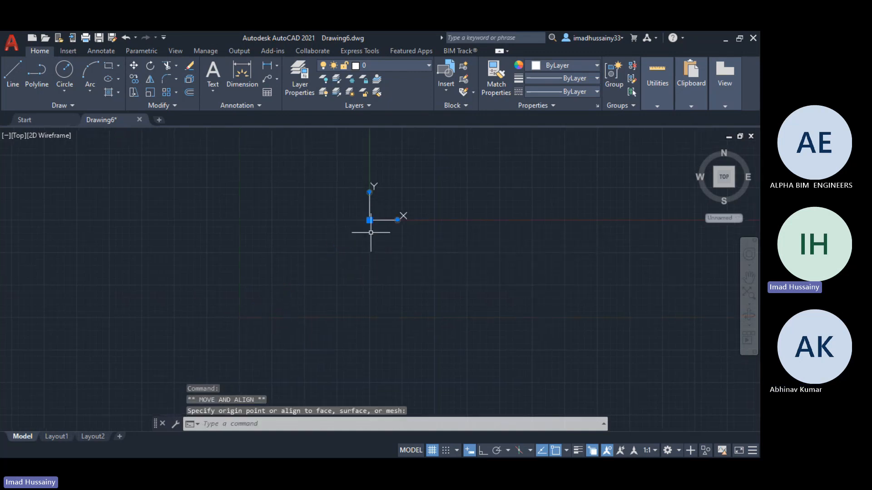
key("Escape")
key("Escape")
key("Escape")
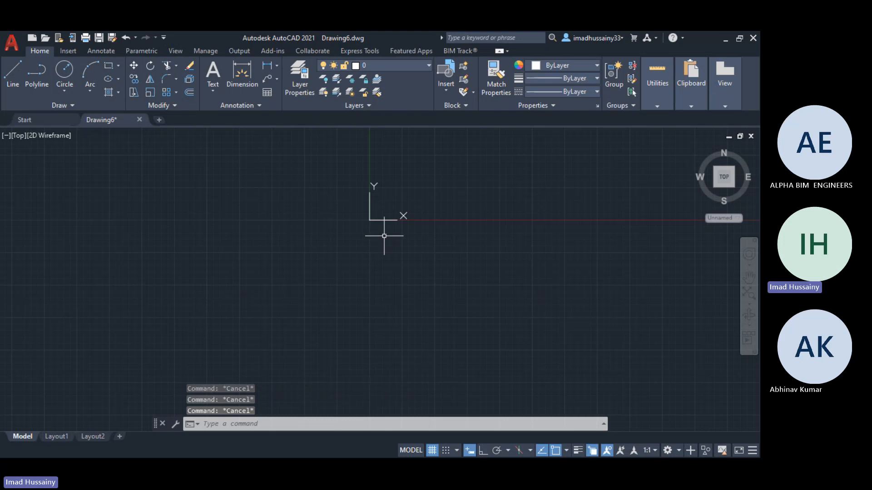
left_click(398, 246)
left_click(360, 208)
key("Escape")
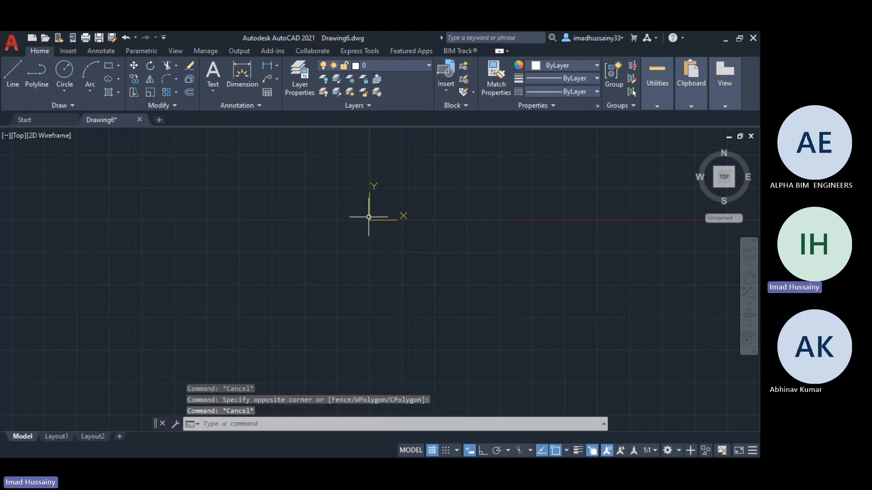
- Restore the UCS from its relocated origin to the World coordinate system
right_click(368, 214)
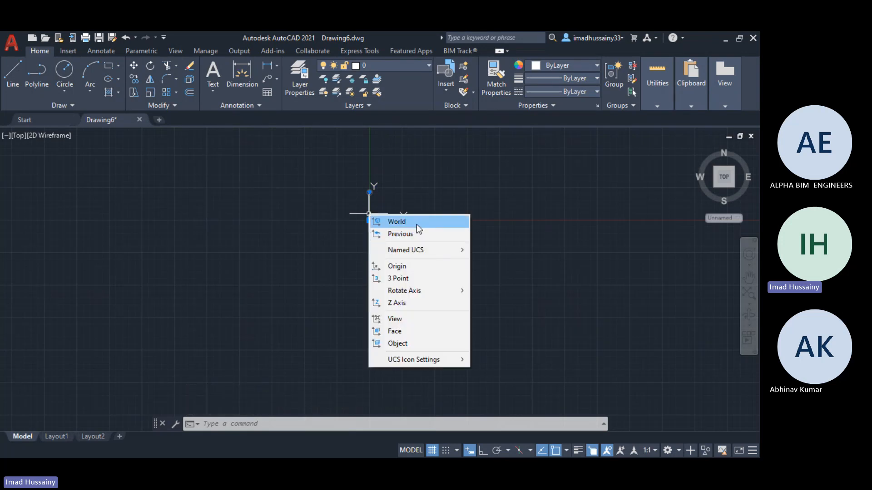
key("Escape")
key("Escape")
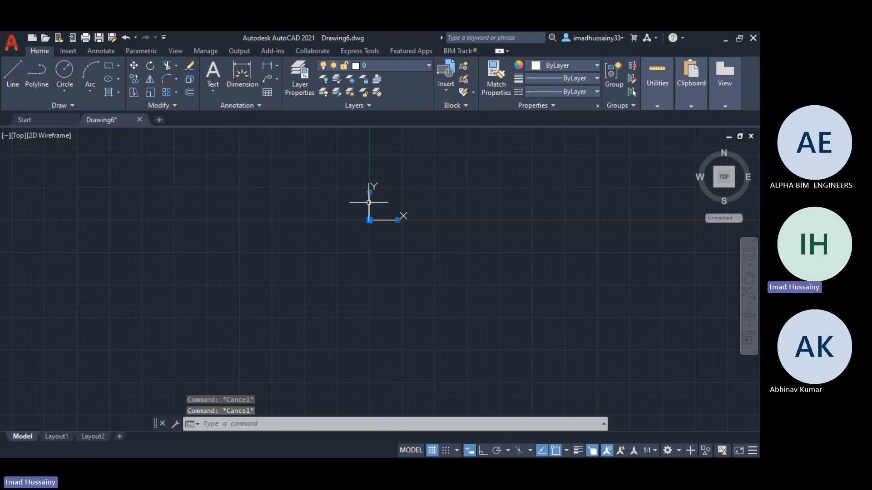
right_click(366, 206)
key("Escape")
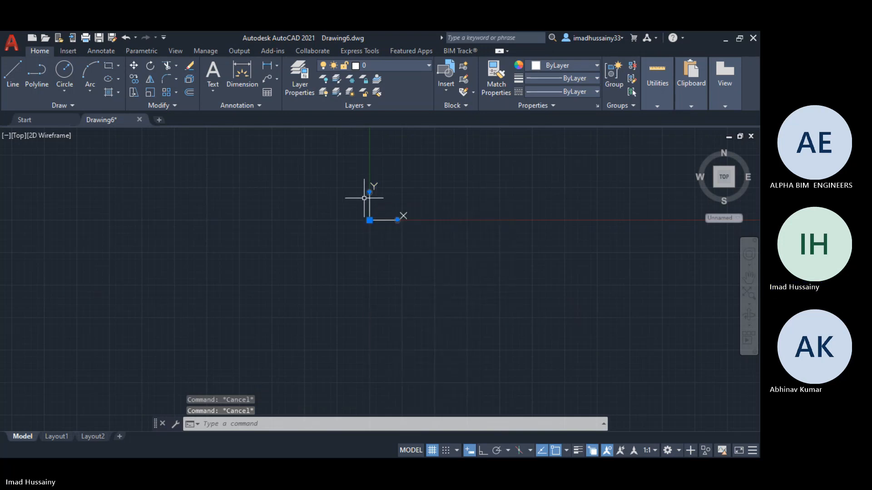
right_click(369, 193)
key("Escape")
right_click(370, 187)
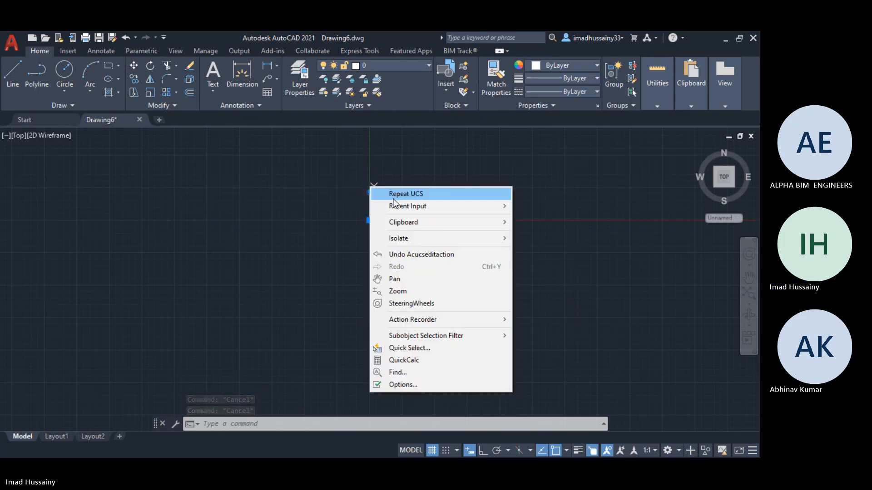
key("Escape")
right_click(370, 207)
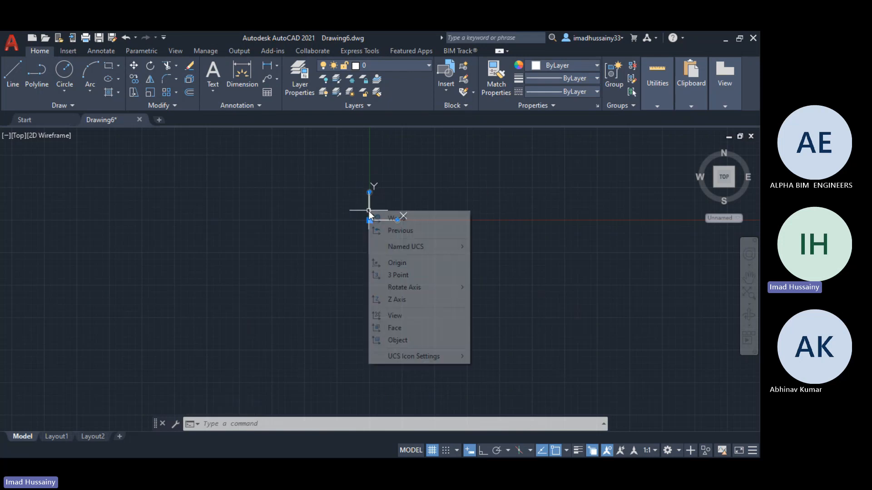
left_click(395, 217)
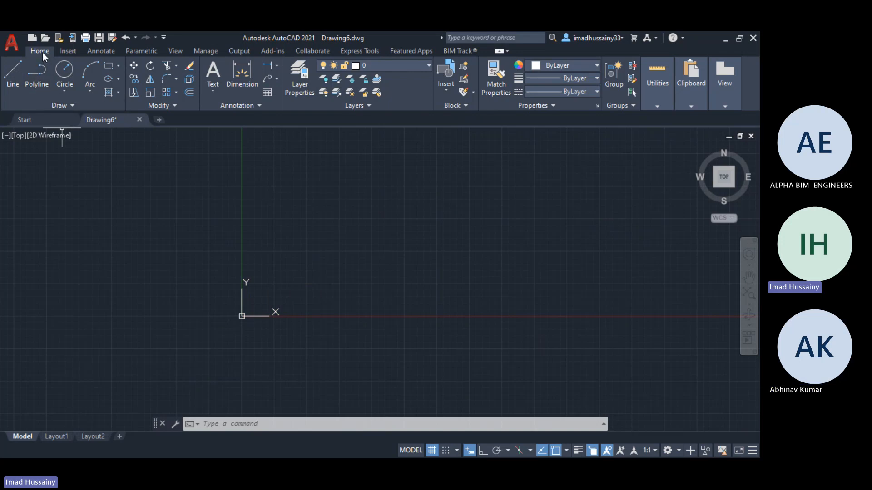
- Start the Line command and cancel it before picking a first point
left_click(12, 70)
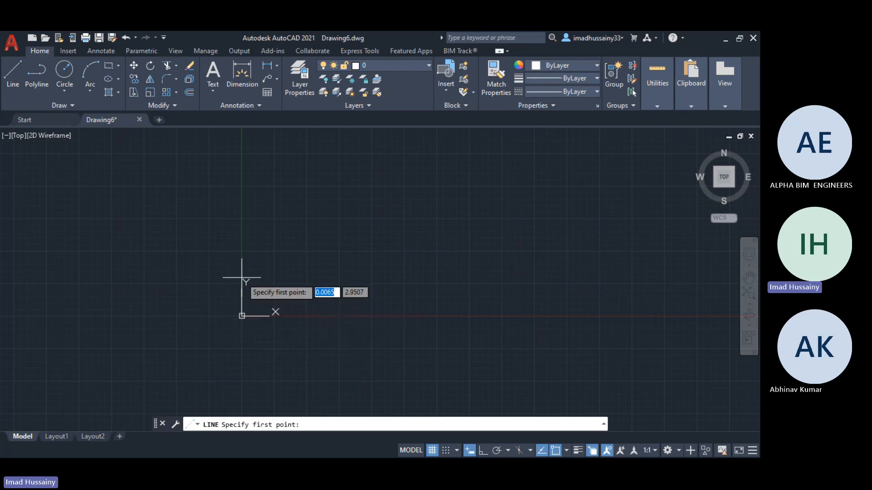
key("Escape")
key("Escape")
key("Escape")
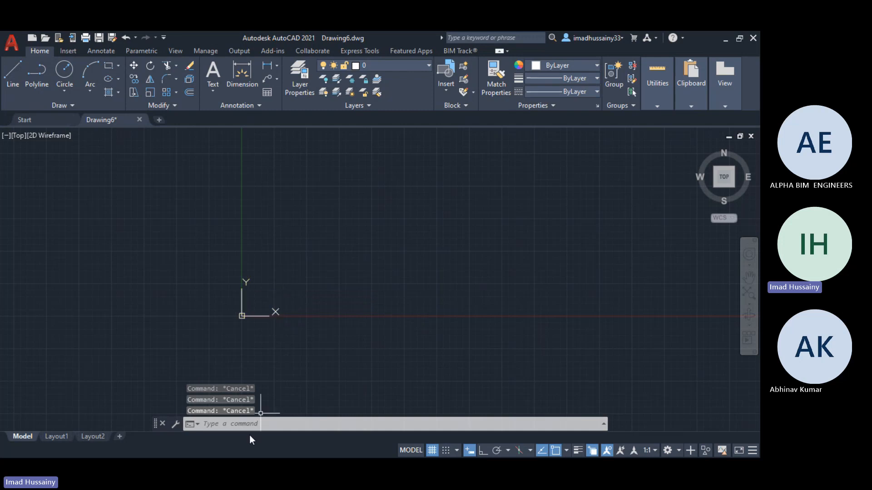
left_click(232, 426)
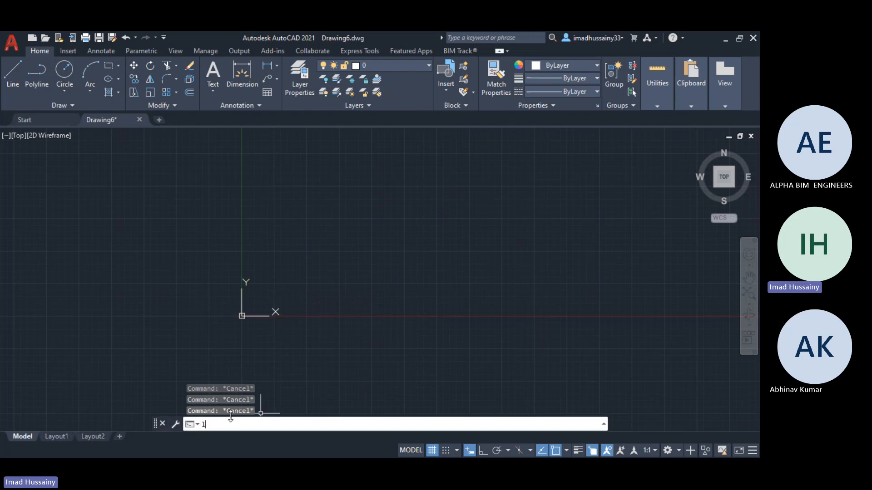
type("l")
left_click(311, 372)
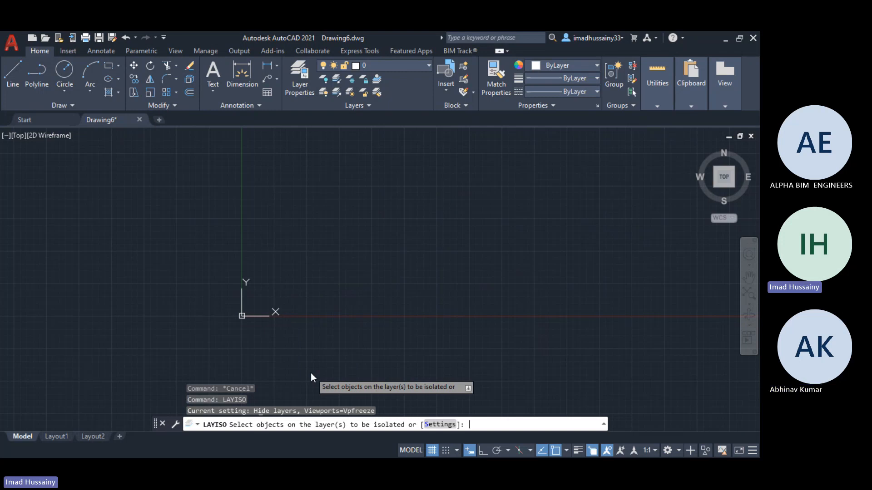
key("Escape")
key("Escape")
key("Escape")
key("Escape")
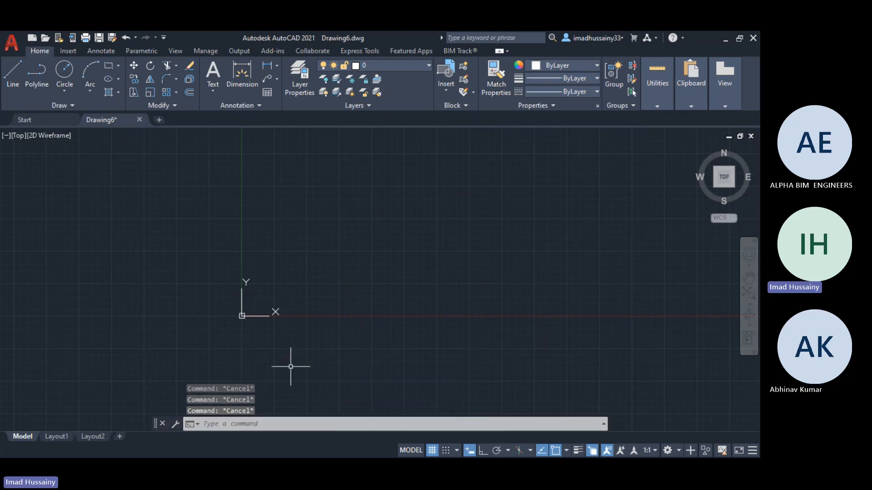
- Start the Line command by its alias L with Dynamic Input on, and cancel it without picking a point
type("l")
key("Return")
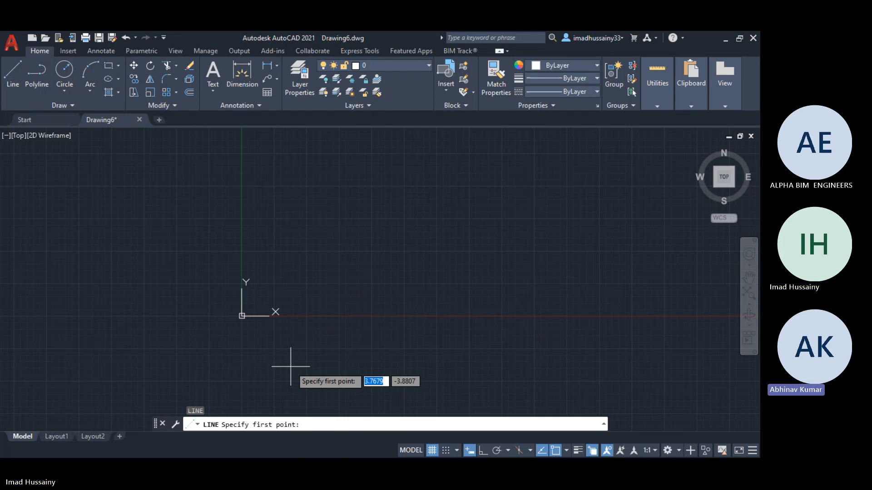
key("Escape")
key("Escape")
key("Escape")
key("Escape")
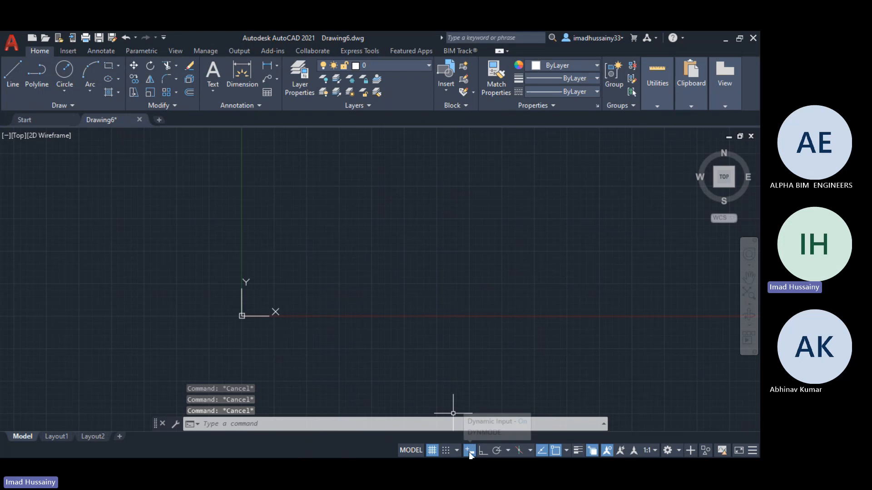
- Turn off Dynamic Input and start the Line command by its alias L
left_click(469, 451)
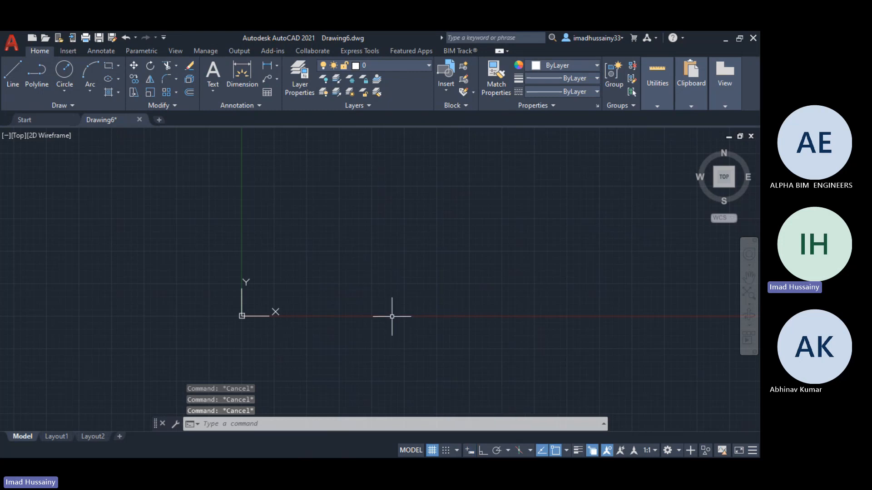
type("l")
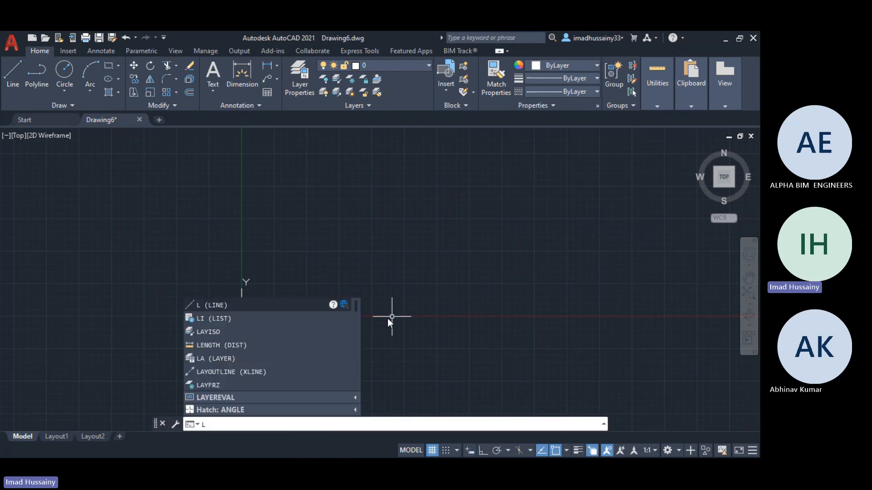
left_click(225, 307)
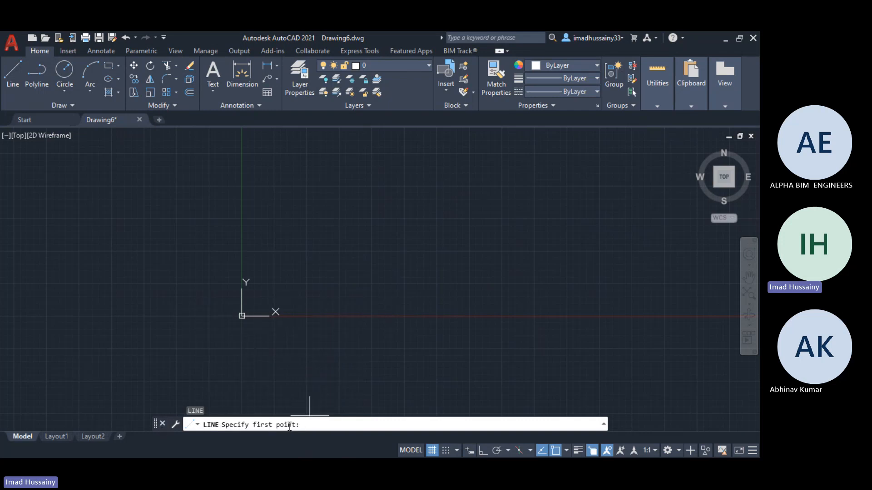
- Turn Dynamic Input back on and cancel the Line command
left_click(469, 450)
key("Escape")
key("Escape")
key("Escape")
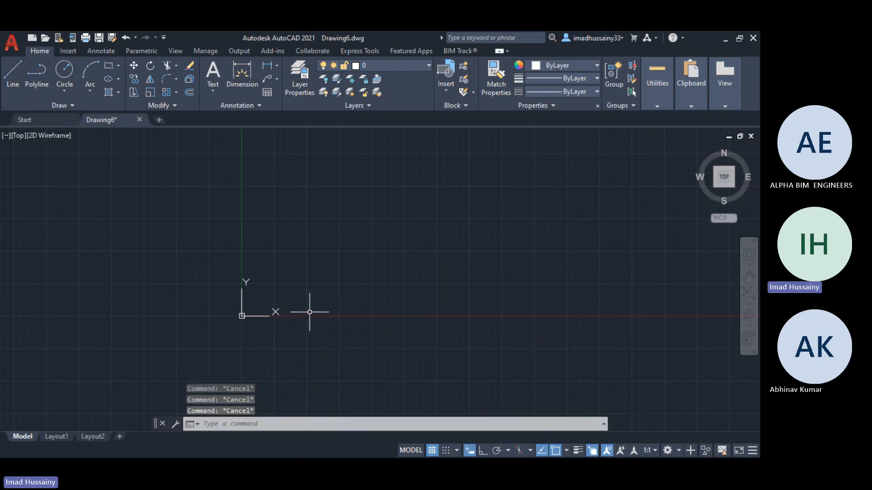
- Start the Line command by its alias L, and cancel it at the first-point prompt
type("L")
key("Return")
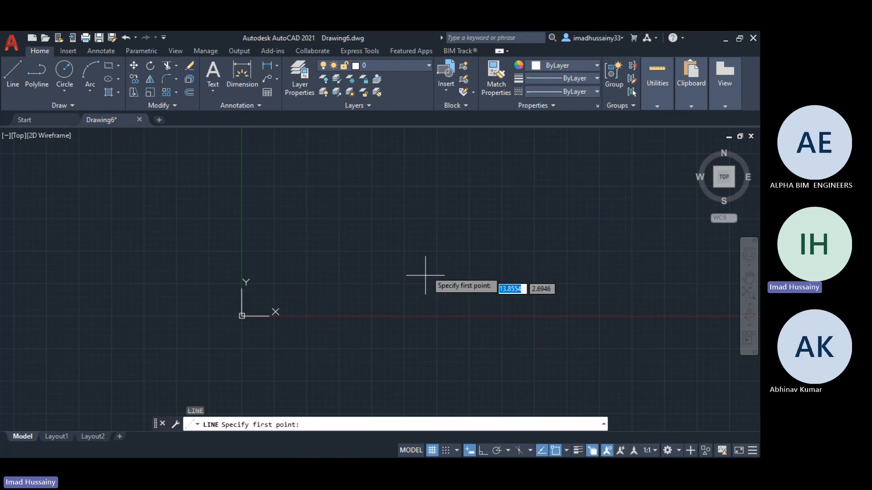
key("Escape")
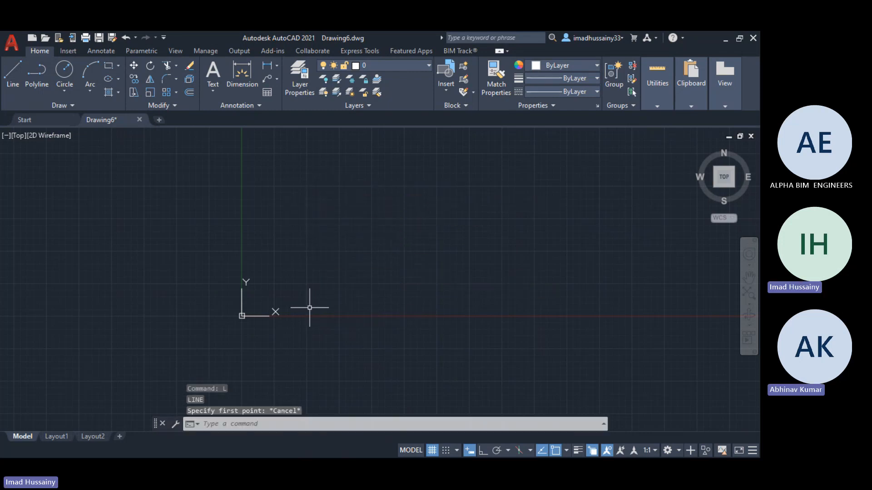
key("Escape")
key("Escape")
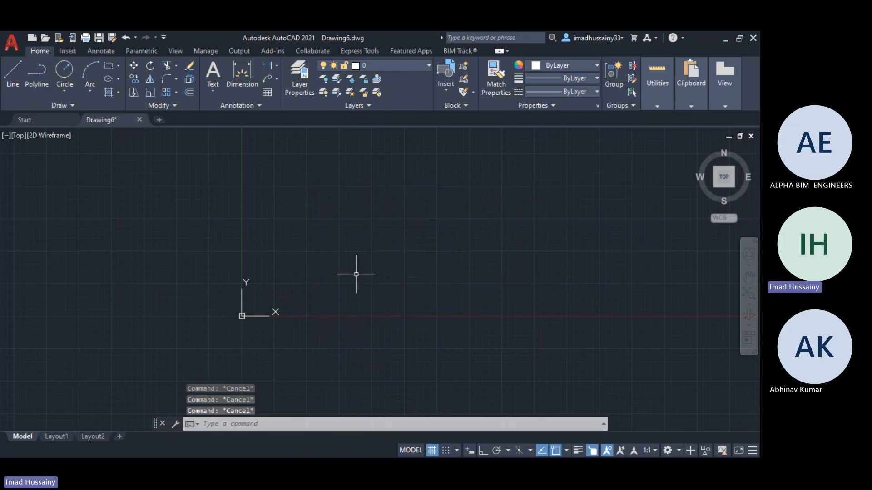
- Start the Line command by its alias L with Dynamic Input off, and turn Dynamic Input on while the command runs
type("l")
key("Return")
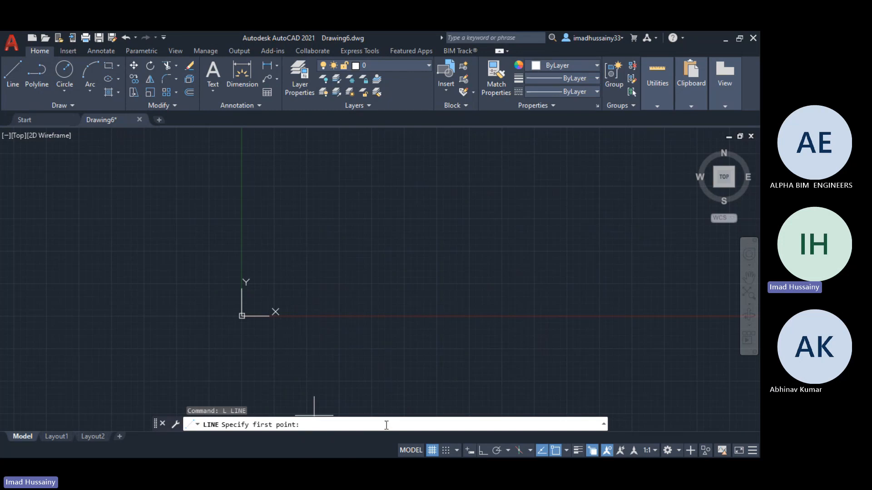
left_click(469, 450)
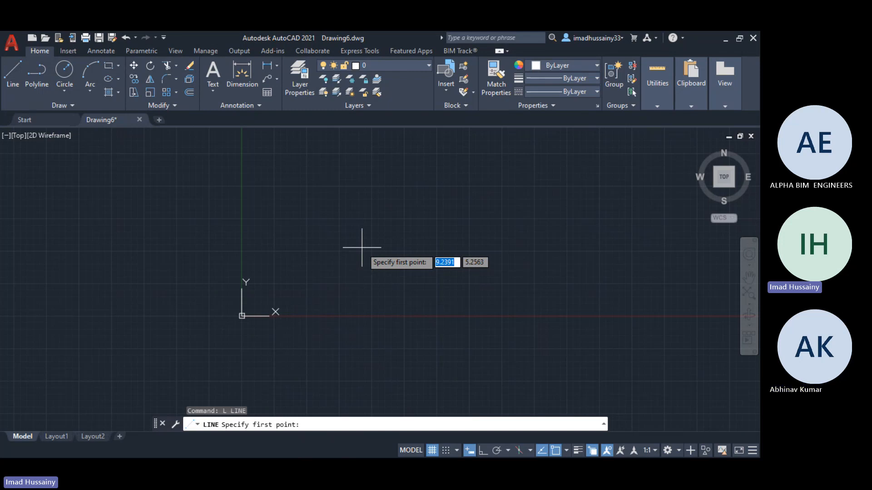
- Switch to the Downloads folder in File Explorer and open Coordinate-System-4.png
key("alt+Tab")
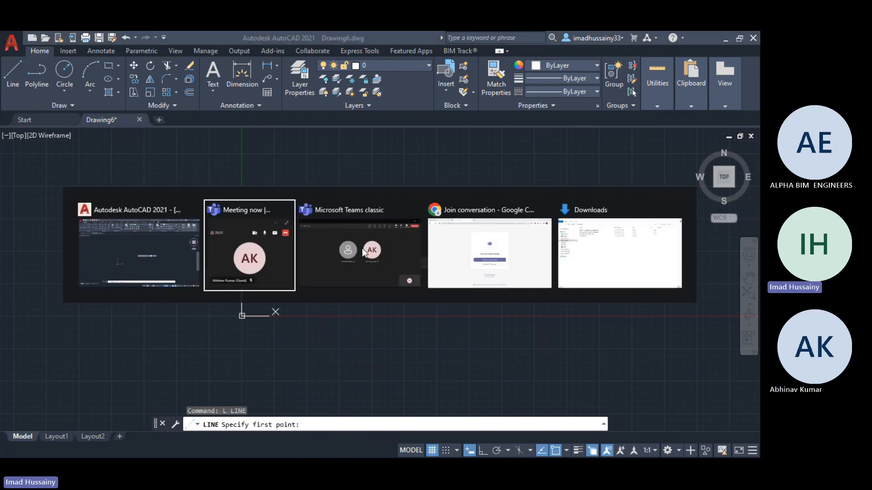
key("alt+Tab")
key("alt+Tab")
key("alt+Tab")
left_click(166, 128)
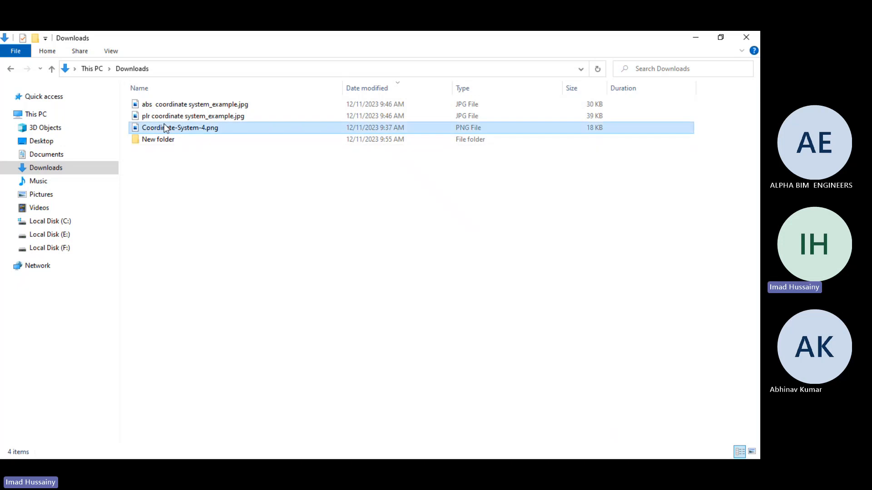
double_click(165, 125)
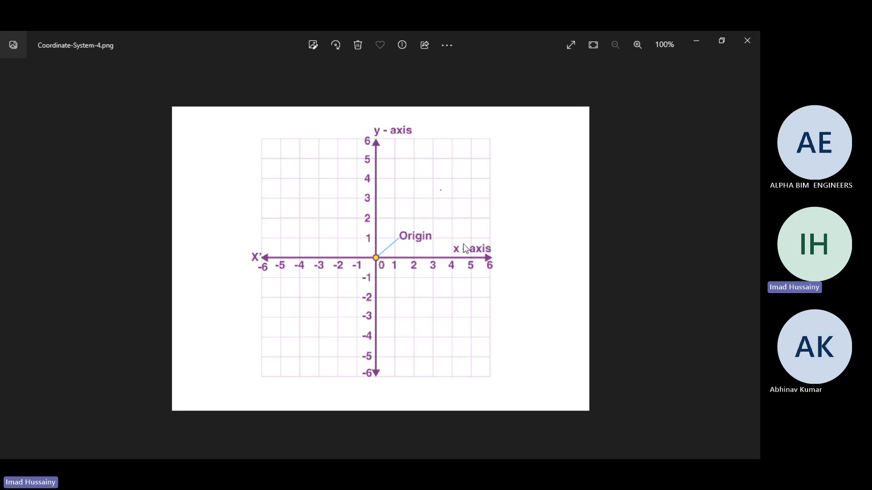
- Compare the UCS origin and axes in the AutoCAD drawing with the X and Y axes in the coordinate system image
key("alt+Tab")
key("alt+Tab")
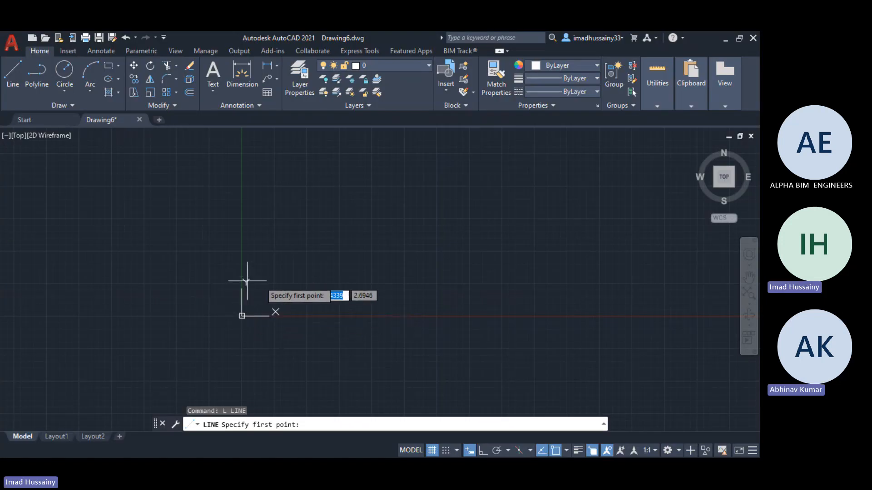
key("alt+Tab")
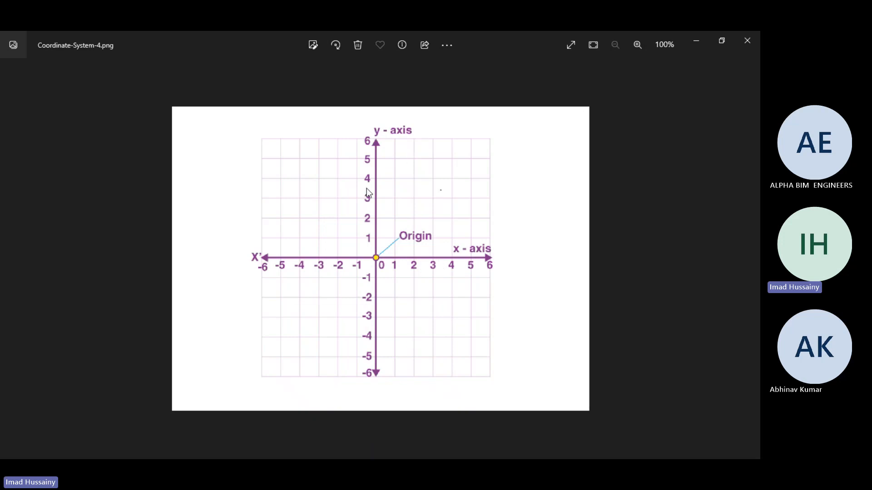
key("alt+Tab")
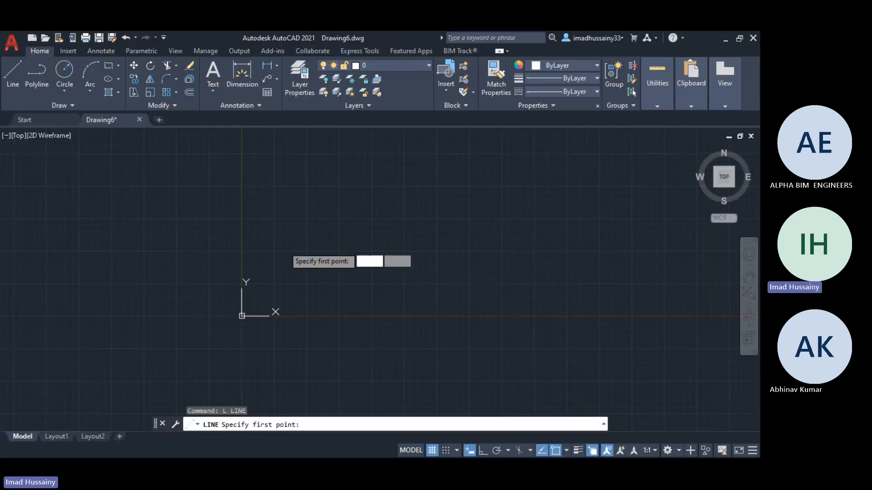
scroll(347, 277, "down", 2)
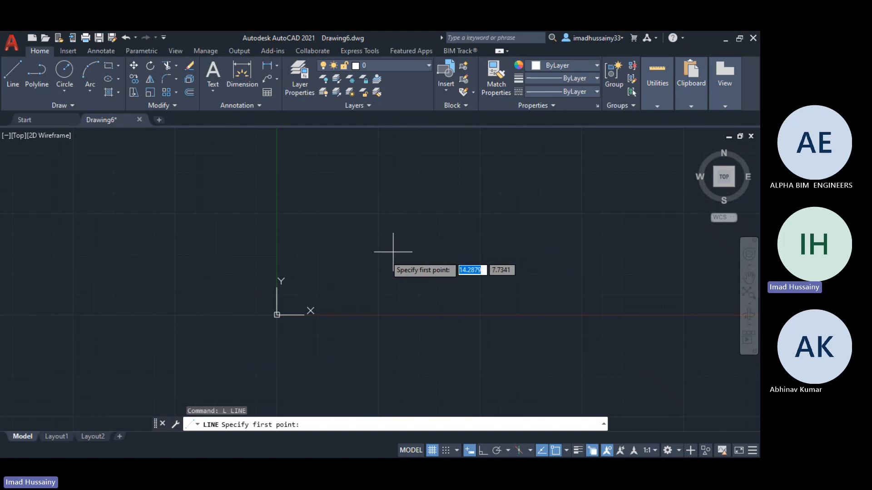
key("alt+Tab")
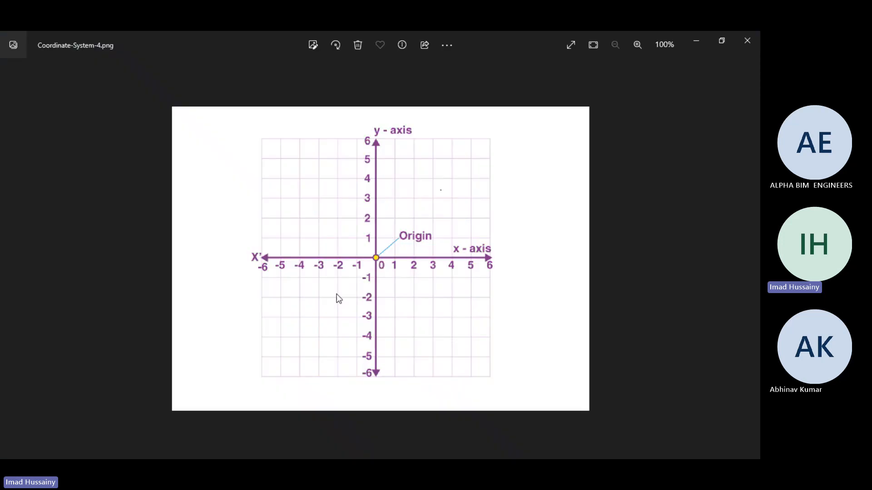
key("alt+Tab")
key("alt+Tab")
key("alt+Tab")
type("l")
key("Return")
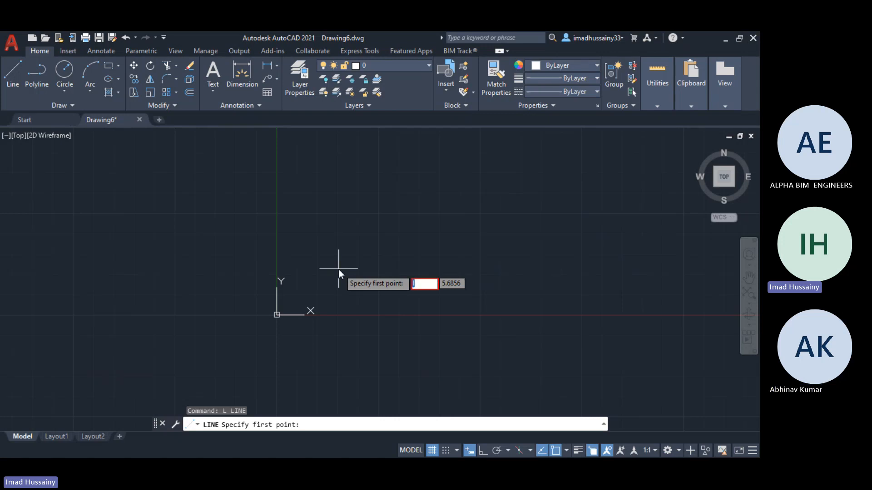
key("Escape")
key("Escape")
key("Escape")
- Start a line at the origin by entering 0 for X and 0 for Y, and cancel it before specifying the next point
type("l")
key("Return")
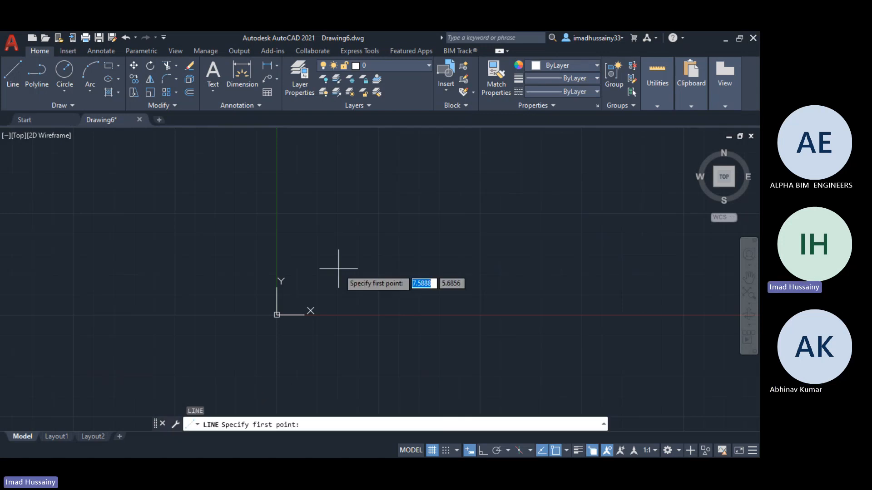
type("0")
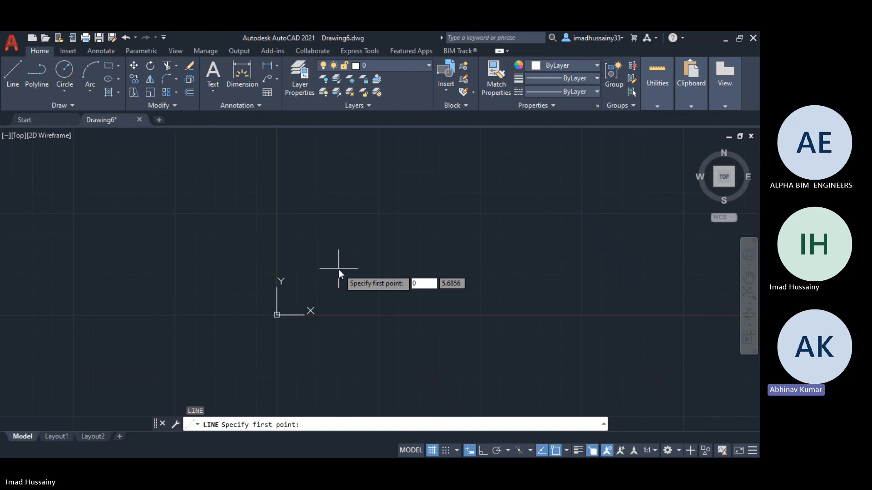
key("Tab")
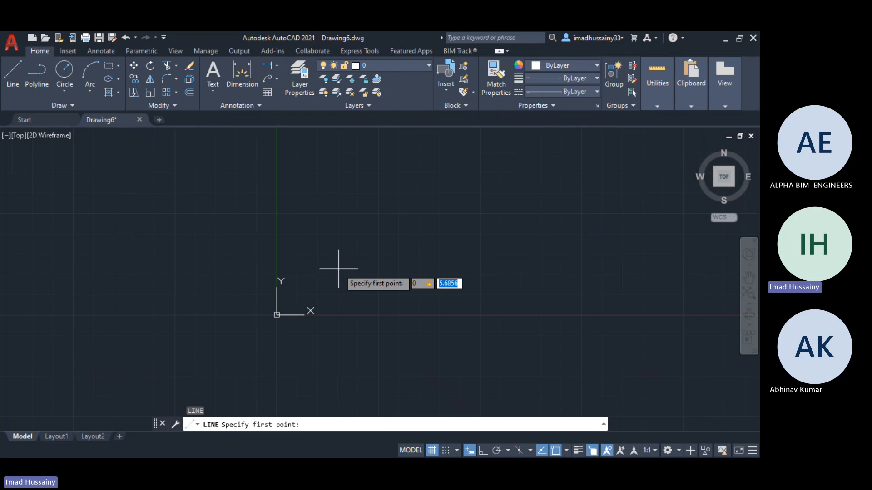
type("0")
key("Return")
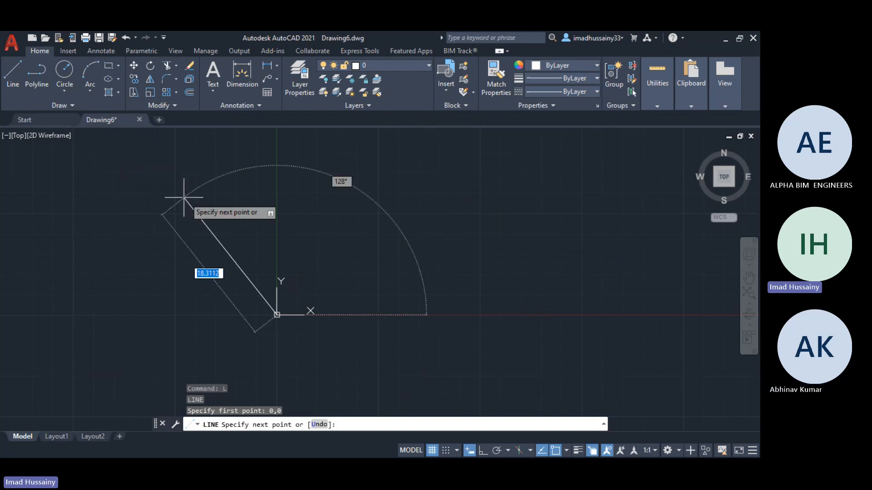
key("Escape")
key("Escape")
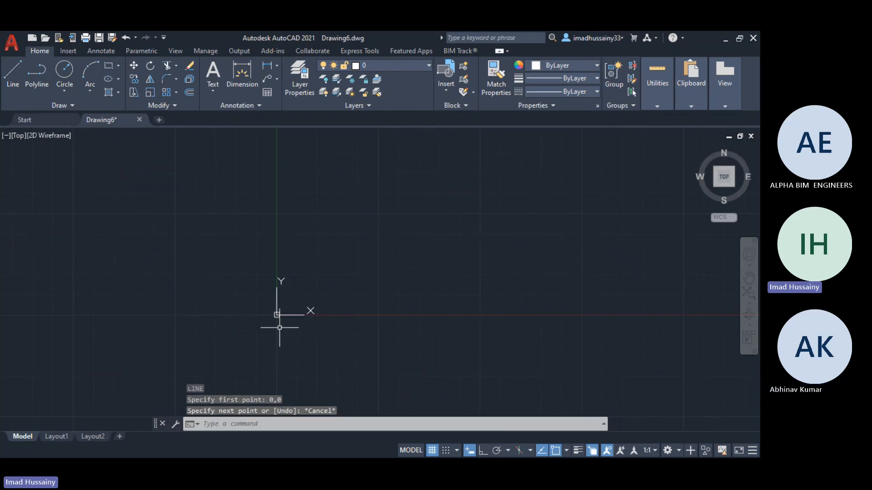
- Restart the Line command by its alias L and cycle between the X and Y coordinate inputs of the first point
scroll(286, 313, "up", 5)
scroll(454, 297, "down", 3)
key("Escape")
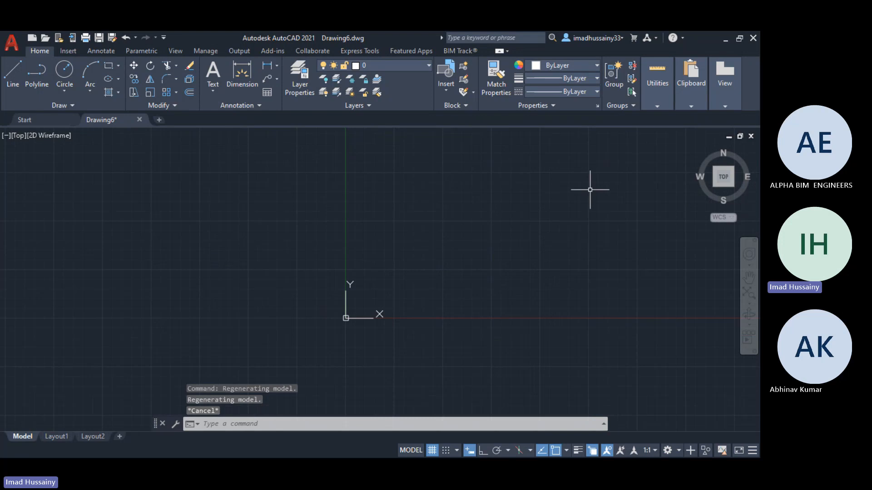
key("Escape")
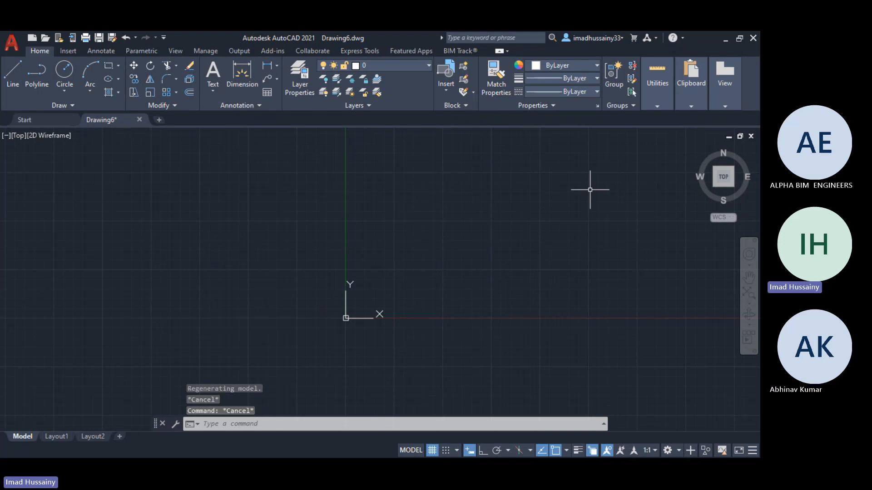
type("l")
key("Return")
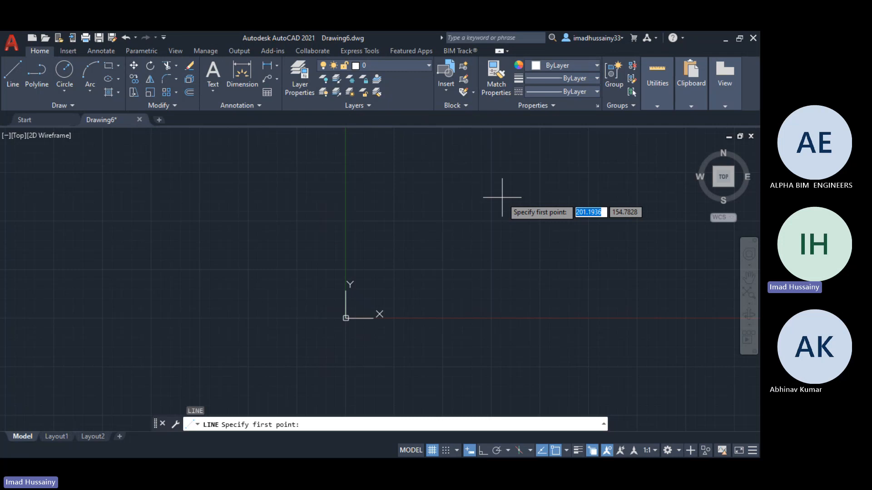
key("Tab")
key("Tab")
key("Tab")
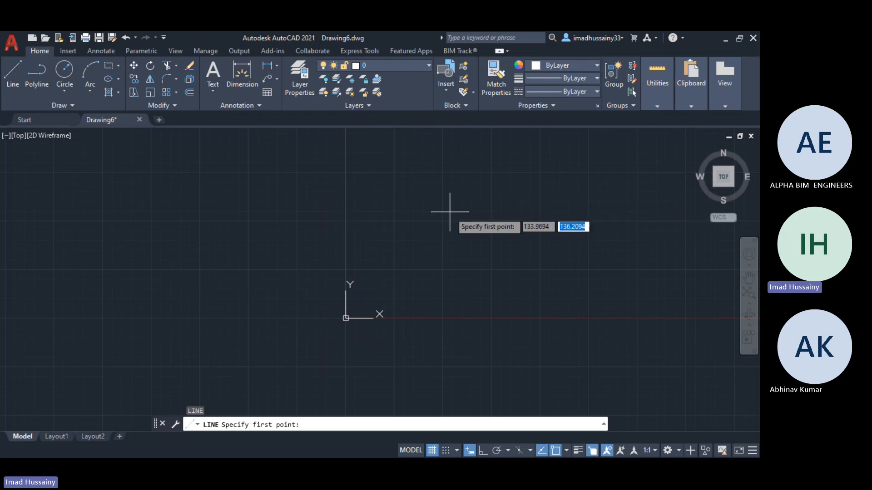
key("Tab")
key("Tab")
key("Tab")
key("Tab")
key("Tab")
key("Tab")
key("Tab")
key("Tab")
key("Tab")
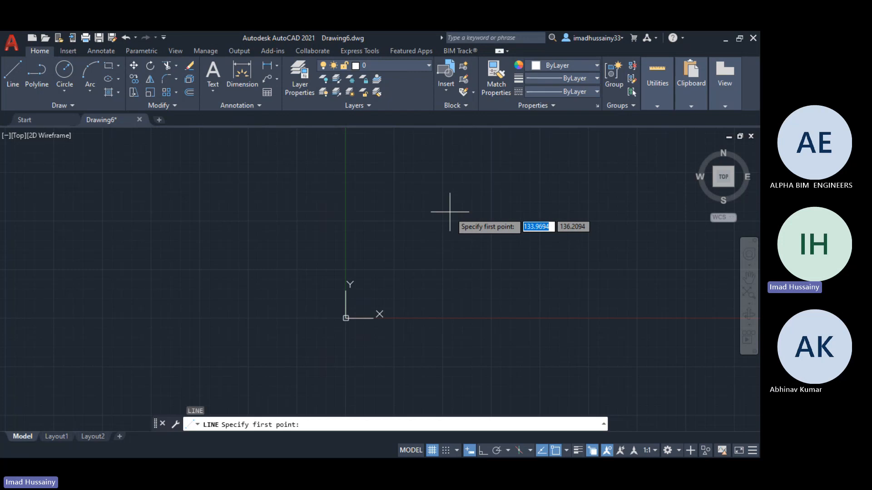
- Set the line's first point to X 0 and Y 0
type("0")
key("Tab")
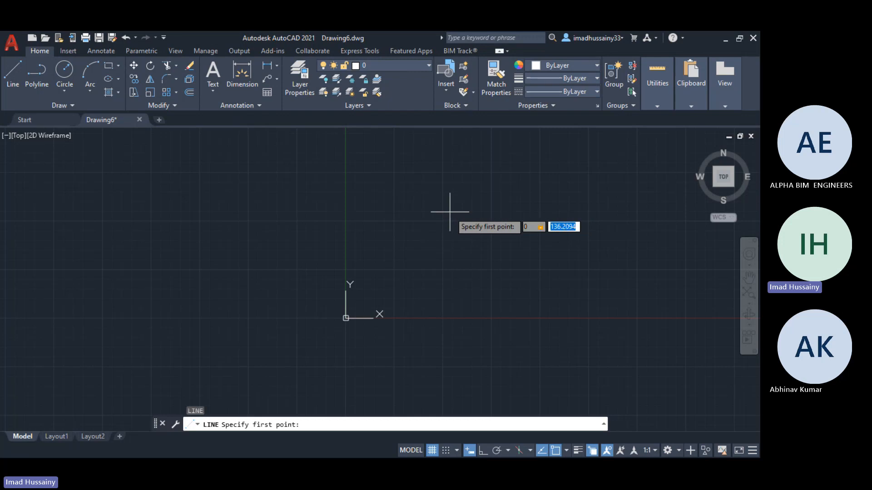
type("0")
key("Return")
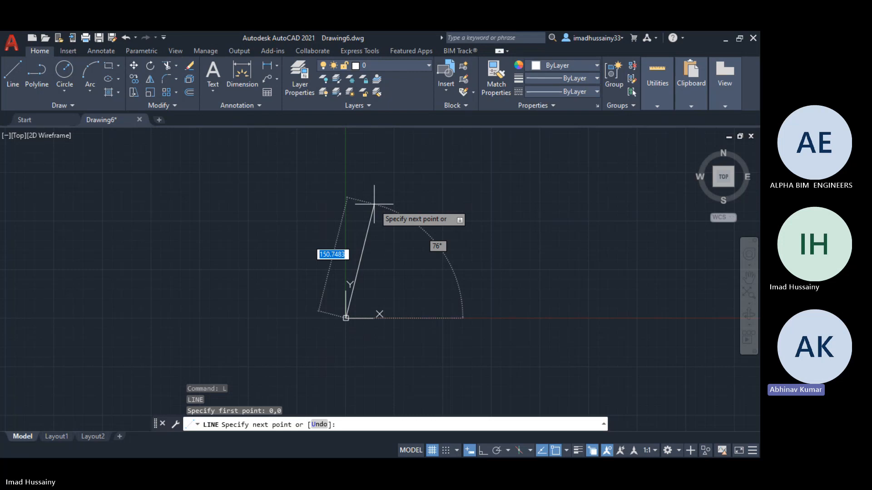
- Examine the origin and axis directions in Coordinate-System-4.png alongside the line starting from the origin in AutoCAD
key("alt+Tab")
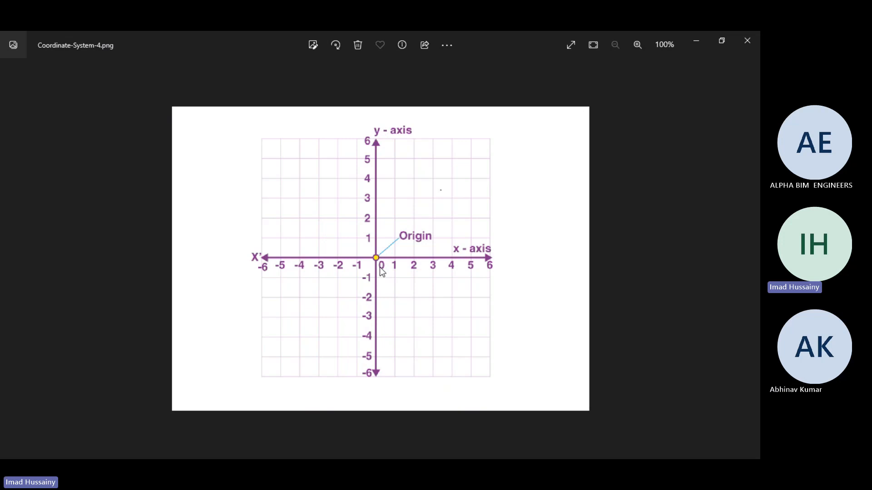
key("alt+Tab")
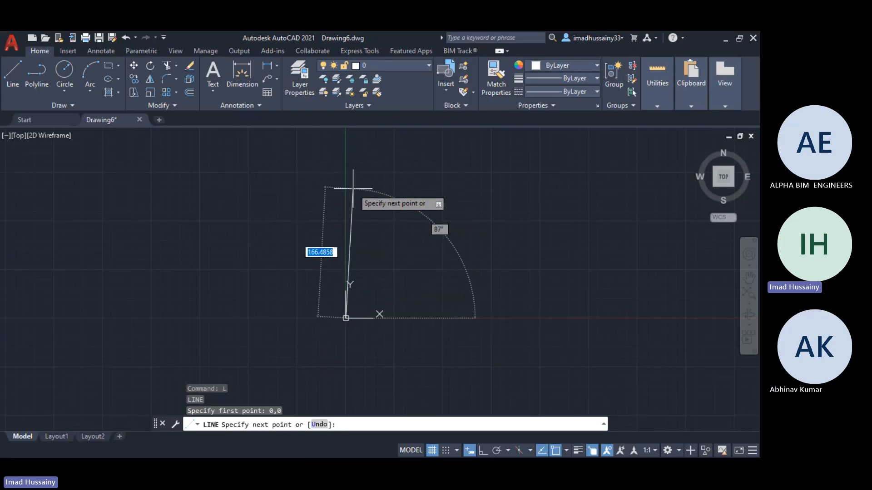
key("alt+Tab")
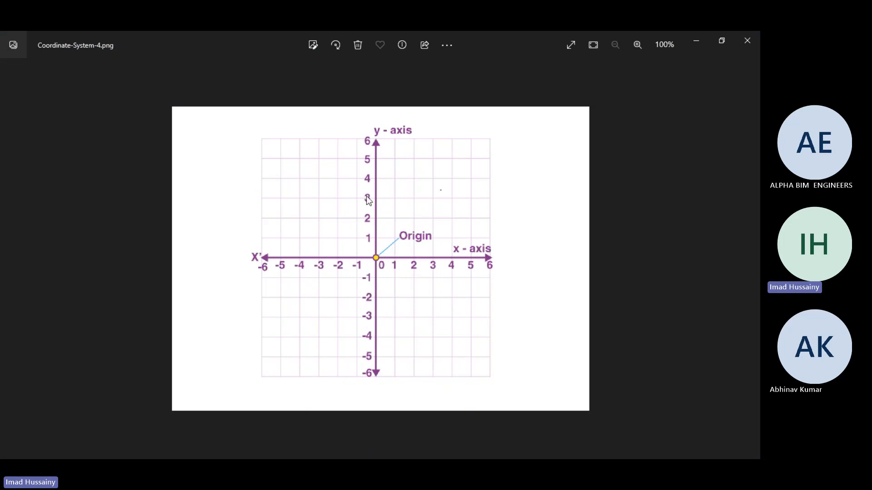
key("alt+Tab")
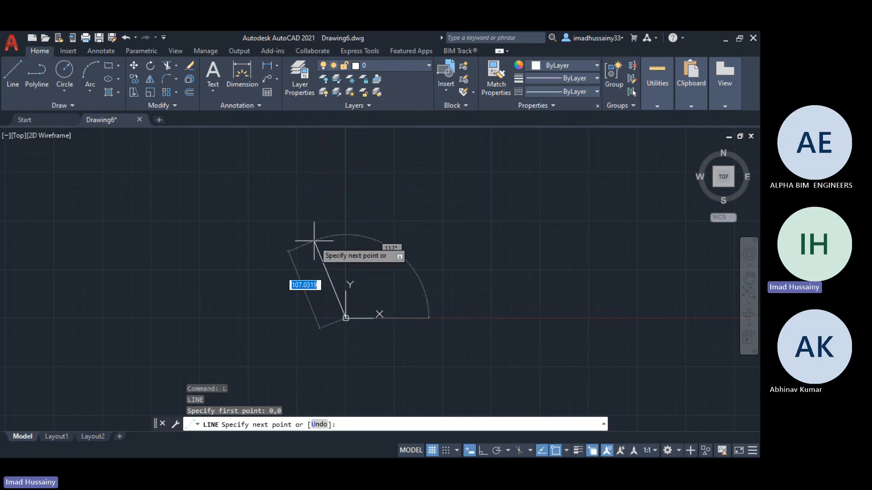
key("alt+Tab")
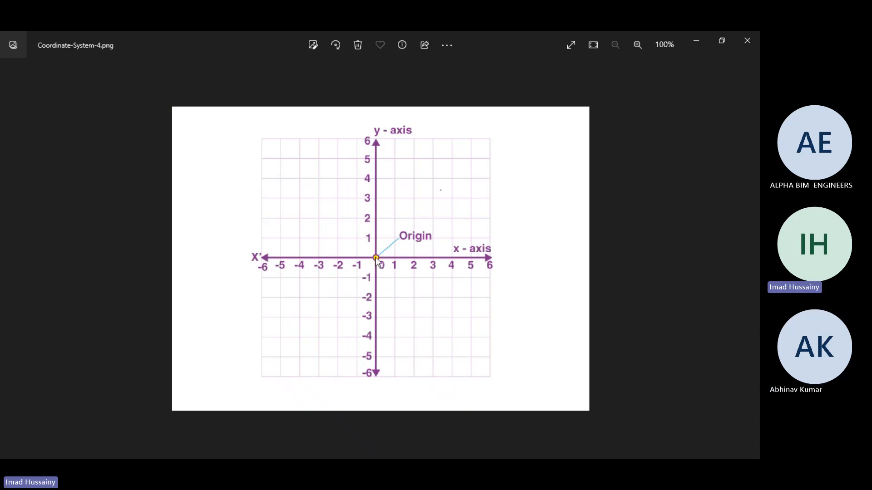
key("alt+Tab")
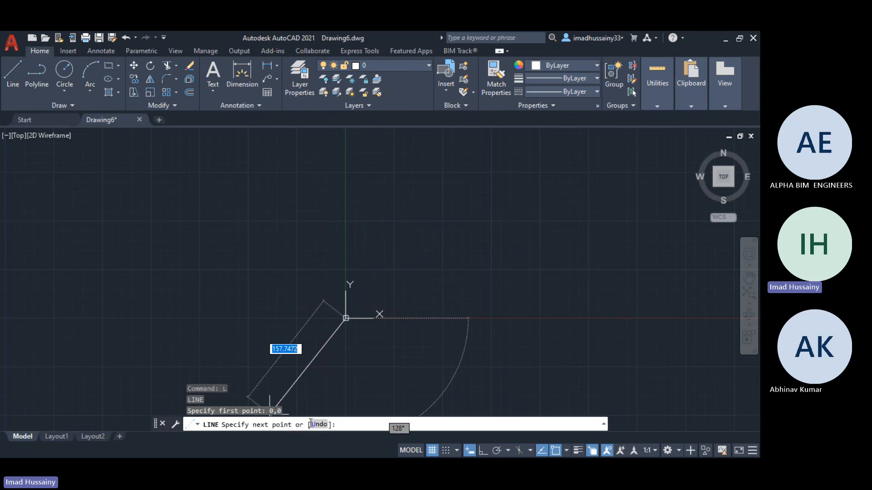
key("alt+Tab")
key("alt+Tab")
key("alt+Tab")
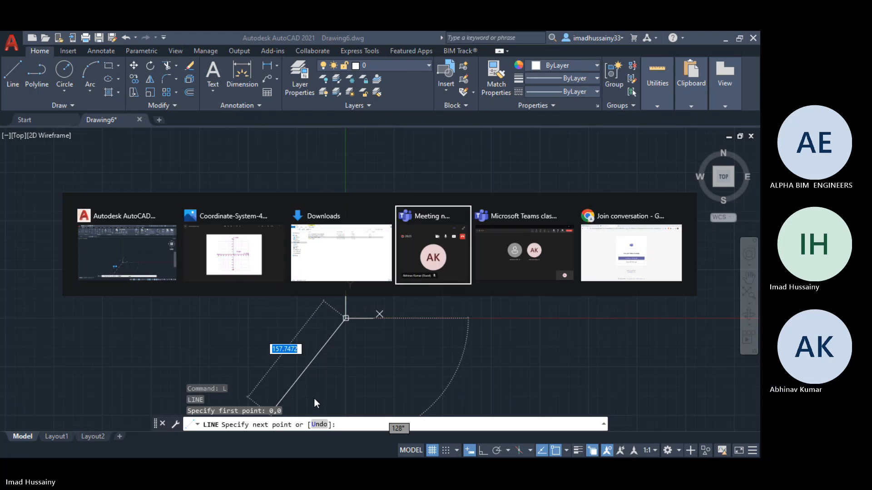
key("alt+Tab")
key("alt+Tab")
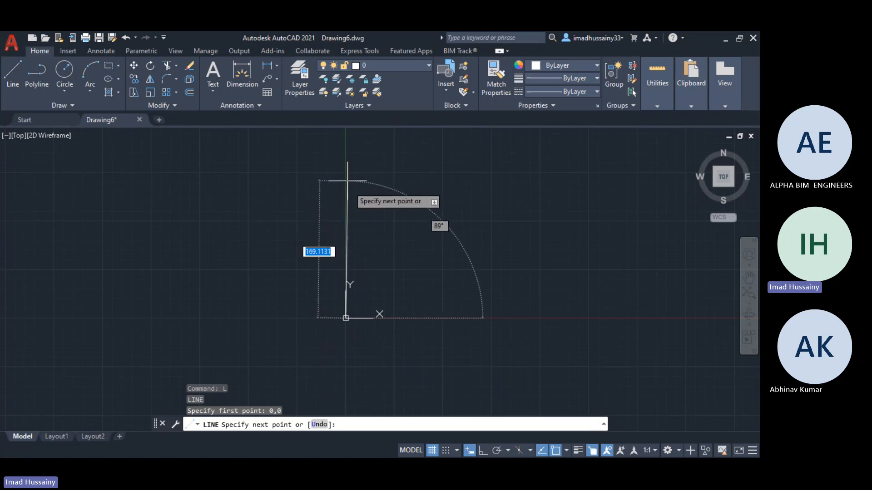
key("alt+Tab")
key("alt+Tab")
left_click(366, 230)
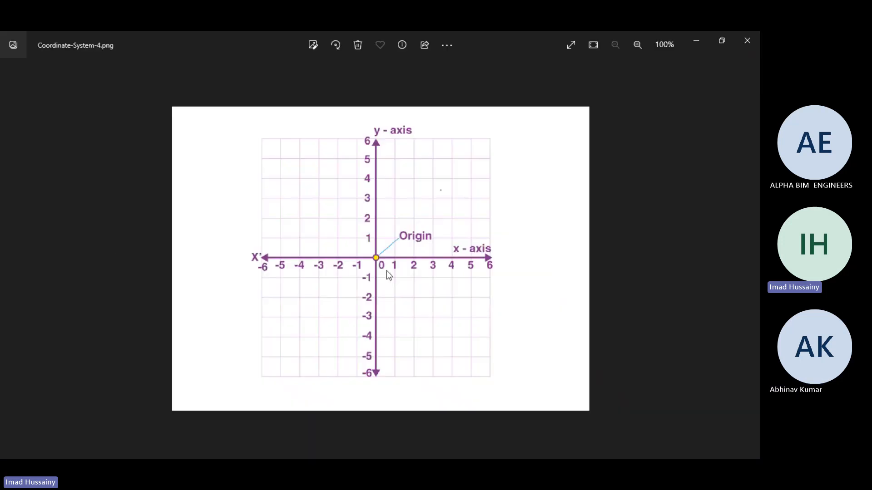
- Return to AutoCAD and finish the line from the origin with its next point at X 0 and Y 5
key("alt+Tab")
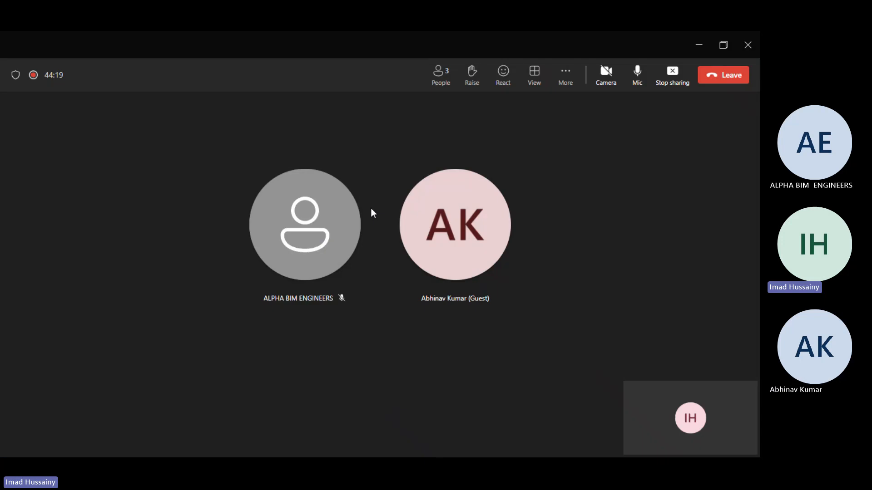
key("alt+Tab")
left_click(371, 214)
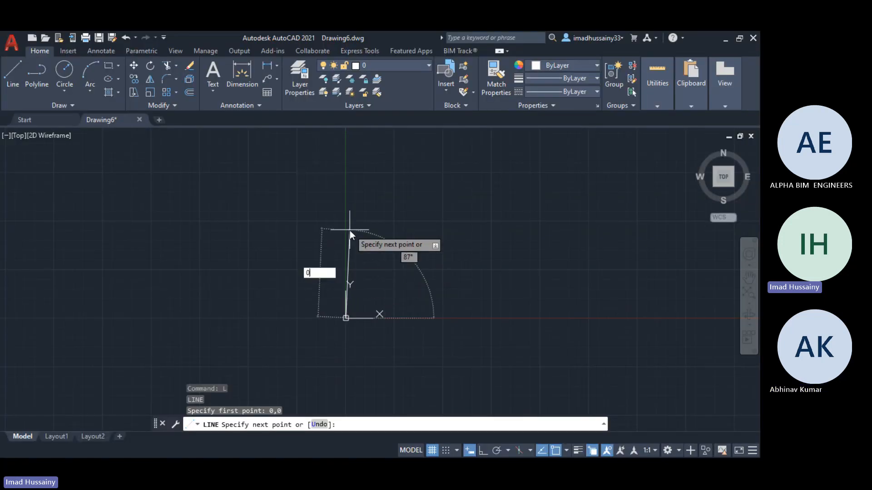
type("0,")
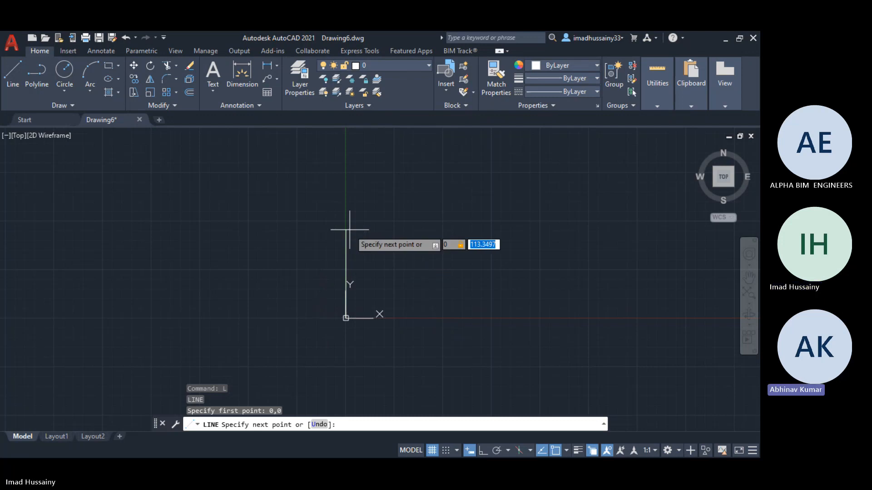
type("5")
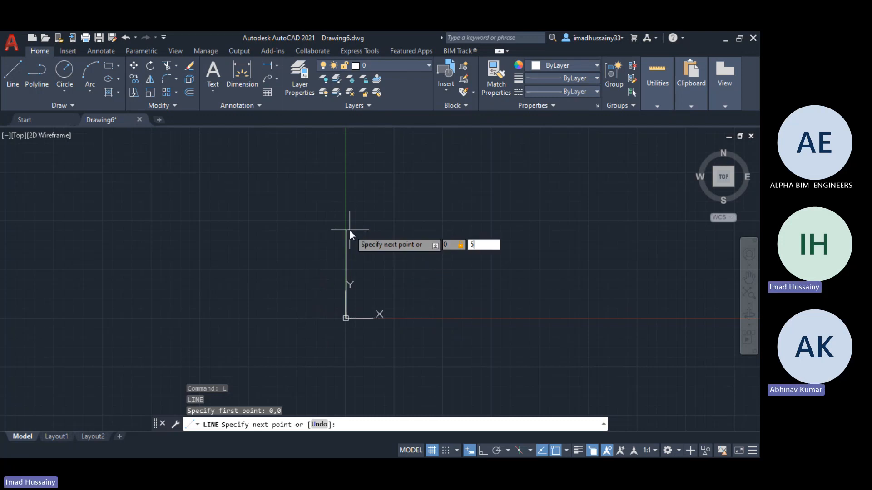
key("Return")
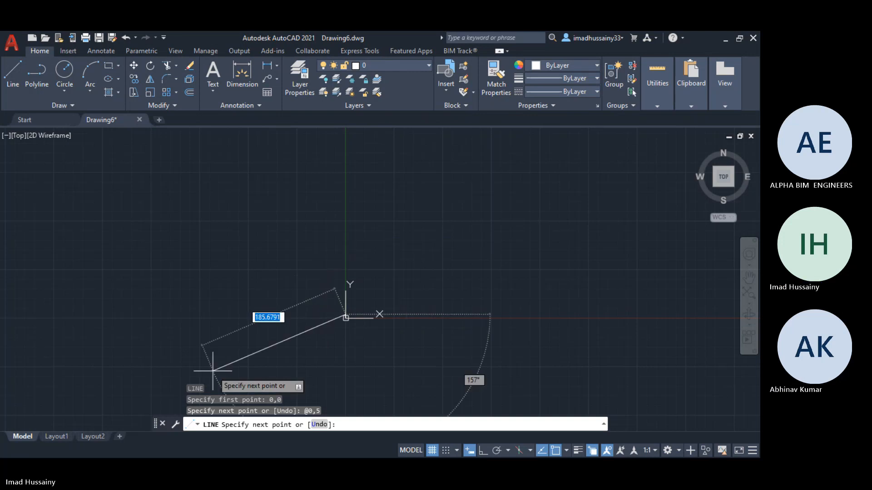
scroll(313, 294, "up", 2)
scroll(313, 295, "up", 4)
scroll(381, 273, "down", 3)
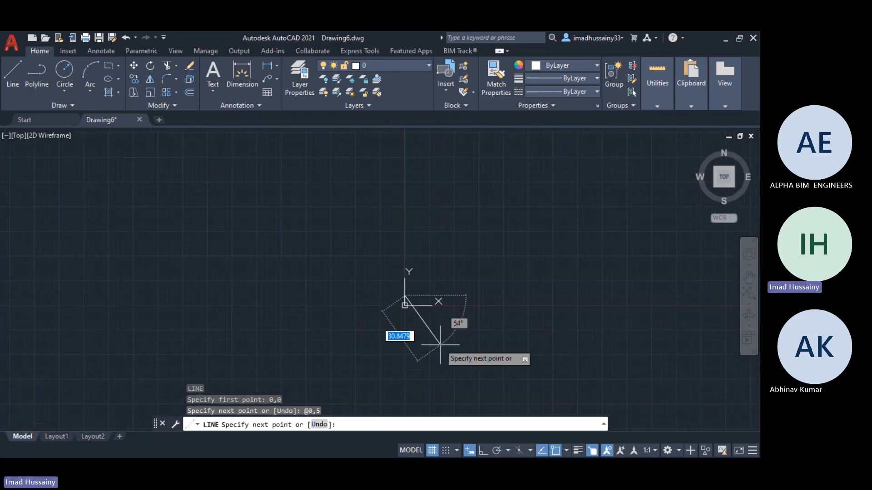
scroll(401, 289, "up", 8)
scroll(398, 264, "down", 4)
scroll(416, 300, "up", 8)
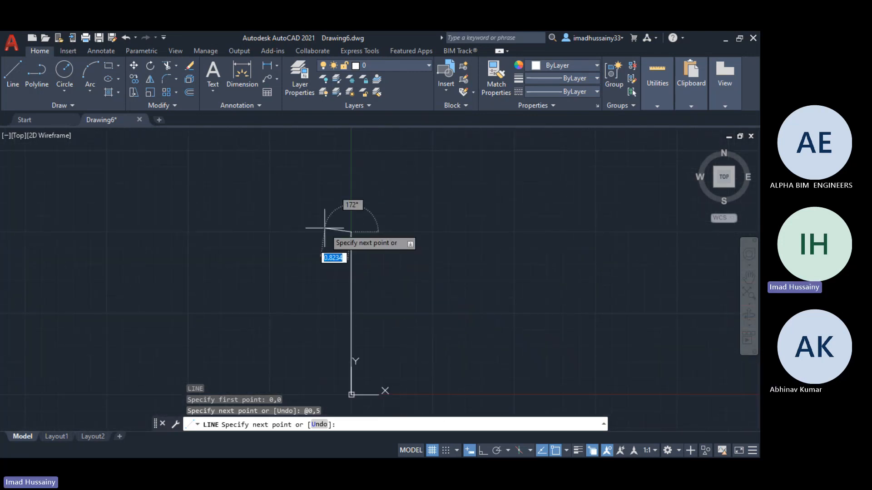
mouse_move(399, 305)
middle_mouse_down()
mouse_move(265, 183)
mouse_move(288, 245)
middle_mouse_up()
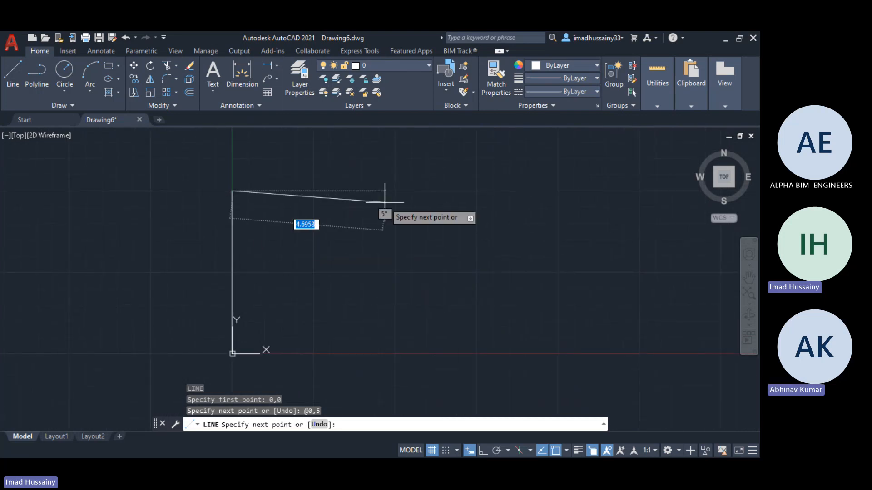
key("Escape")
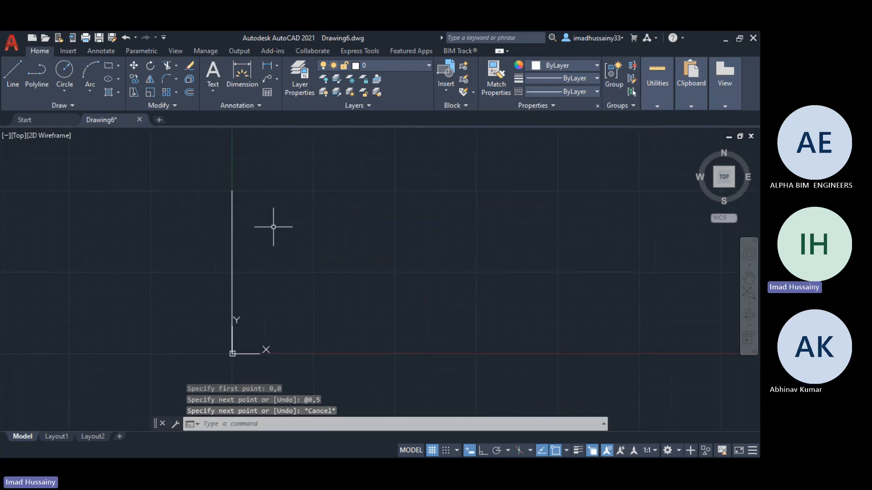
- Delete the vertical line that starts at the origin
left_click(229, 204)
key("Escape")
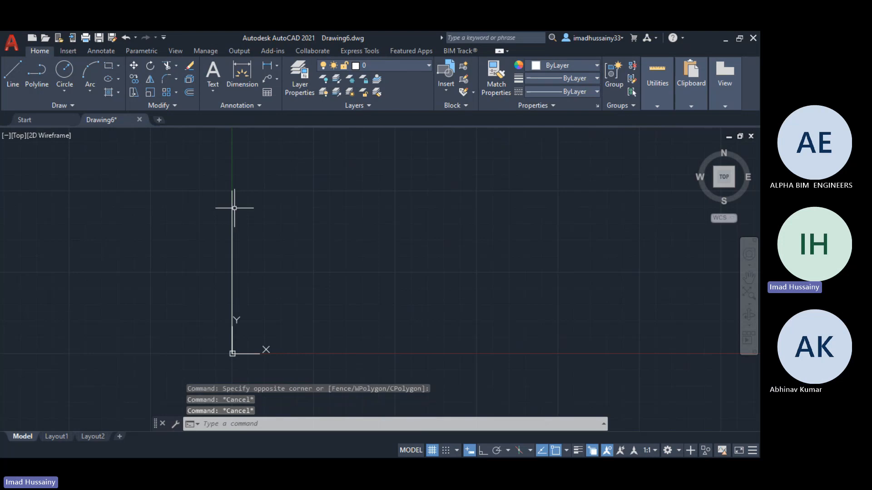
left_click(232, 203)
key("Escape")
key("Escape")
left_click(248, 353)
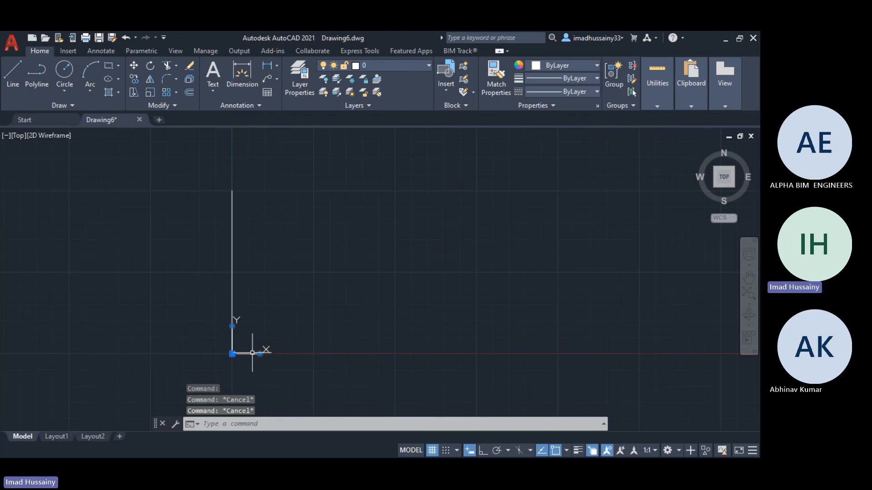
key("Escape")
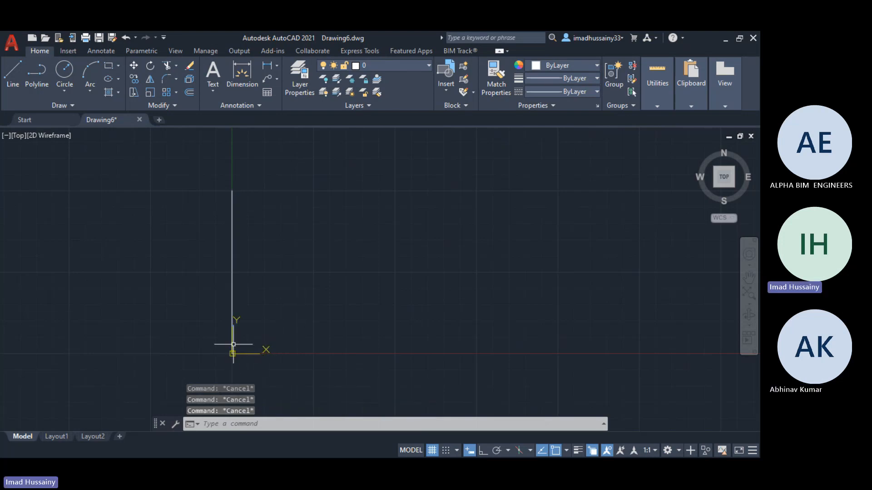
left_click(264, 273)
left_click(208, 226)
key("Delete")
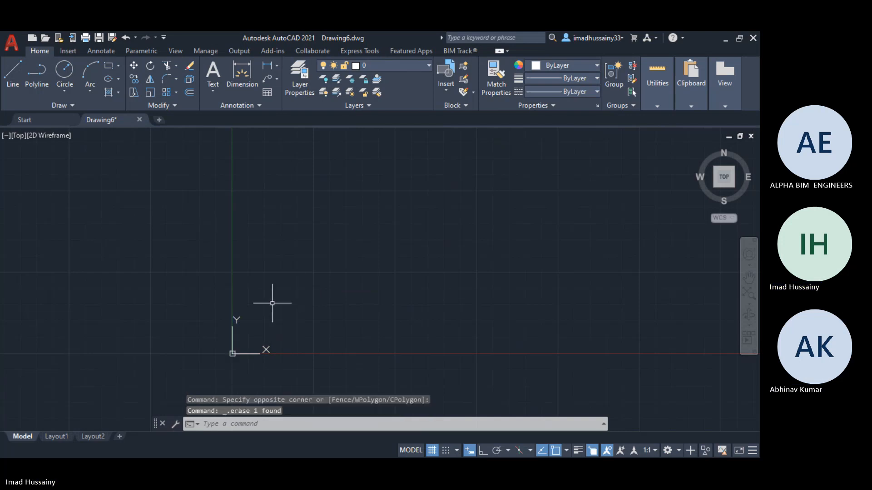
- Relocate the UCS icon's origin to a free point near the middle of the drawing area and deselect it
left_click(258, 331)
left_click(214, 325)
left_click(235, 353)
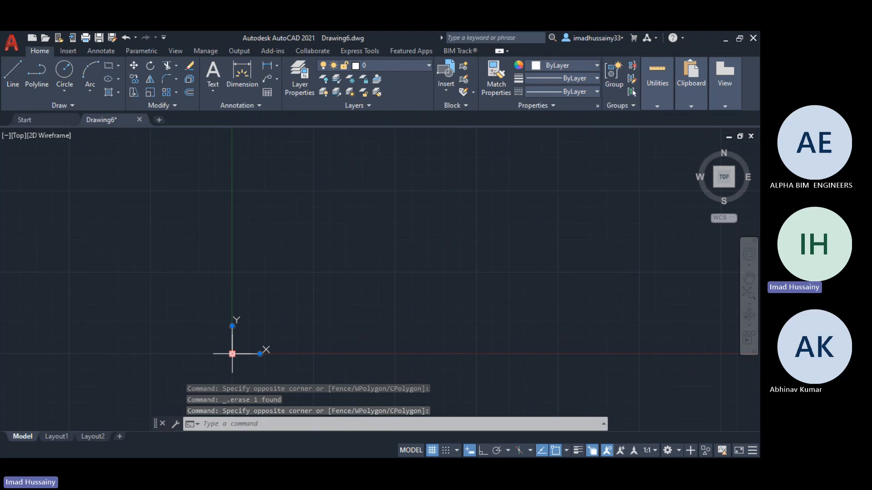
left_click(232, 353)
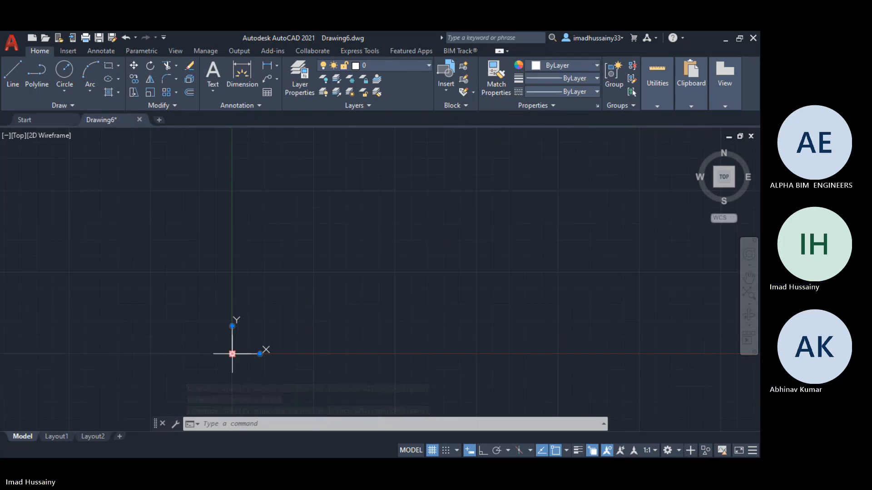
left_click(383, 254)
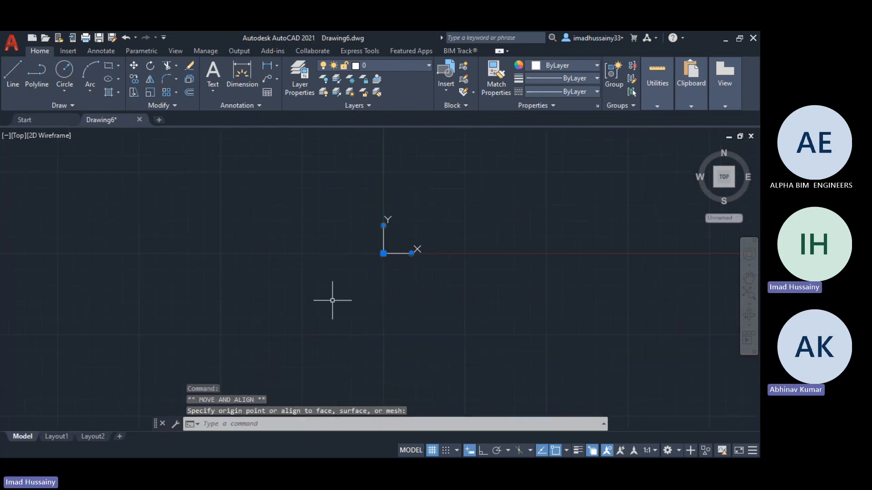
key("Escape")
key("Escape")
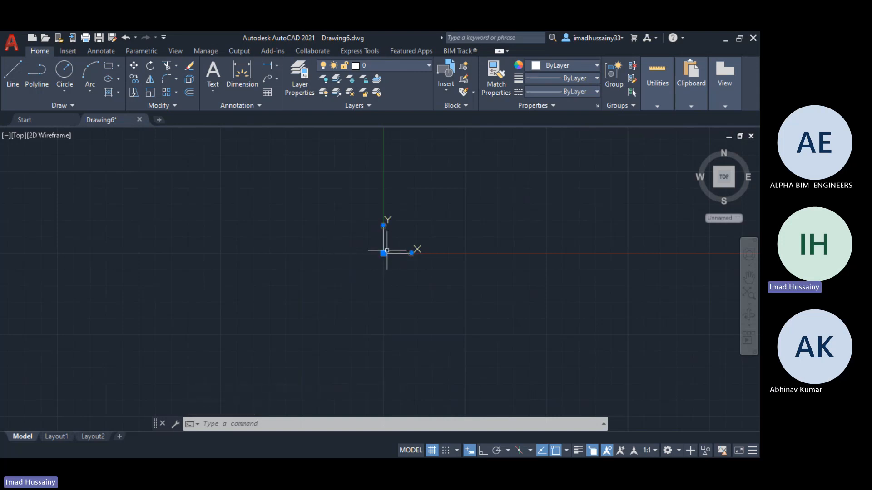
- Undo the UCS origin move and clear the icon's selection
key("ctrl+z")
key("Escape")
key("Escape")
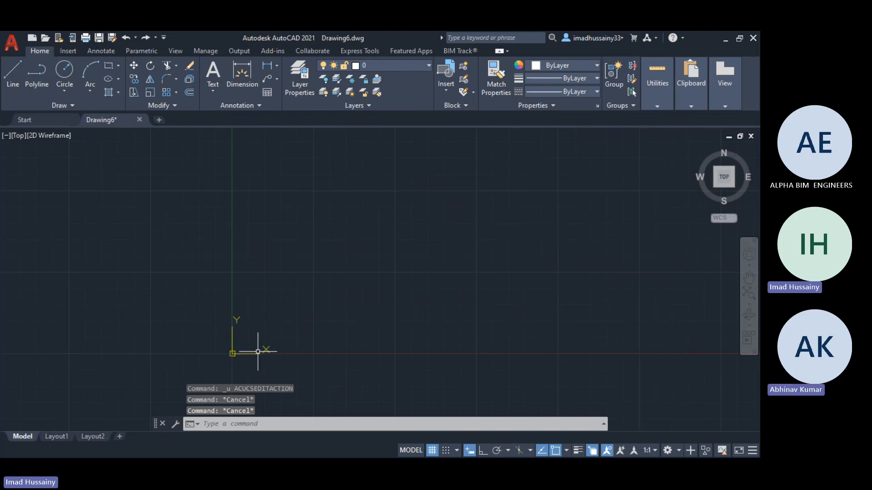
- Move the UCS origin by its square grip to a free point farther up and right, and clear the selection
left_click(236, 347)
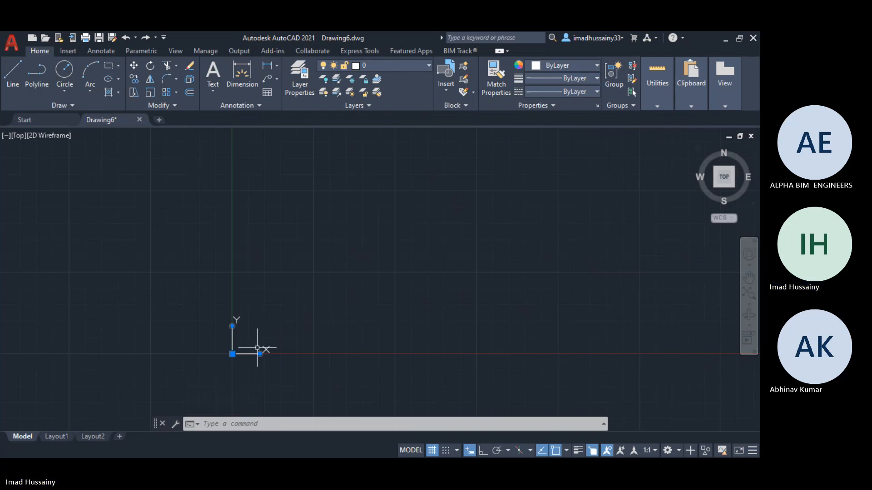
left_click(232, 354)
left_click(438, 203)
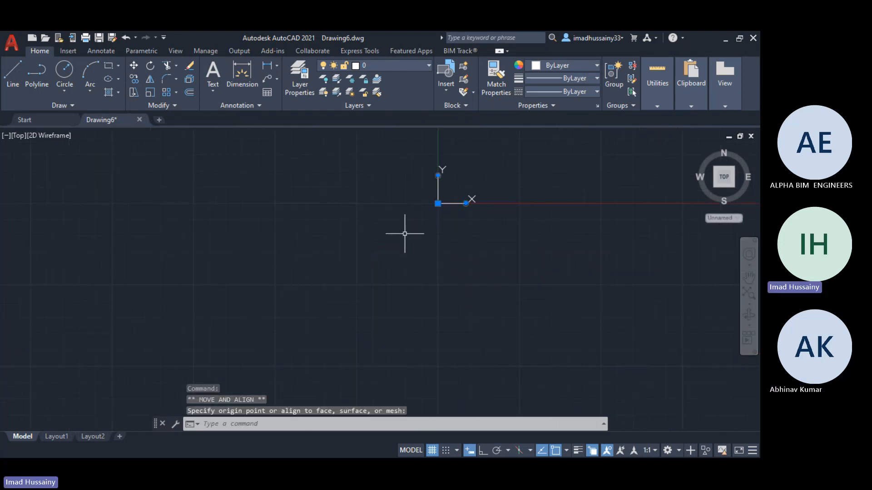
key("Escape")
key("Escape")
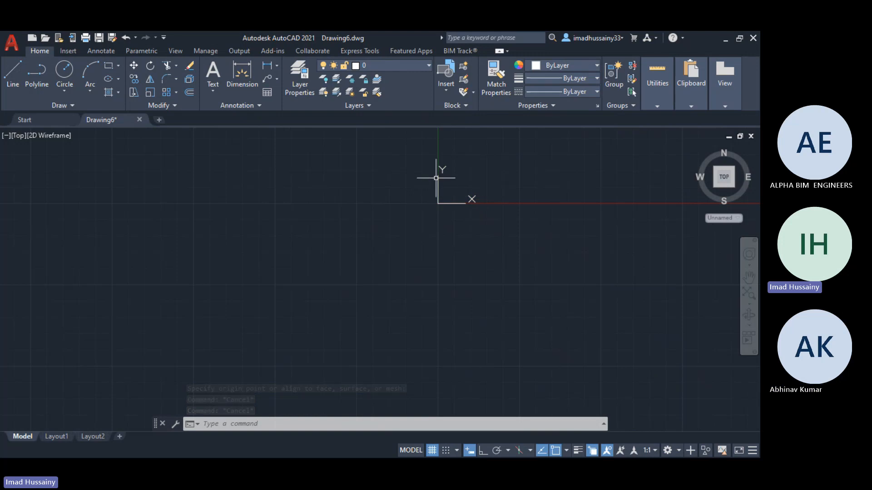
scroll(374, 273, "down", 5)
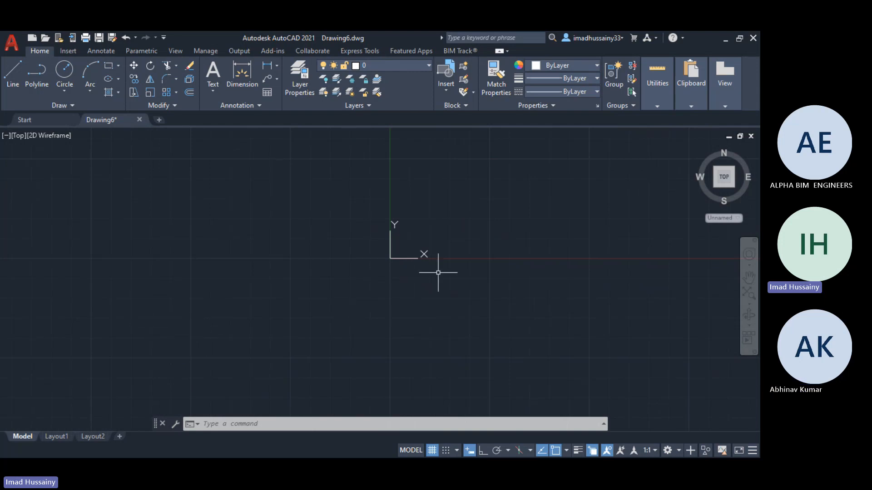
key("Escape")
key("Escape")
key("Escape")
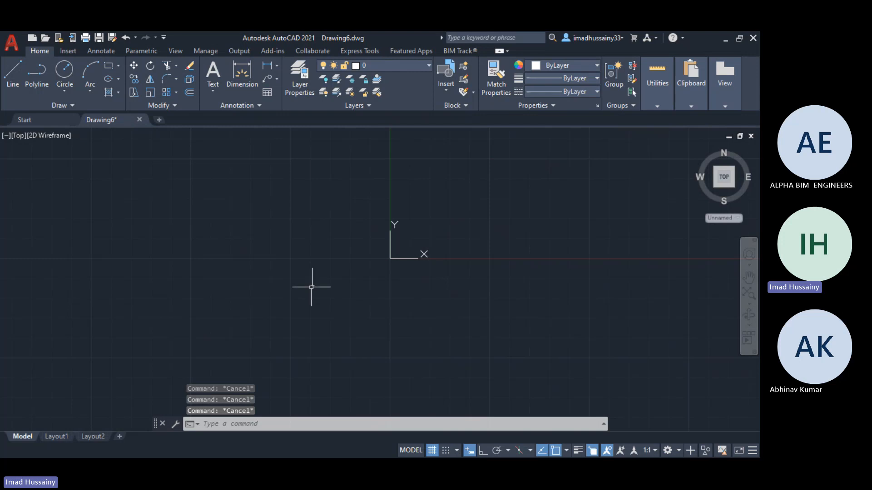
- Start the Line command, check the origin in Coordinate-System-4.png, and enter 0 for X and 0 for Y of the first point
type("L")
key("Return")
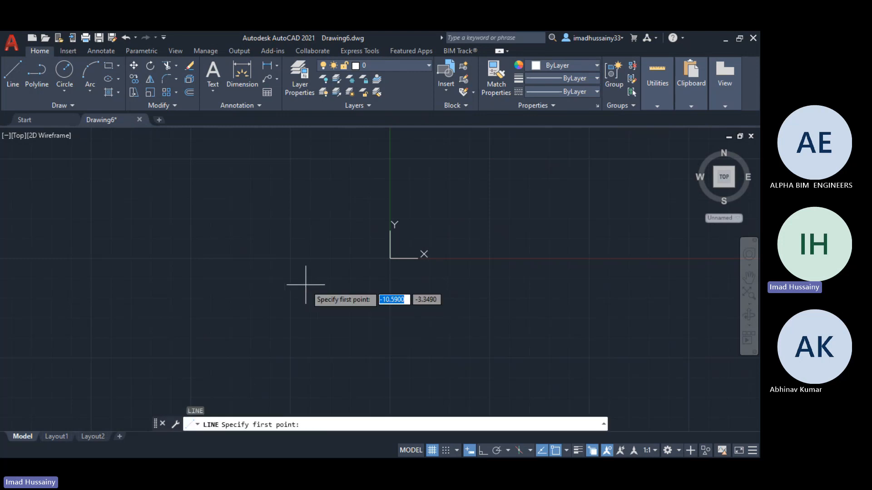
key("alt+Tab")
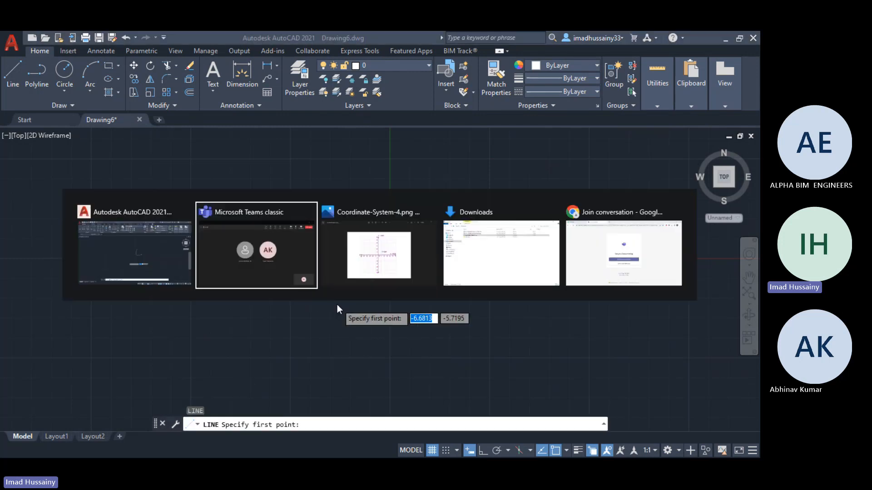
key("alt+Tab")
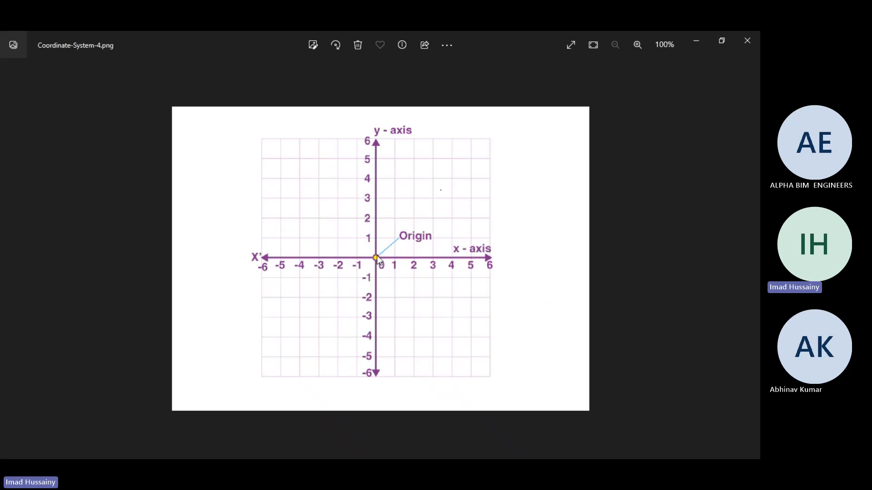
key("alt+Tab")
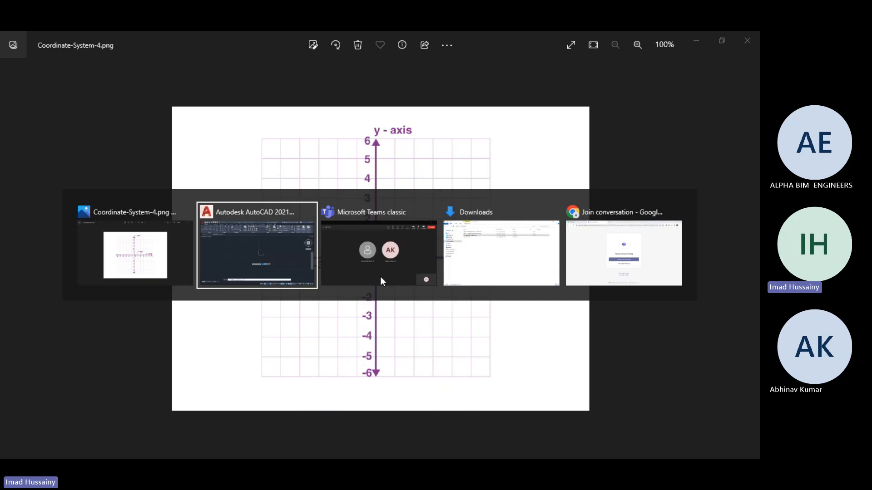
type("0")
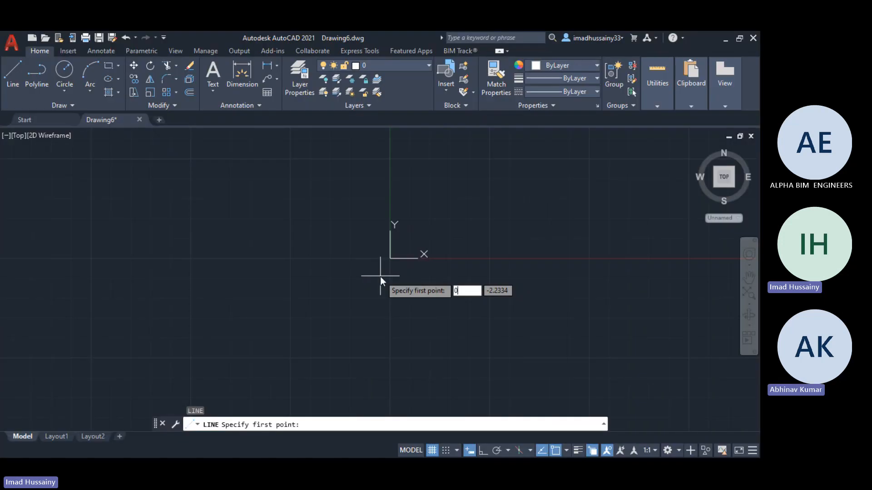
key("Tab")
type("0")
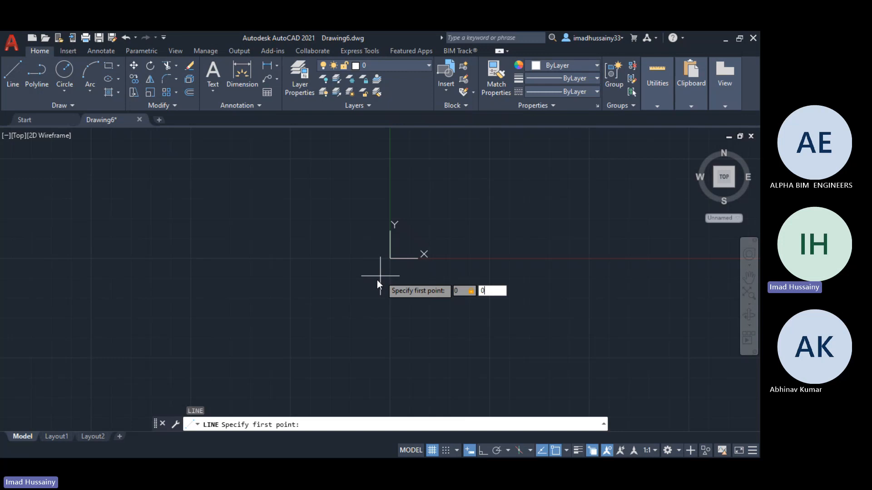
- Compare the entered coordinates with the origin in Coordinate-System-4.png, return to AutoCAD and cancel the line
key("alt+Tab")
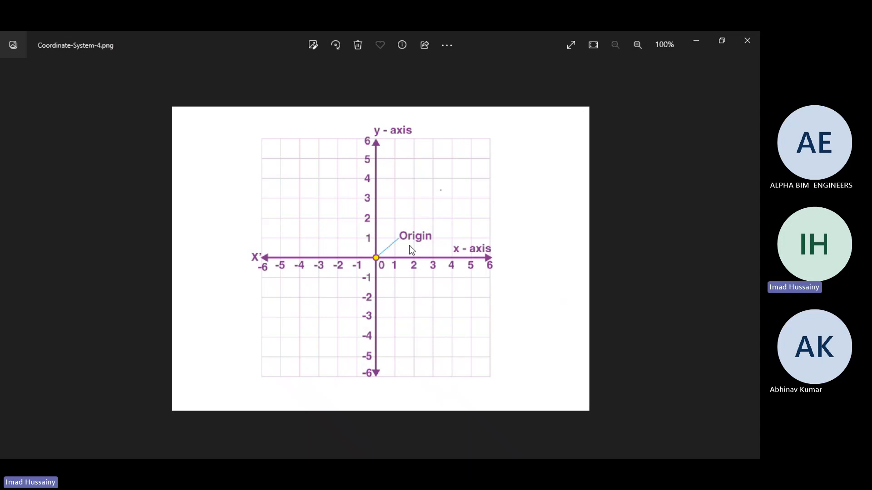
key("alt+Tab")
key("Escape")
key("Escape")
key("Escape")
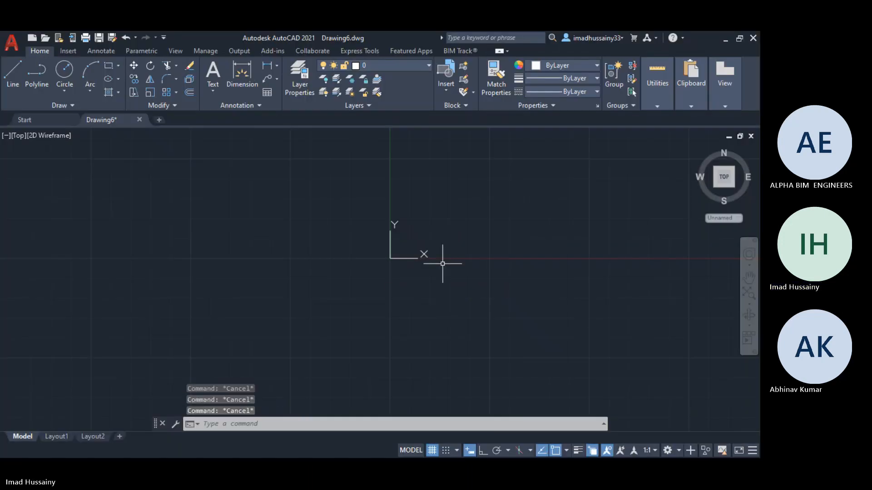
- Undo the last line, zoom and UCS origin changes, and compare the UCS icon with the origin in Coordinate-System-4.png
key("ctrl+z")
key("ctrl+z")
key("ctrl+z")
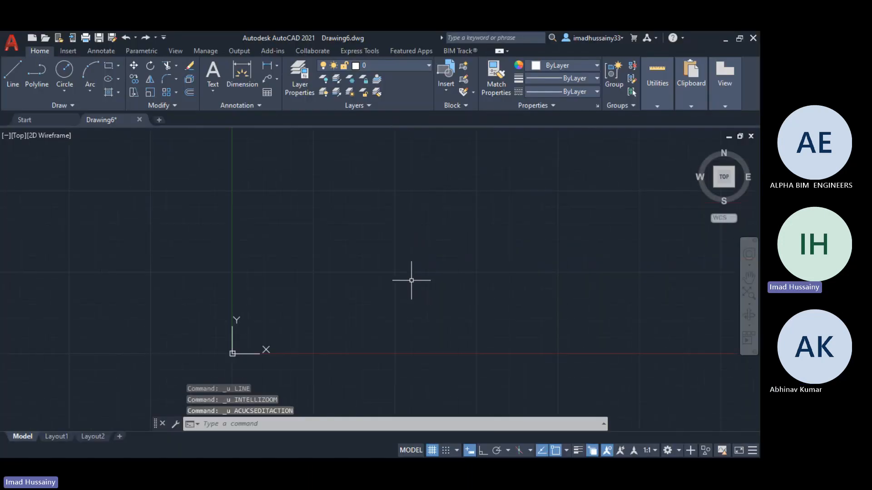
scroll(238, 358, "up", 4)
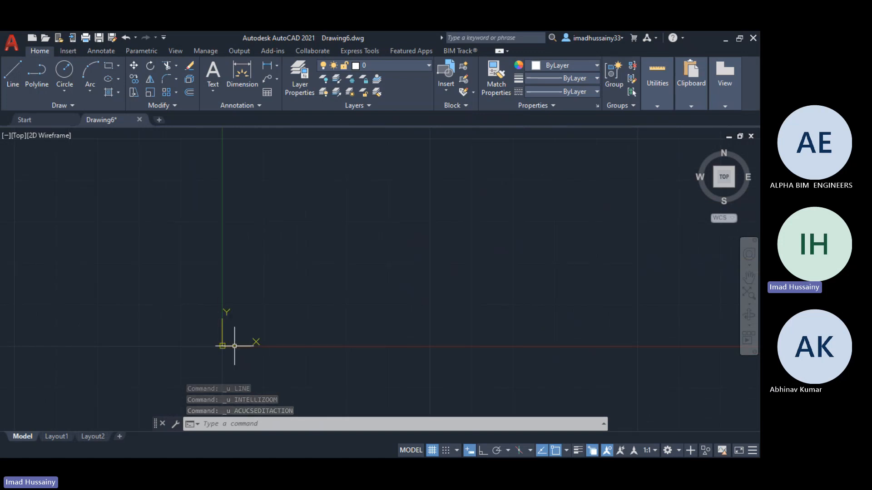
key("alt+Tab")
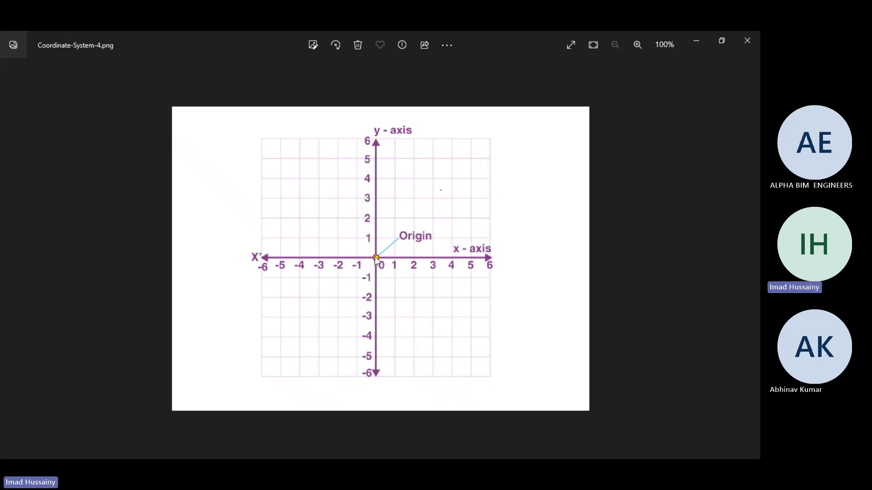
key("alt+Tab")
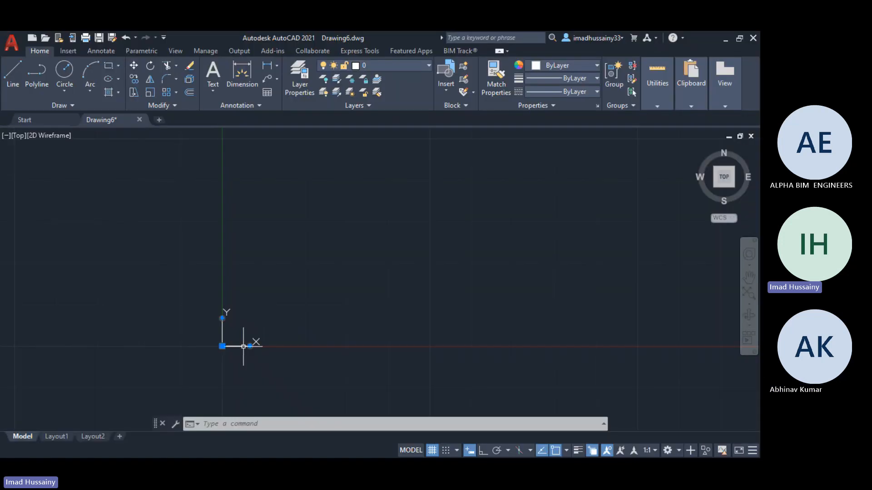
- Move the UCS origin by its square grip to a free point up and right, and compare it with the origin in Coordinate-System-4.png
left_click(222, 345)
left_click(305, 262)
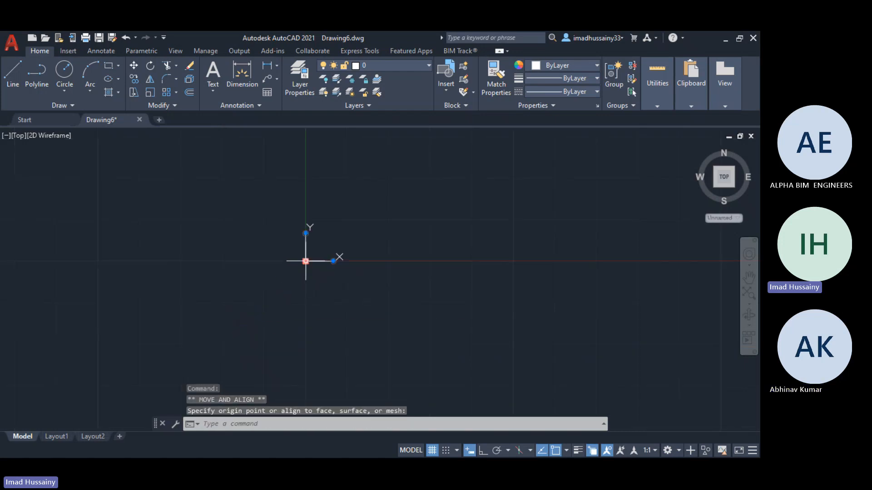
key("Escape")
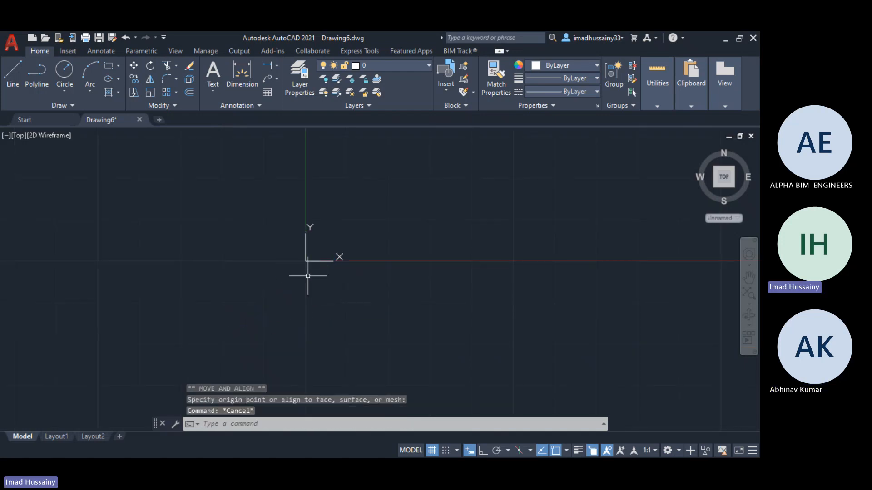
key("alt+Tab")
key("alt+Tab")
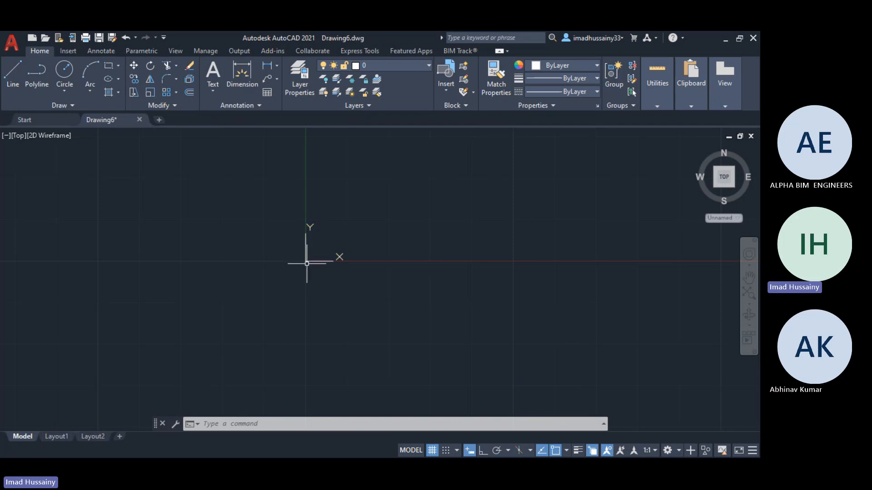
key("alt+Tab")
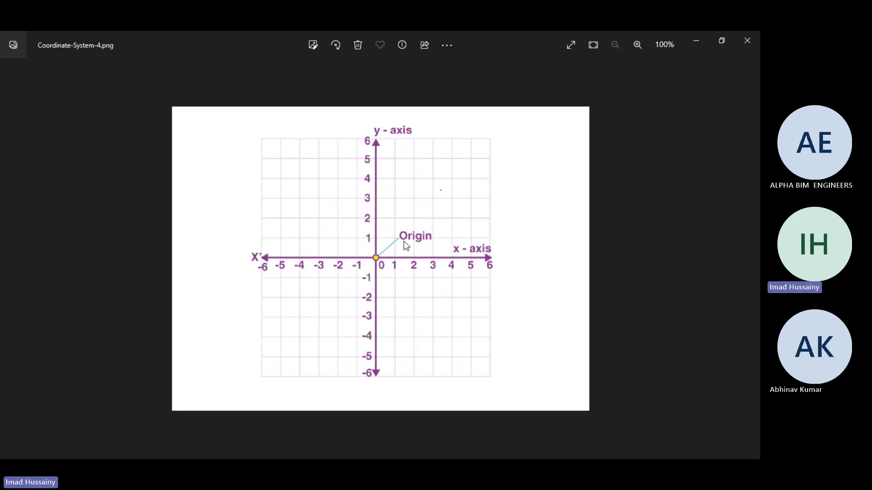
key("alt+Tab")
- Start a line with X 0 and Y 0 as its first point at the moved UCS, checking the axes in Coordinate-System-4.png
type("L")
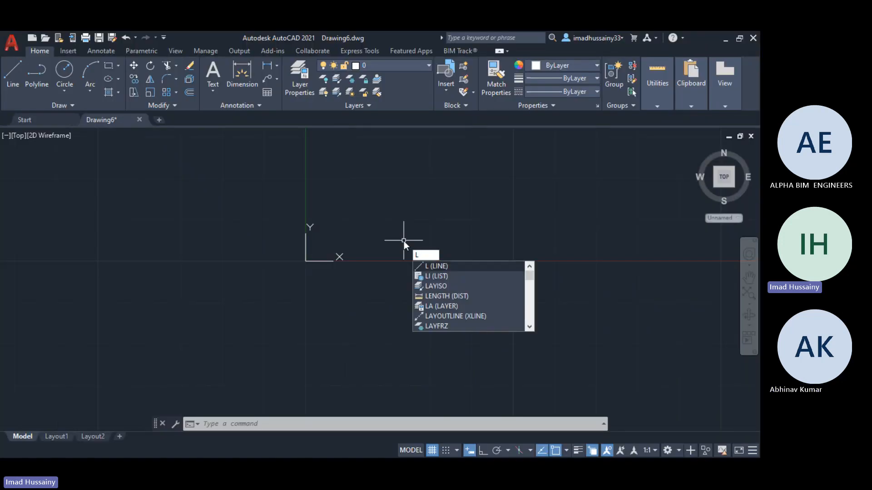
key("Return")
type("0")
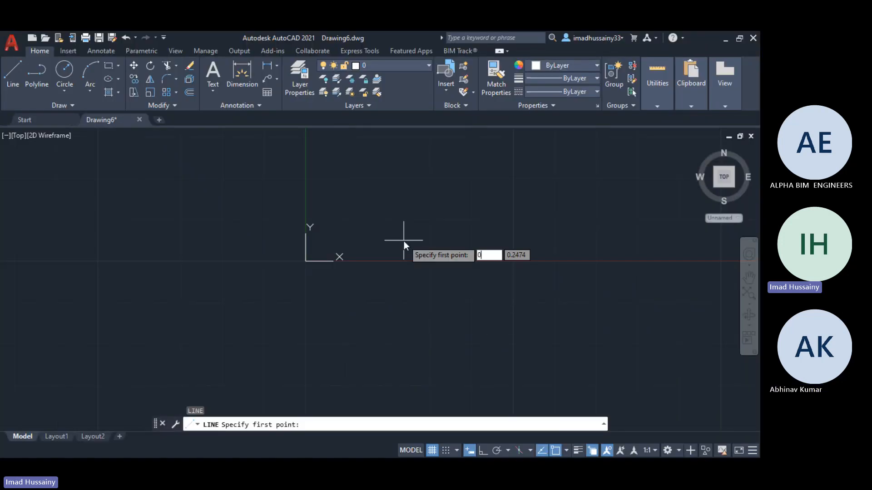
key("Tab")
type("0")
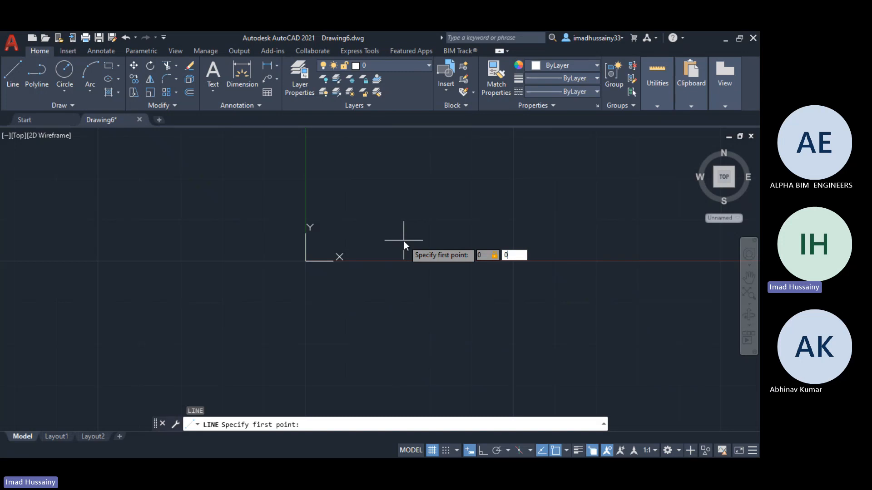
key("alt+Tab")
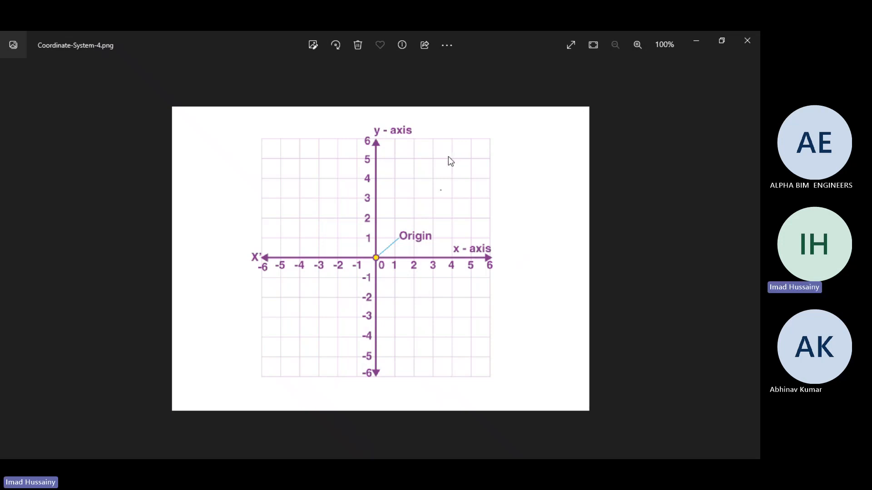
key("alt+Tab")
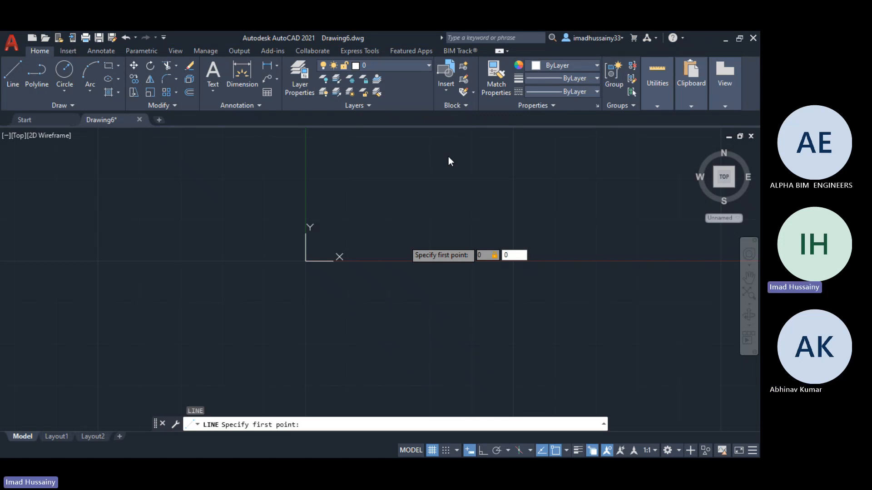
key("Return")
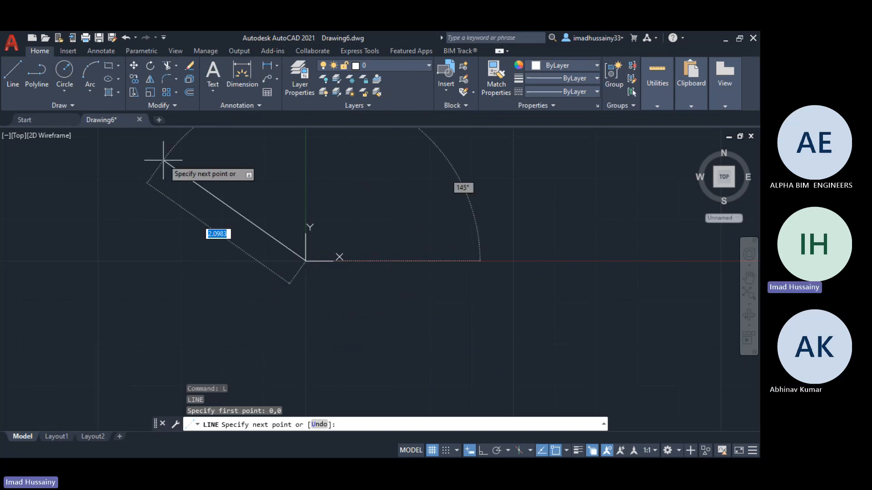
- Check the y-axis in Coordinate-System-4.png, return to AutoCAD, set the line's next point to @0,10 and end the command
scroll(272, 282, "down", 2)
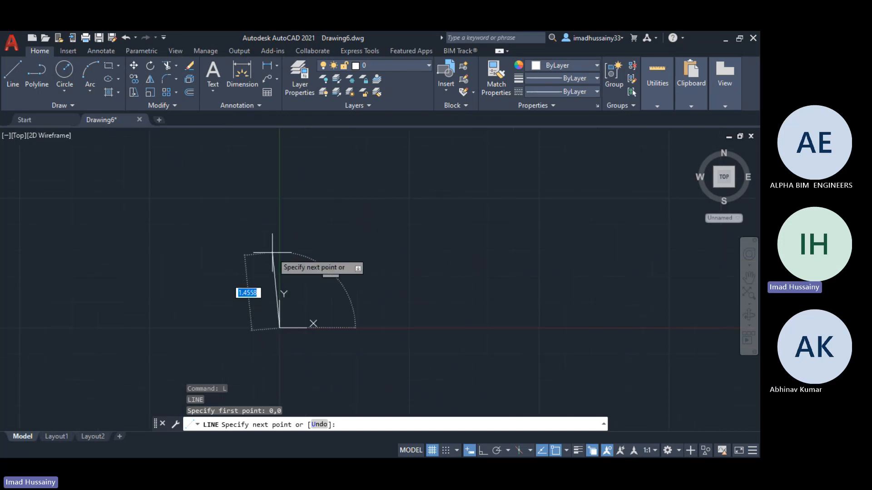
key("alt+Tab")
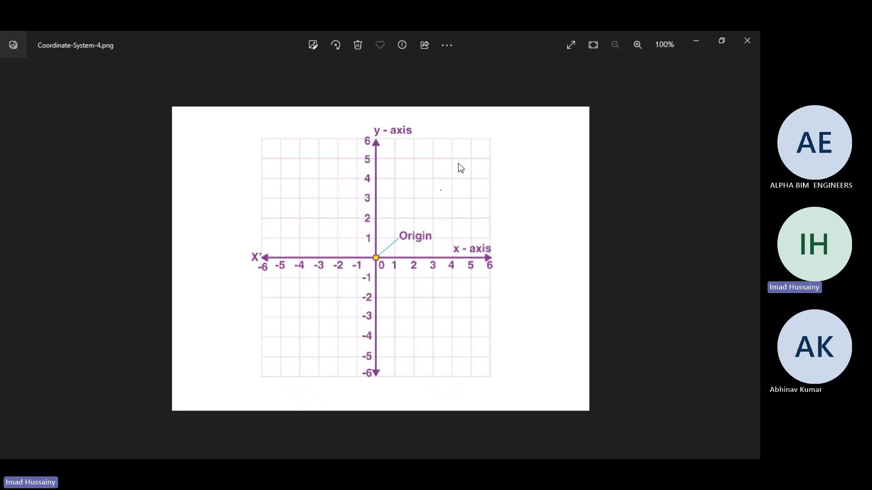
key("alt+Tab")
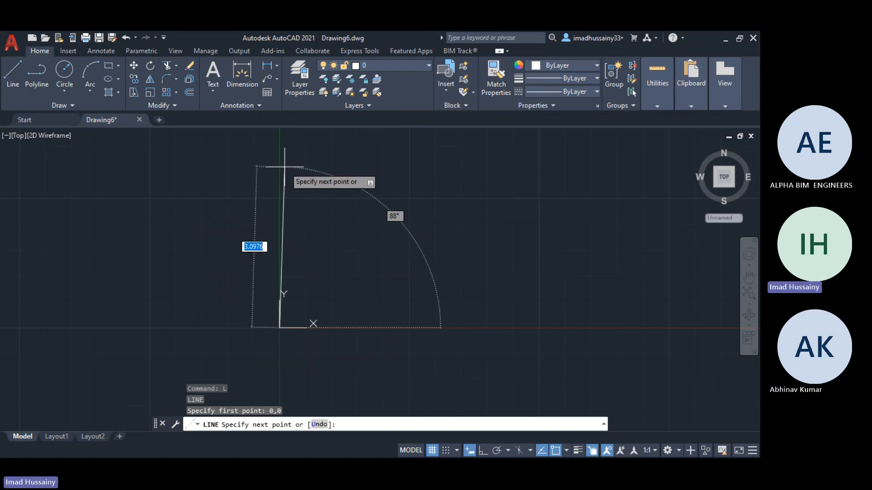
type("@0,10")
key("Return")
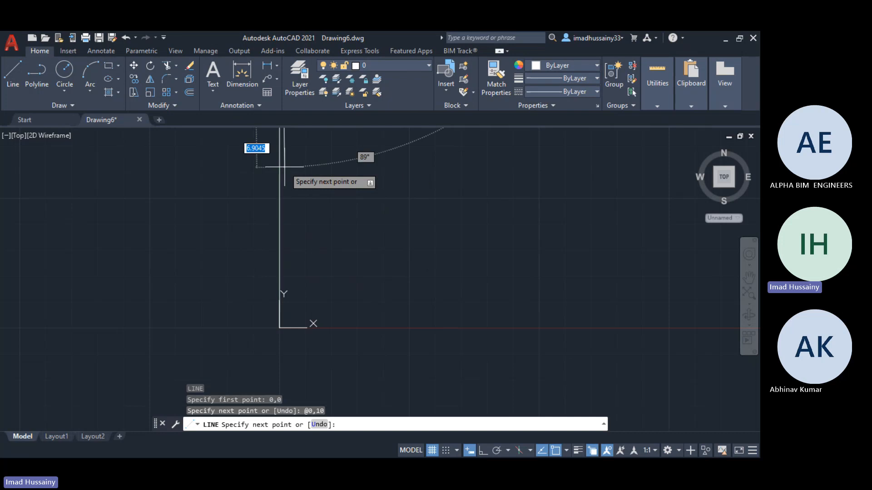
scroll(345, 355, "down", 4)
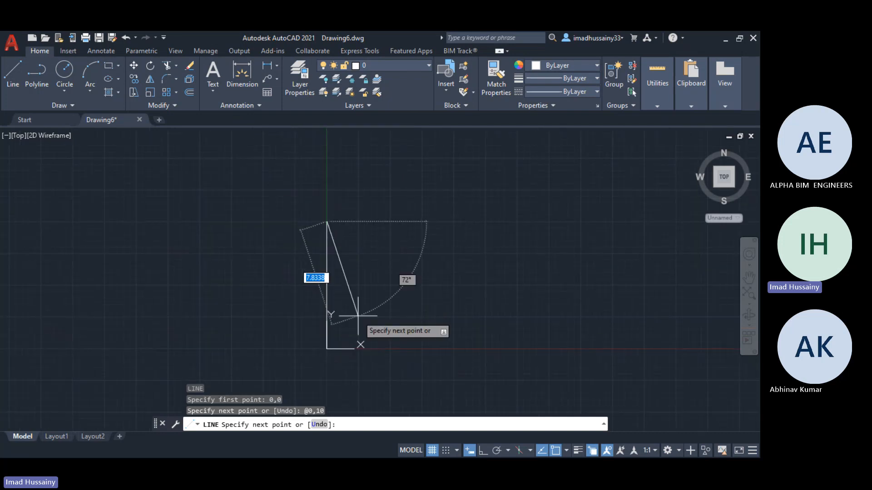
key("Escape")
- Reset the UCS to World from the UCS icon
scroll(336, 353, "up", 2)
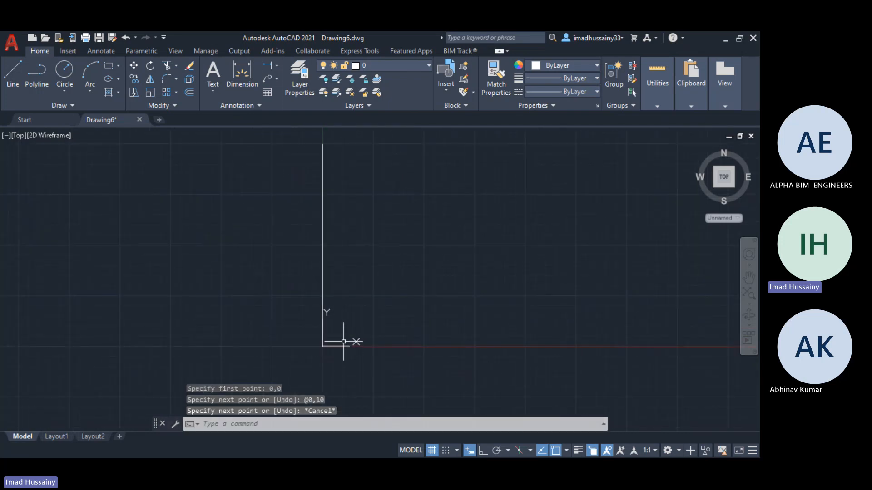
left_click(351, 340)
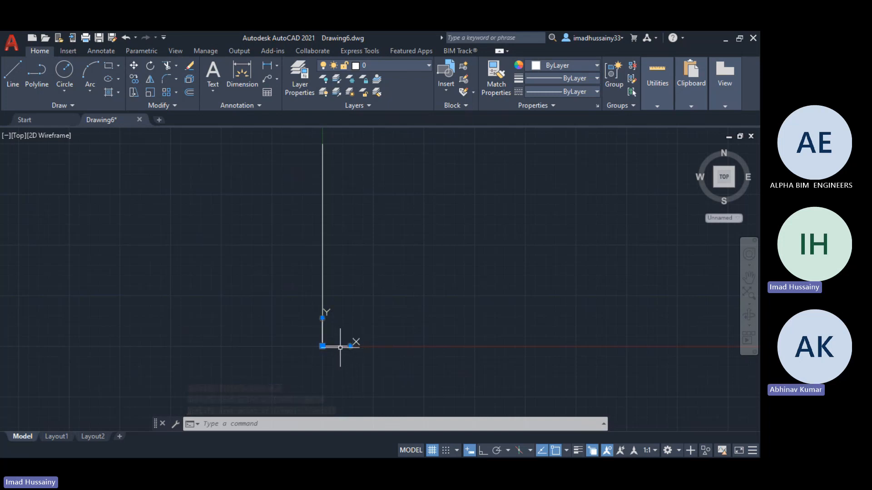
right_click(340, 348)
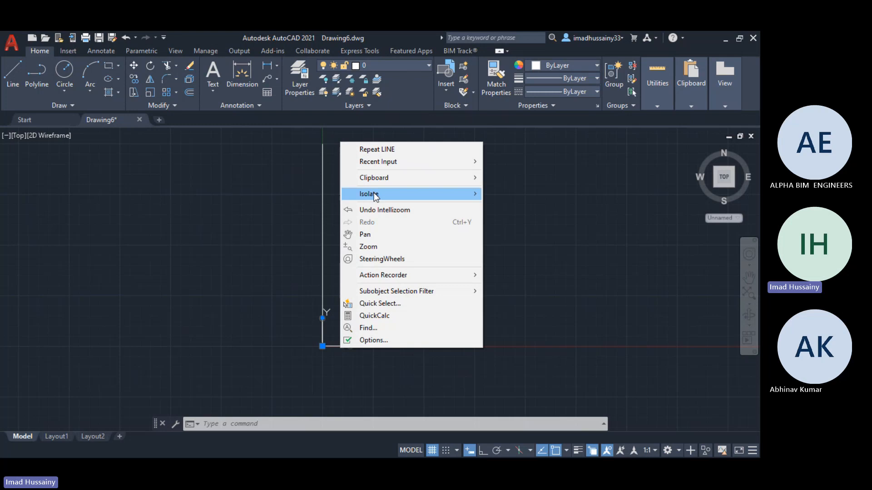
key("Escape")
mouse_move(323, 346)
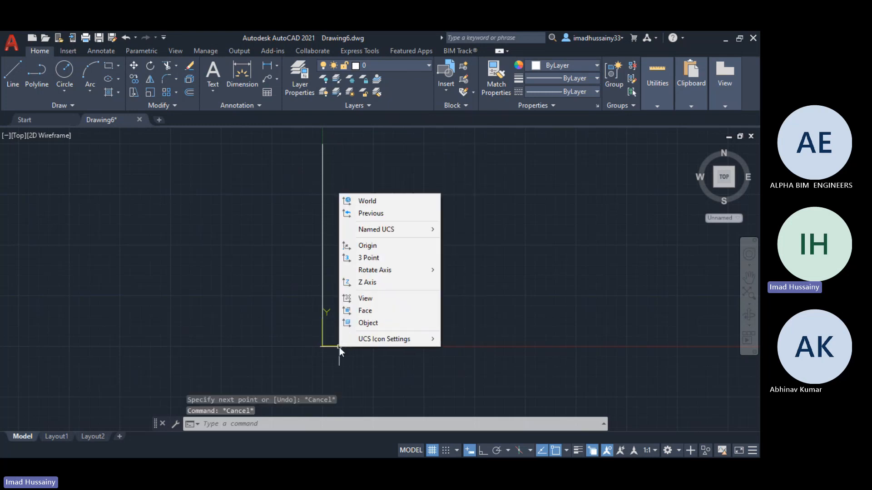
left_click(383, 200)
- Examine the vertical line's lower endpoint relative to the world UCS origin, and compare it with the origin in Coordinate-System-4.png
scroll(311, 368, "up", 4)
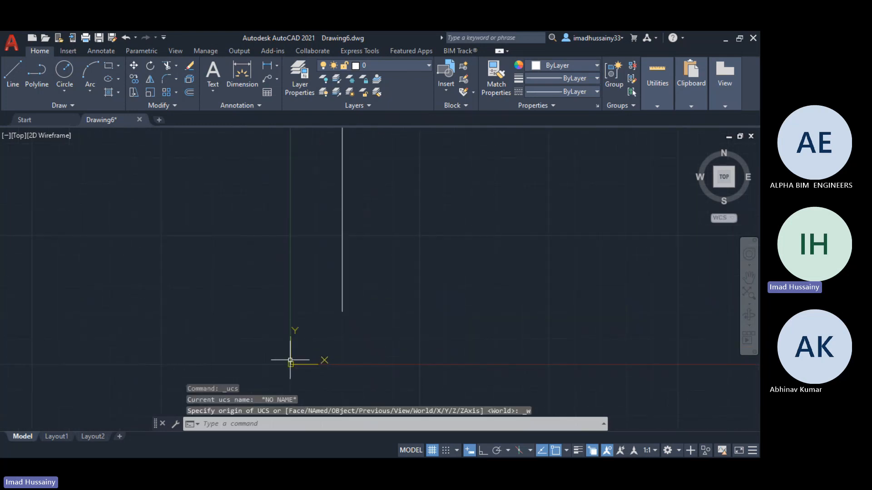
left_click(342, 313)
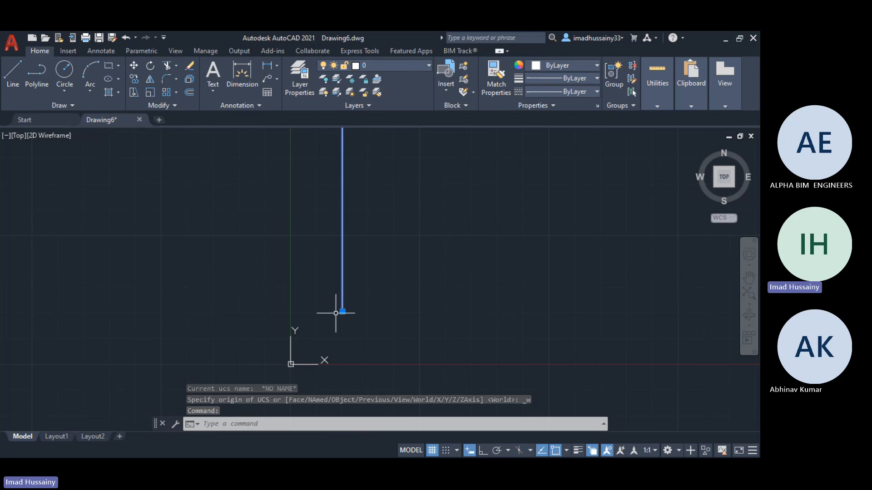
mouse_move(342, 312)
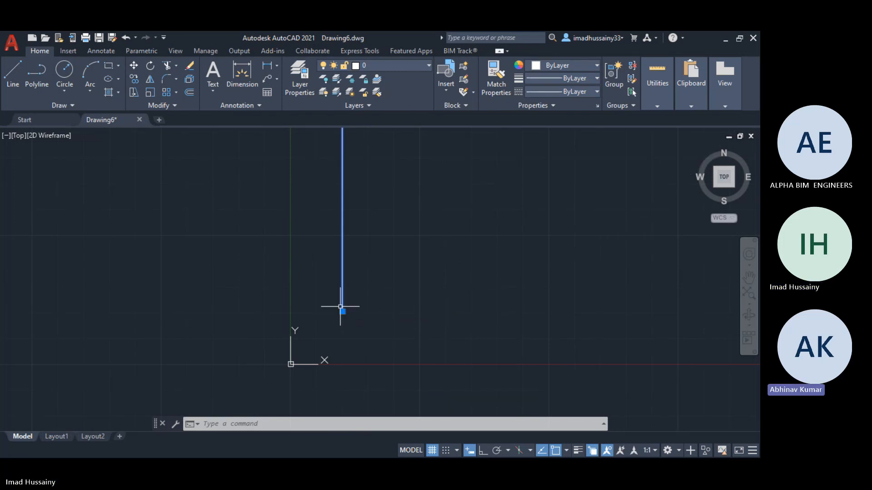
key("Escape")
key("Escape")
key("Escape")
left_click(345, 306)
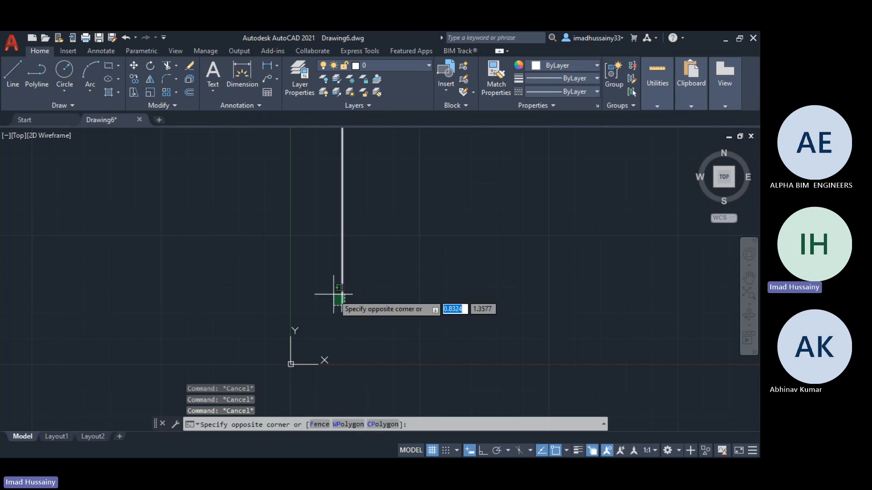
left_click(333, 298)
key("Escape")
key("Escape")
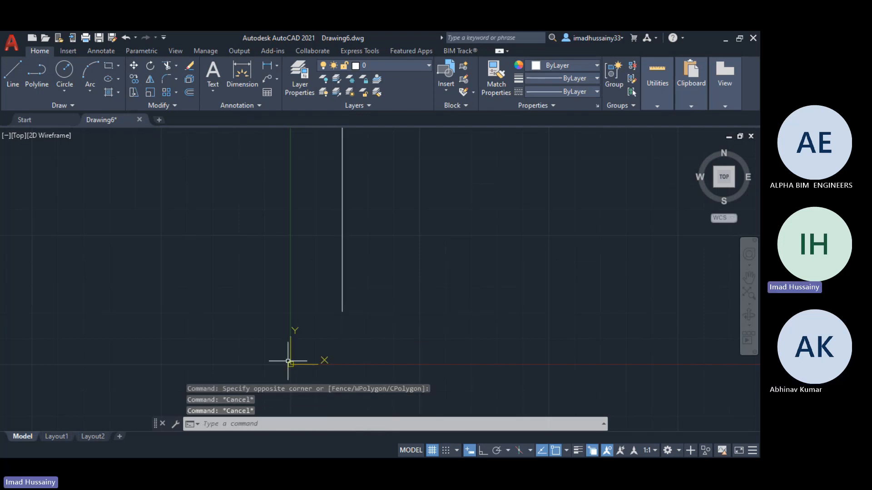
key("alt+Tab")
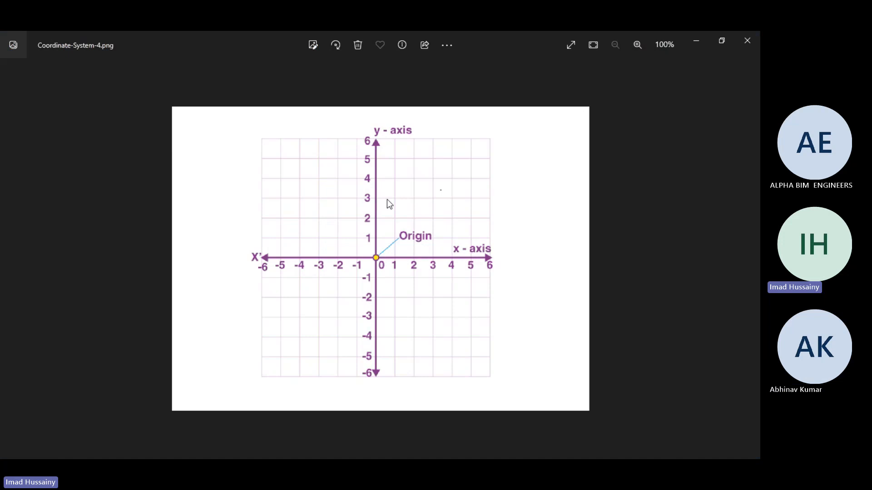
key("alt+Tab")
left_click(343, 312)
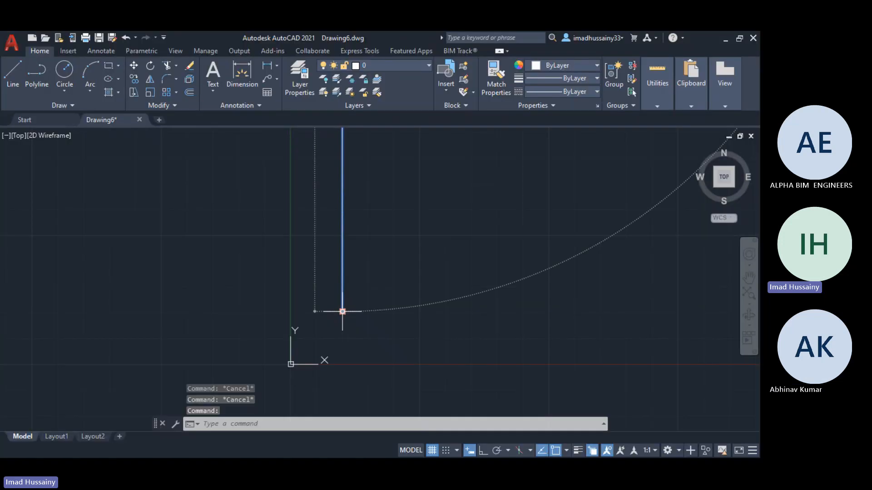
key("Escape")
- Draw a vertical line from 0,0 at the world origin to the relative point 0,10 and end the command
type("l")
key("Return")
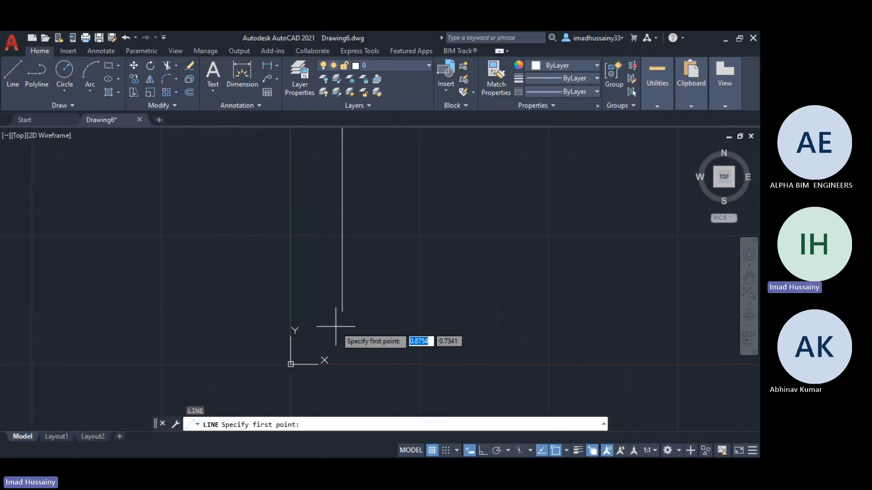
type("0,0")
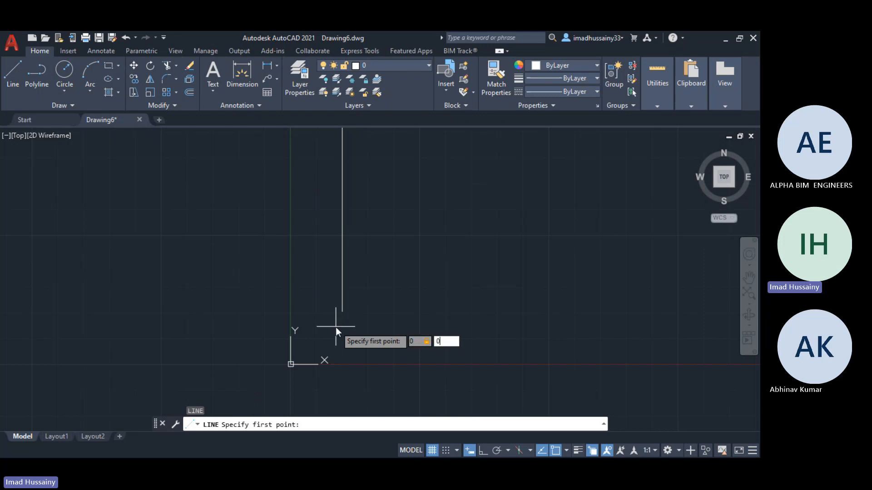
key("Return")
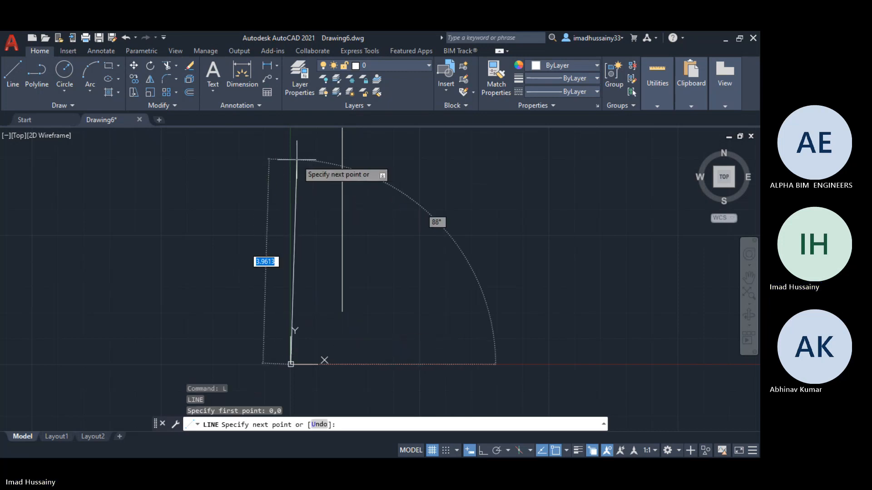
type("0")
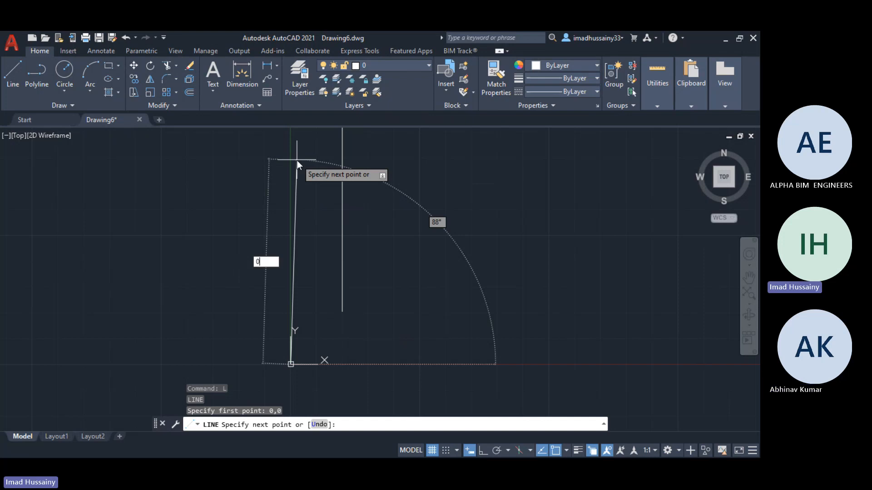
type(",")
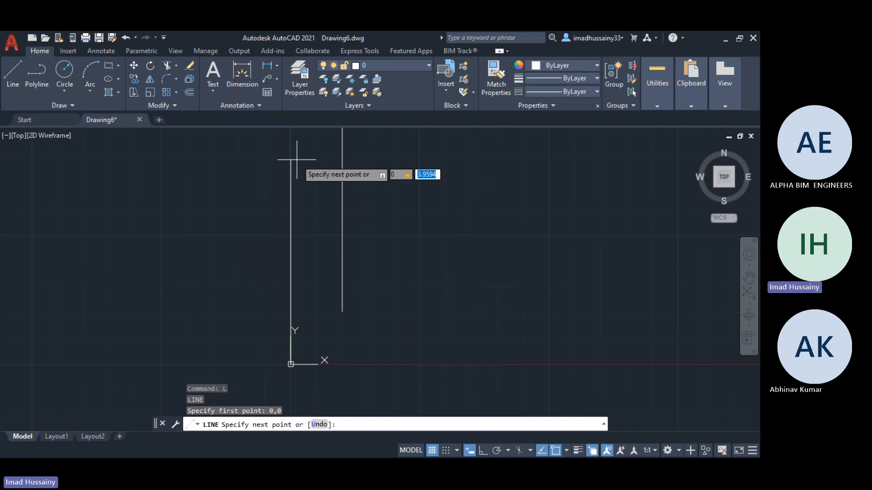
type("10")
key("Return")
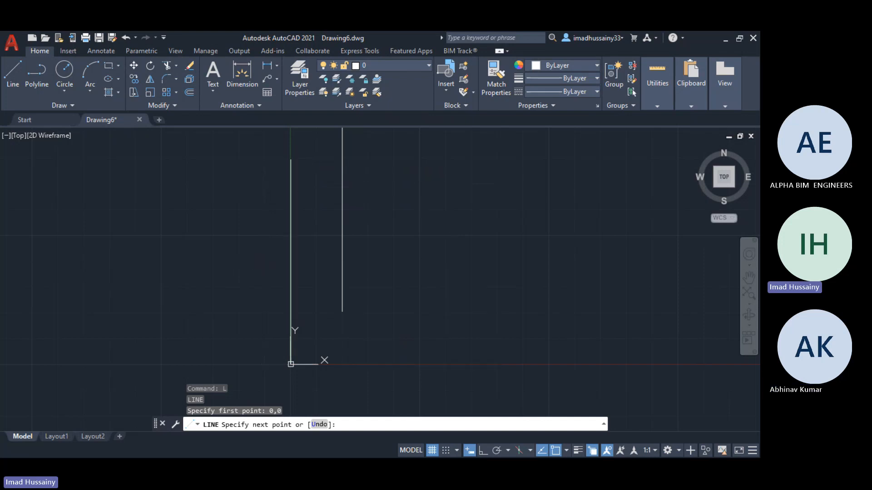
scroll(268, 318, "down", 5)
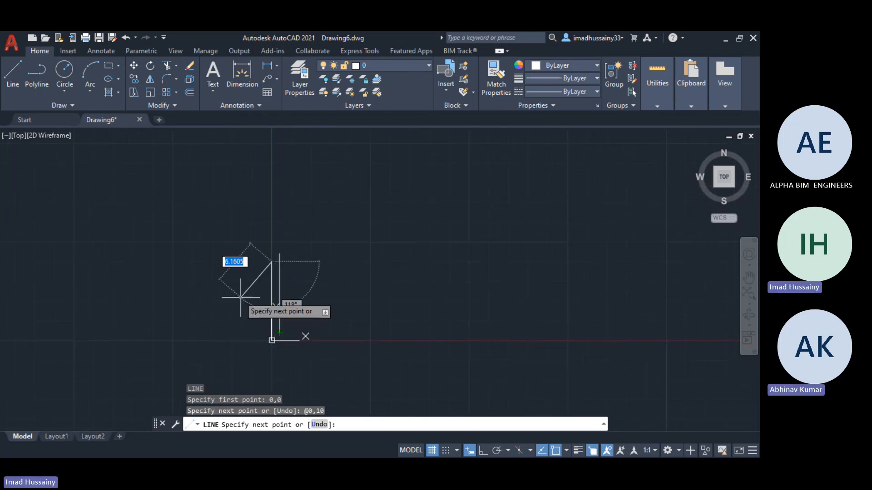
key("Escape")
key("Escape")
scroll(272, 318, "up", 2)
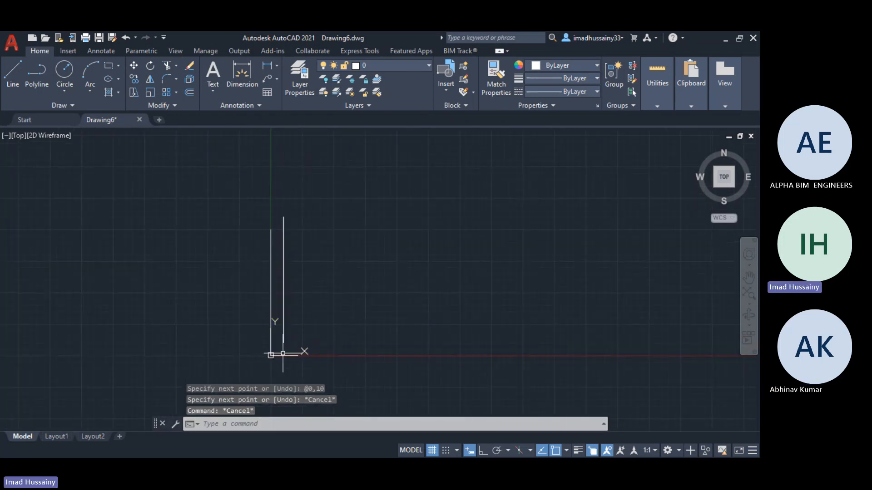
left_click(283, 354)
key("Escape")
left_click(279, 358)
key("Escape")
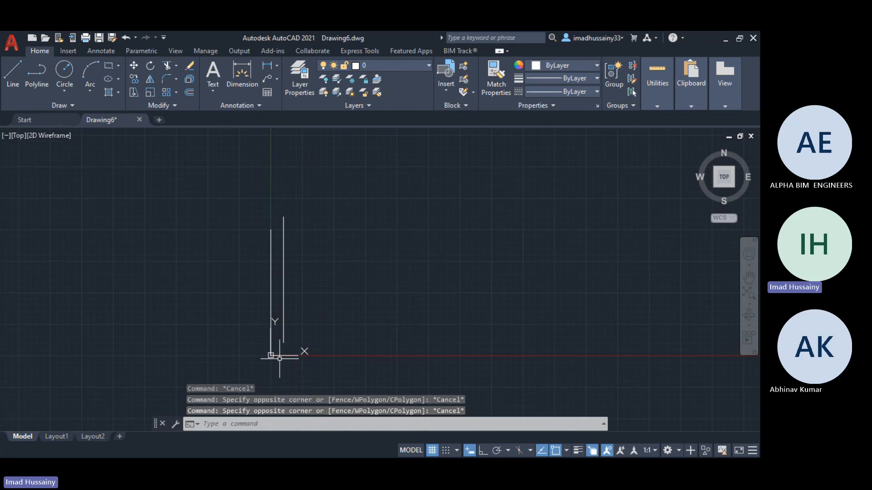
- Move the UCS origin from the world origin to an empty point to the right of the vertical lines, at about 7,6
left_click(281, 356)
key("Escape")
left_click(282, 355)
key("Escape")
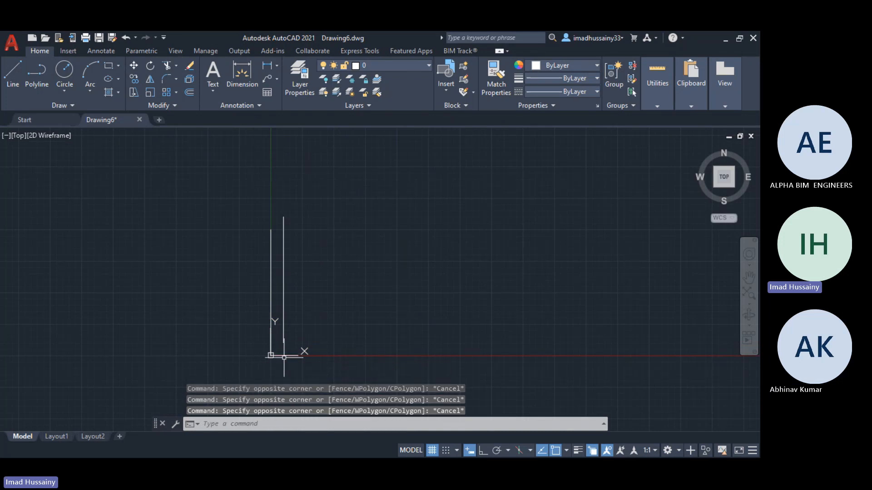
left_click(282, 356)
left_click(270, 355)
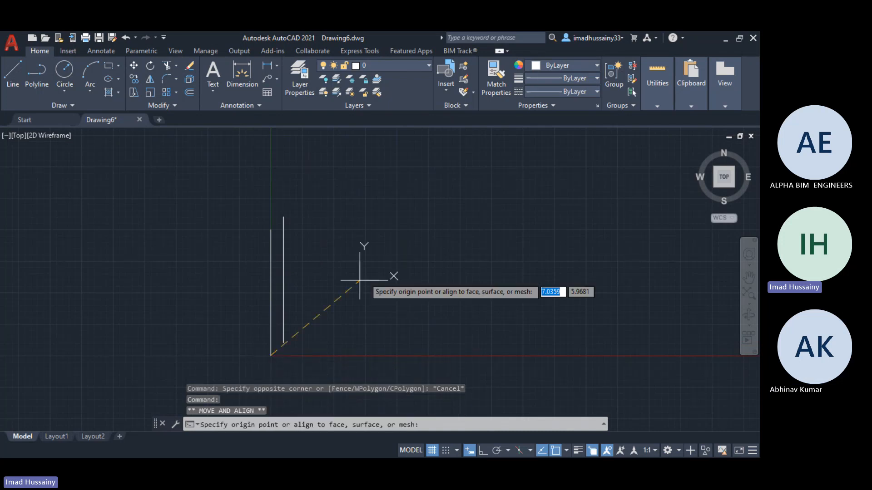
left_click(363, 276)
key("Escape")
key("Escape")
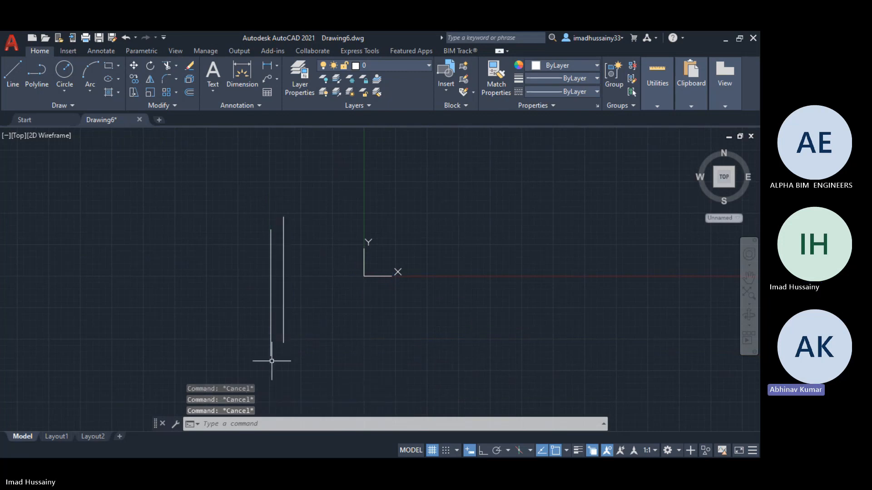
- Delete both vertical lines from the drawing
left_click(270, 353)
key("Escape")
left_click(303, 353)
left_click(243, 280)
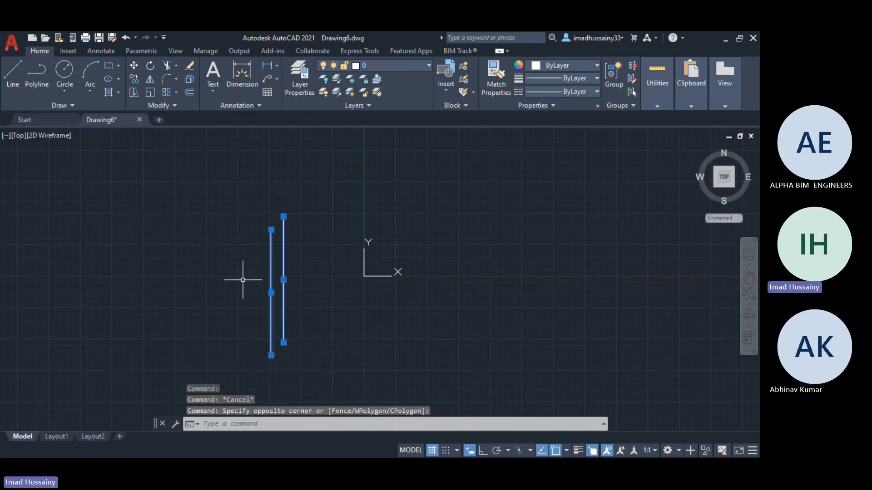
key("Delete")
left_click(362, 231)
left_click(362, 232)
key("Escape")
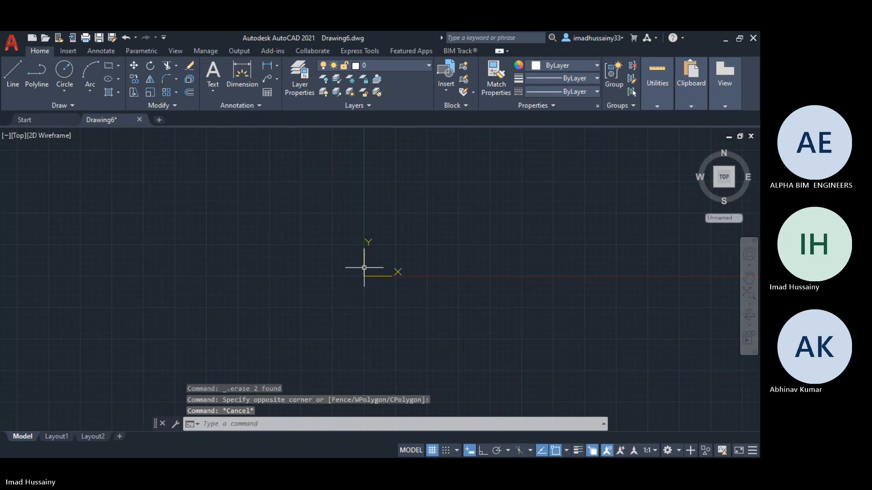
- Reset the moved UCS to World from the UCS icon
right_click(366, 272)
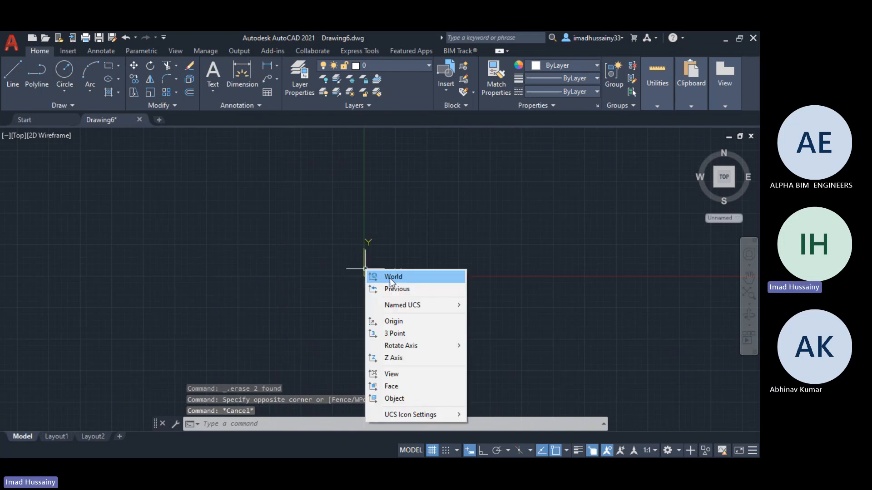
left_click(377, 276)
key("Escape")
key("Escape")
key("Escape")
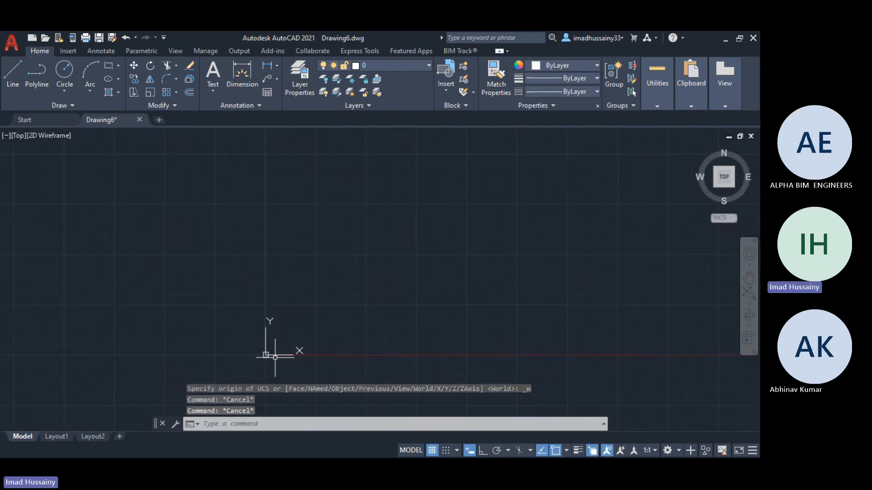
type("c")
key("Return")
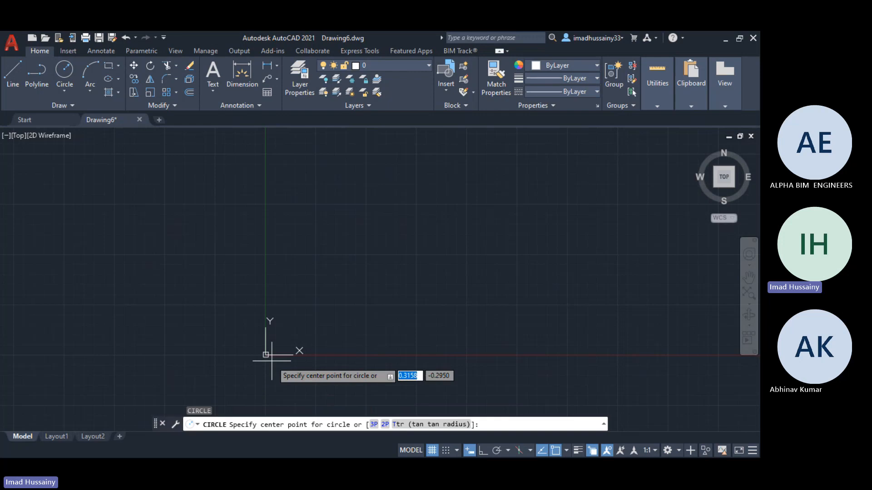
type("c")
key("Return")
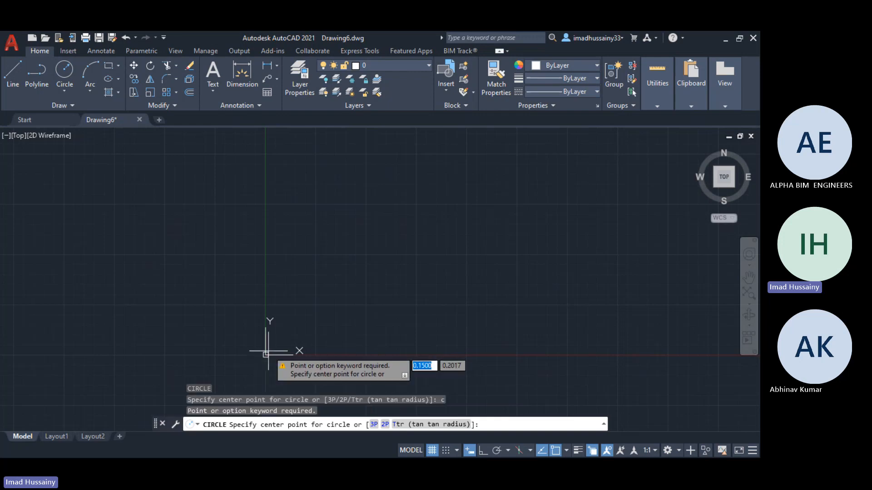
key("Escape")
key("Escape")
key("Escape")
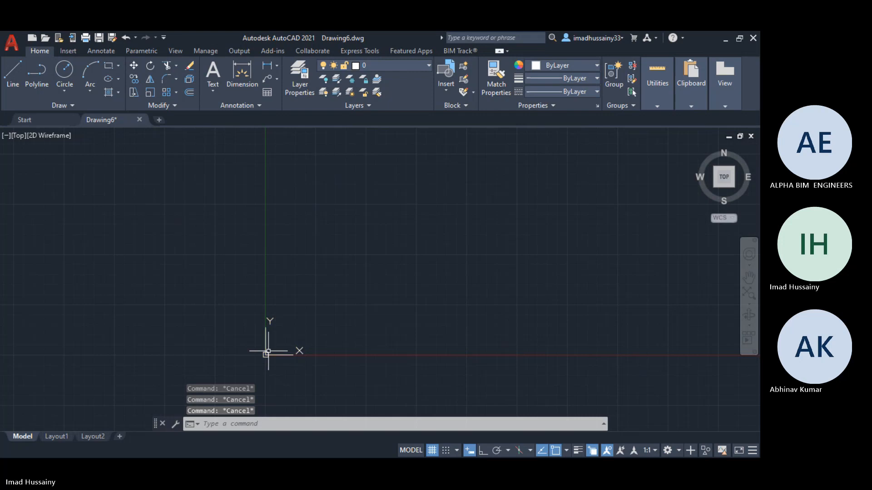
type("c")
key("Return")
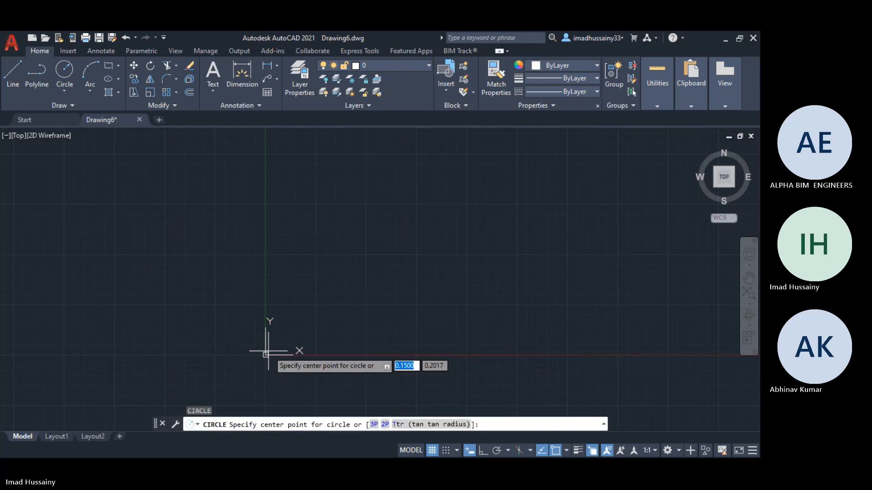
type("0")
key("Return")
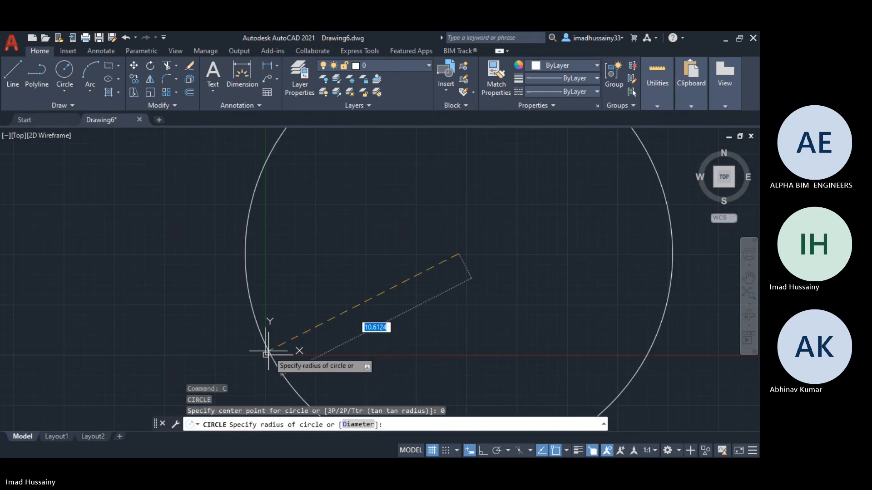
key("Escape")
key("Escape")
key("Escape")
key("Escape")
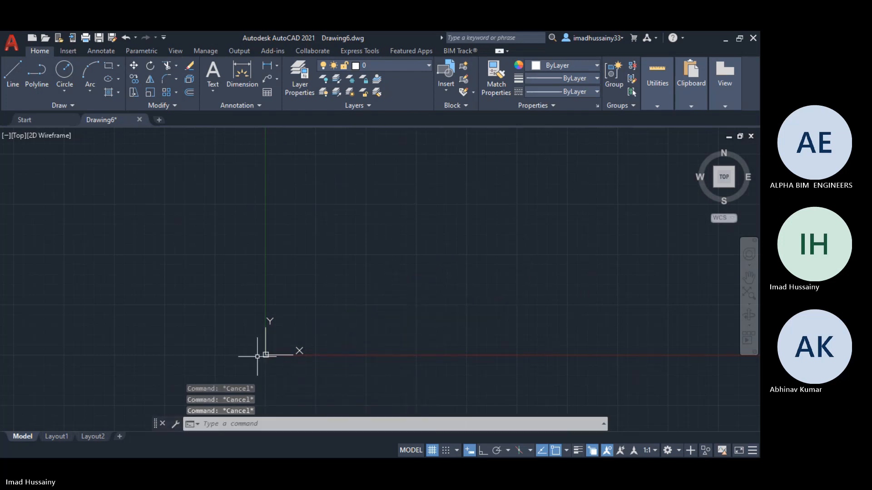
type("c")
key("Return")
type("0")
key("Return")
key("Escape")
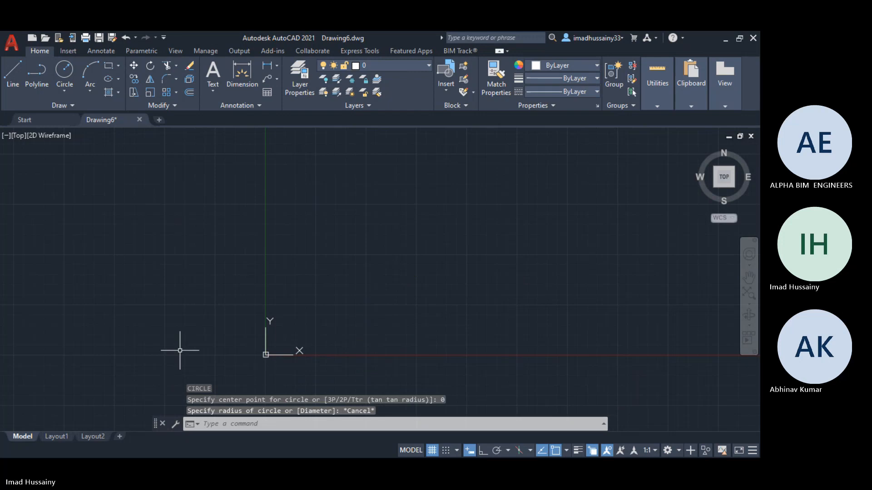
key("Return")
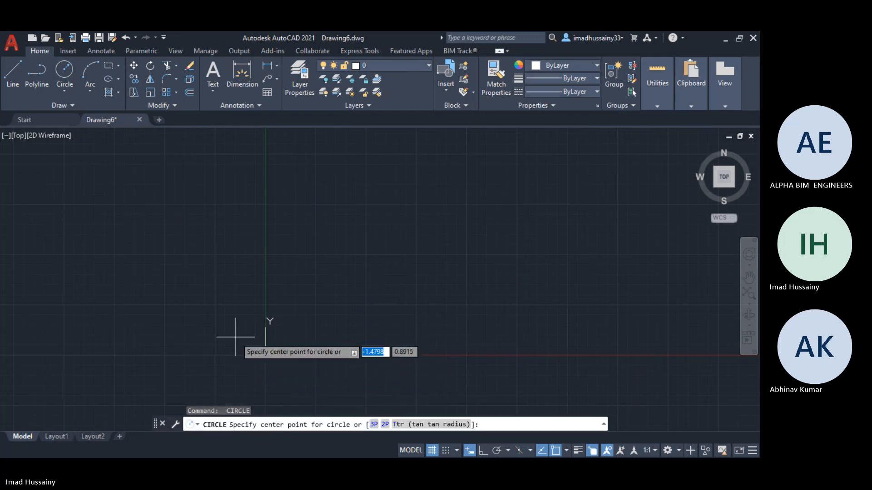
key("Escape")
key("Escape")
key("Escape")
key("Escape")
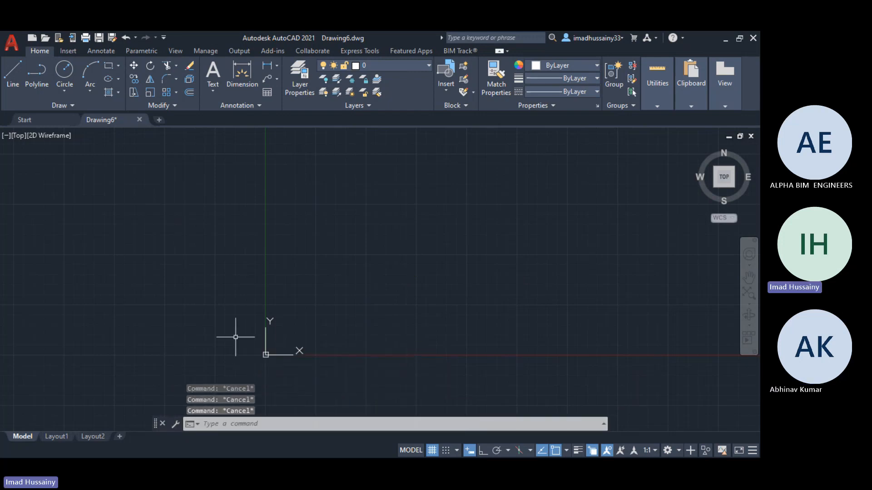
- Draw a vertical line from the world origin 0,0 to the next point 0,10 and end the command
type("l")
key("Return")
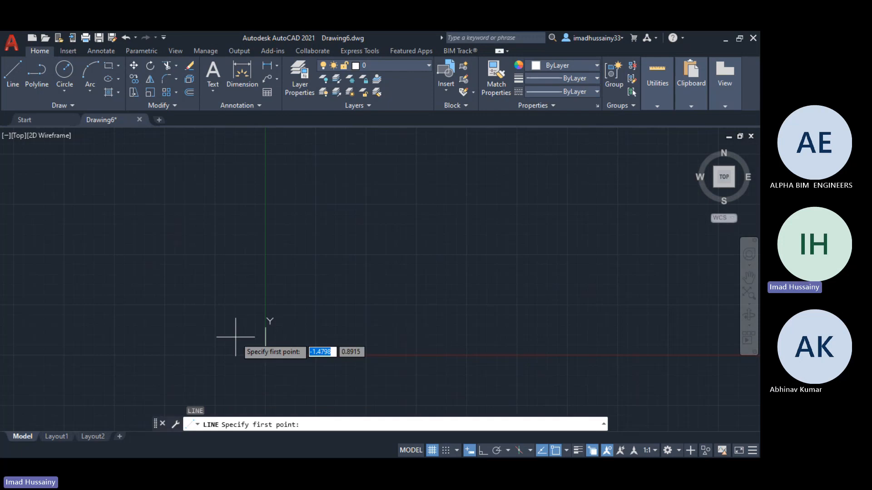
type("0,0")
key("Return")
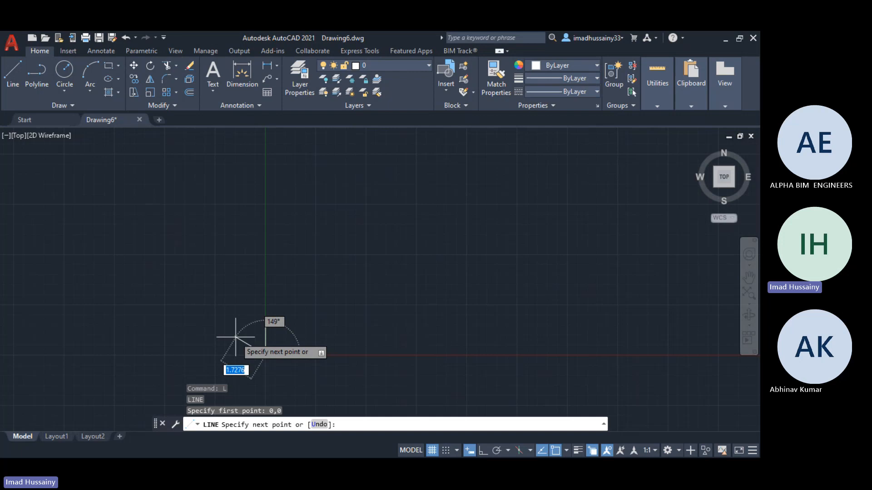
type("0")
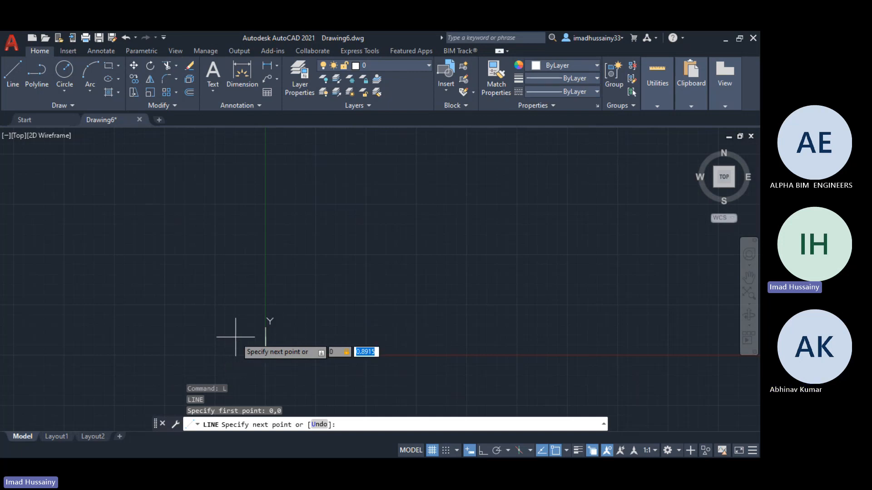
type(",10")
key("Return")
key("Escape")
key("Escape")
key("Escape")
key("Escape")
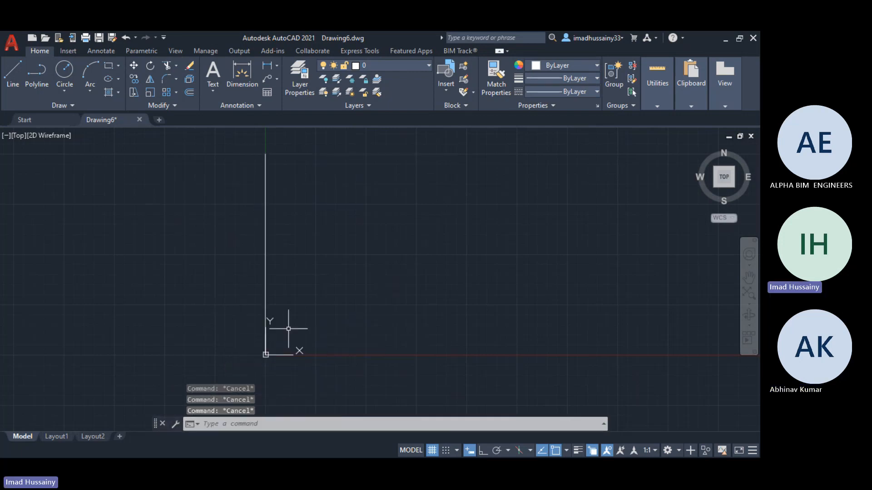
key("Return")
key("Escape")
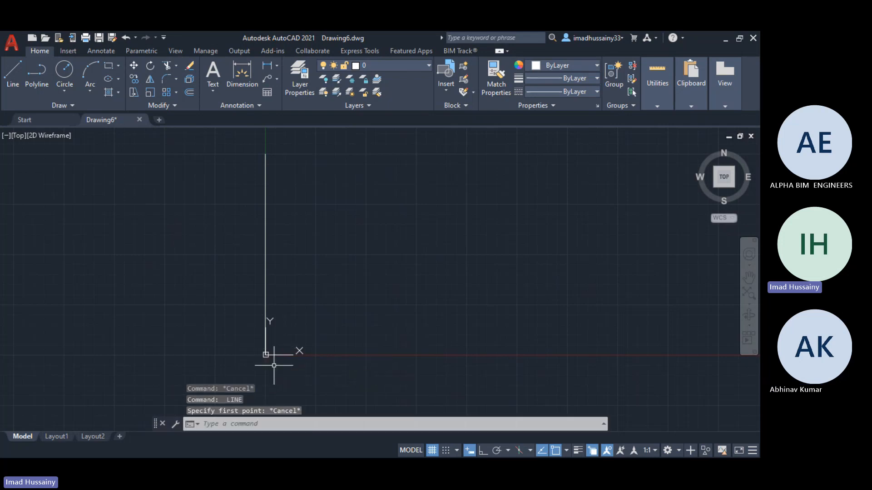
- Draw a circle of about 0.87 radius centred on the vertical line's lower endpoint at the origin
type("c")
key("Return")
key("Escape")
type("c")
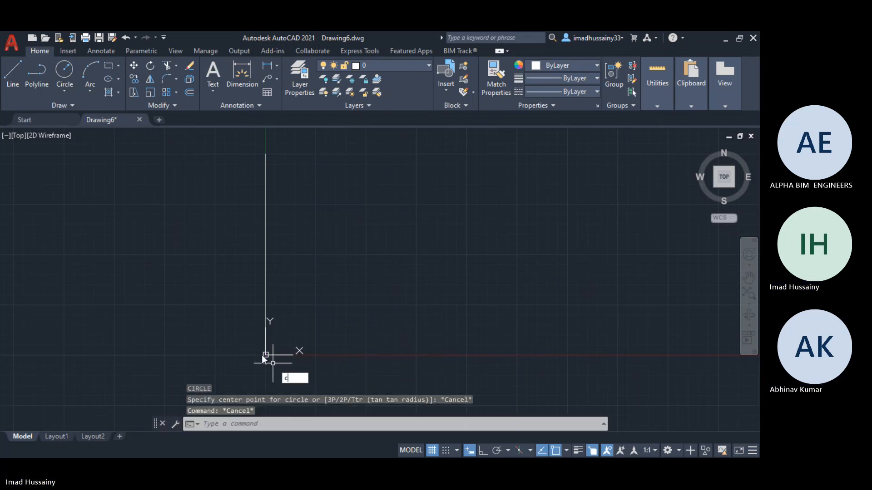
key("Return")
left_click(266, 355)
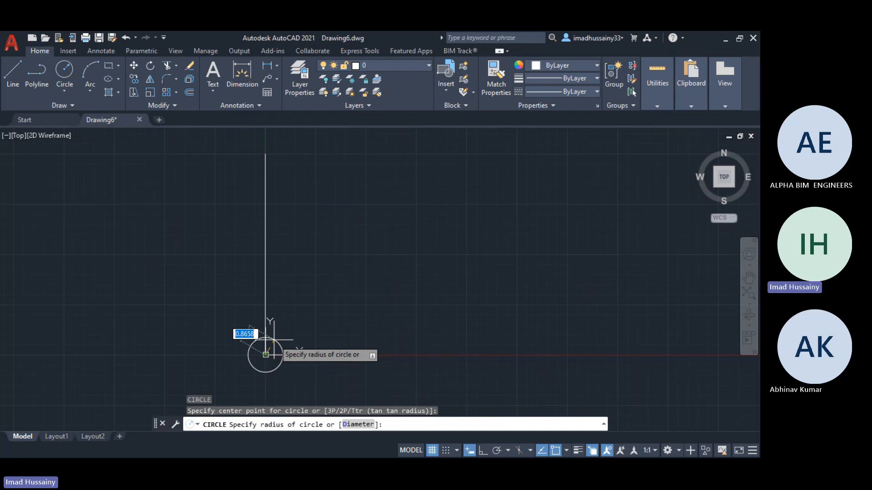
key("Escape")
key("Escape")
- Change the circle's object colour to red (237,31,36) and clear the selection
left_click(280, 346)
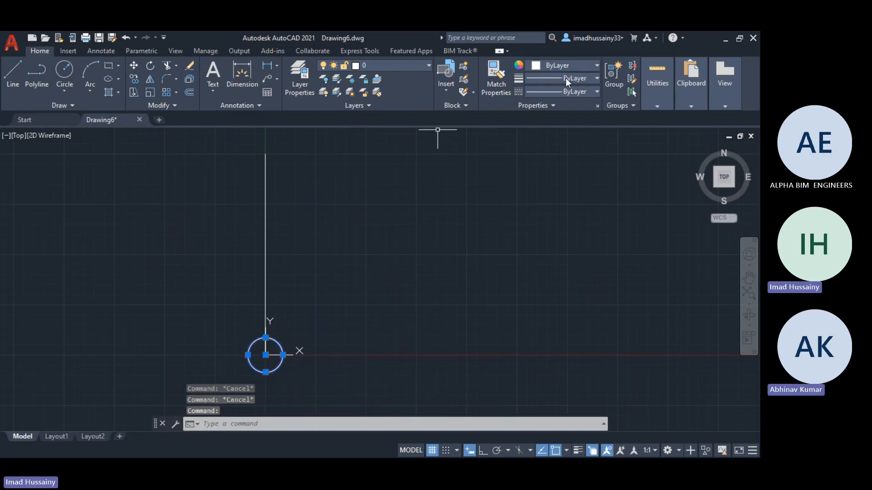
left_click(569, 67)
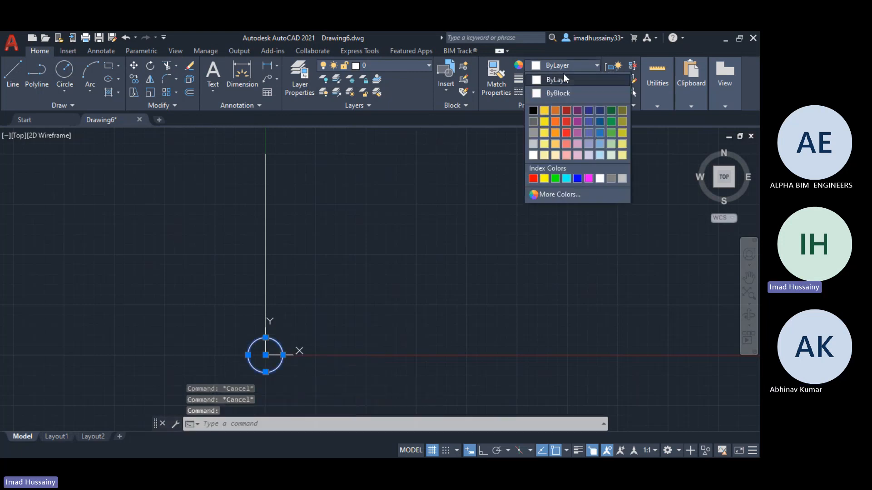
left_click(563, 133)
key("Escape")
- Delete the vertical line above the circle
left_click(269, 279)
left_click(238, 223)
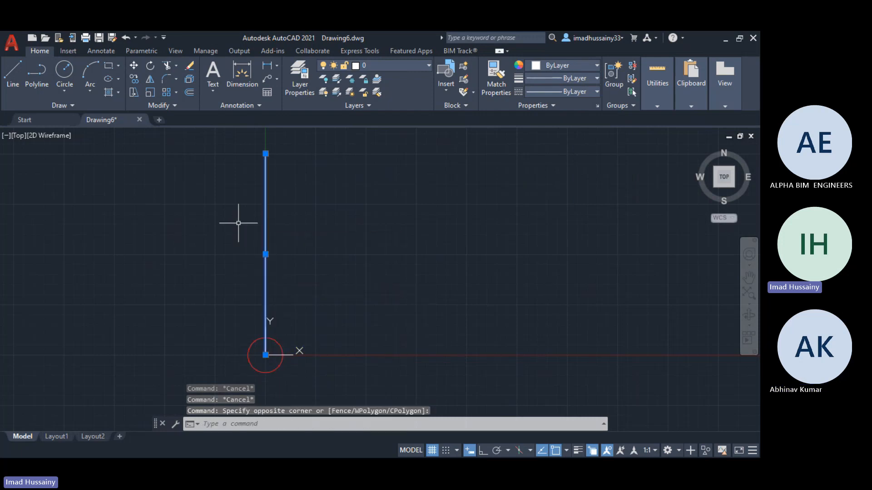
key("Delete")
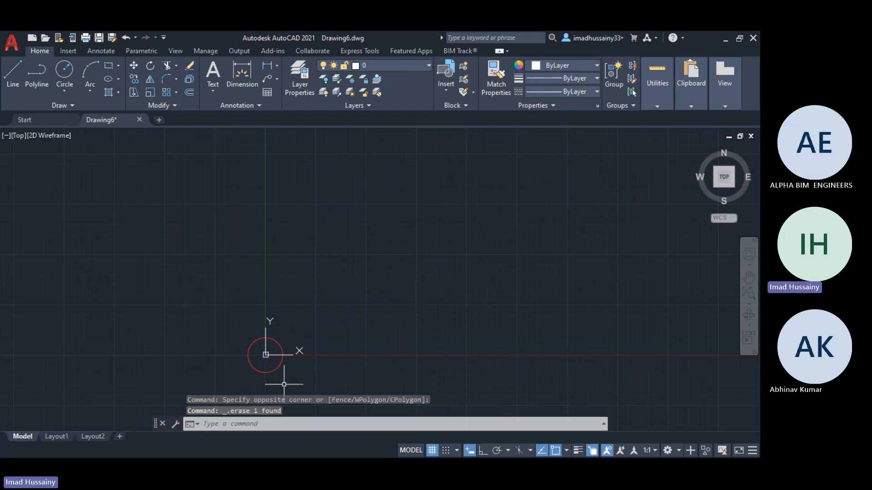
- Move the UCS origin from the red circle's centre to an empty point outside the circle, up and to its right
scroll(283, 381, "up", 2)
scroll(283, 381, "up", 2)
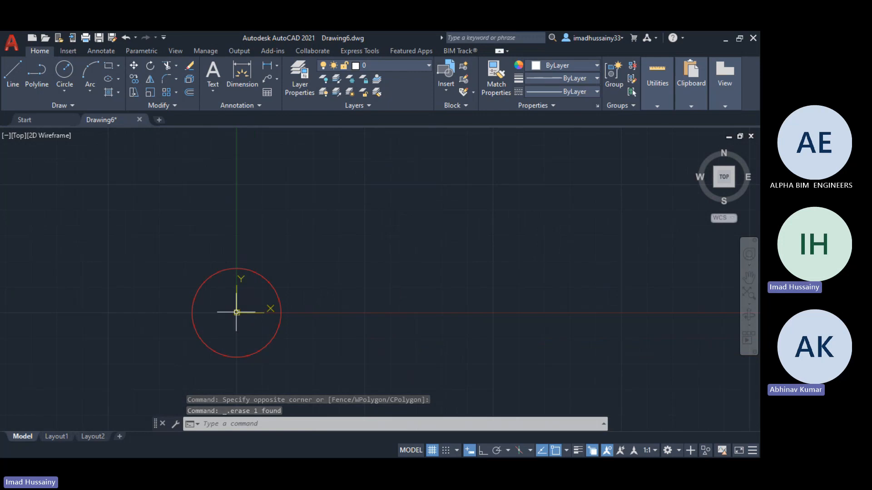
left_click(242, 268)
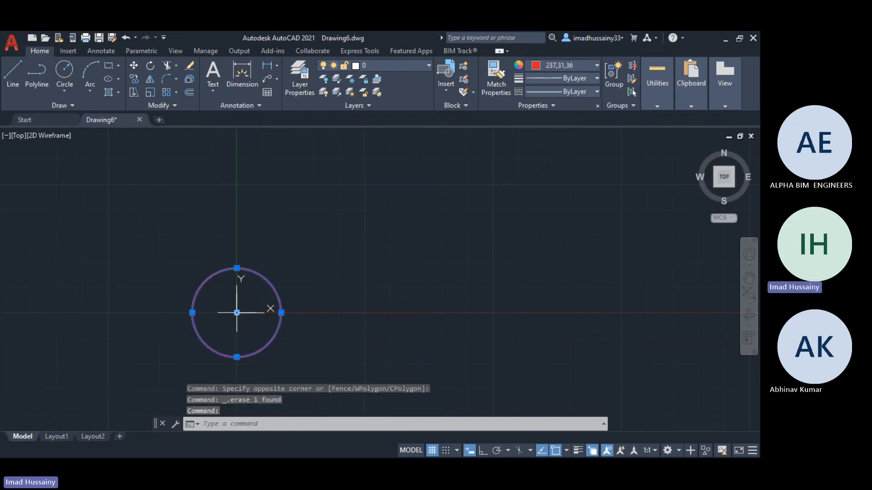
key("Escape")
key("Escape")
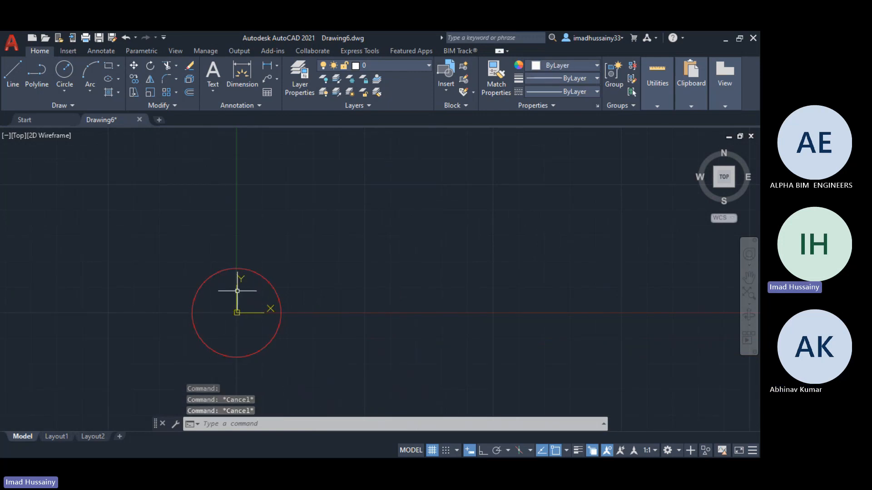
key("Escape")
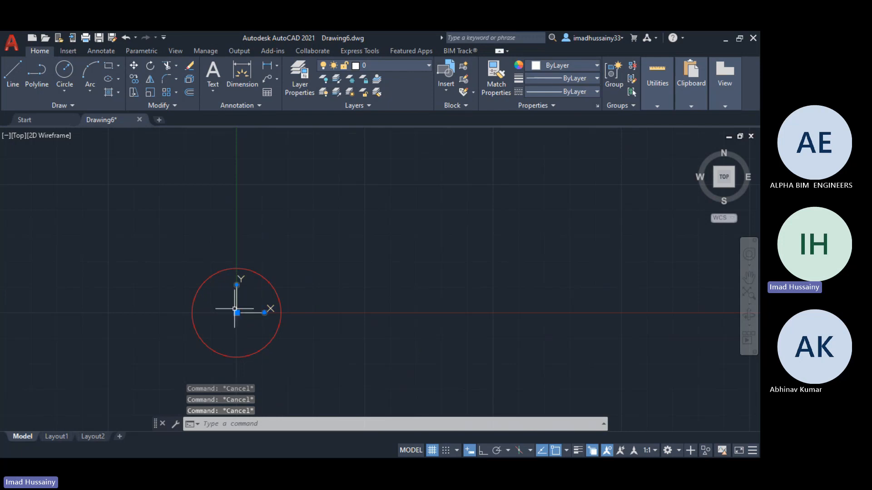
left_click(237, 312)
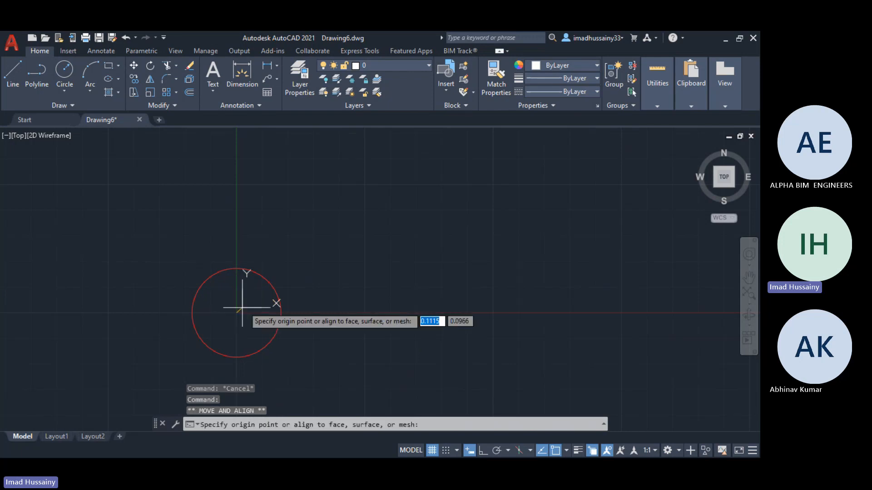
left_click(394, 244)
key("Escape")
key("Escape")
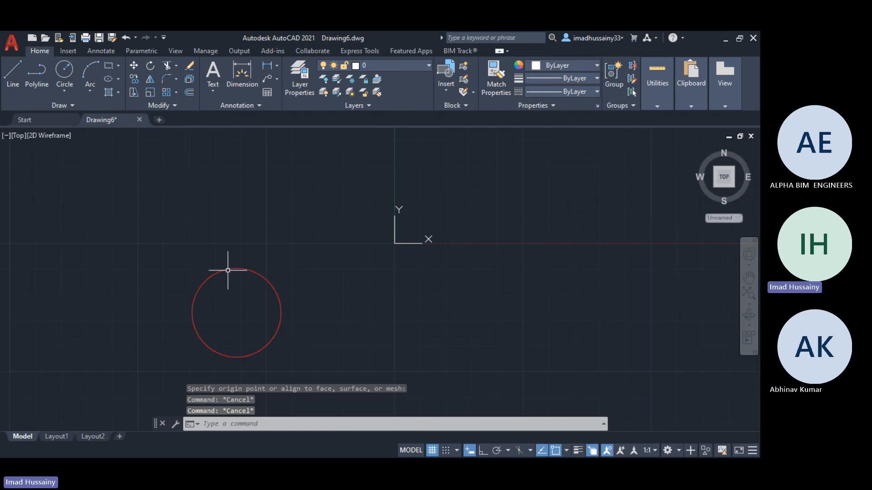
- Select the red circle to inspect its centre relative to the moved UCS origin, and clear the selection
left_click(230, 272)
key("Escape")
left_click(227, 270)
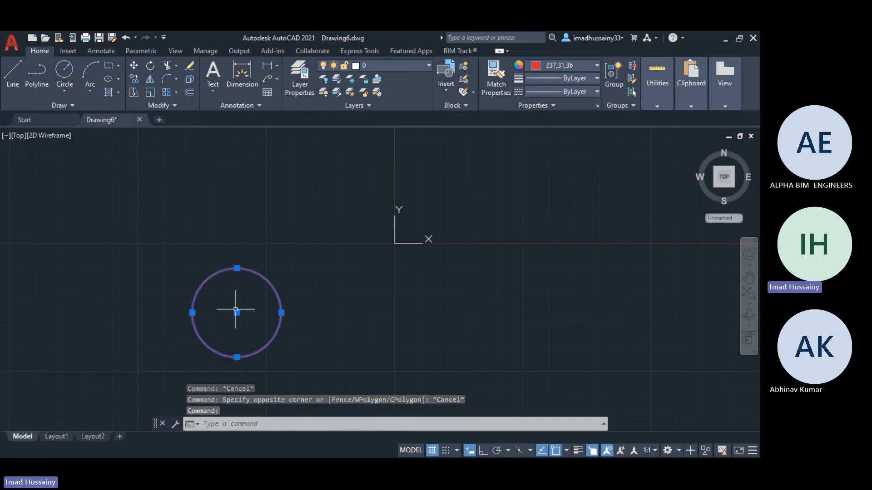
key("Escape")
key("Escape")
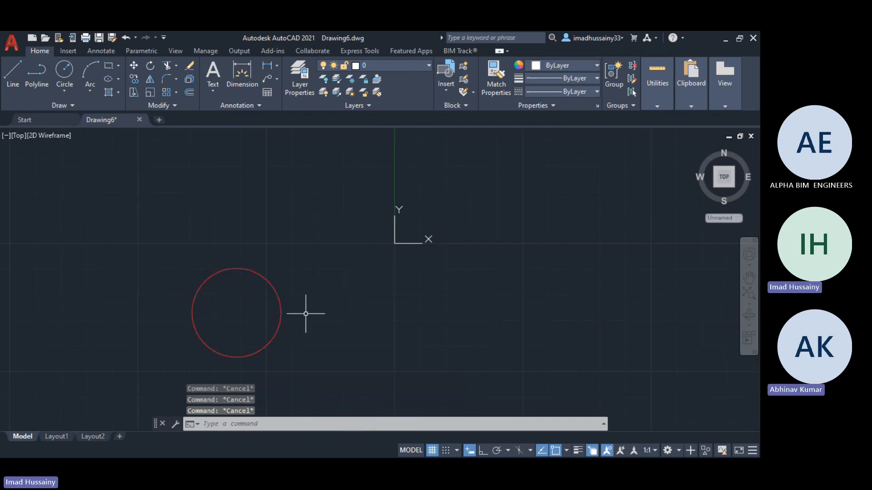
- Start a line at the moved UCS origin by giving 0,0 as its first point
type("l")
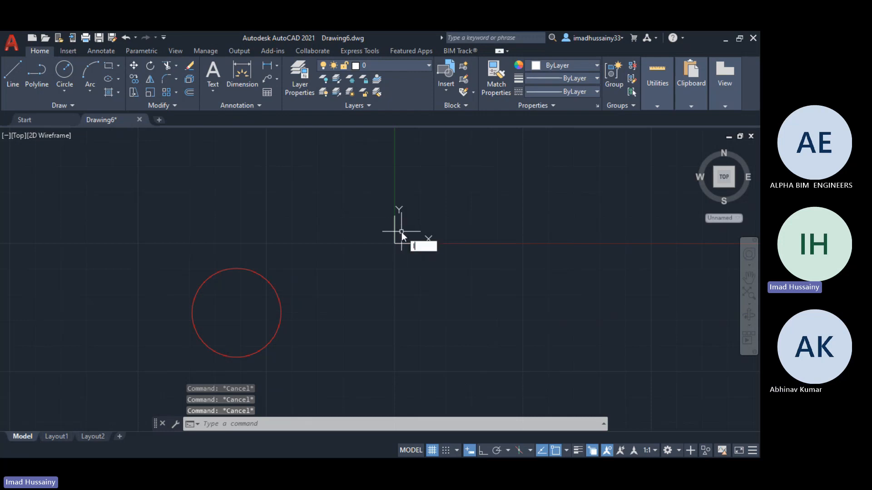
key("Return")
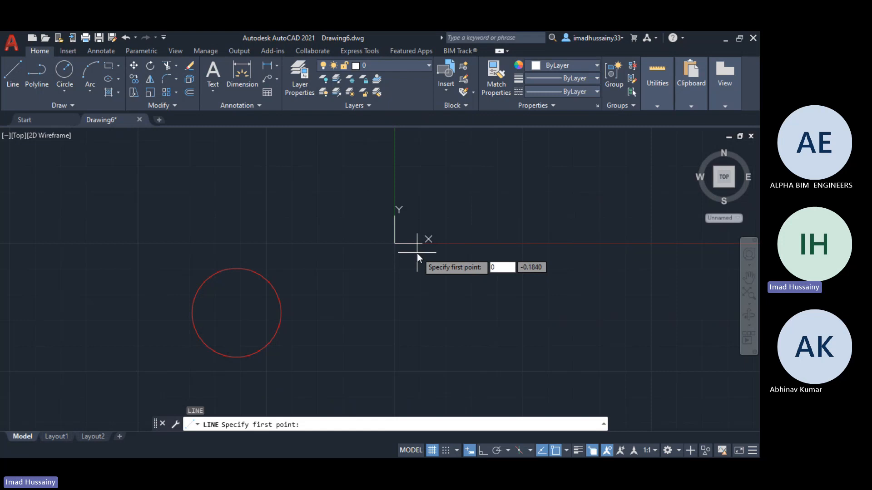
key("Tab")
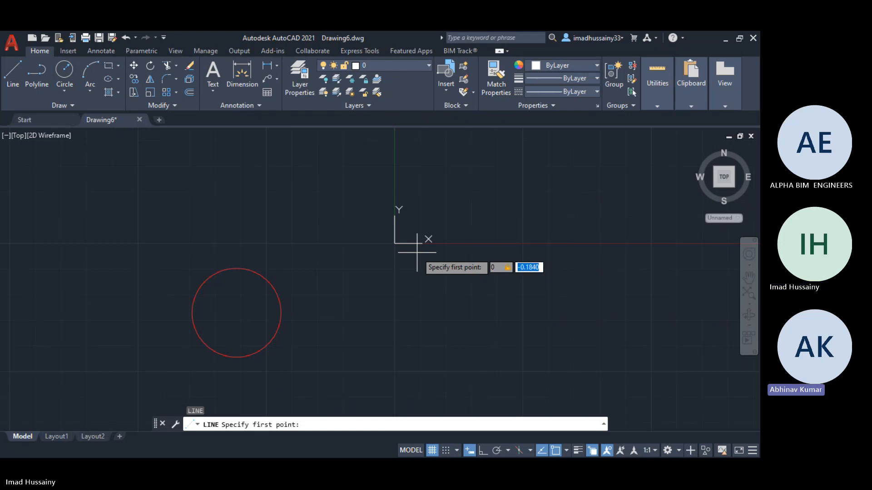
type("0")
key("Return")
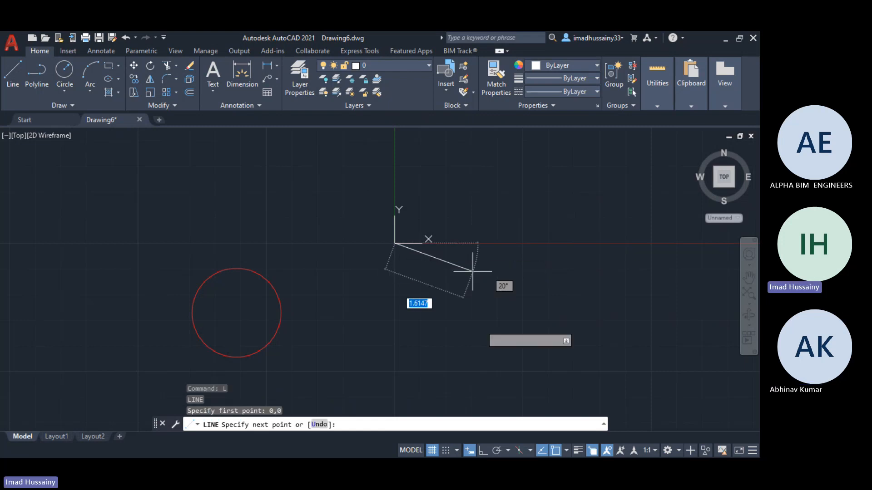
mouse_move(418, 239)
middle_mouse_down()
mouse_move(413, 366)
mouse_move(395, 393)
middle_mouse_up()
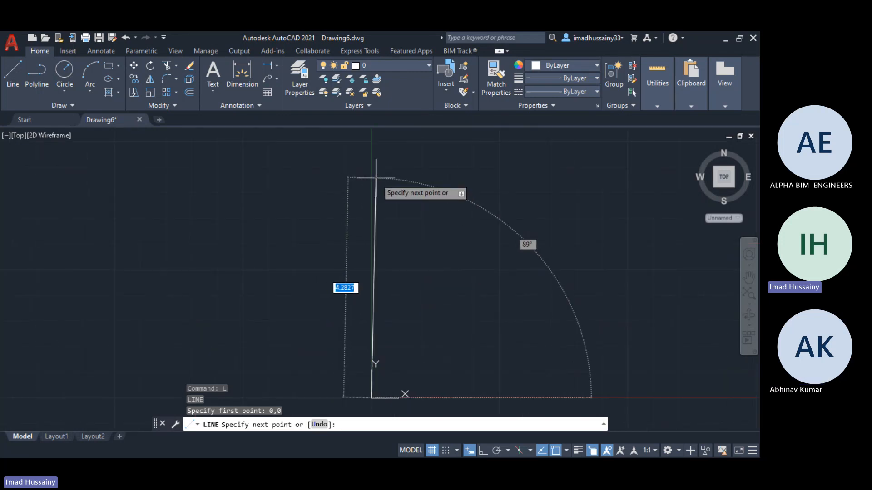
- Compare the pending line's direction with the x and y axes in the Coordinate-System-4.png image, and return to the AutoCAD drawing
key("alt+Tab")
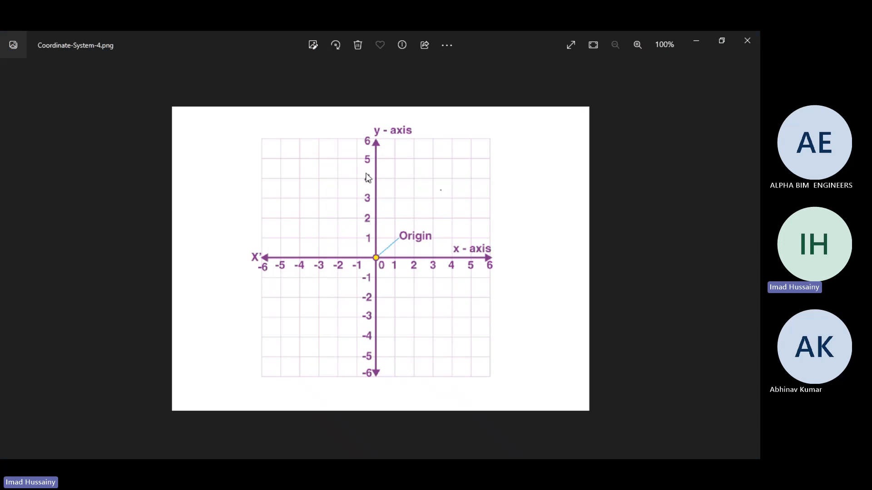
key("alt+Tab")
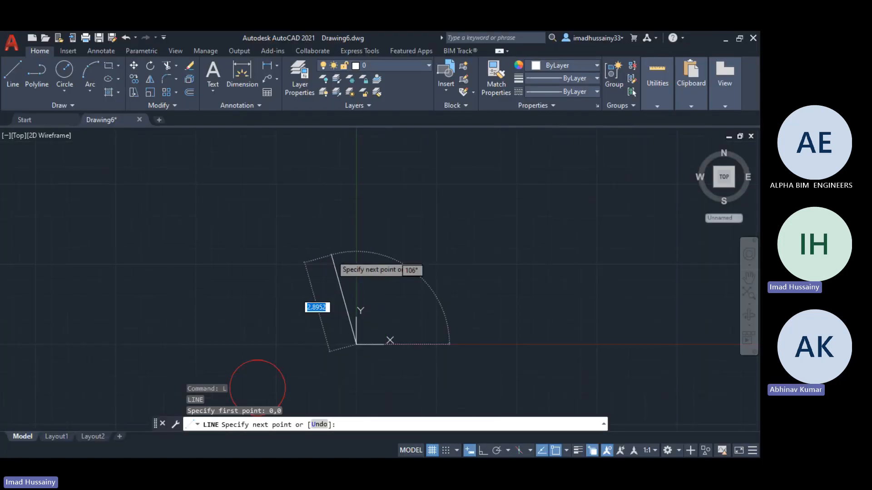
scroll(345, 290, "down", 3)
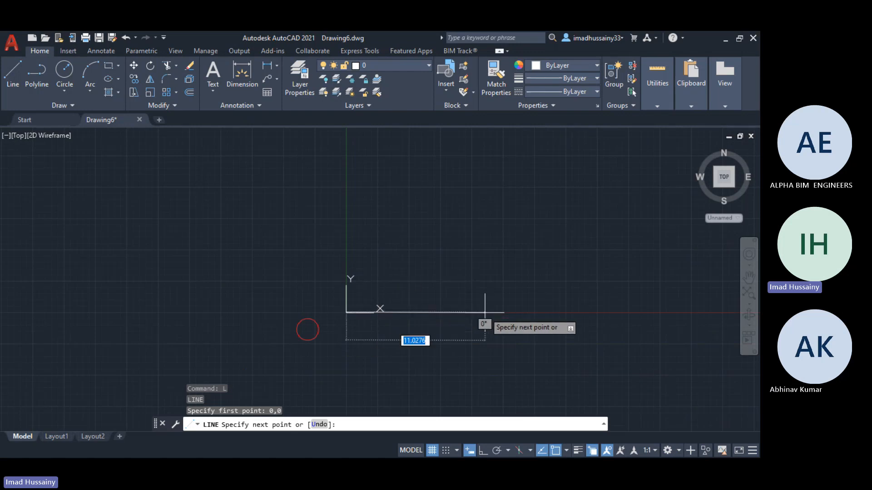
key("alt+Tab")
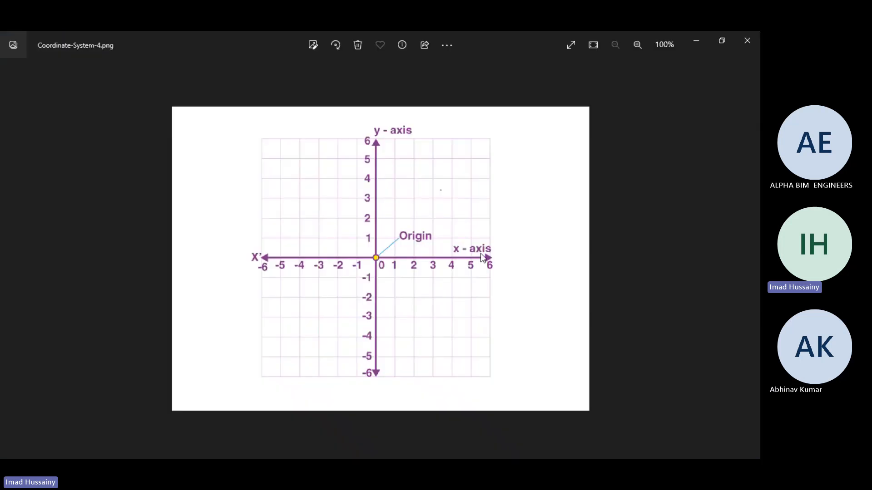
key("alt+Tab")
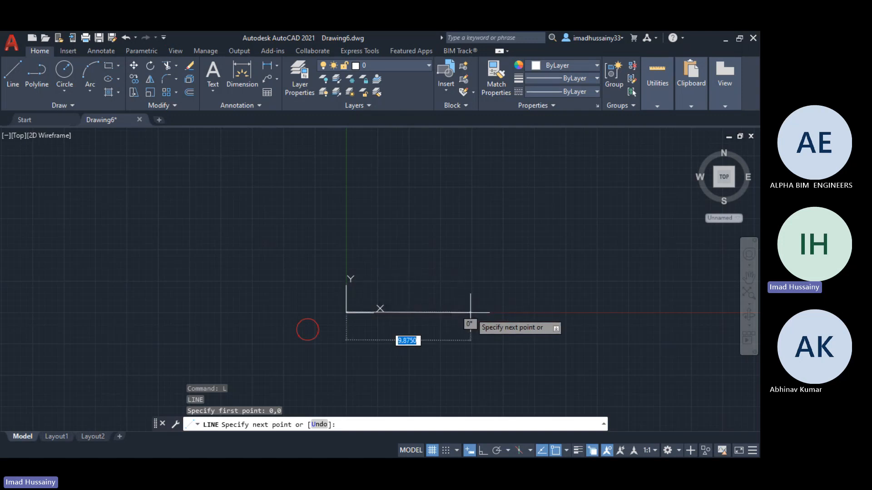
- Finish the line with its end point at 10,0 relative to the start and end the Line command
type("10")
key("Tab")
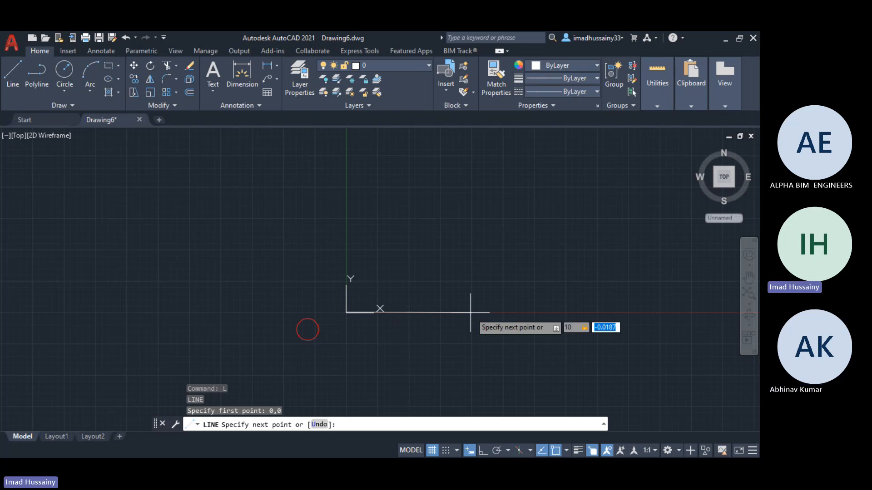
type("0")
key("Return")
key("Escape")
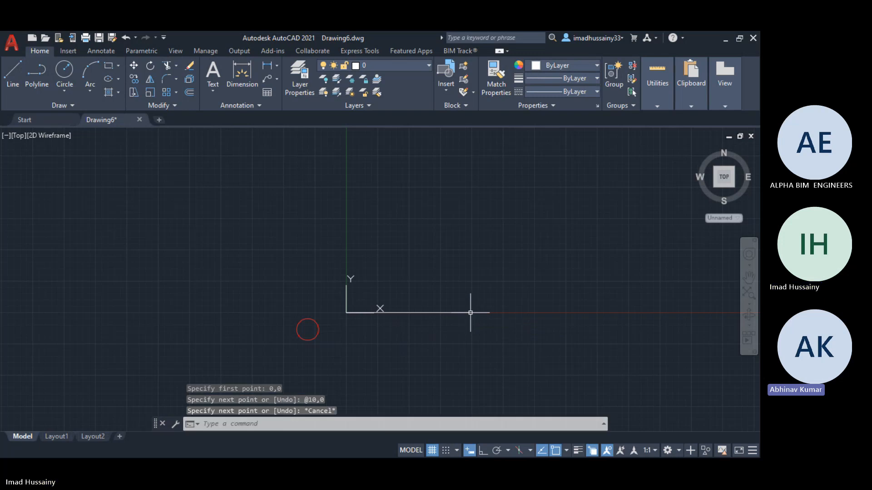
key("Escape")
- Select the horizontal line at the moved UCS origin to inspect its end points, and clear the selection
scroll(416, 298, "up", 2)
left_click(413, 340)
left_click(390, 309)
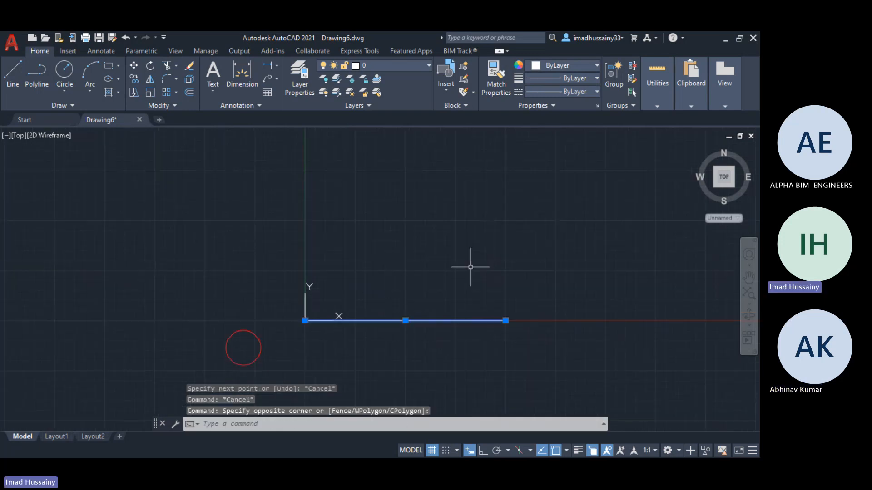
key("Escape")
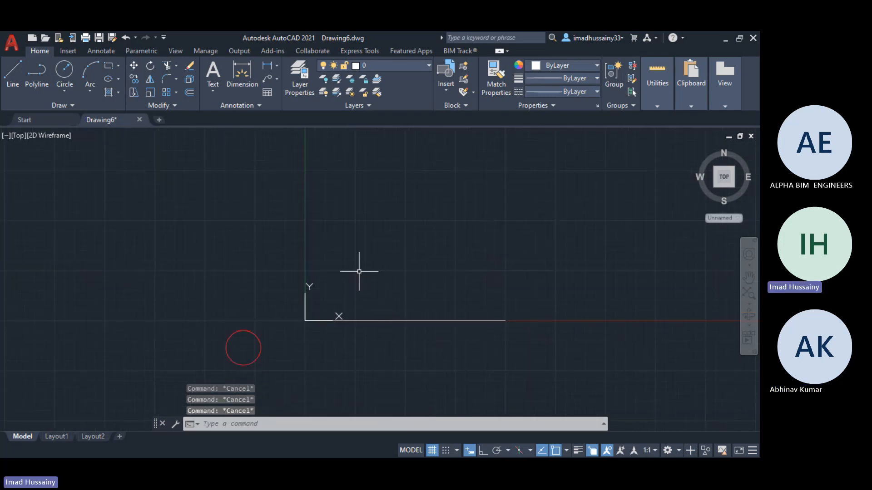
type("l")
key("Return")
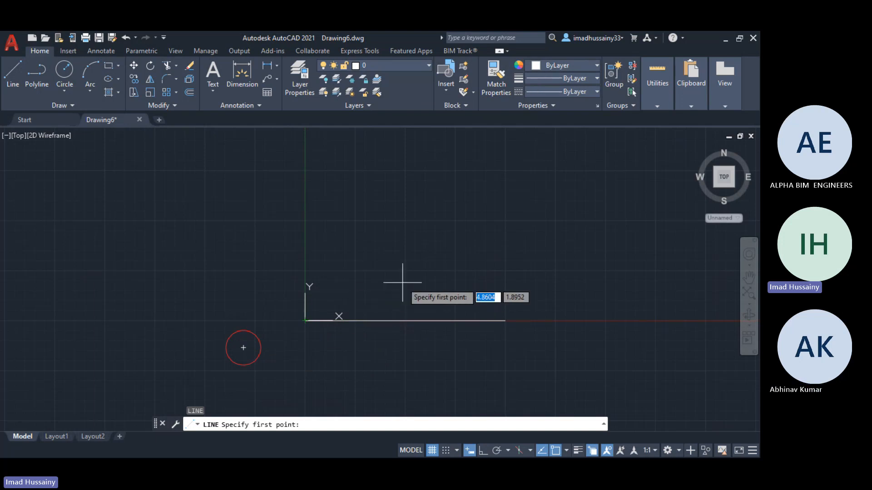
type("*")
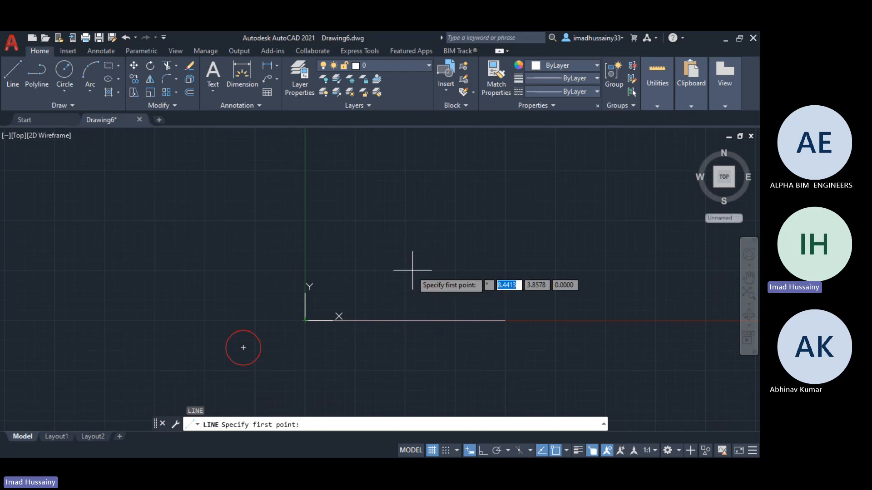
key("Escape")
key("Escape")
key("Escape")
key("Escape")
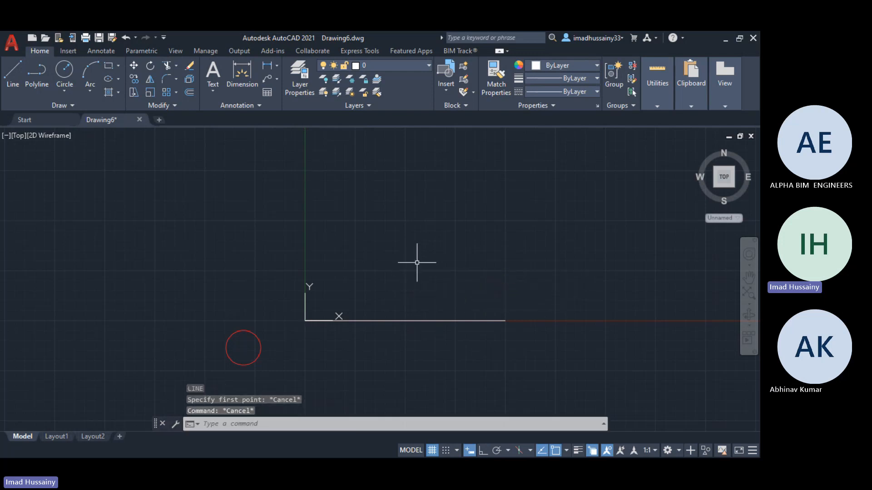
- Draw a line in world coordinates from *0,0 at the red circle's centre to *10,0
type("l")
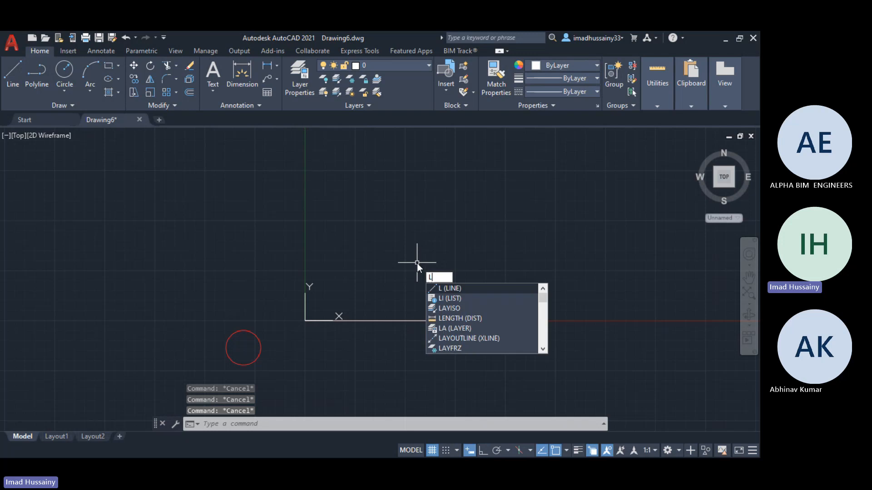
key("Return")
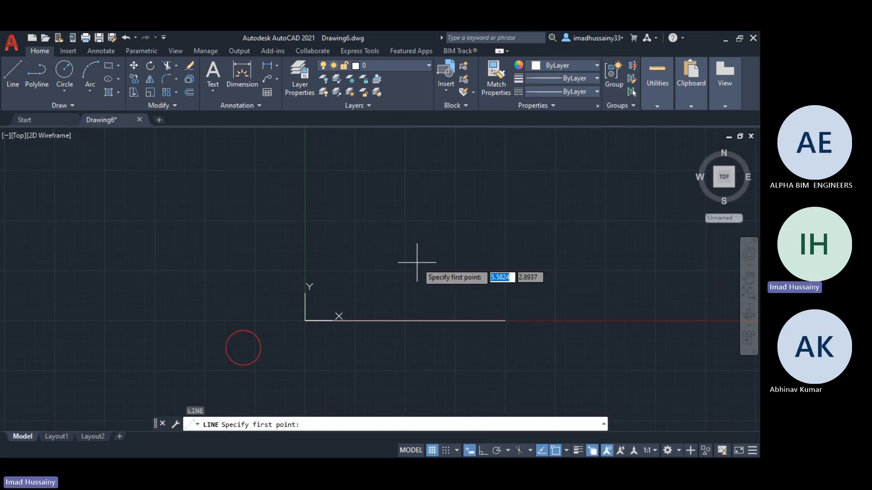
type("*")
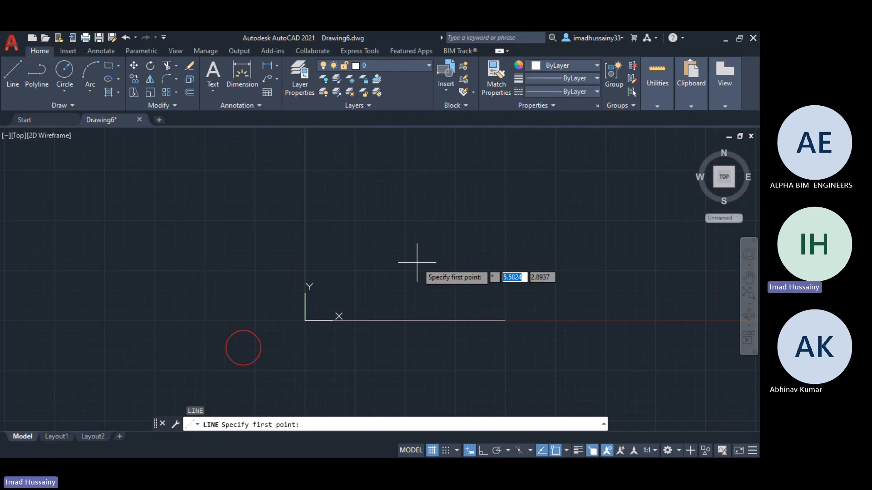
type("0,")
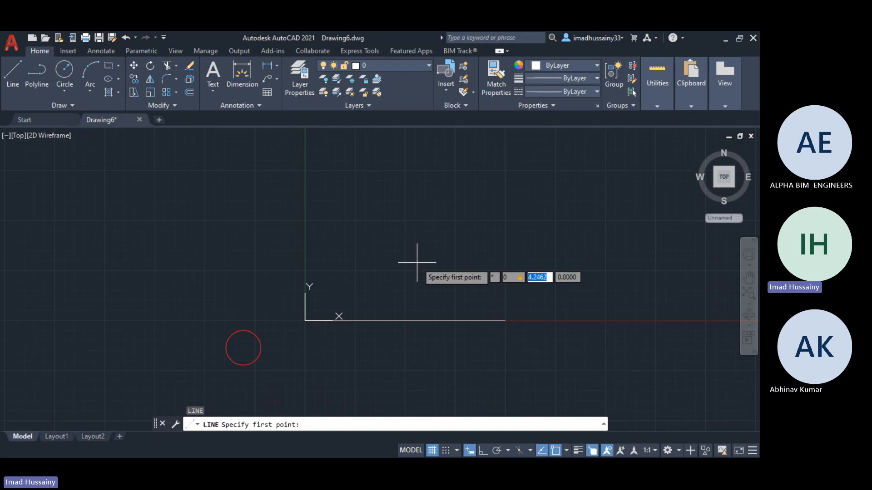
type("0")
key("Return")
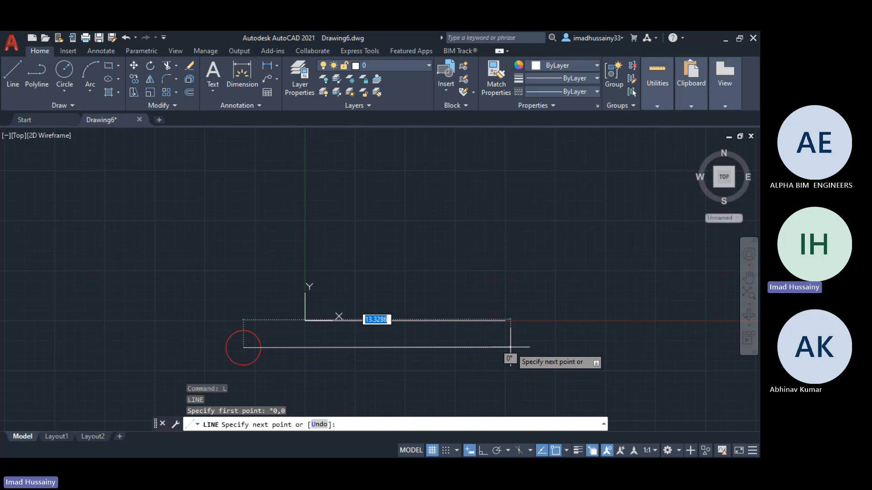
type("*")
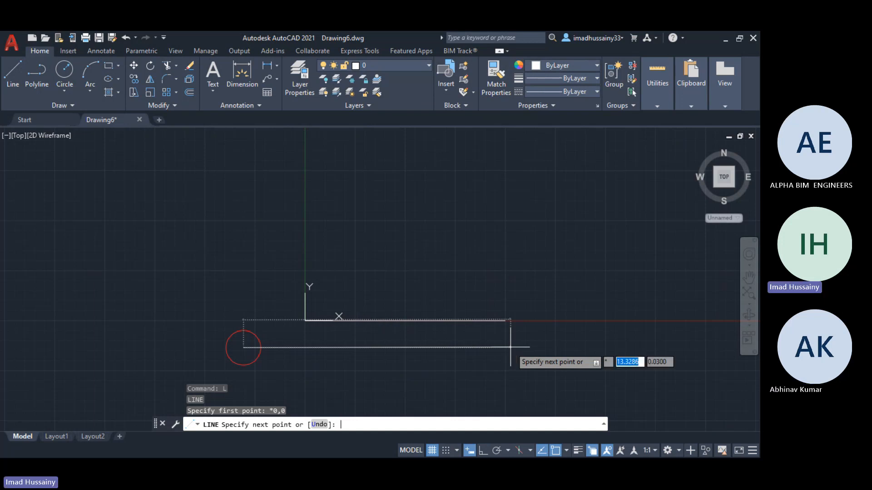
type("10,0")
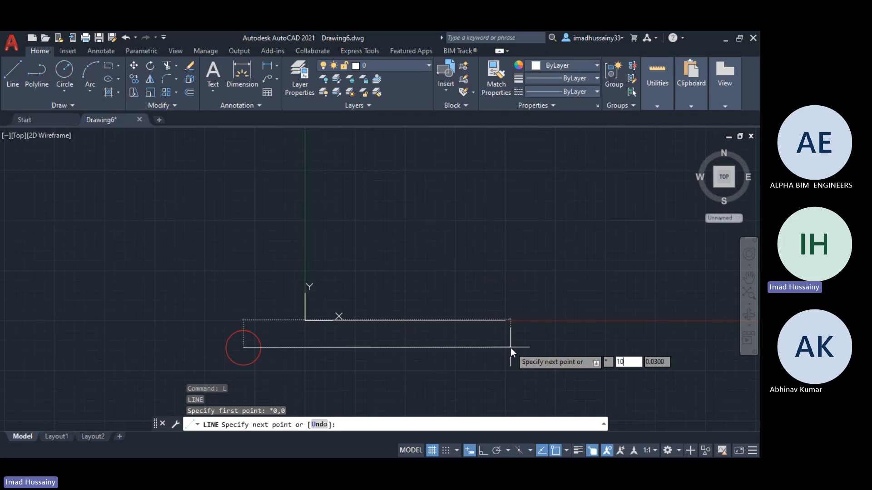
key("Return")
key("Escape")
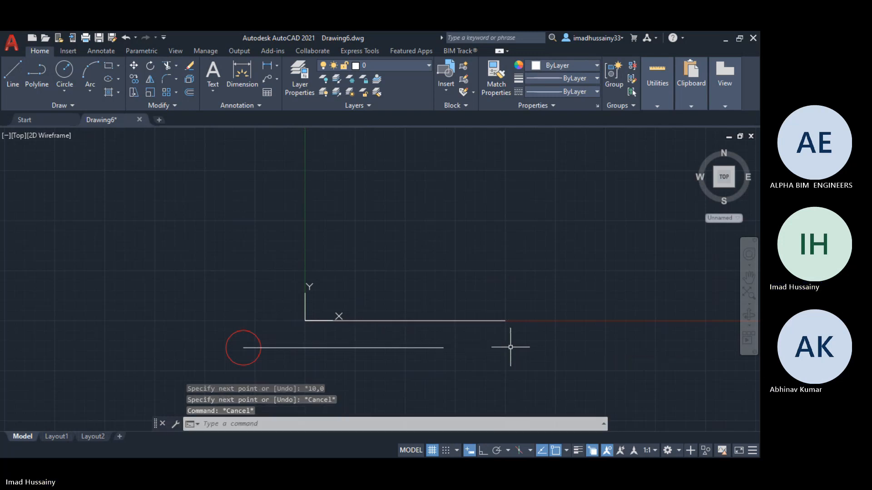
- Select the line starting at the red circle's centre to inspect its end points, and clear the selection
scroll(284, 353, "up", 2)
left_click(271, 349)
left_click(263, 329)
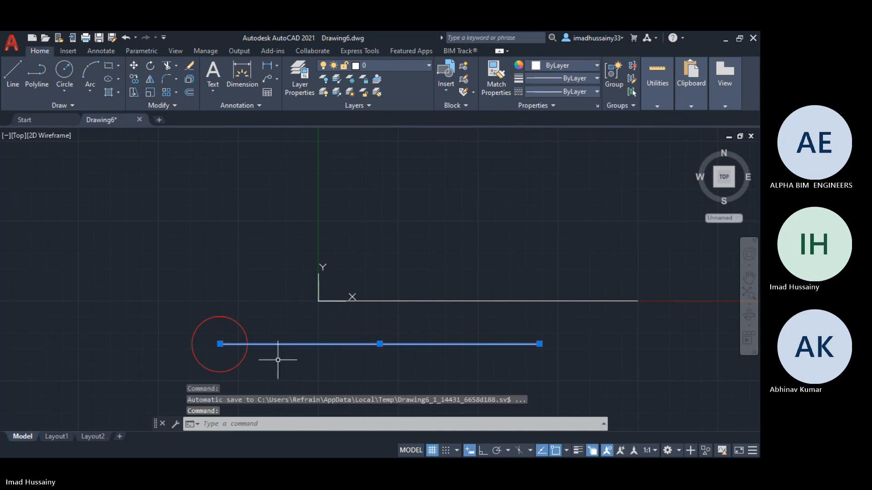
key("Escape")
key("Escape")
key("Escape")
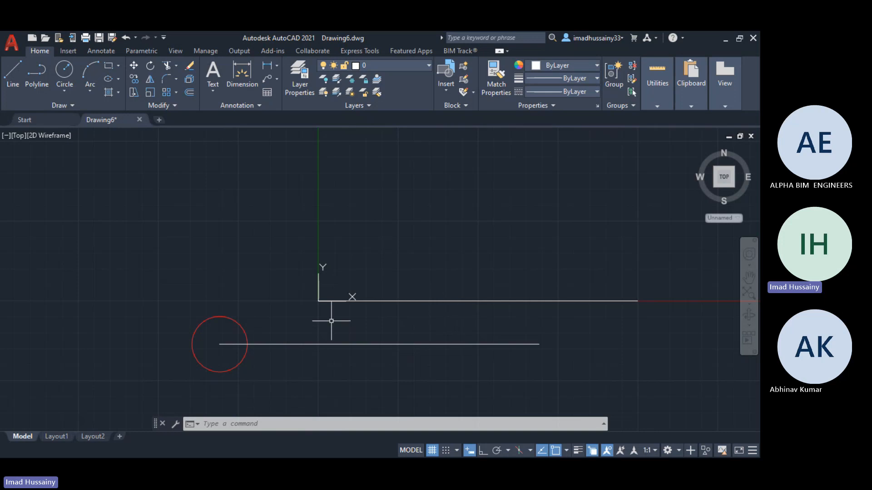
- Draw a freehand rectangle in the empty area above the two horizontal lines, up and to the right of the UCS origin
scroll(327, 321, "down", 2)
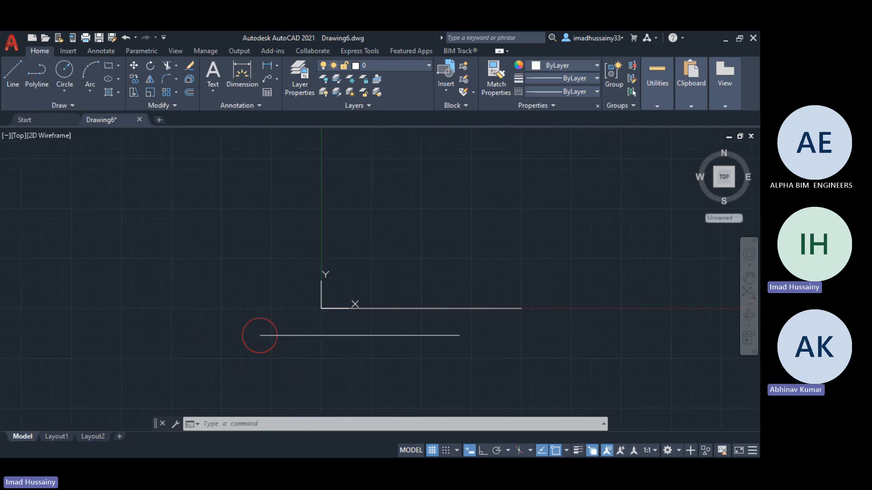
key("Escape")
key("Escape")
key("Escape")
type("re")
key("Return")
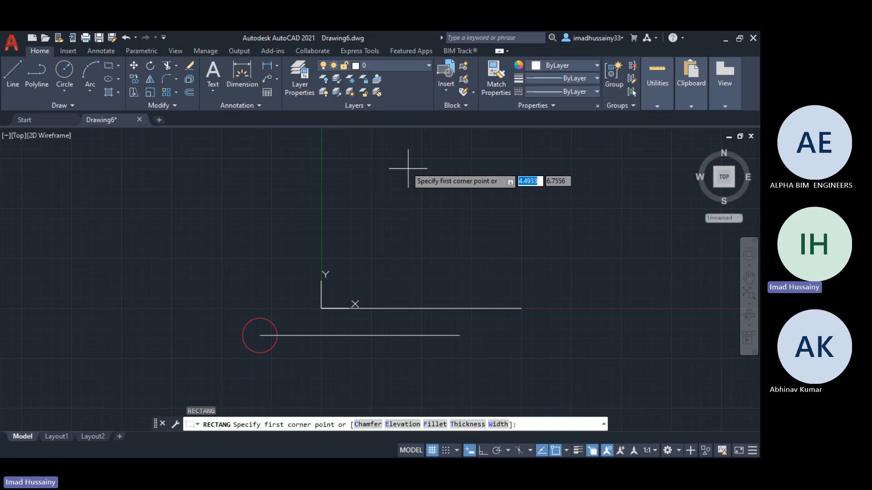
left_click(400, 160)
left_click(549, 239)
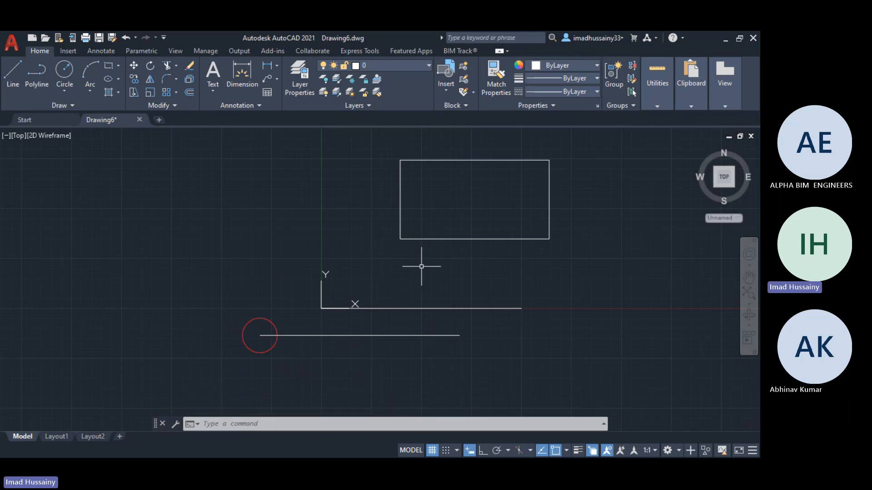
type("rec")
key("Return")
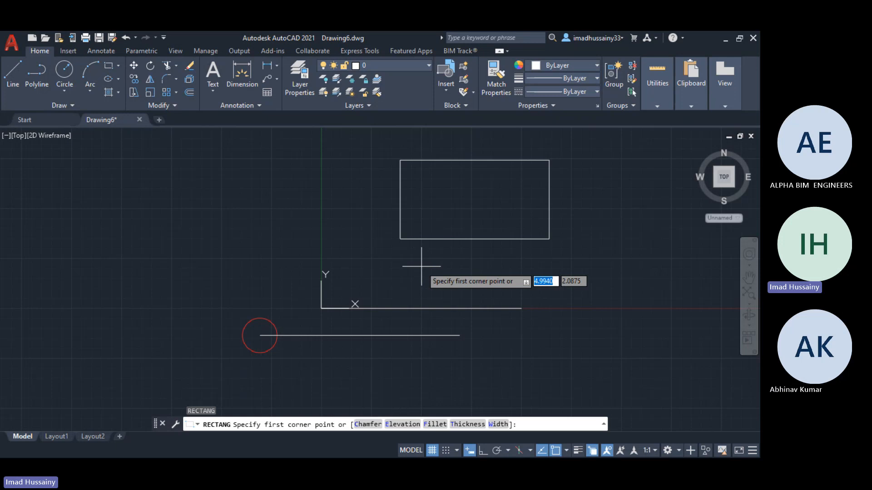
type("0")
key("Tab")
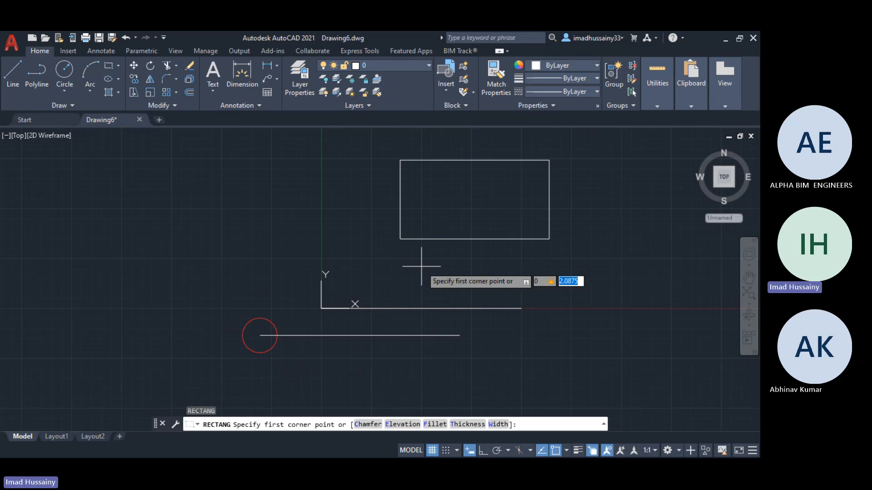
type("0")
key("Return")
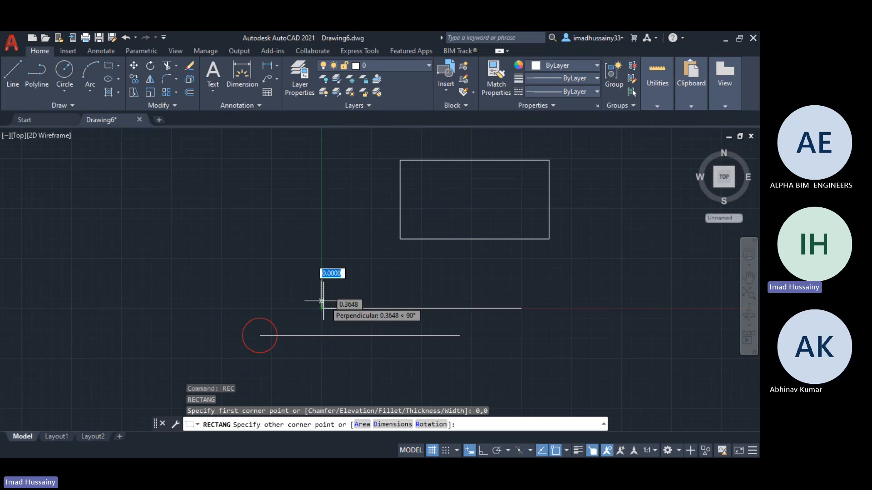
key("Escape")
- Try starting a rectangle with its first corner at world coordinates *0,0, and cancel it
type("re")
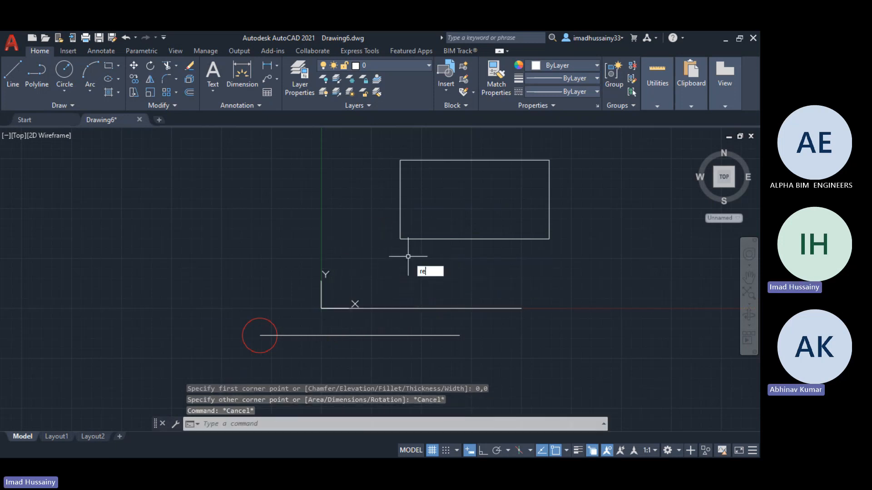
type("c")
key("Return")
type("*")
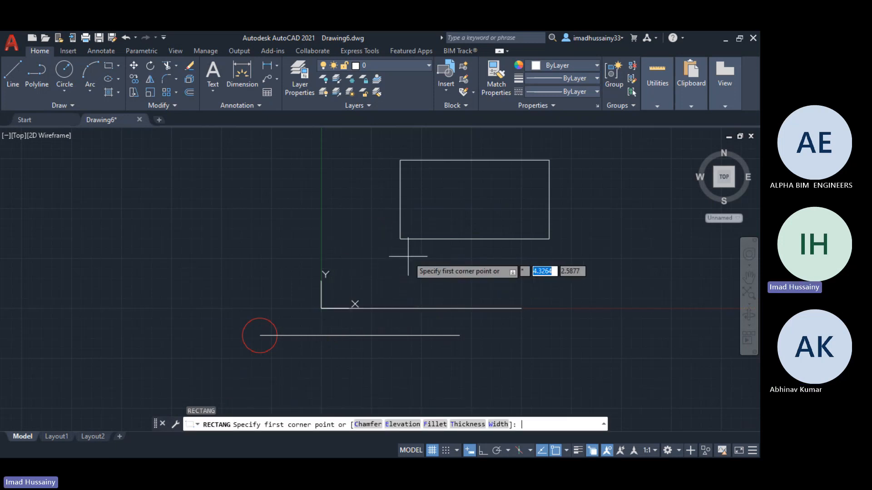
type("0,0")
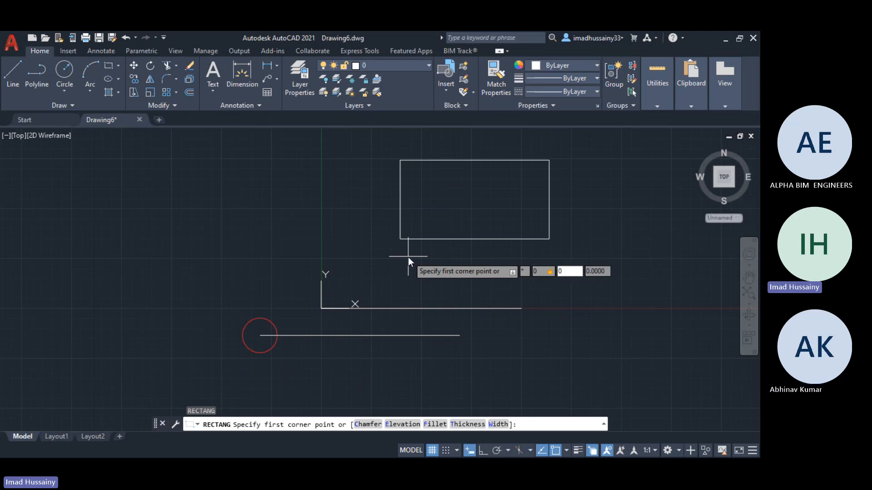
key("Return")
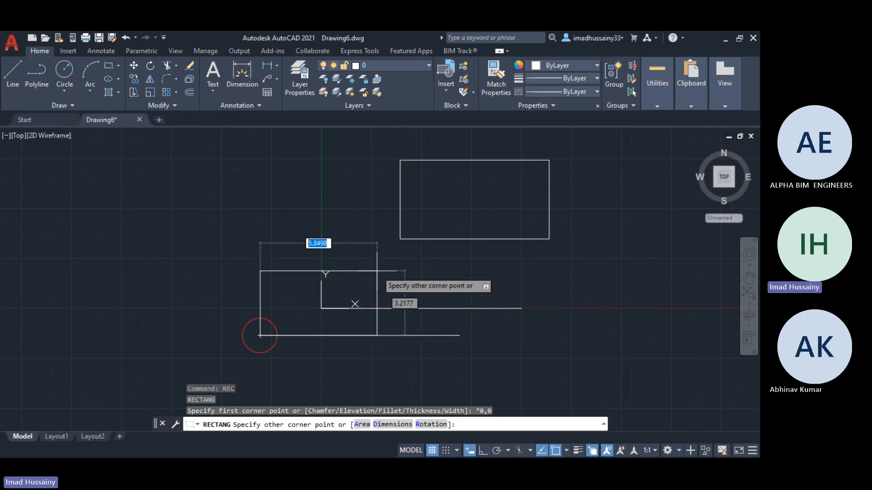
key("Escape")
- Draw a freehand rectangle to the left of the UCS Y axis, above the red circle
type("rec")
key("Return")
left_click(126, 204)
left_click(266, 250)
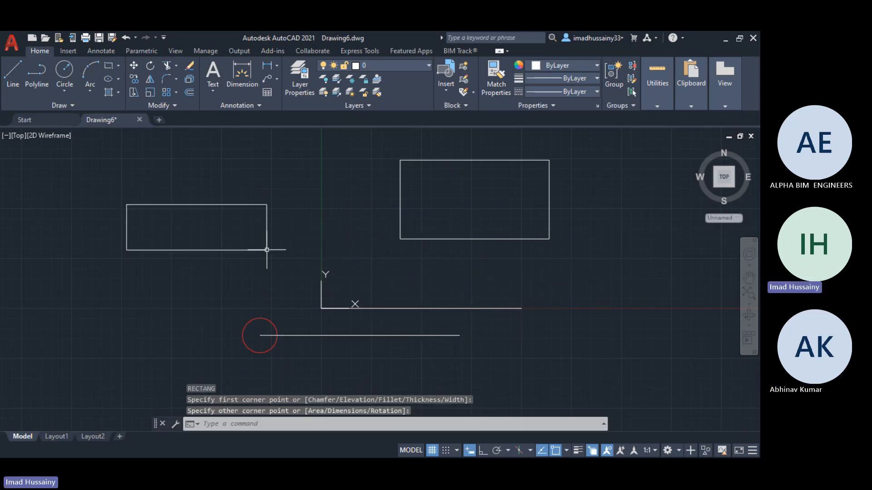
- Erase both rectangles and the two horizontal lines, keeping only the red circle
key("Escape")
key("Escape")
left_click(474, 273)
left_click(424, 171)
key("Delete")
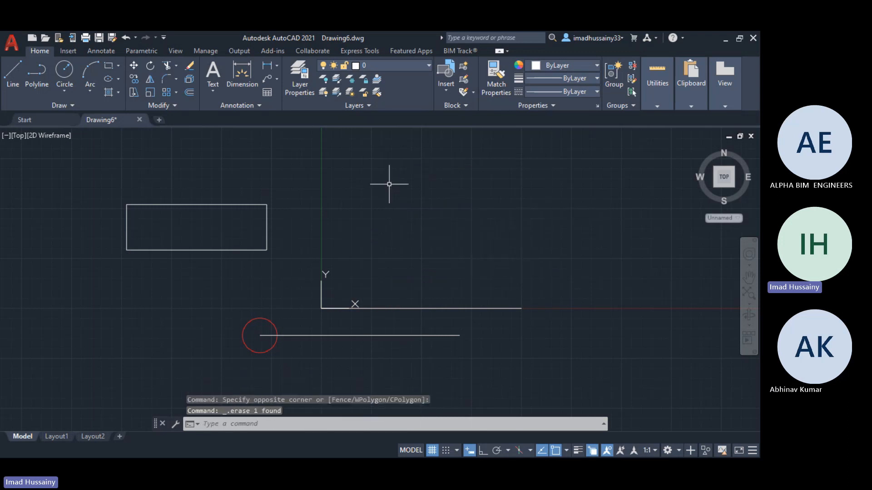
left_click(277, 289)
left_click(248, 255)
key("Delete")
left_click(419, 338)
left_click(370, 267)
key("Delete")
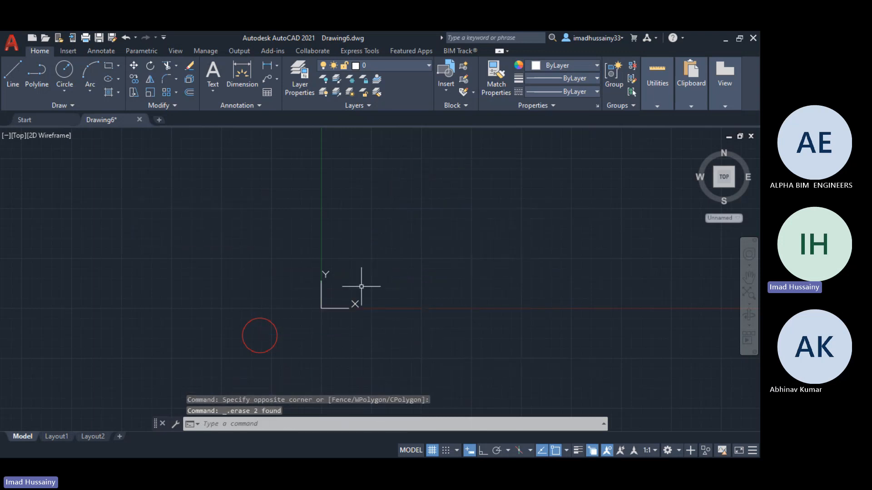
- Reset the moved UCS to World so its origin returns to the red circle's centre
right_click(330, 307)
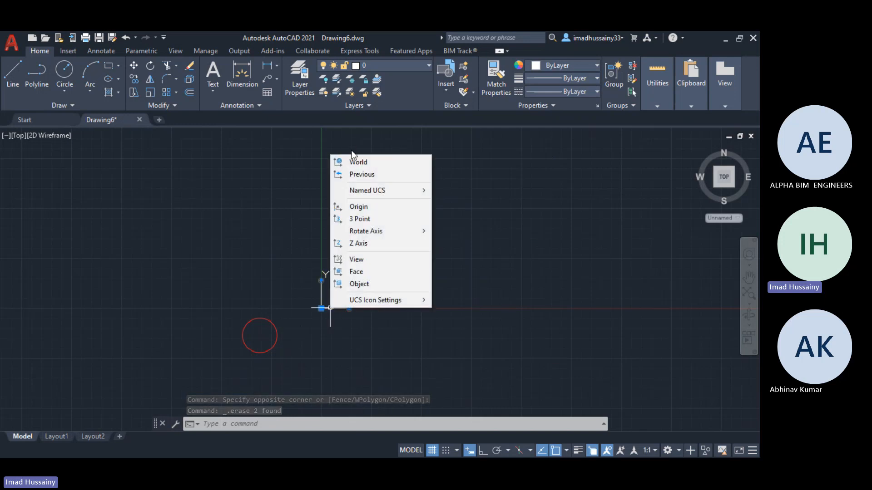
left_click(365, 163)
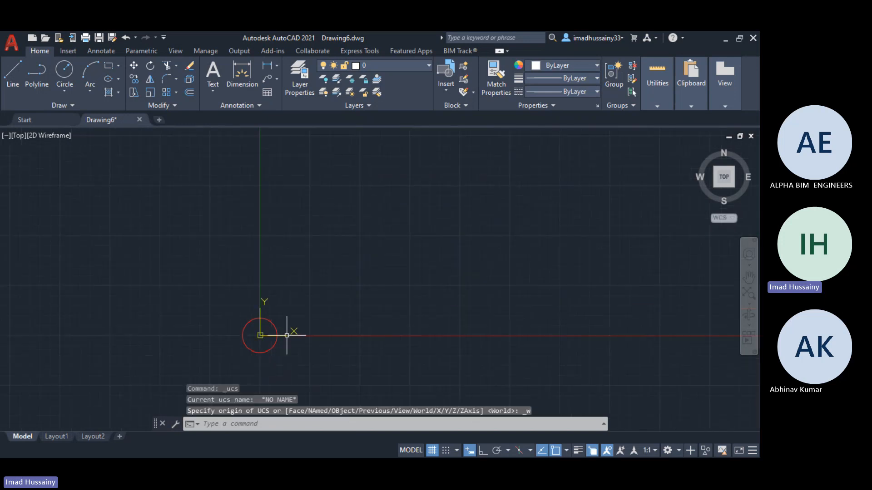
scroll(286, 335, "up", 5)
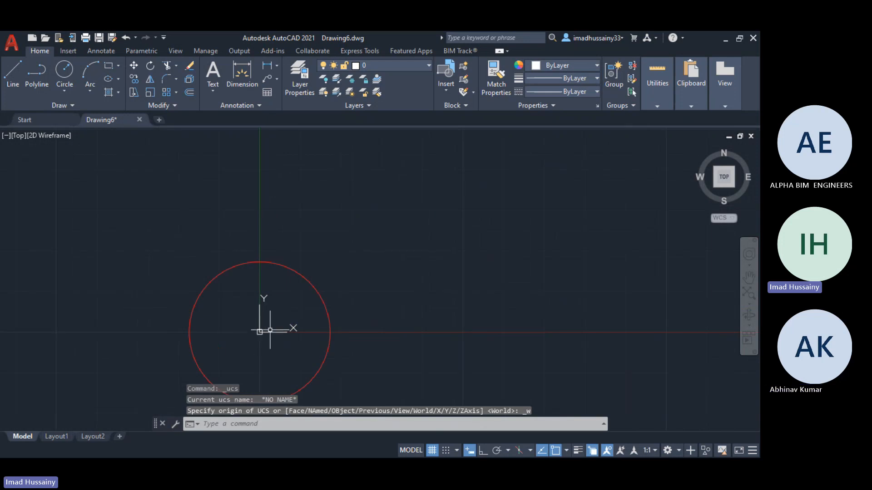
key("alt+Tab")
key("alt+Tab")
key("alt+Tab")
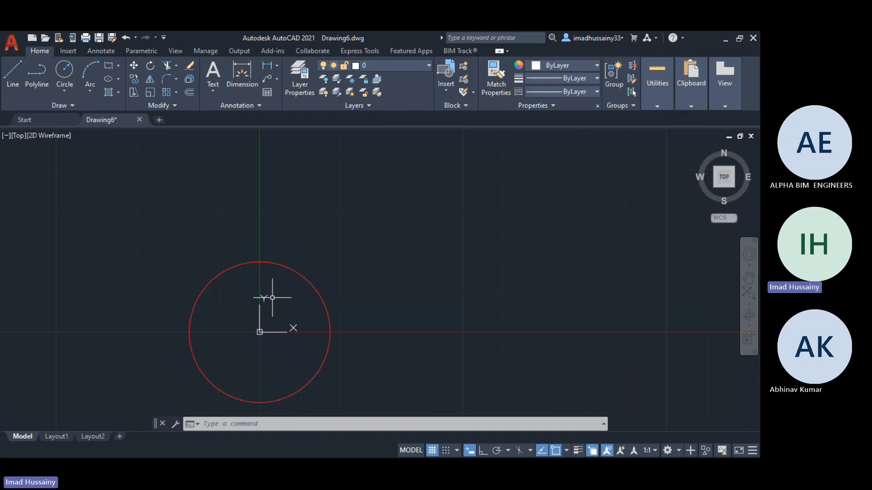
- Erase the red circle around the world origin
left_click(324, 371)
left_click(298, 367)
key("Delete")
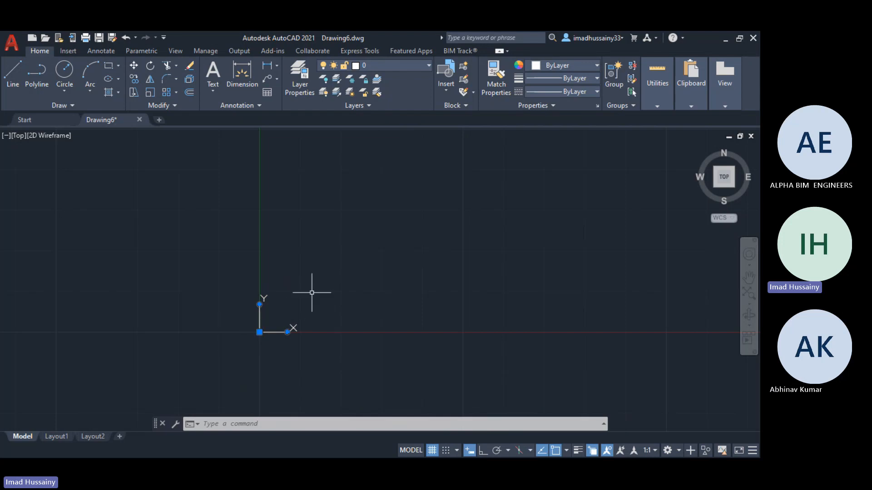
- Try to delete the selected UCS icon, and clear the selection
key("Delete")
key("Escape")
key("Escape")
key("Escape")
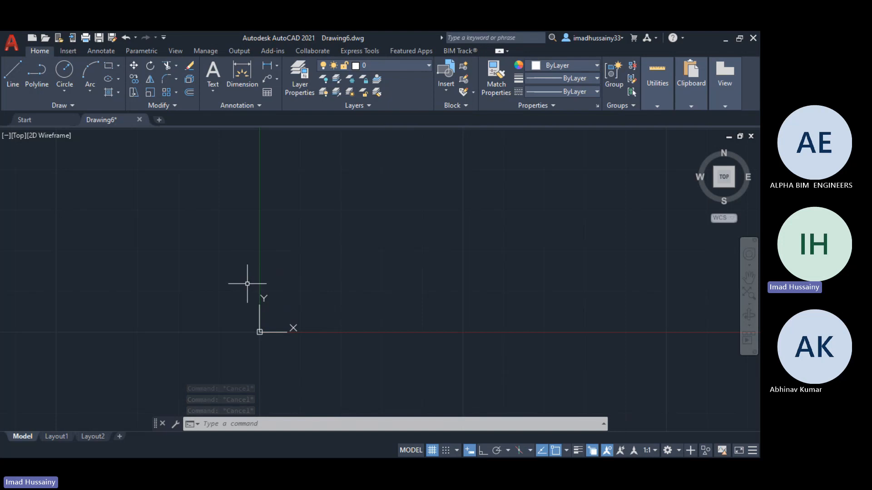
- Hide the UCS icon, the ViewCube and the navigation bar
left_click(176, 51)
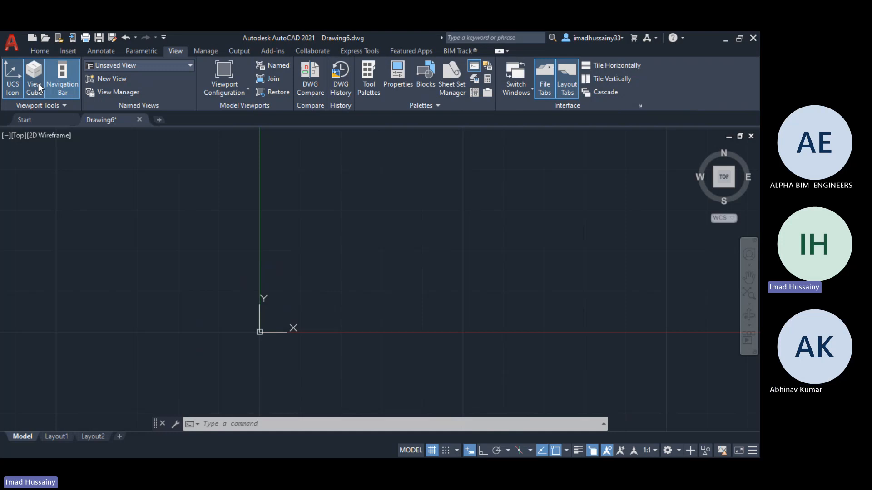
left_click(13, 81)
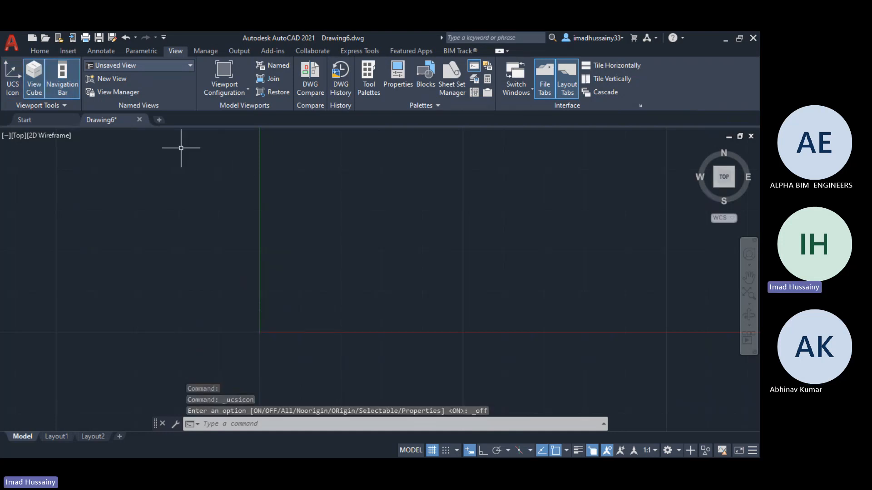
left_click(36, 77)
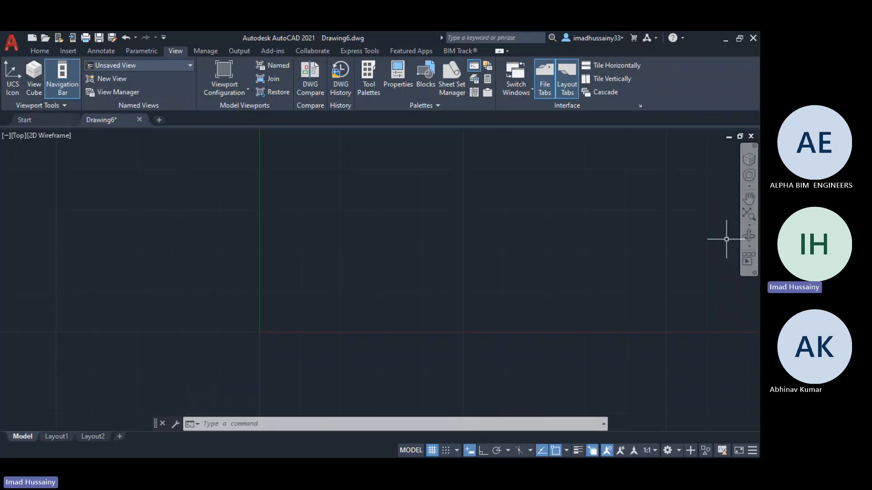
left_click(62, 73)
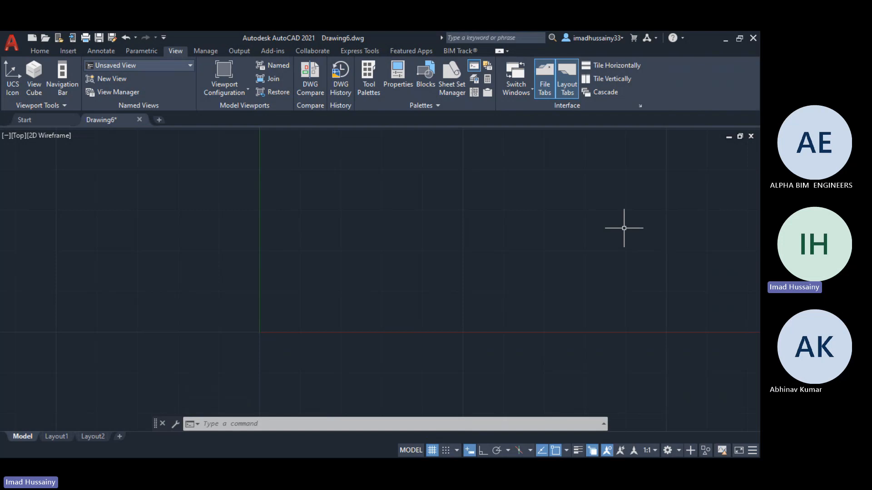
- Turn on Clean Screen to hide the ribbon, and close the Command Line window
key("ctrl+0")
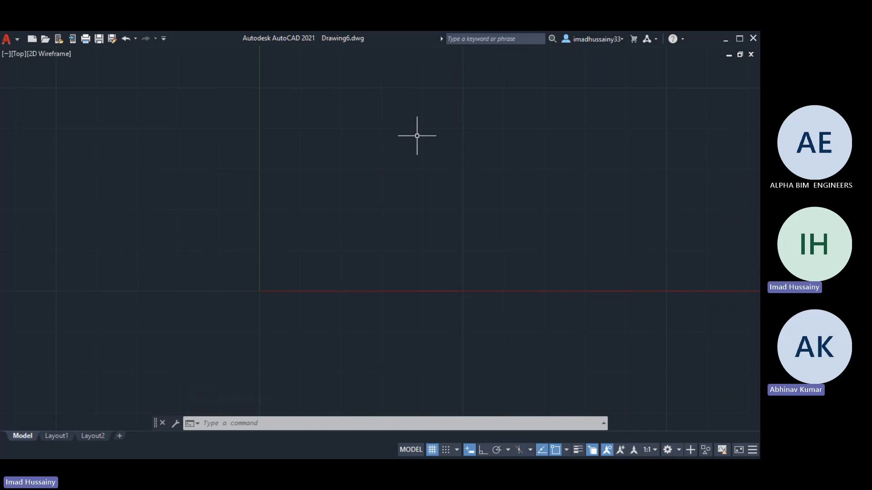
key("ctrl+9")
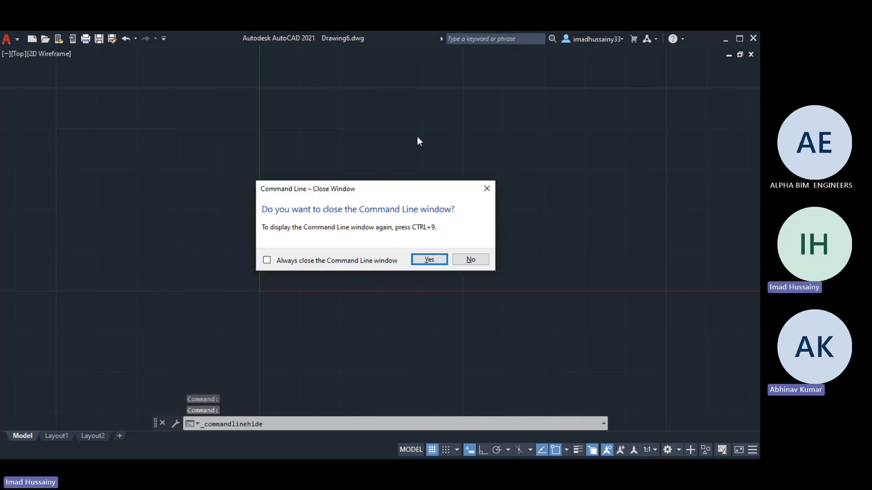
left_click(426, 262)
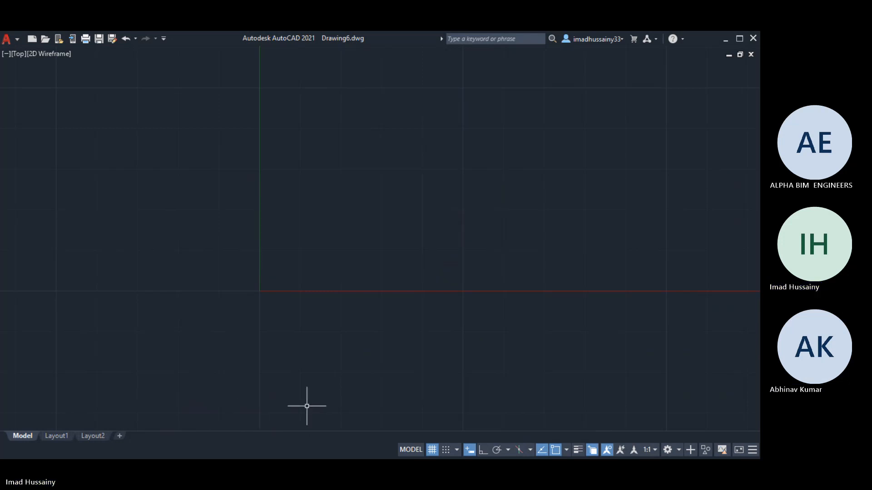
- Set the STATUSBAR variable to 0 with the command line temporarily restored, and close the Command Line window again
key("ctrl+9")
type("STA")
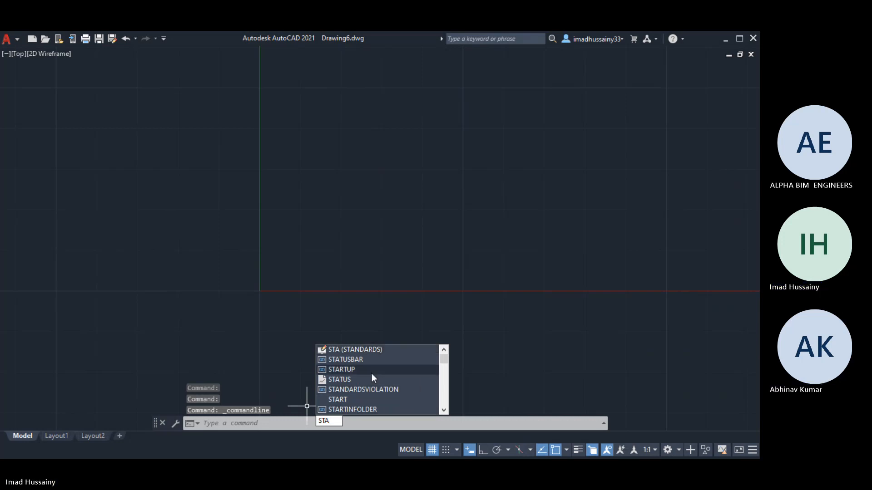
left_click(370, 361)
type("0")
key("Return")
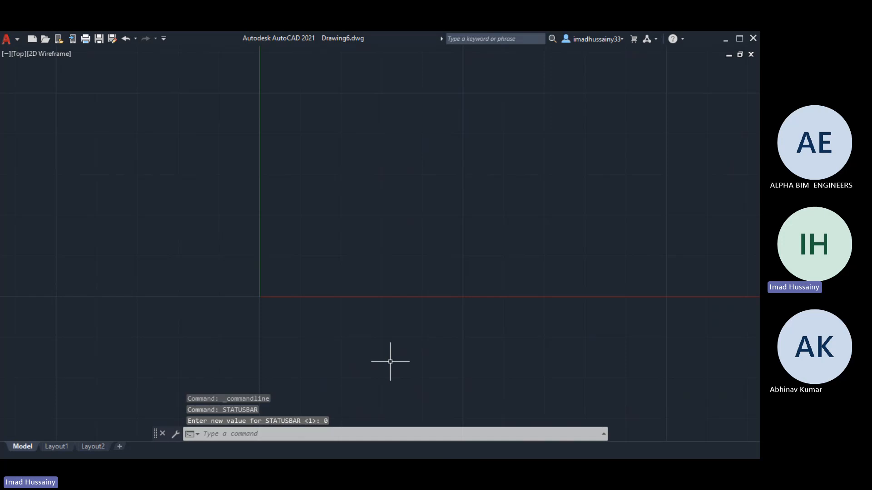
key("ctrl+9")
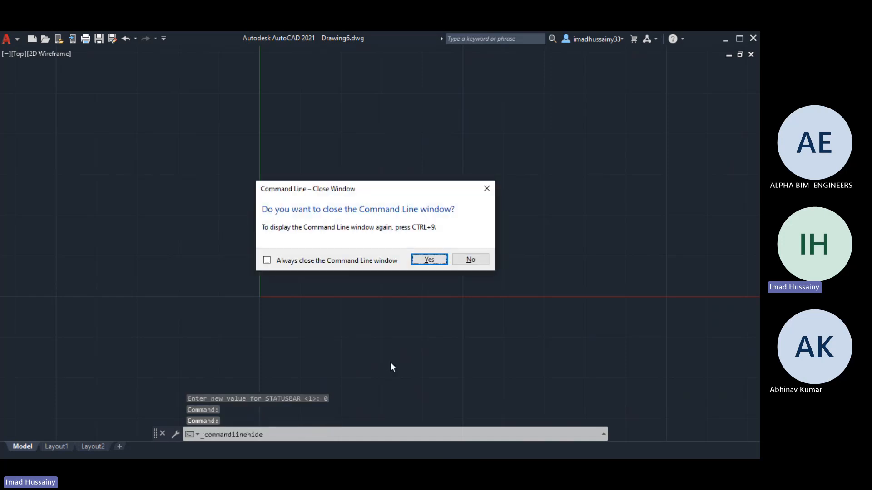
left_click(430, 260)
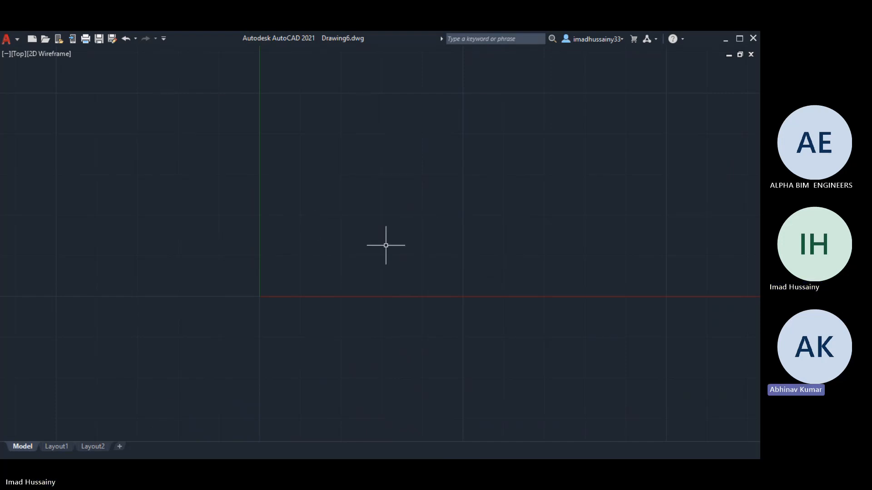
- Restore the command line and set the STATUSBAR variable to 1
key("ctrl+9")
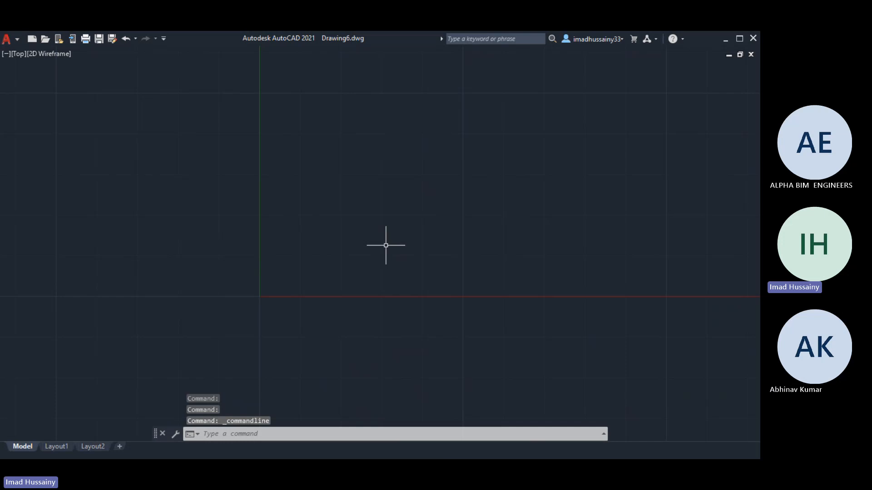
type("ST")
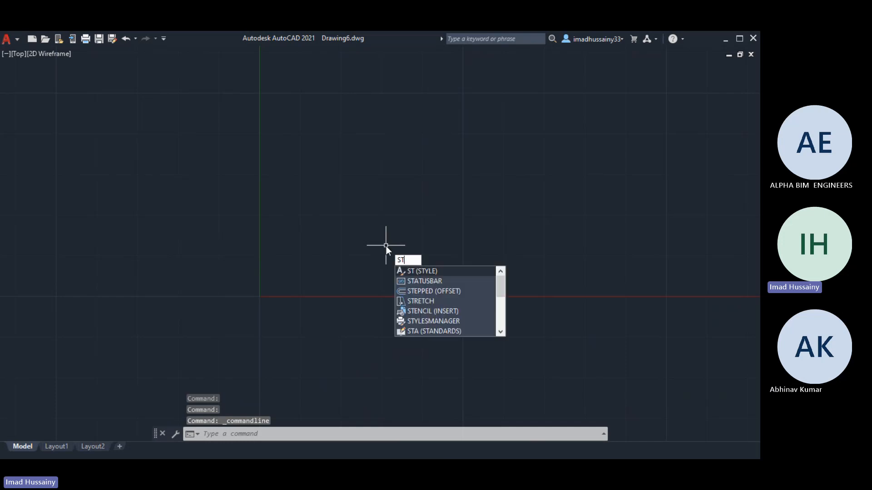
left_click(438, 280)
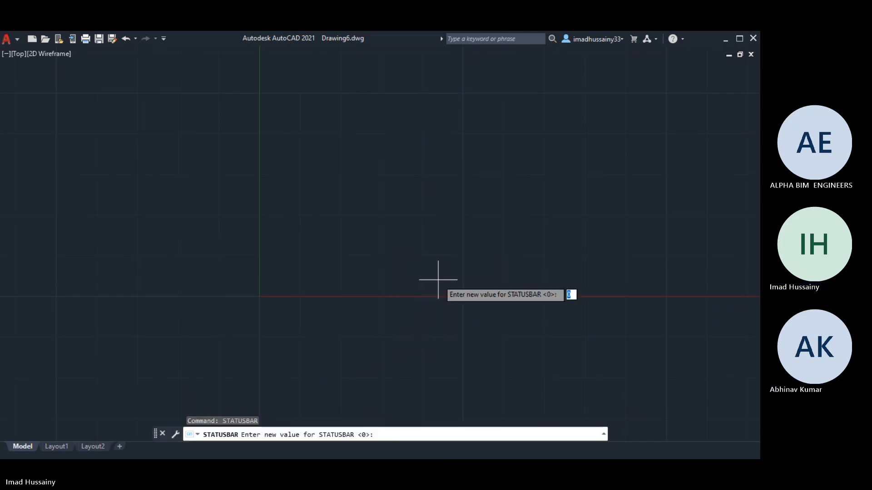
type("1")
key("Return")
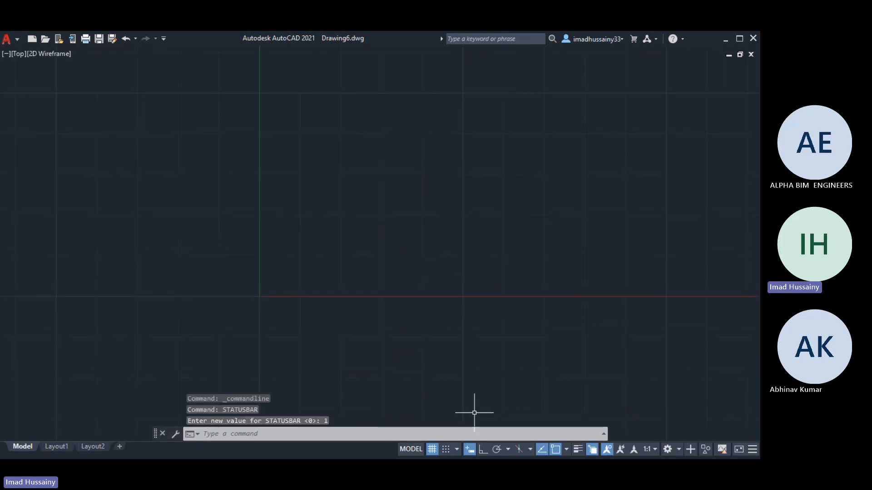
- Turn off Clean Screen, and show the navigation bar, ViewCube and UCS icon again
key("ctrl+0")
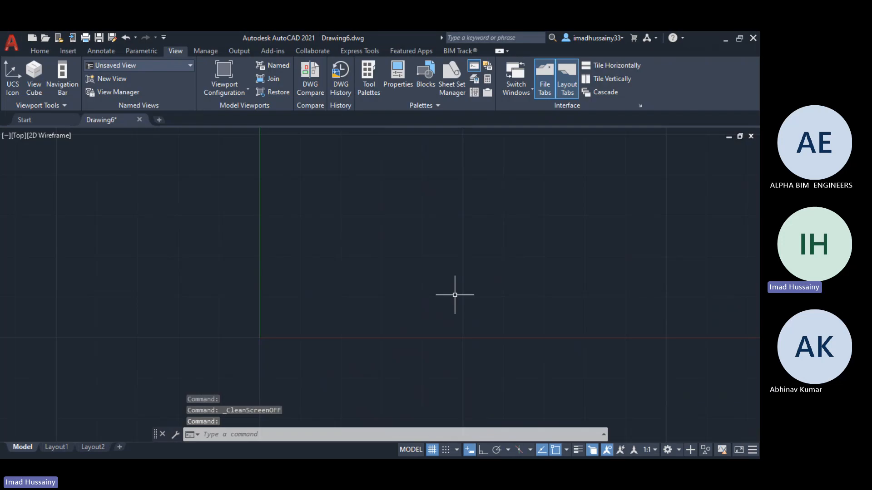
left_click(63, 80)
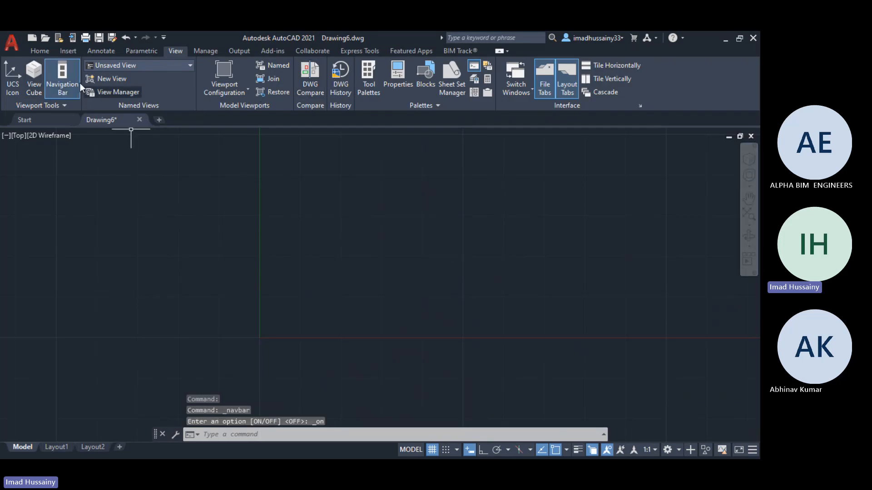
left_click(34, 78)
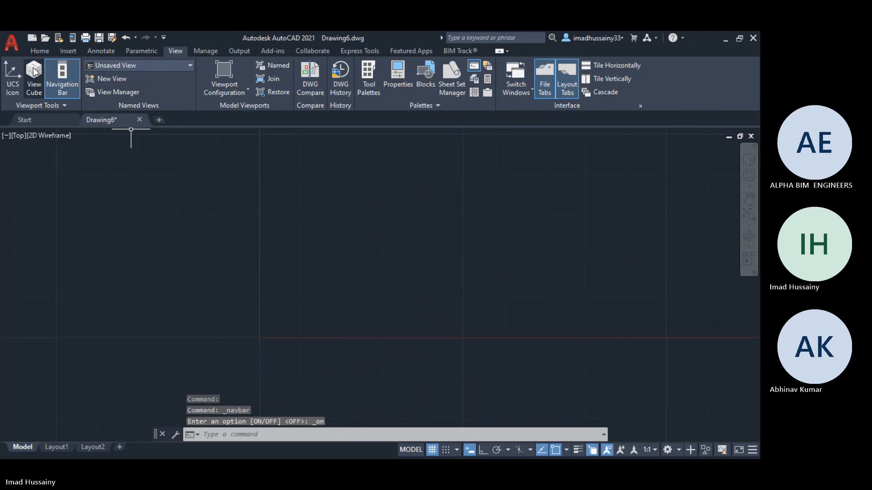
left_click(12, 78)
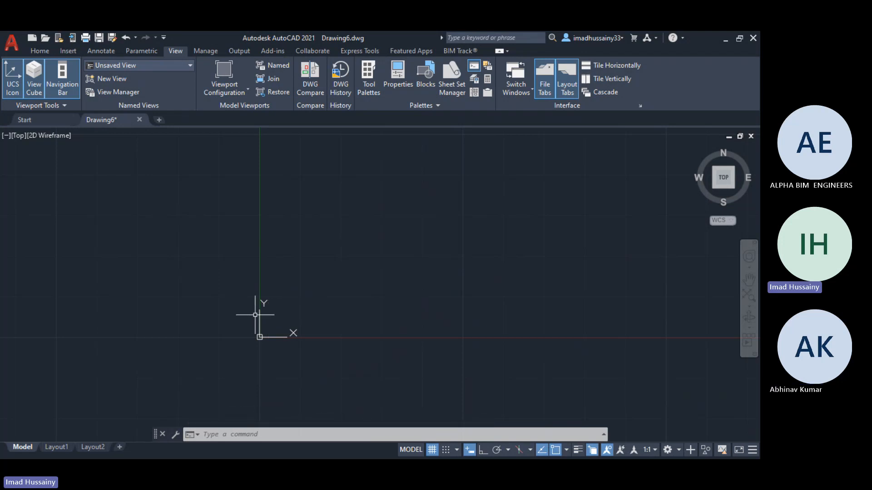
key("Escape")
key("Escape")
key("Escape")
left_click(282, 333)
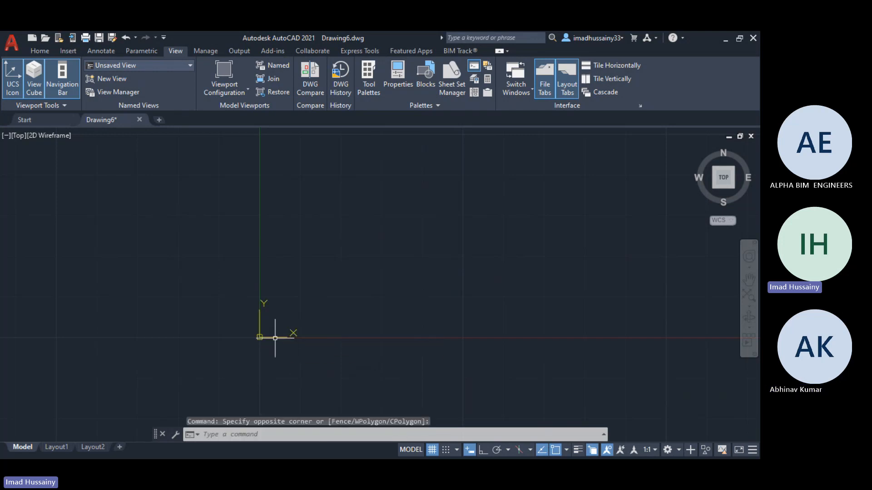
key("Escape")
key("Escape")
key("Escape")
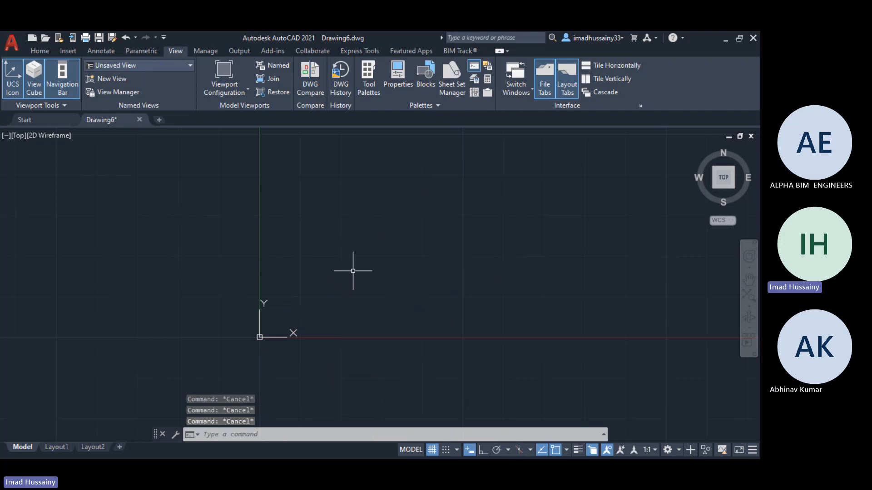
- Start the Line command, turn off dynamic input, and leave the command
type("l")
key("Return")
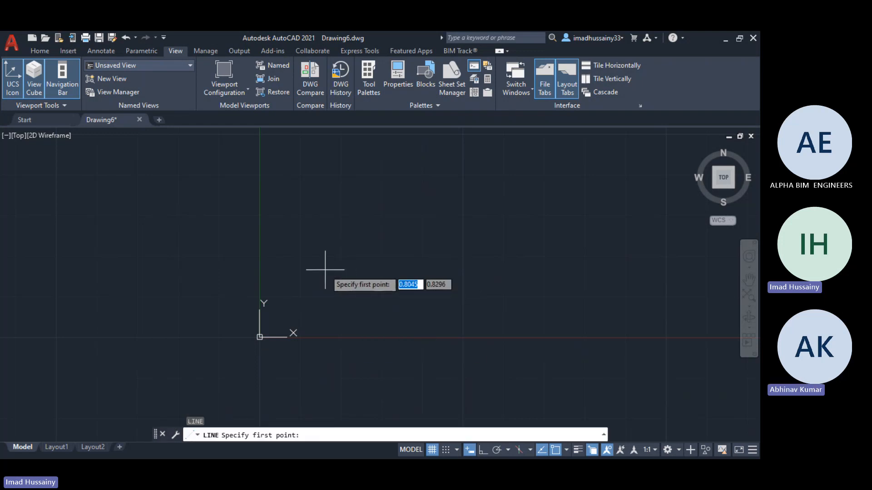
left_click(470, 450)
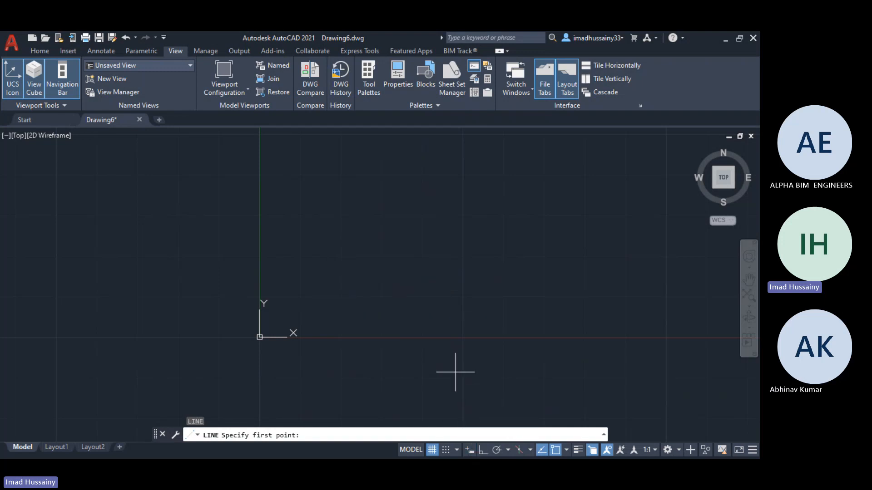
key("Escape")
key("Escape")
key("Escape")
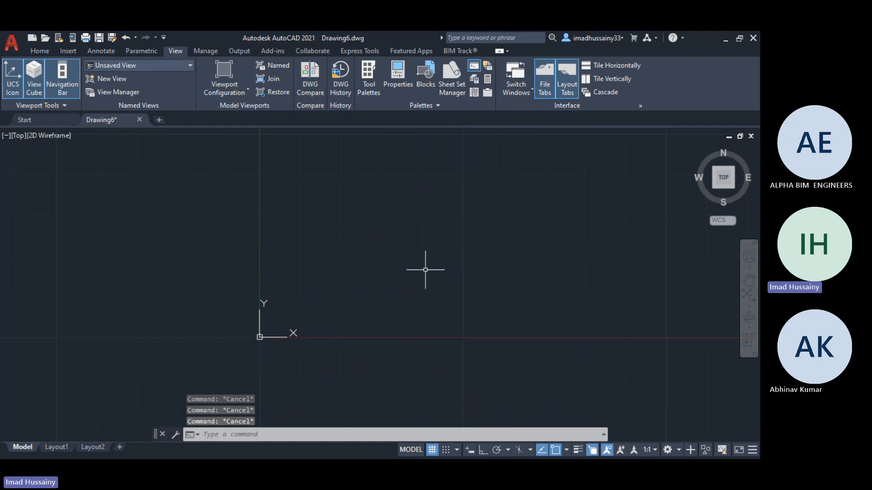
- Draw a vertical line from 0,0 to 0,10 in the world coordinate system
type("l")
key("Return")
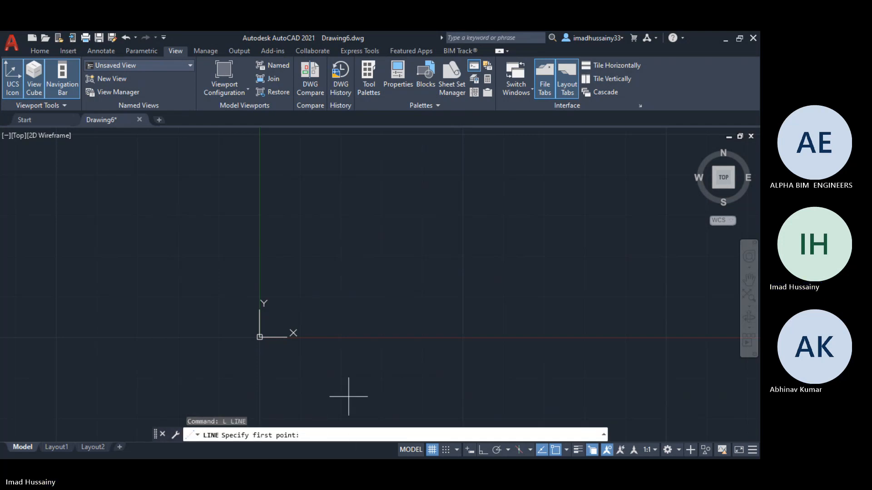
type("0,0")
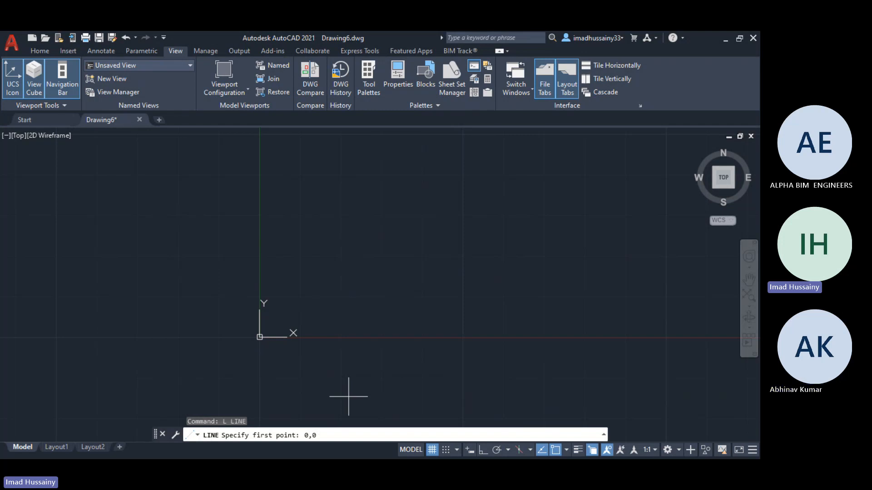
key("Return")
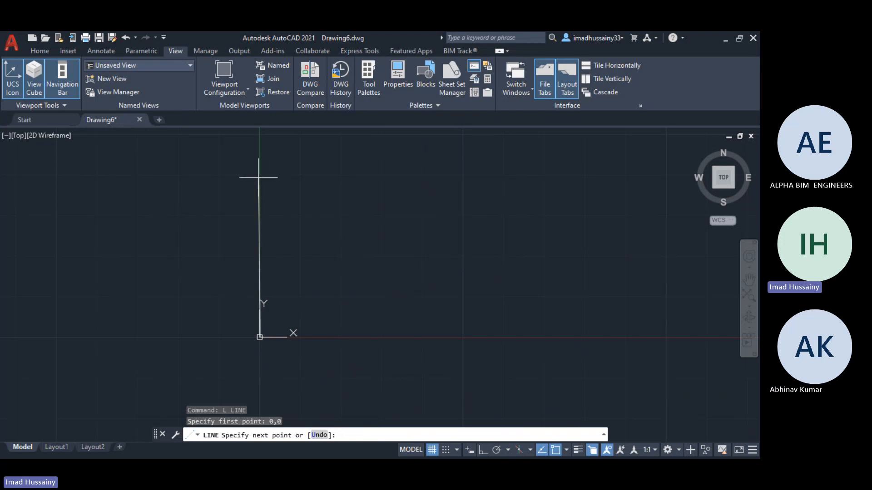
type("0,10")
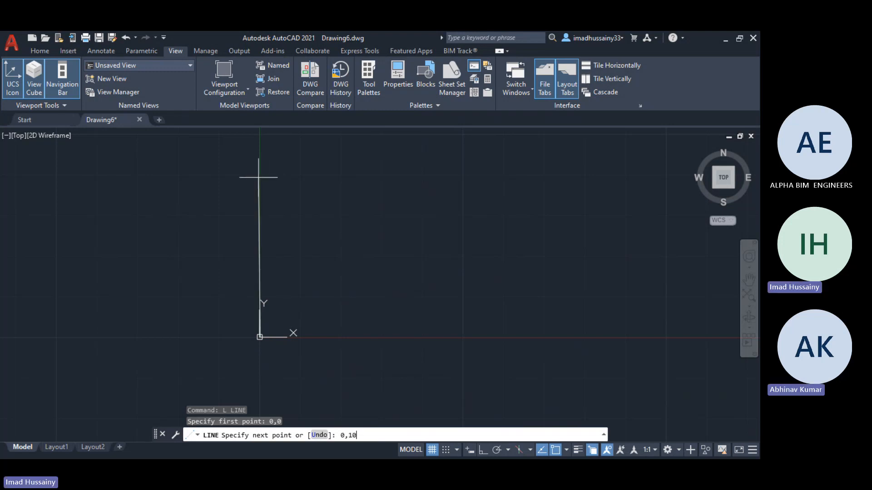
key("Return")
key("Escape")
key("Escape")
key("Escape")
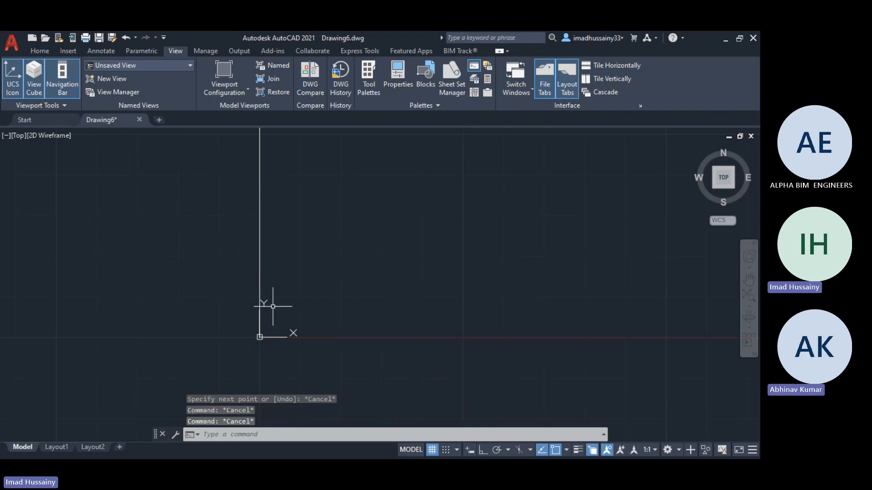
- Move the UCS origin away from the world origin to a free point above and to the right of it
left_click(273, 336)
left_click(259, 337)
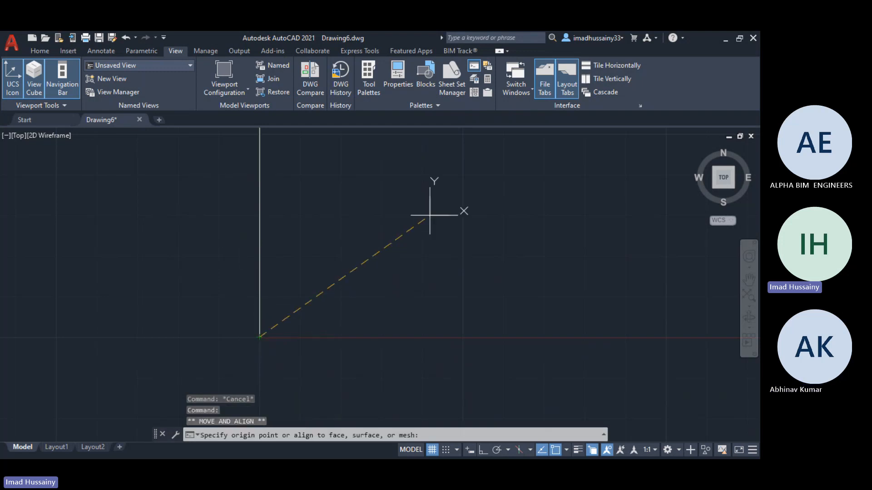
left_click(429, 215)
key("Escape")
left_click(306, 270)
left_click(197, 212)
key("Escape")
key("Escape")
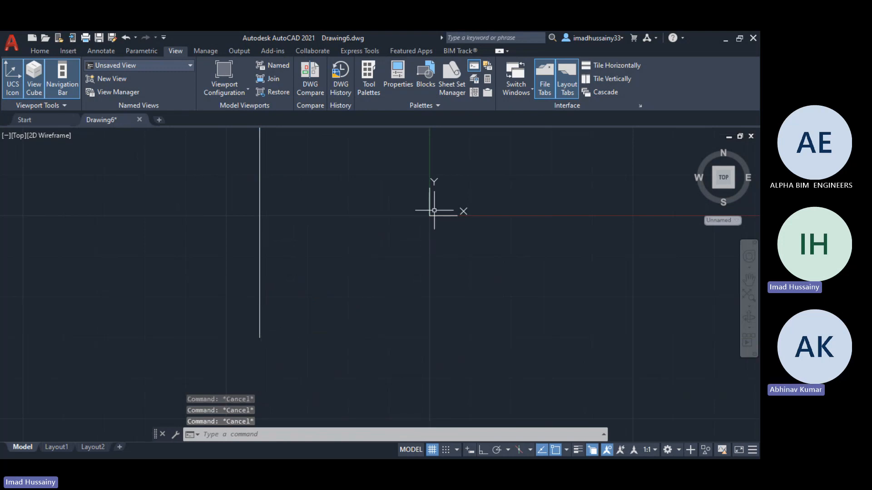
- Draw a line from world coordinates *0,0 to *10,0, and continue it with a segment back to a free point near the moved UCS
type("L")
key("Return")
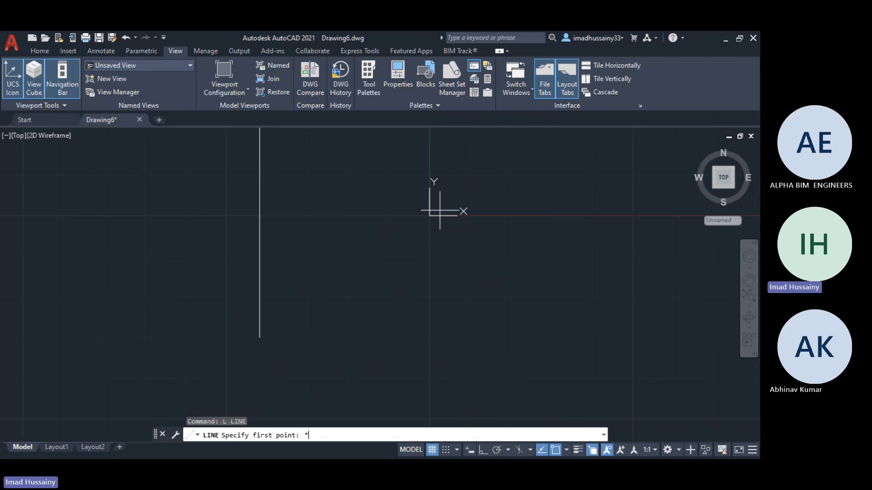
type("*")
key("Return")
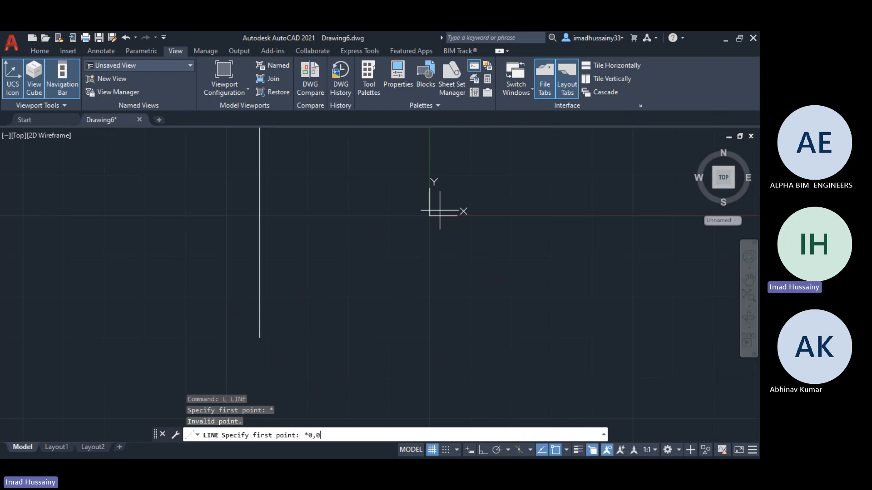
type("*0,0")
key("Return")
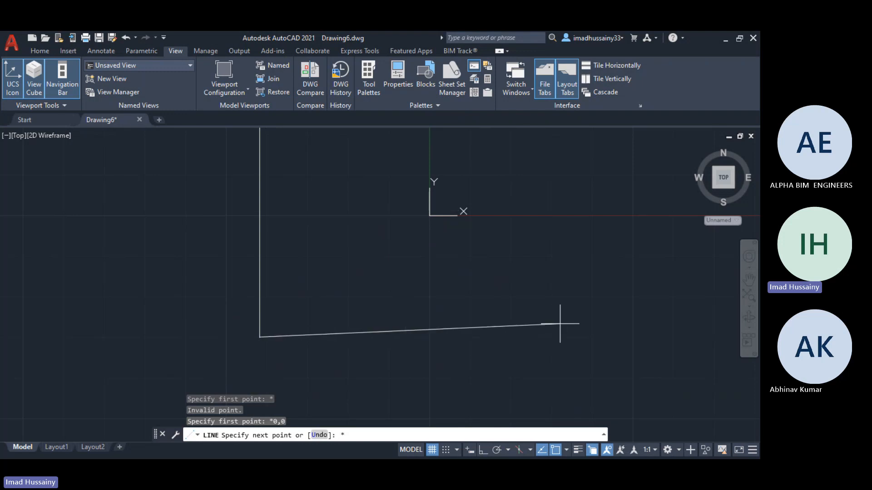
type("*10,0")
key("Return")
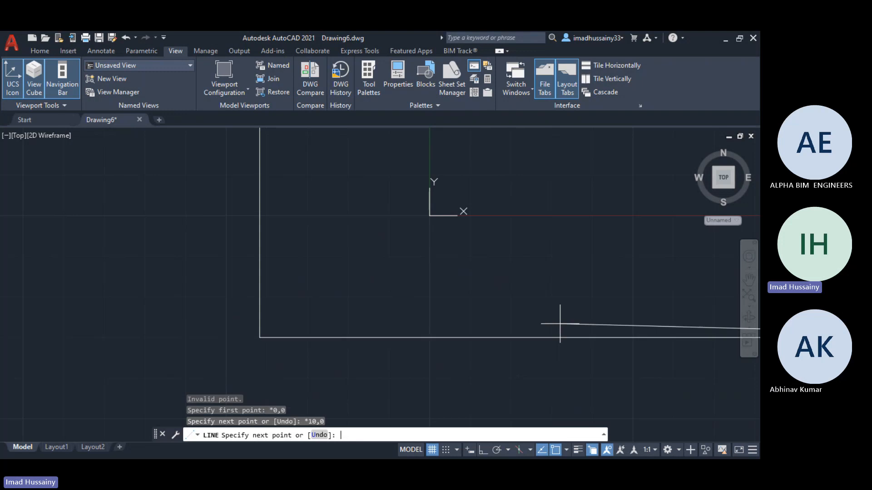
scroll(299, 320, "down", 4)
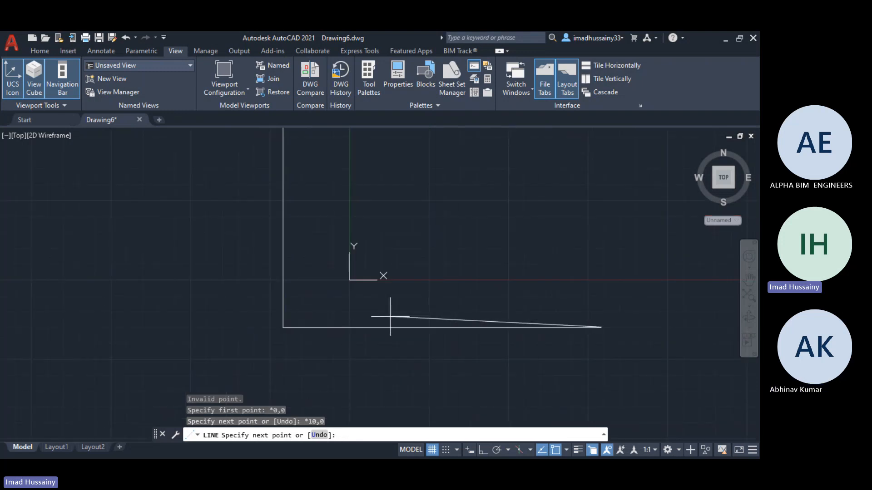
left_click(380, 310)
key("Escape")
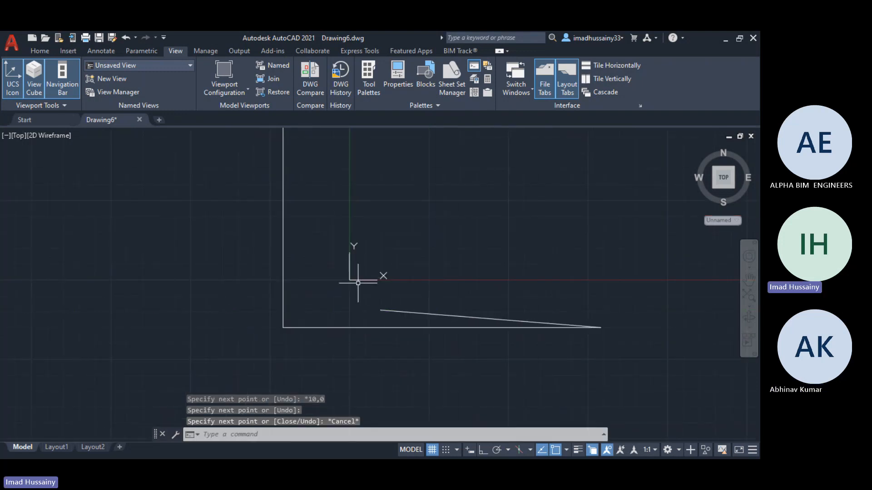
- Draw a horizontal line from 0,0 to 10,0 in the moved UCS
type("l")
key("Return")
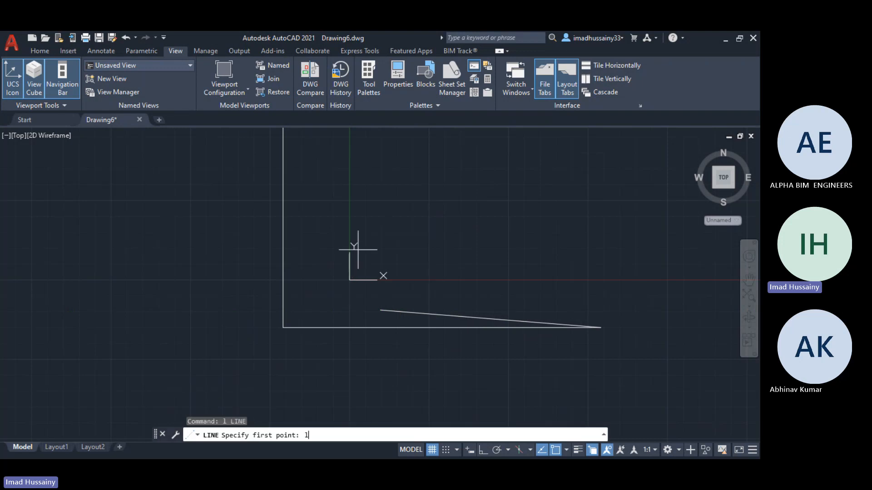
type("0,0")
key("Return")
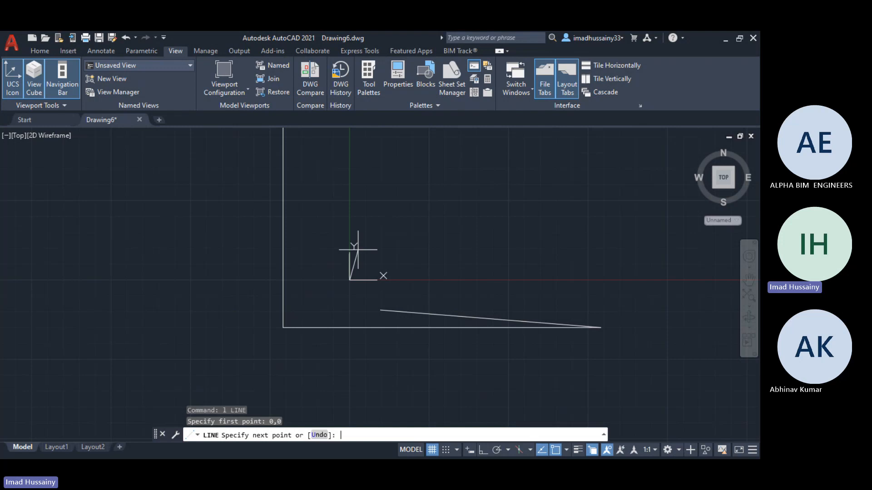
type("1")
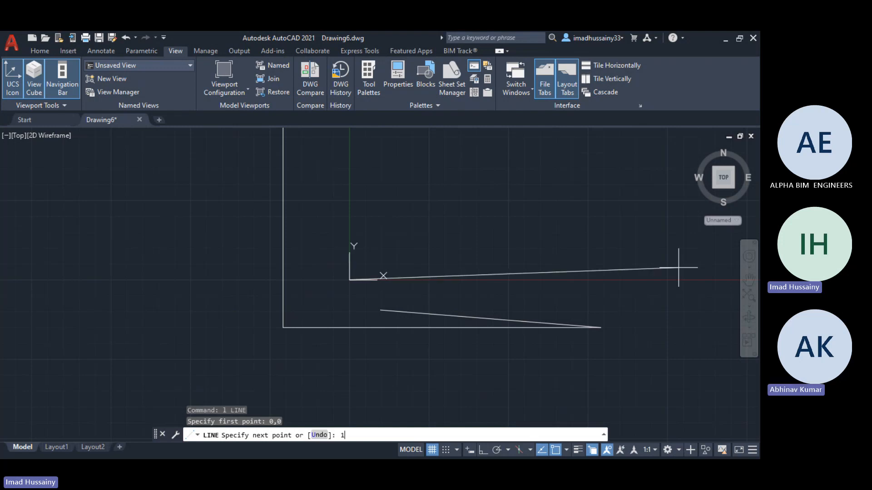
type("0,0")
key("Return")
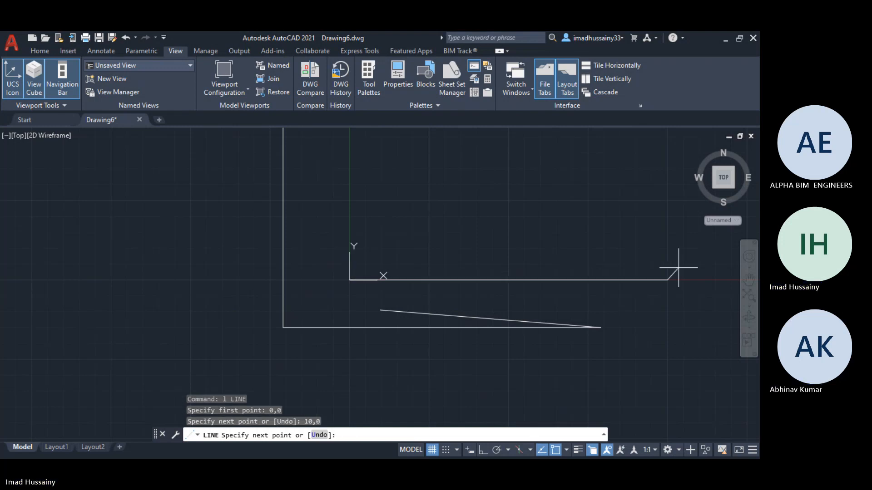
key("Escape")
key("Escape")
- Reset the UCS to World using the UCS icon's options
left_click(353, 246)
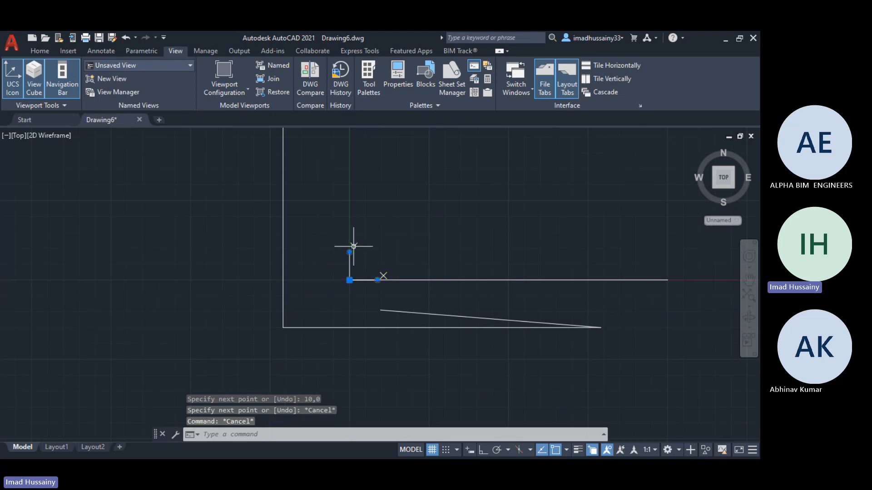
right_click(353, 247)
left_click(381, 254)
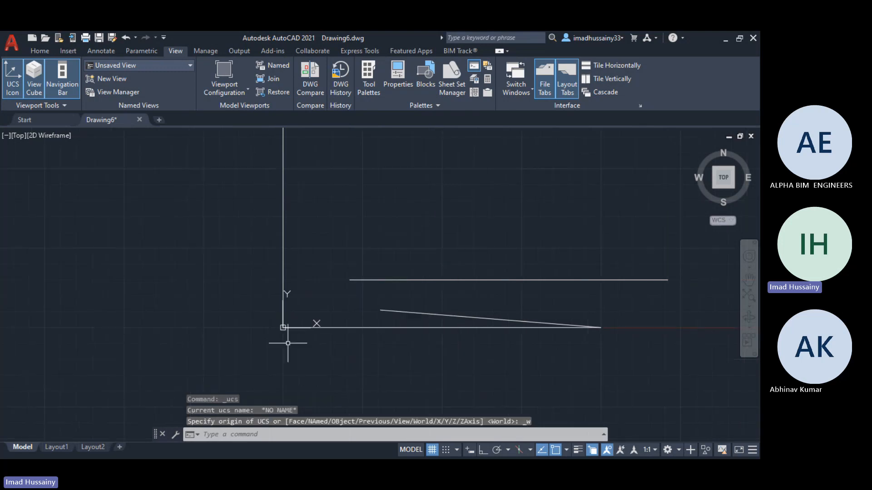
- Erase the two horizontal lines, the slanted line and the vertical line to empty the drawing
scroll(273, 345, "up", 4)
scroll(276, 363, "down", 4)
left_click(438, 389)
left_click(374, 262)
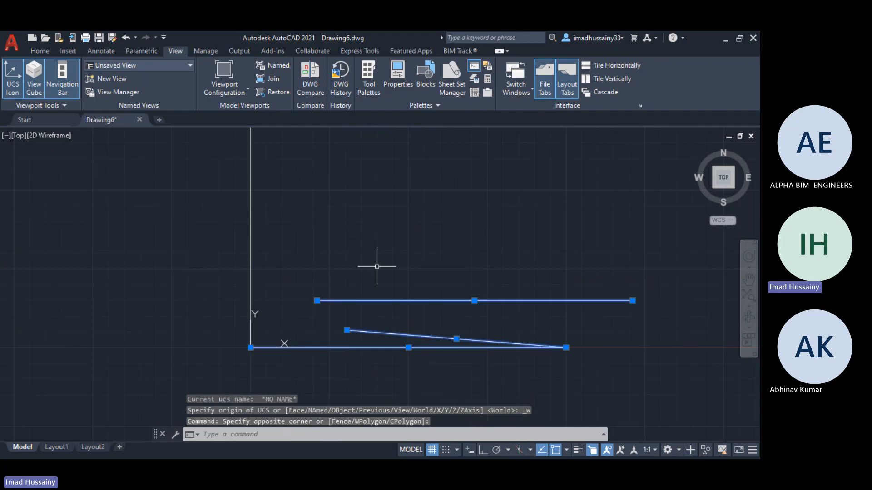
key("Delete")
left_click(348, 266)
left_click(236, 278)
key("Delete")
scroll(276, 282, "down", 10)
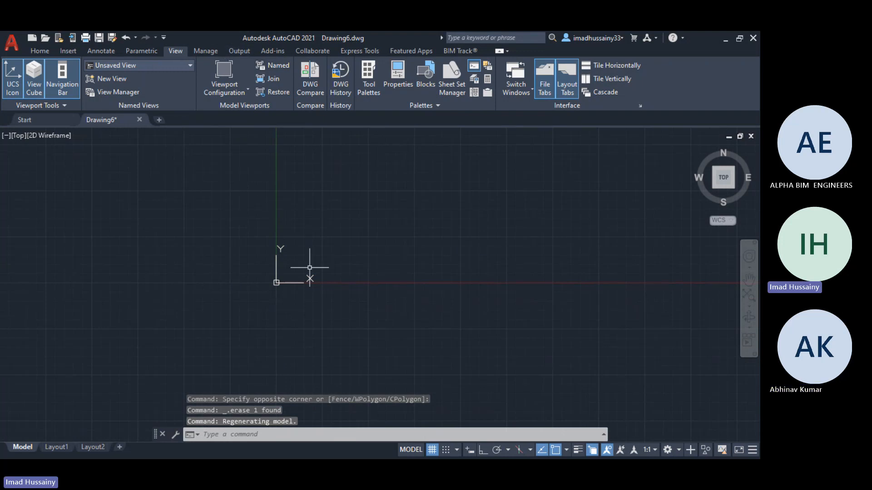
key("Escape")
key("Escape")
key("Escape")
right_click(357, 267)
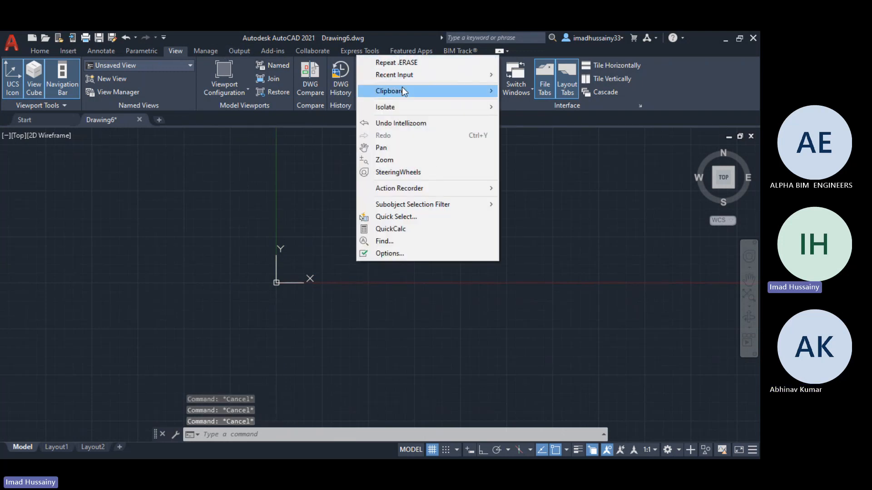
key("Escape")
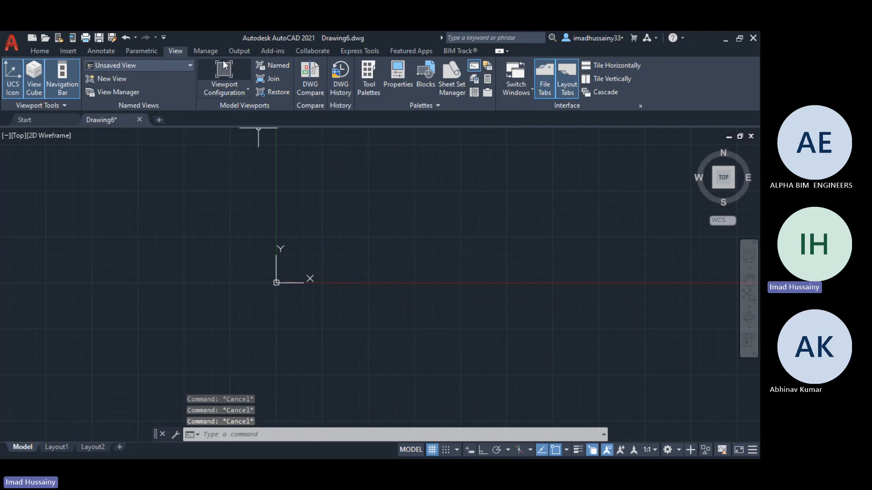
left_click(206, 51)
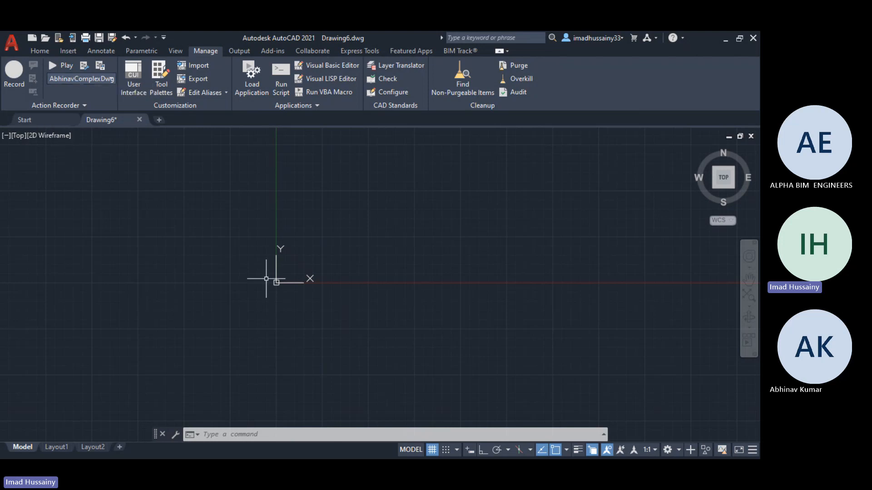
- Open the drawing units settings with the UNITS command and dismiss them
type("un")
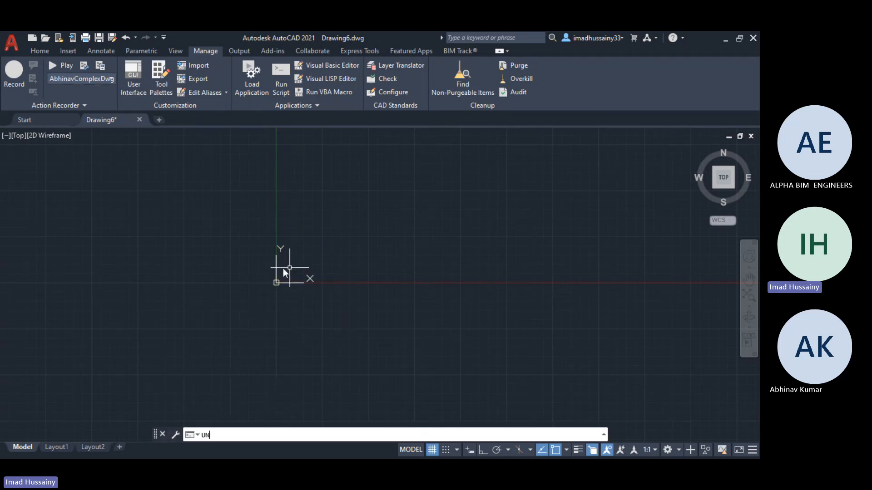
key("Return")
key("Escape")
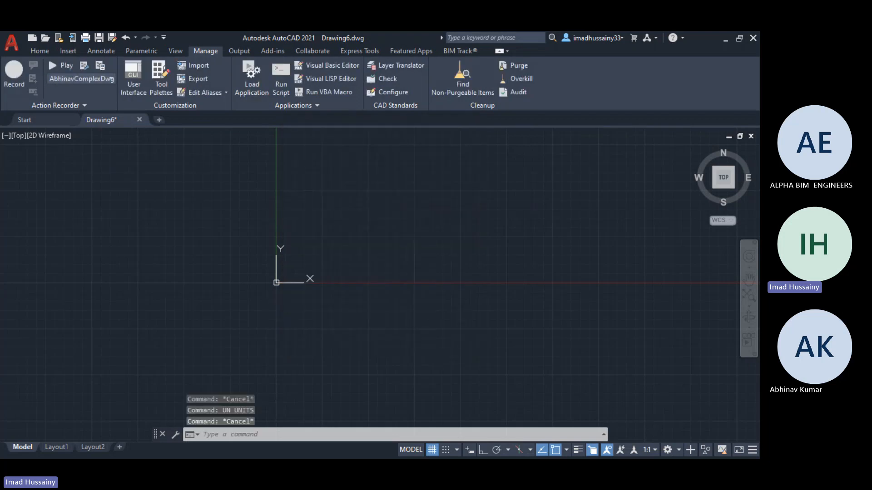
key("Escape")
key("Escape")
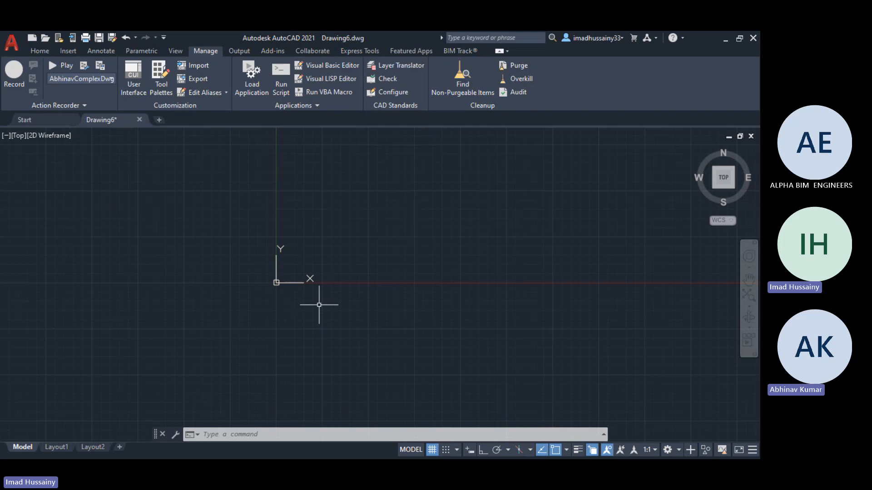
- Switch to the online meeting window and stop sharing the screen
key("alt+Tab")
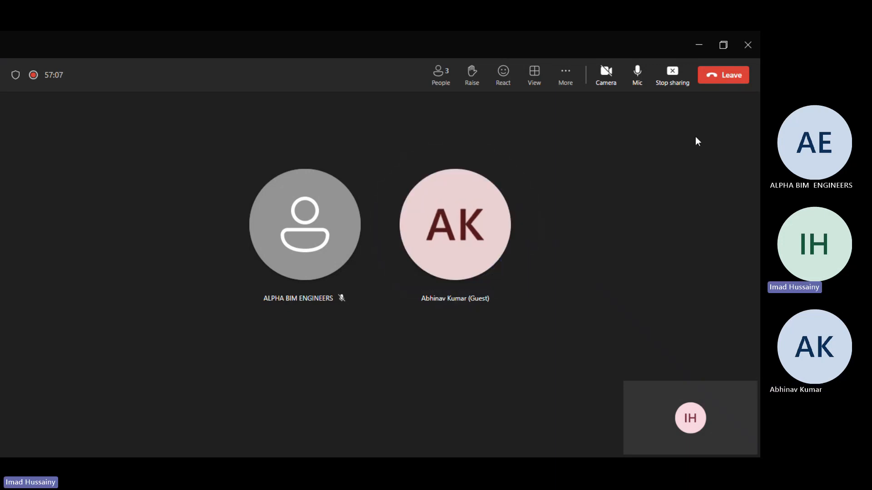
left_click(671, 74)
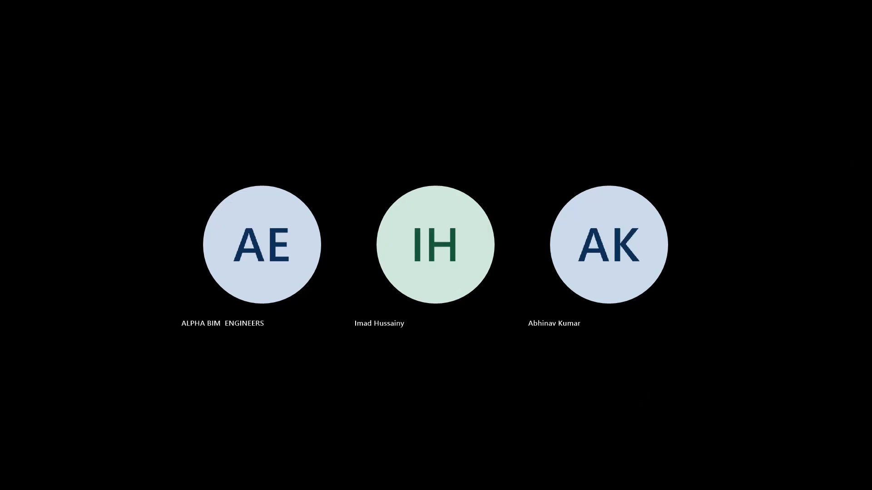